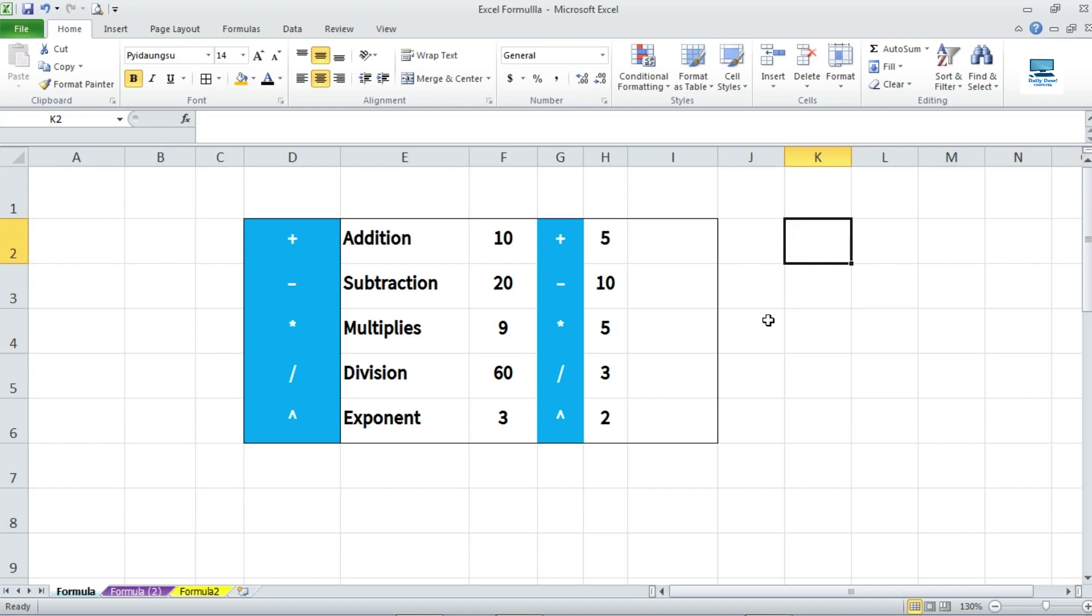
# Go over the Addition values 10 in F2 and 5 in H2, and the empty result cell I2
pyautogui.click(707, 339)
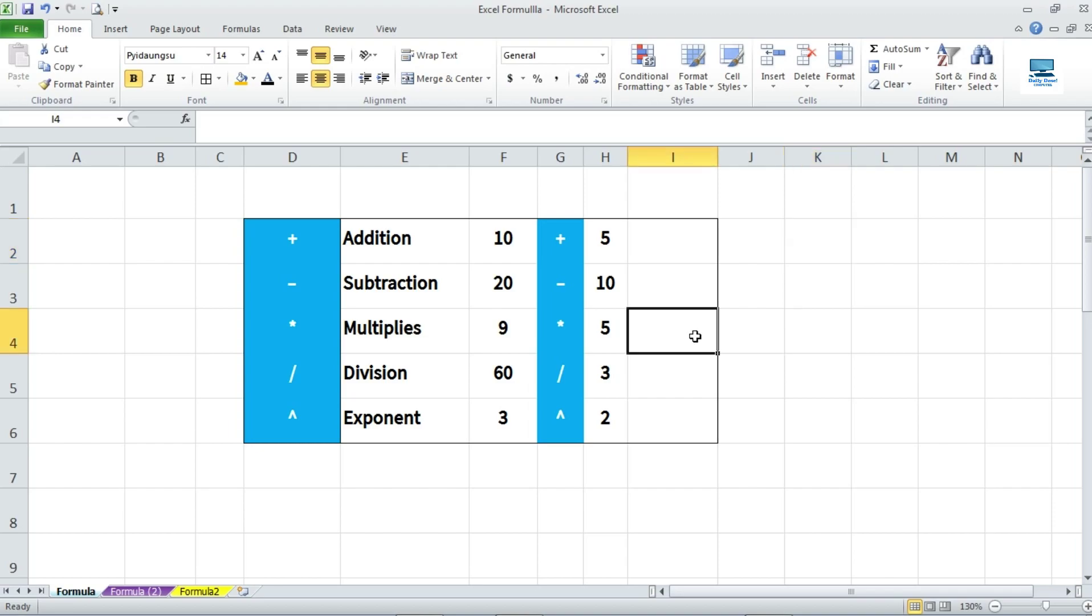
pyautogui.click(78, 205)
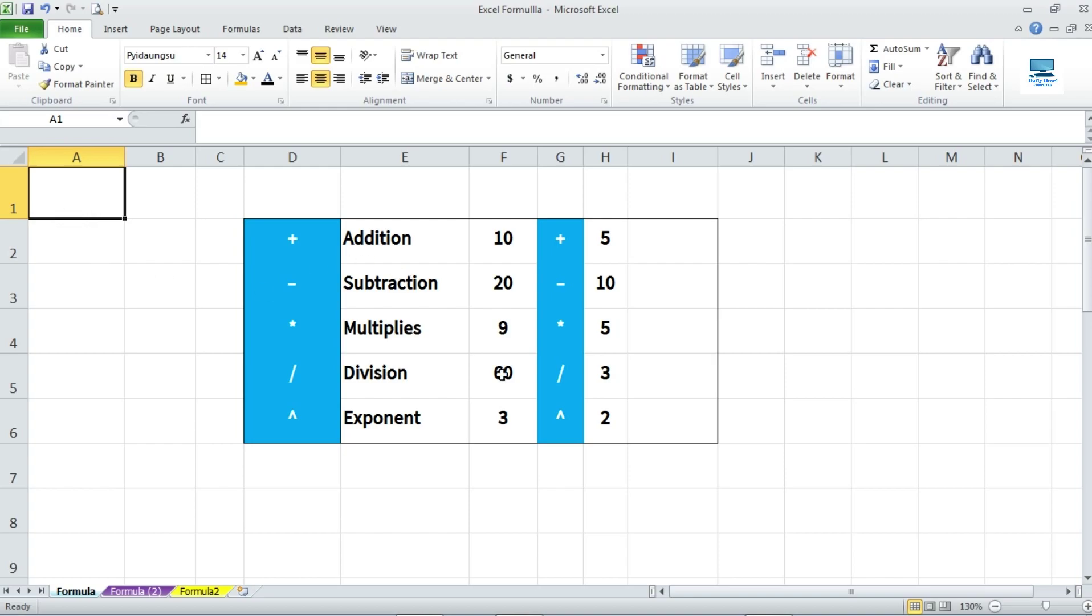
pyautogui.click(522, 248)
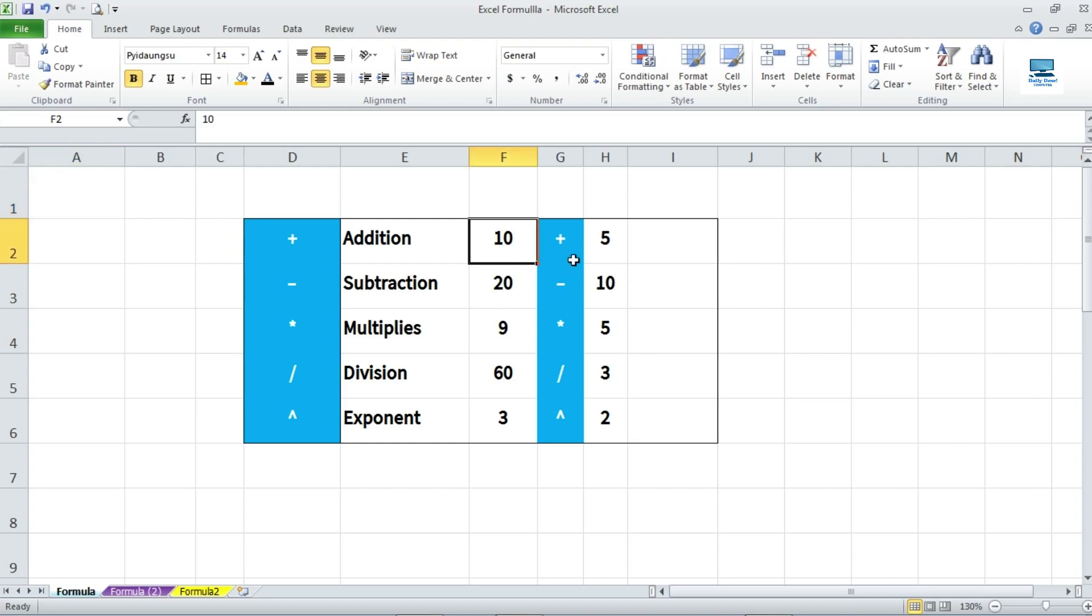
pyautogui.click(588, 253)
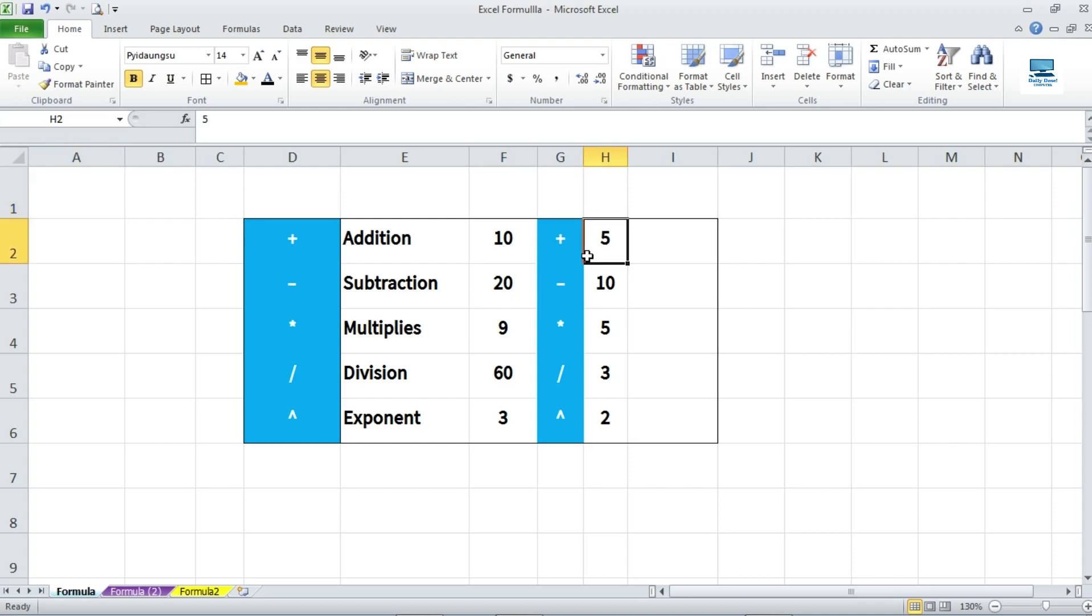
pyautogui.click(505, 246)
pyautogui.click(595, 246)
pyautogui.click(656, 243)
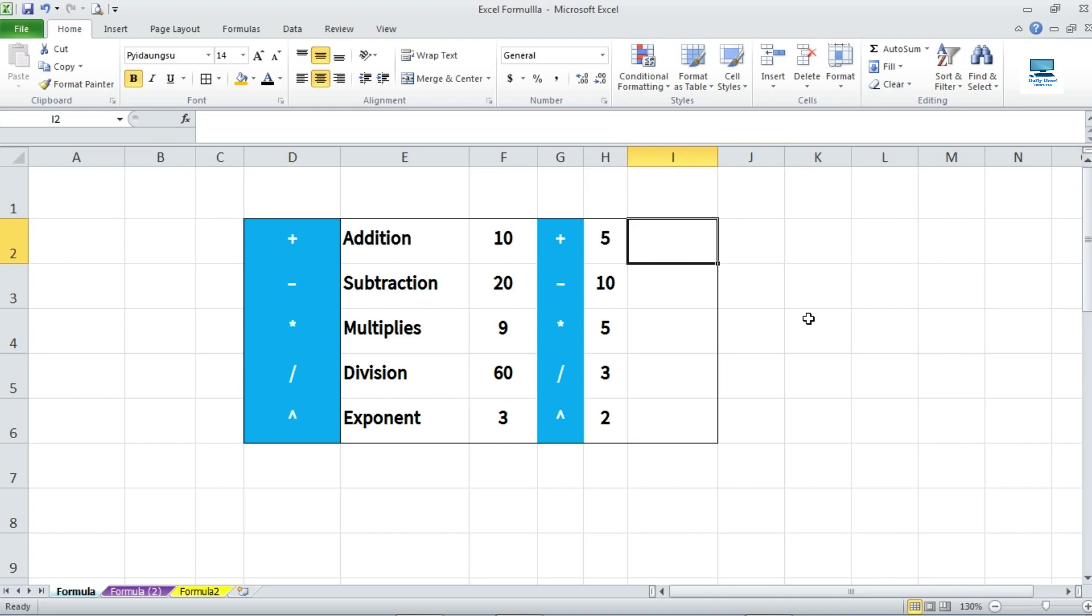
pyautogui.click(946, 249)
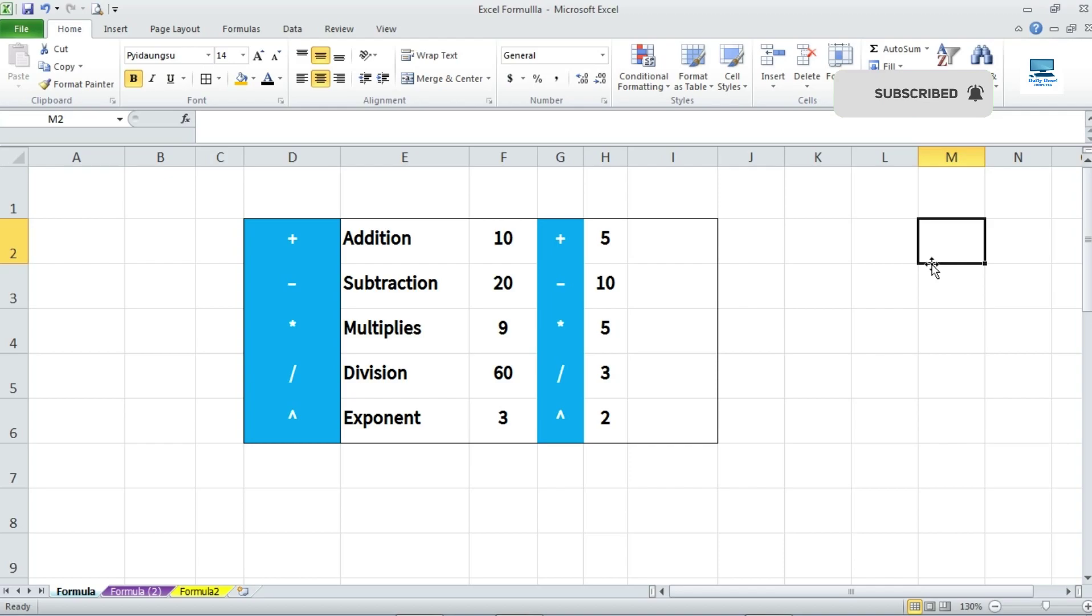
# Revisit result cell I2, then check the plus sign in D2 and the Addition label in E2
pyautogui.click(684, 246)
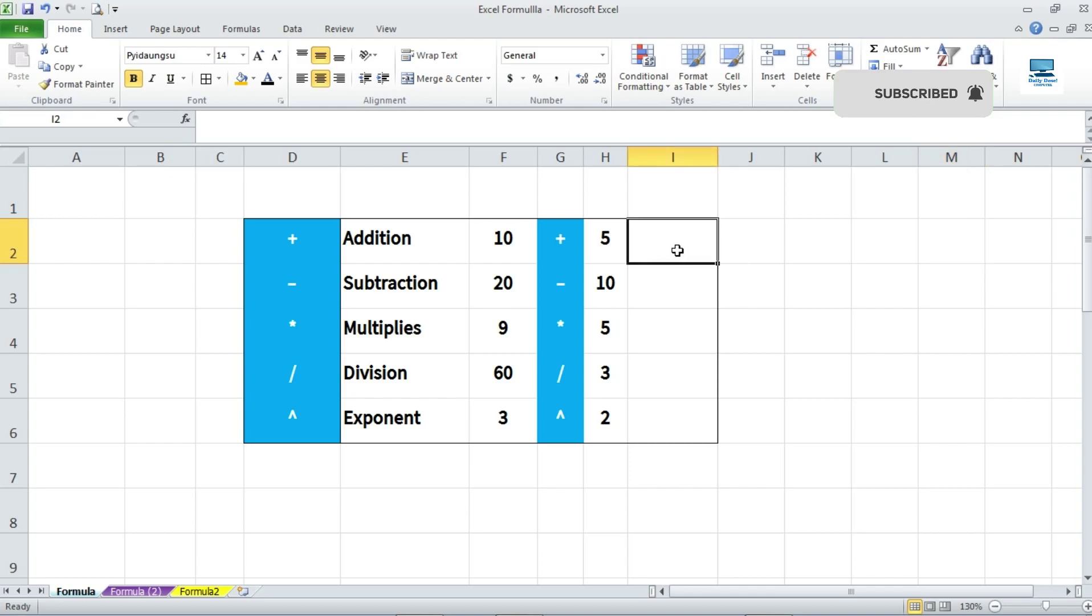
pyautogui.click(1021, 342)
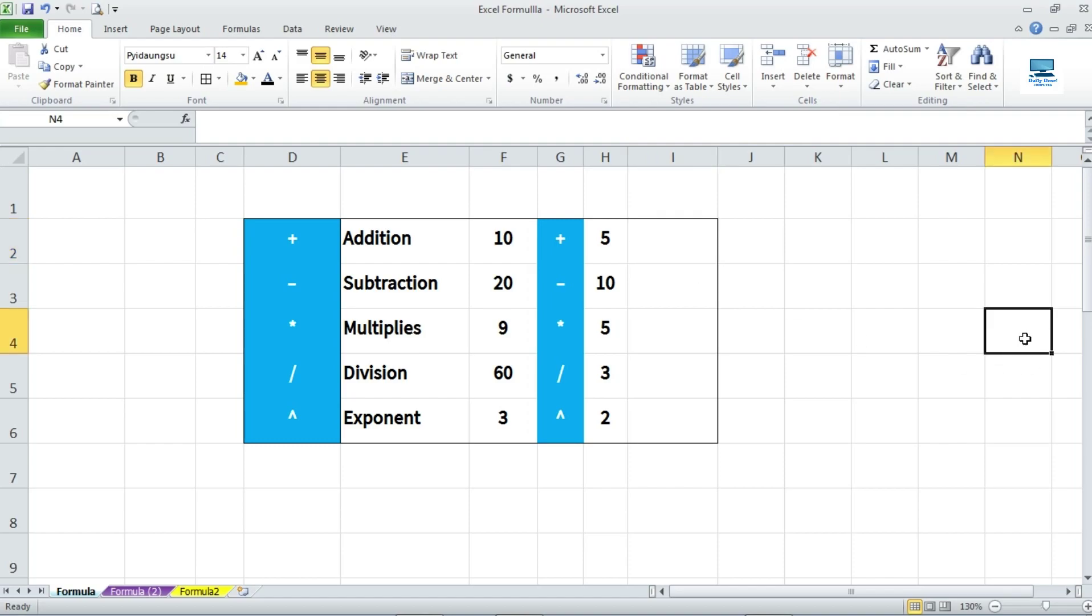
pyautogui.click(84, 206)
pyautogui.click(75, 250)
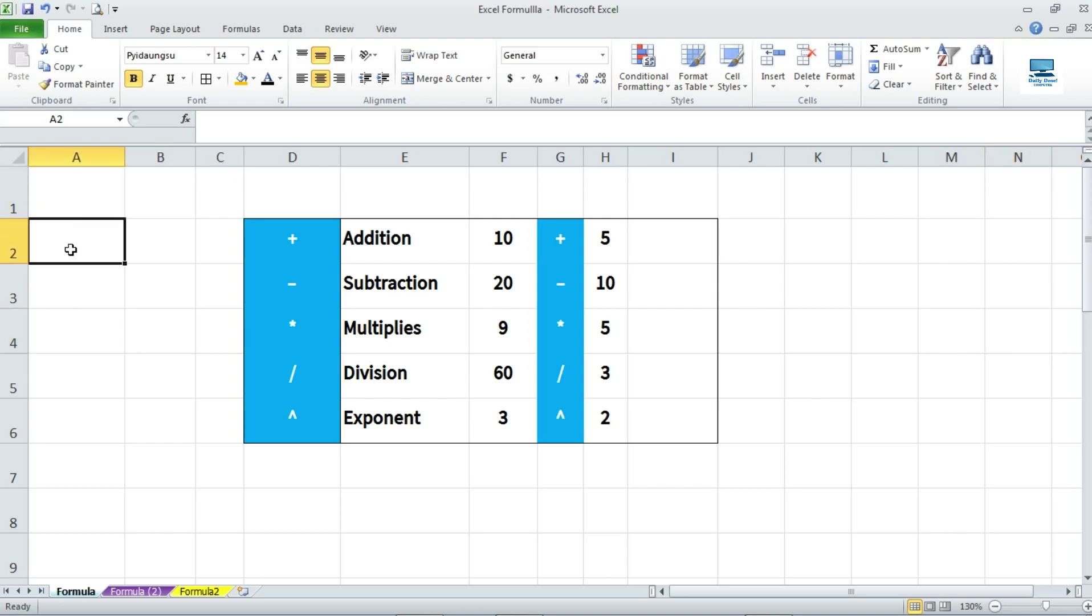
pyautogui.click(658, 247)
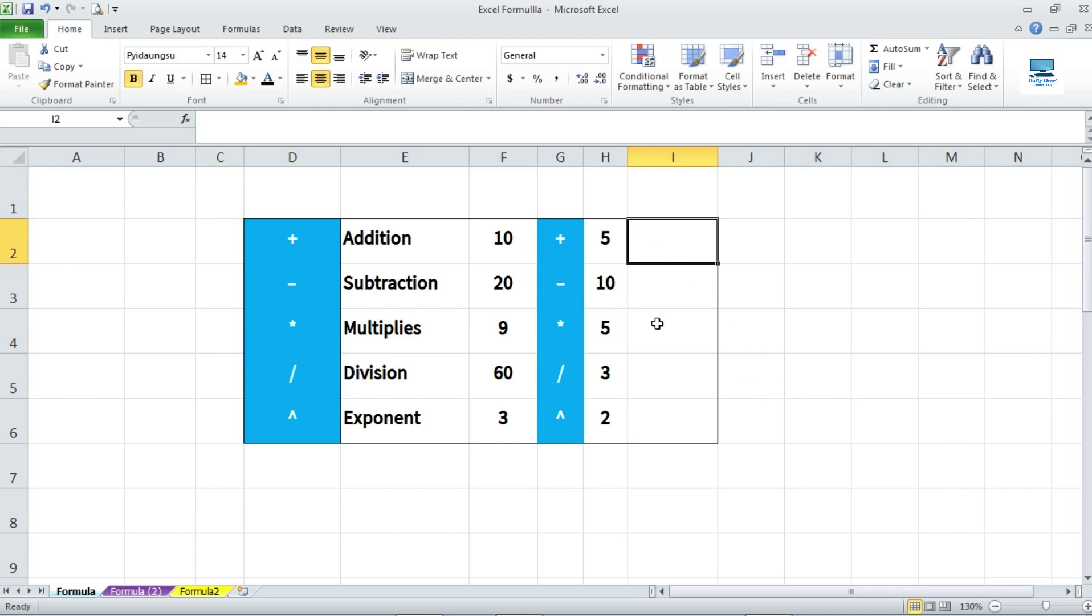
pyautogui.click(933, 474)
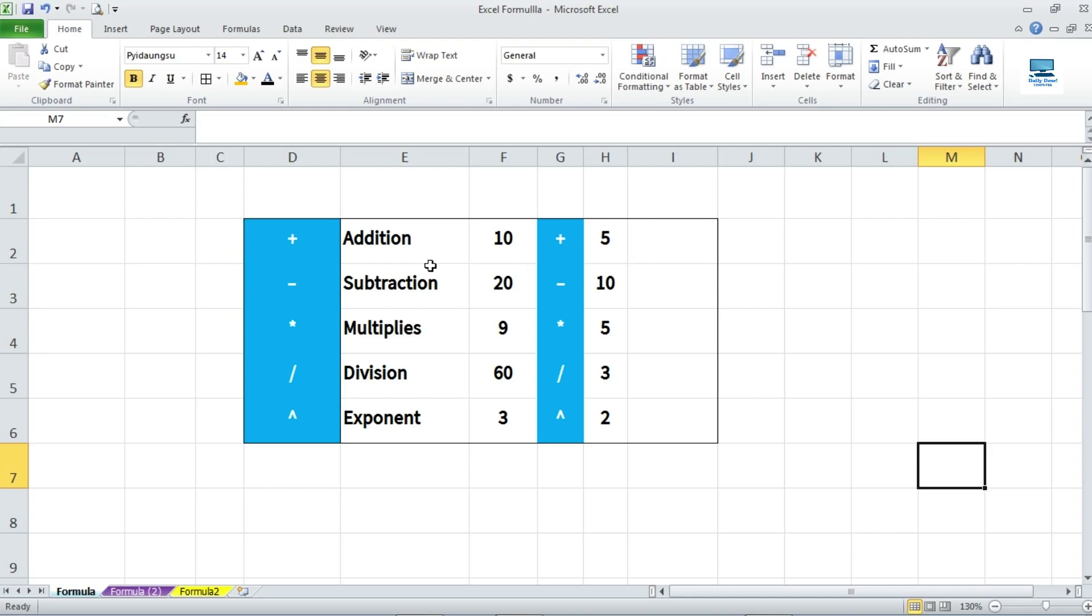
pyautogui.click(292, 248)
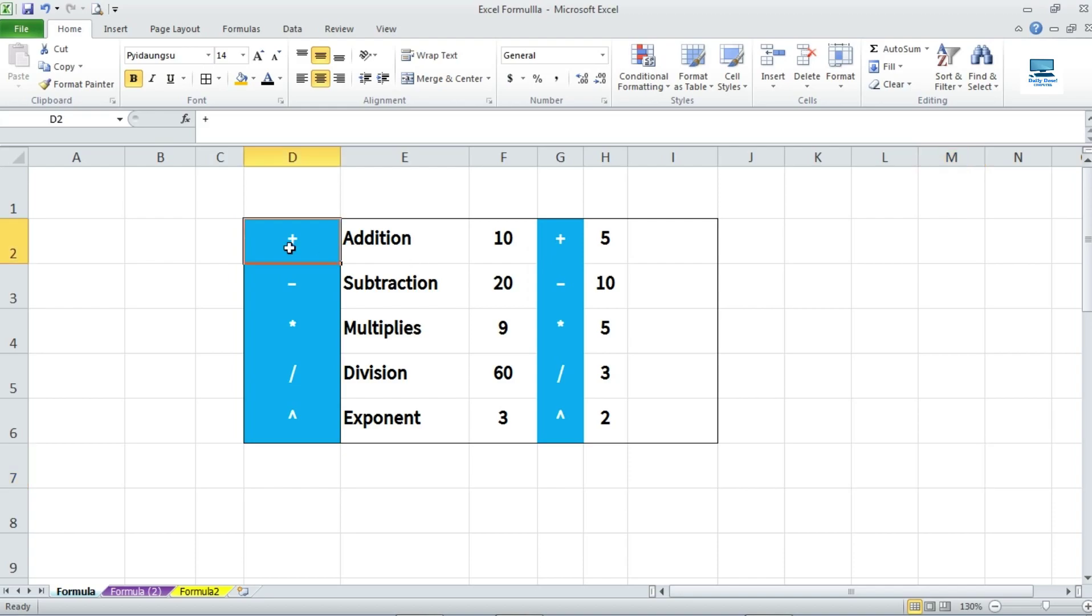
pyautogui.click(371, 248)
pyautogui.click(312, 247)
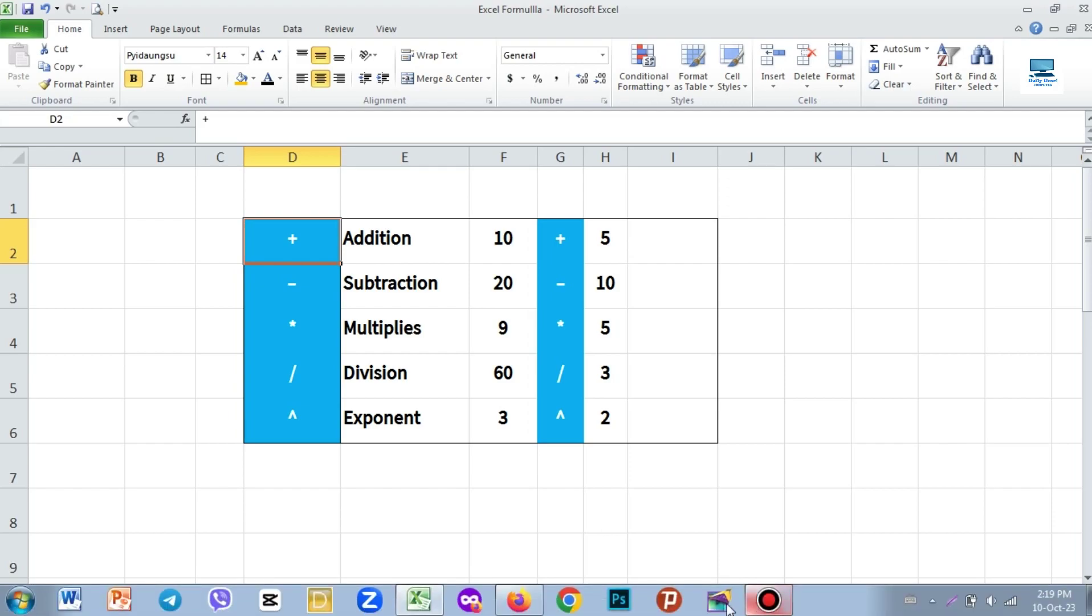
# Bring up ComputerHope's 'What is a Plus?' page in Firefox at its keyboard diagram
pyautogui.click(519, 600)
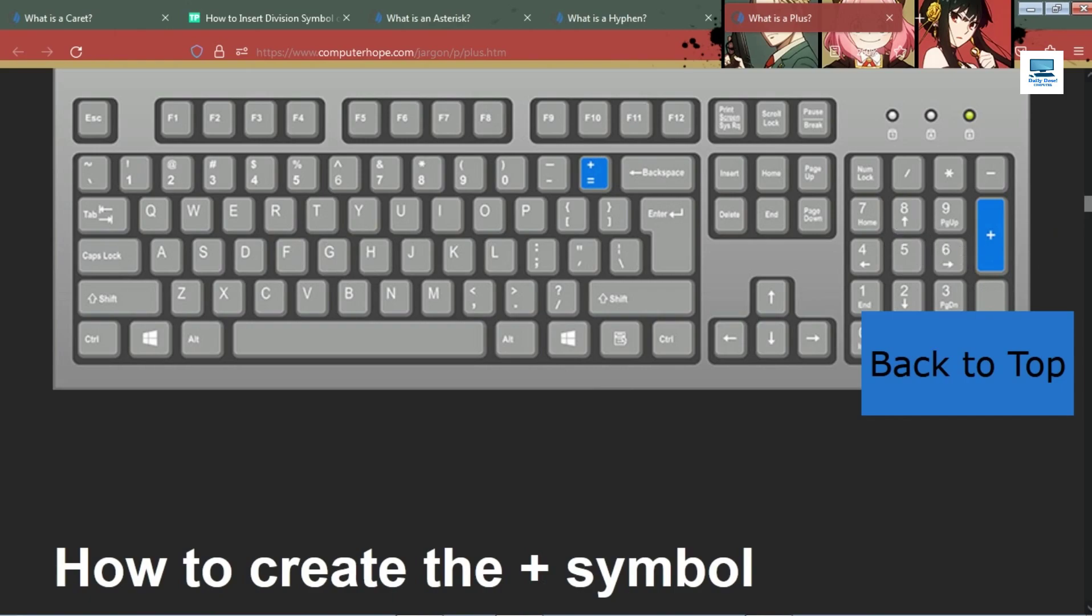
pyautogui.scroll(2, 939, 162)
pyautogui.scroll(-4, 939, 163)
pyautogui.scroll(1, 939, 162)
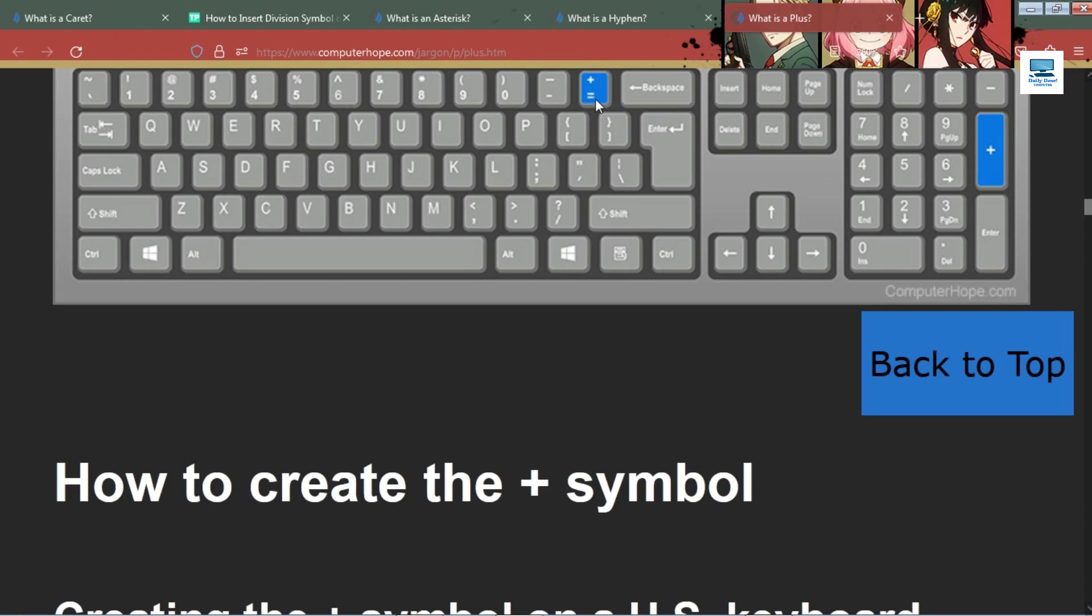
pyautogui.moveTo(519, 608)
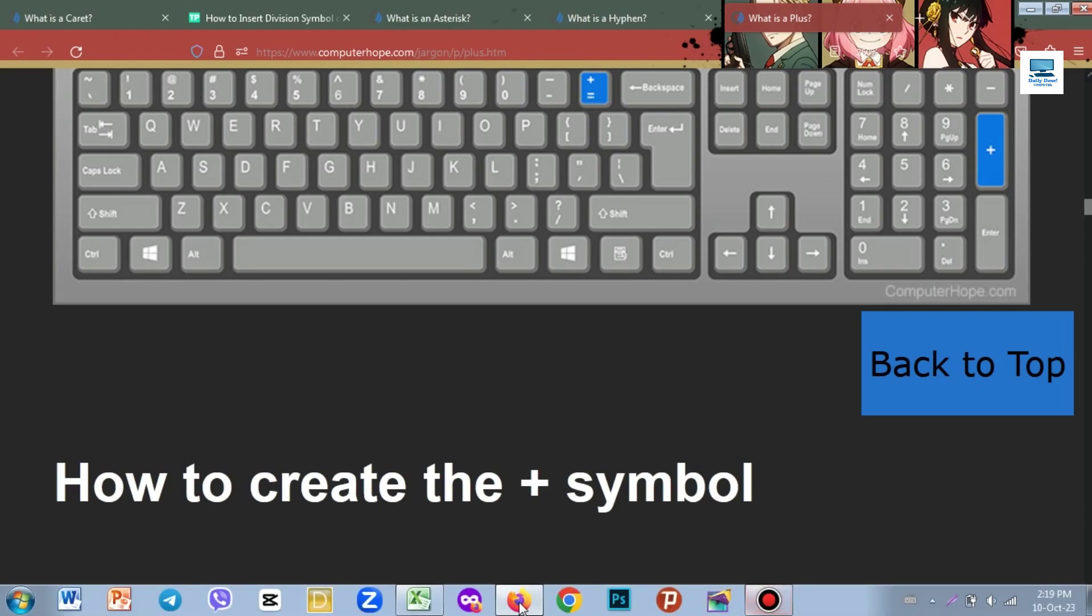
# Check the Subtraction label in E3 and its minus sign in D3, then return to Firefox's plus page
pyautogui.click(442, 608)
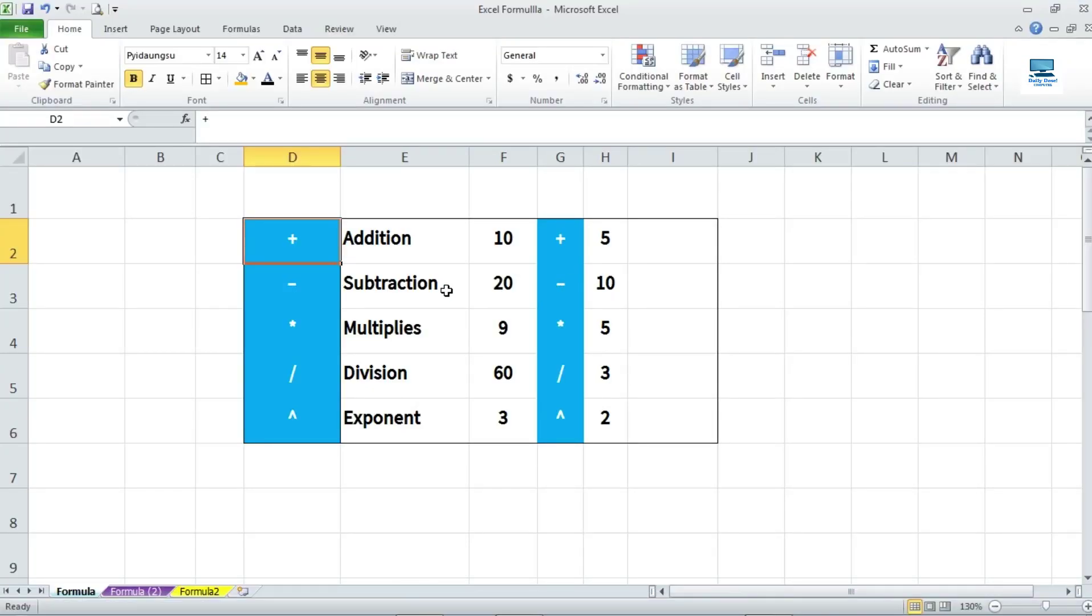
pyautogui.click(381, 298)
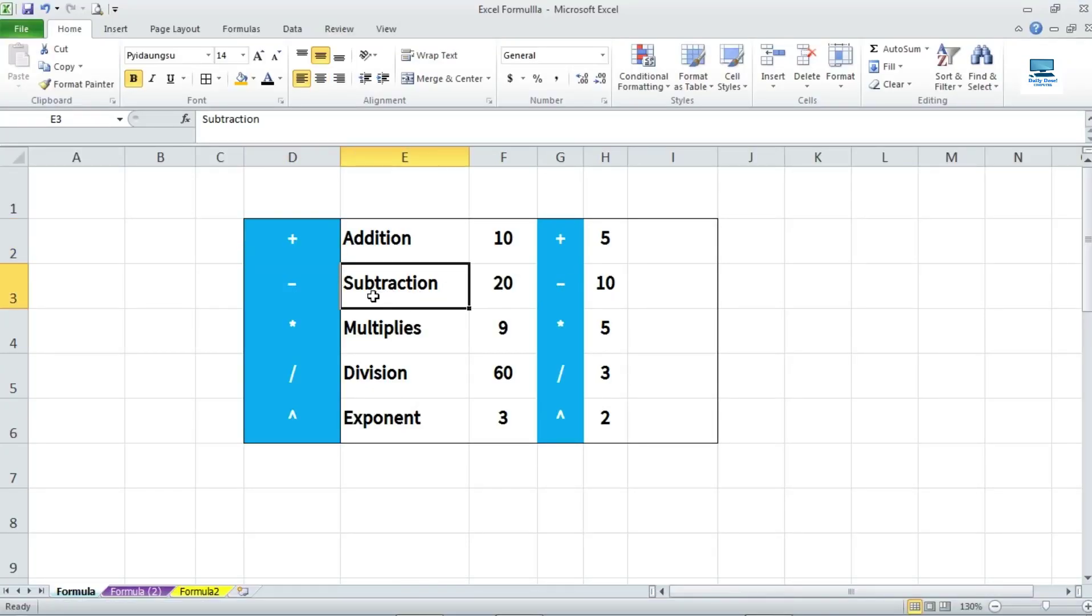
pyautogui.click(319, 291)
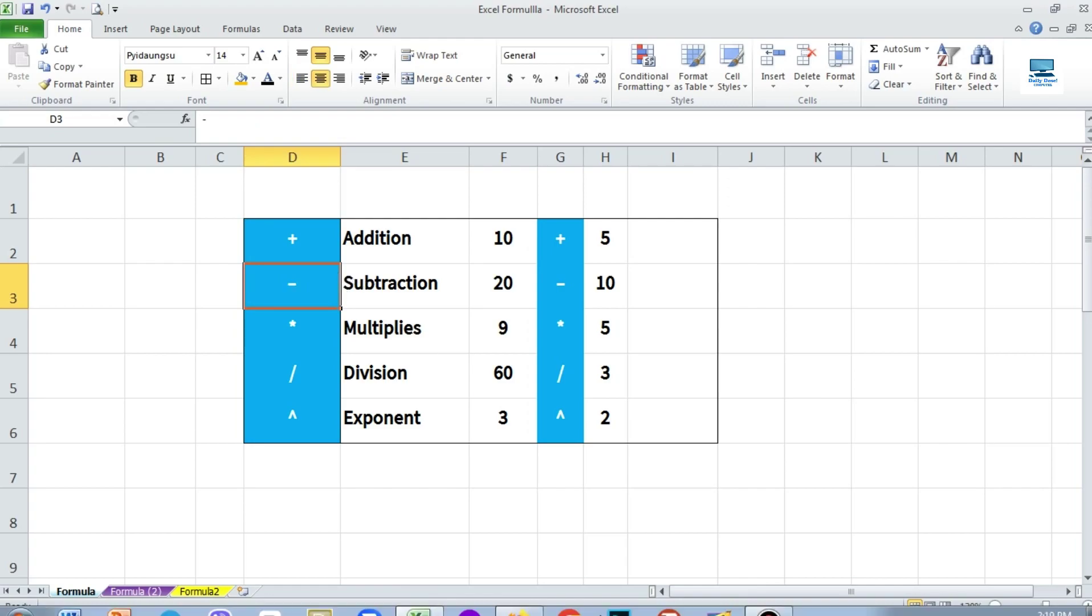
pyautogui.click(521, 601)
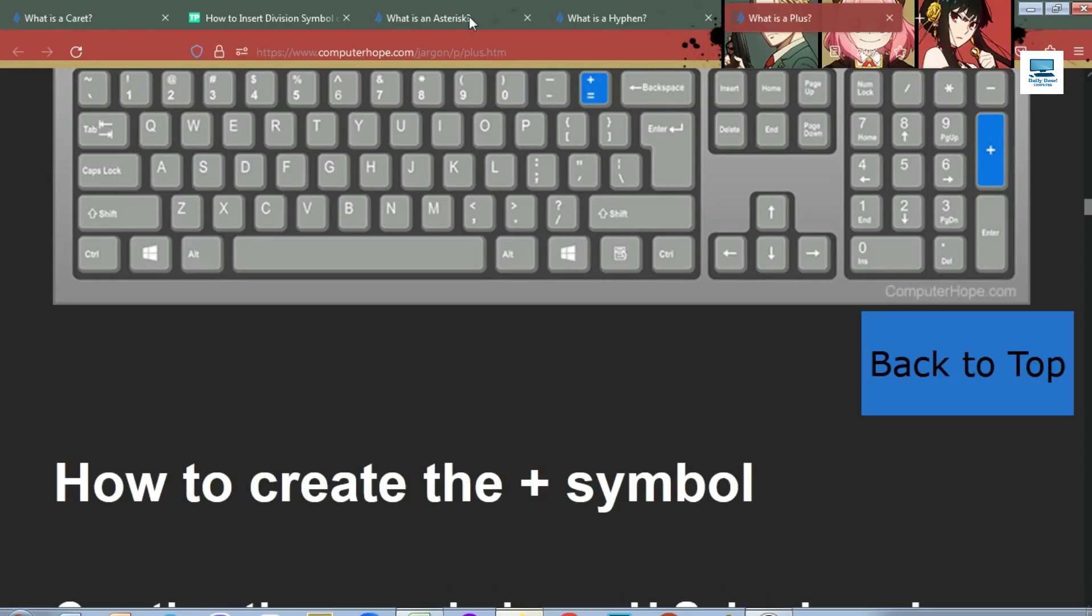
# Switch to ComputerHope's 'What is a Hyphen?' page showing both - keys
pyautogui.click(599, 13)
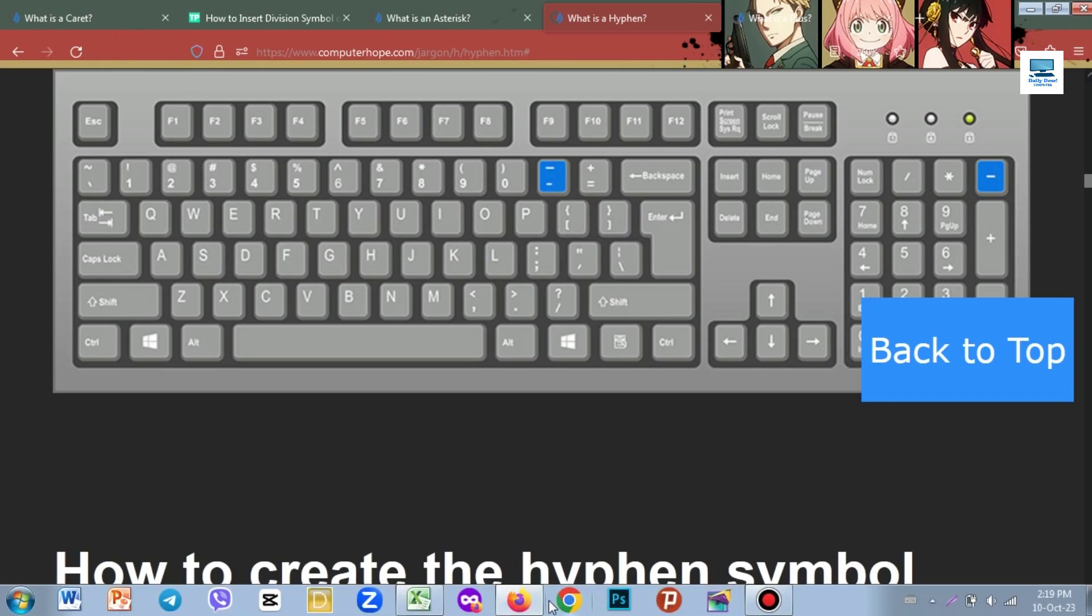
# Review the Multiplies row: label E4, asterisks in D4 and G4, and value 9 in F4
pyautogui.click(419, 599)
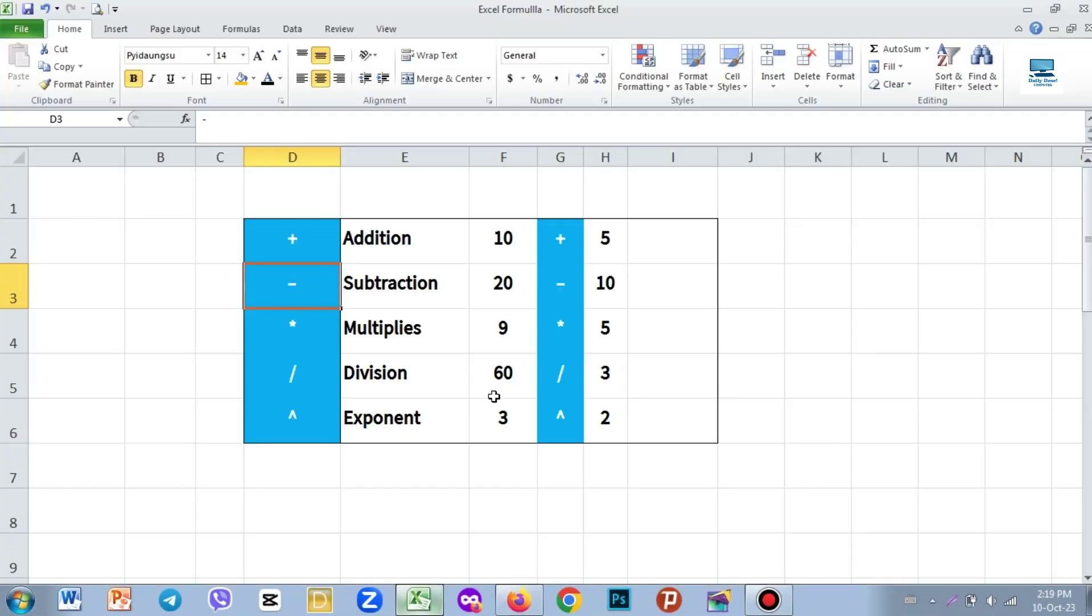
pyautogui.click(383, 347)
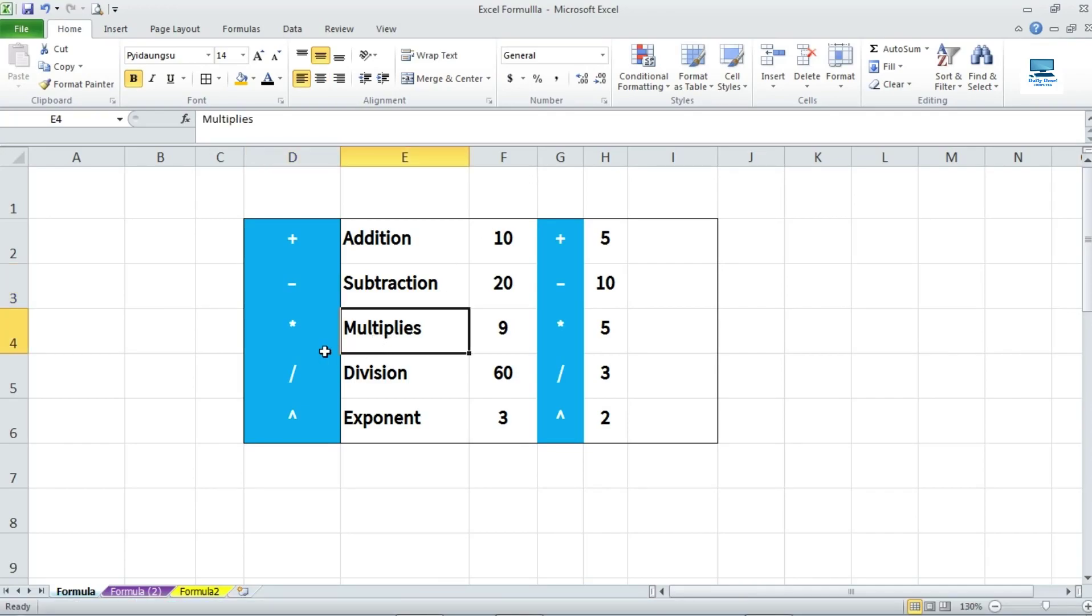
pyautogui.click(308, 341)
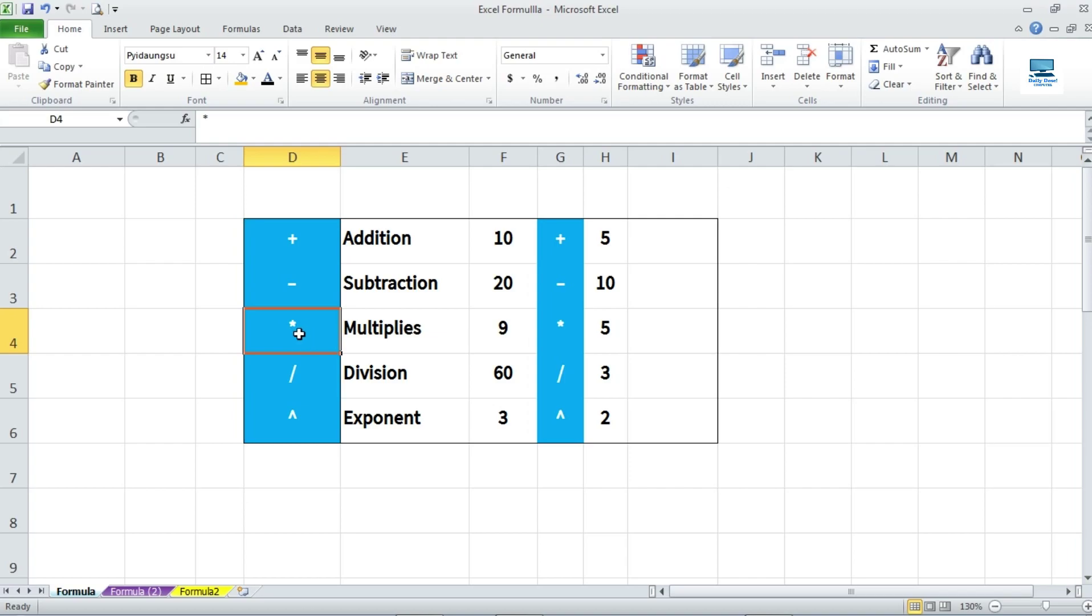
pyautogui.click(503, 333)
pyautogui.click(554, 332)
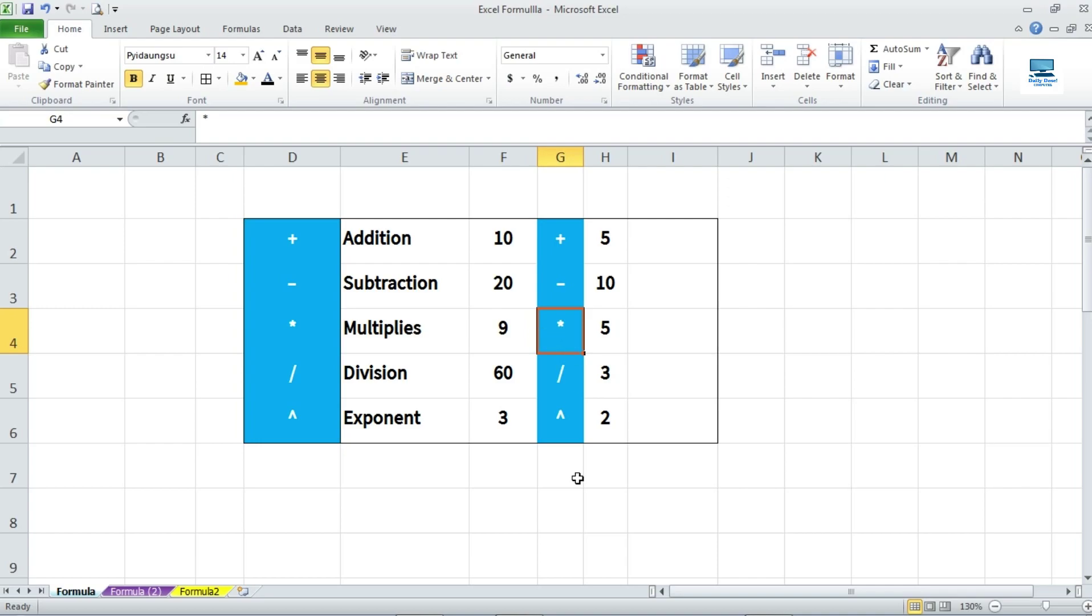
pyautogui.click(518, 597)
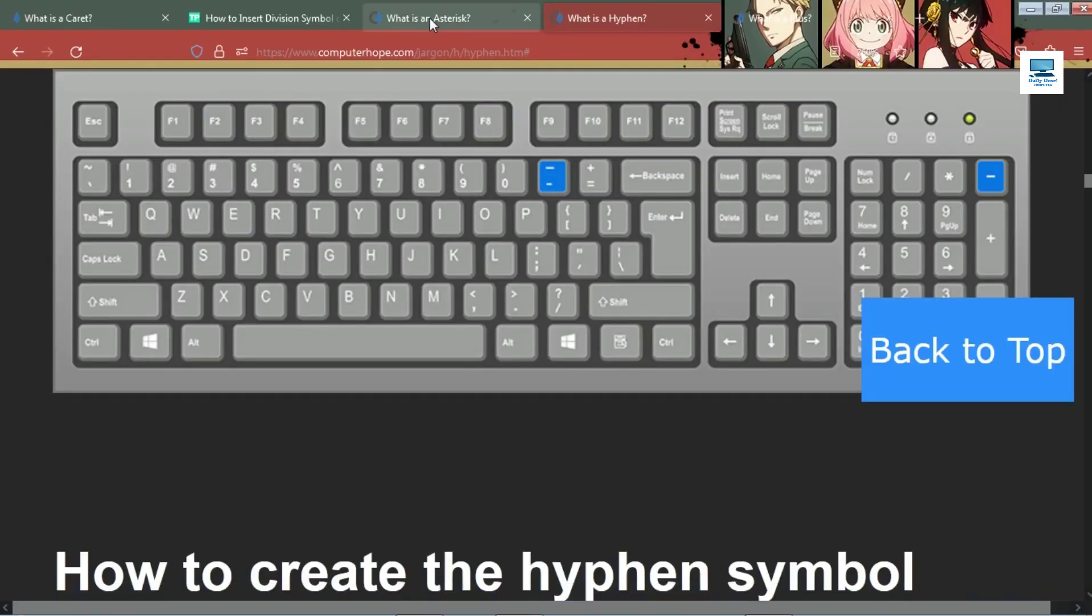
# Show ComputerHope's 'What is an Asterisk?' page and scroll to its * key diagram
pyautogui.click(430, 18)
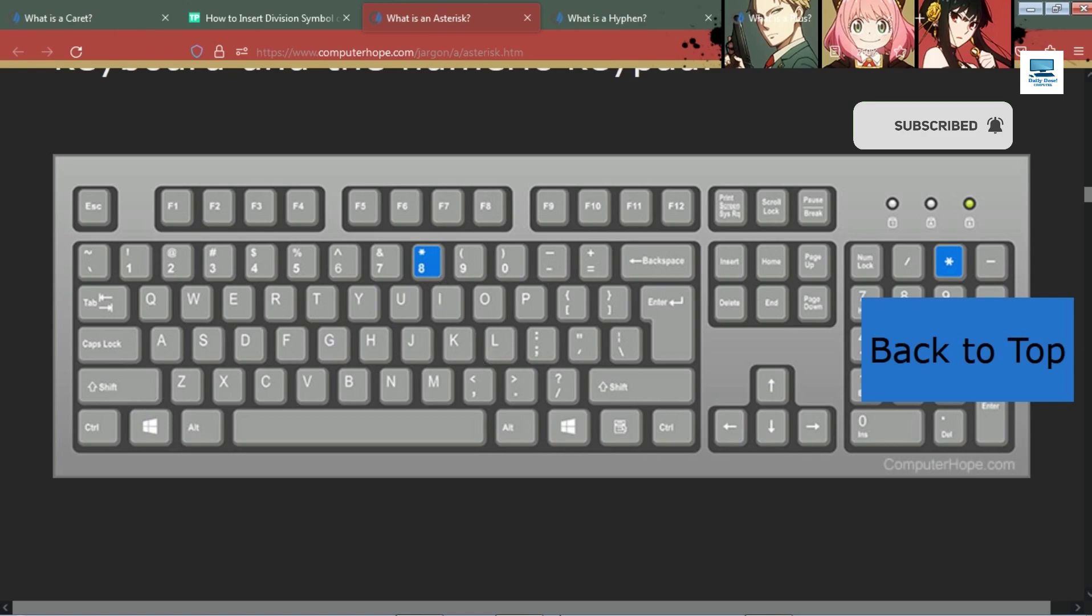
pyautogui.click(419, 609)
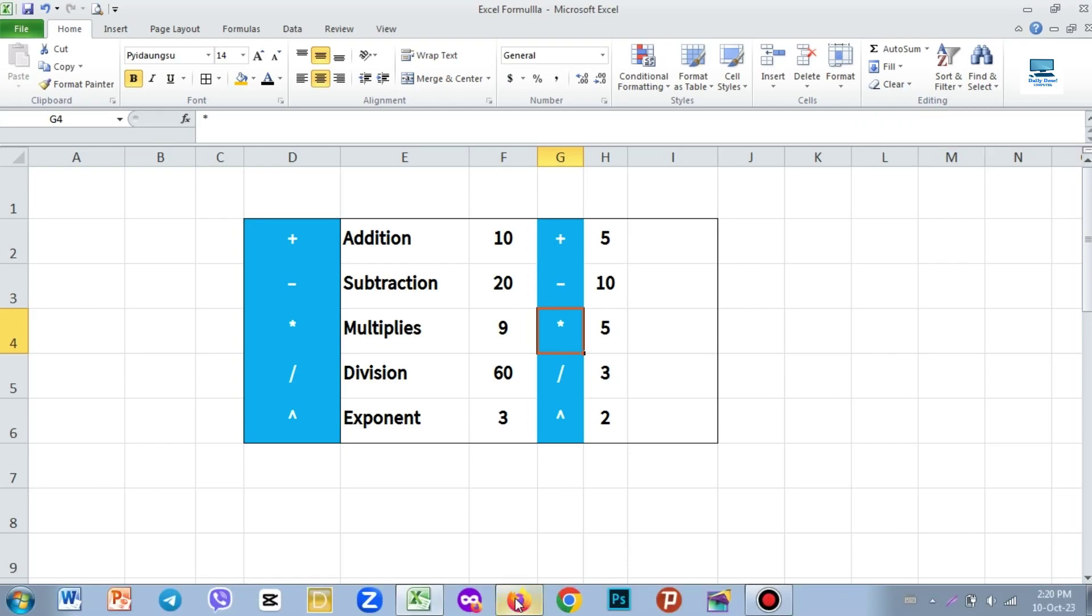
pyautogui.click(518, 600)
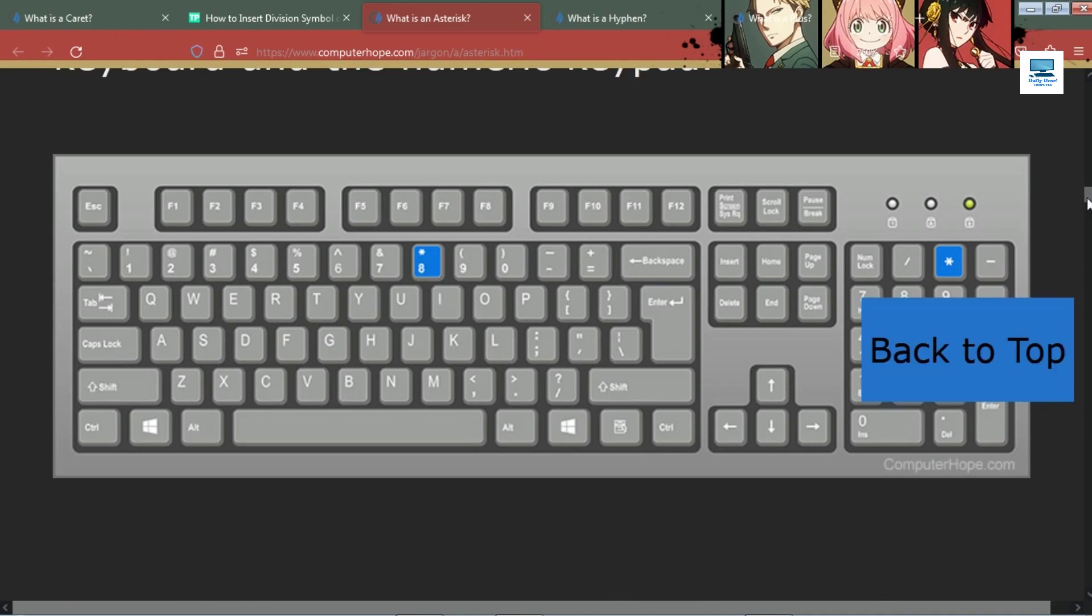
pyautogui.scroll(-2, 969, 171)
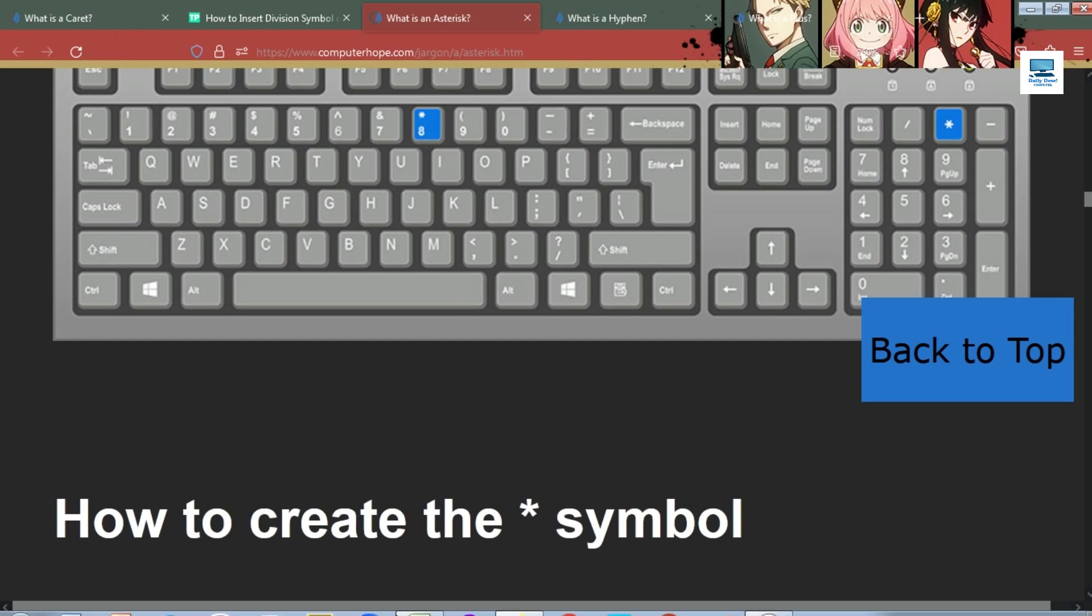
# Check the Division label in E5 and its division sign in D5, then return to Firefox
pyautogui.click(418, 601)
pyautogui.click(368, 392)
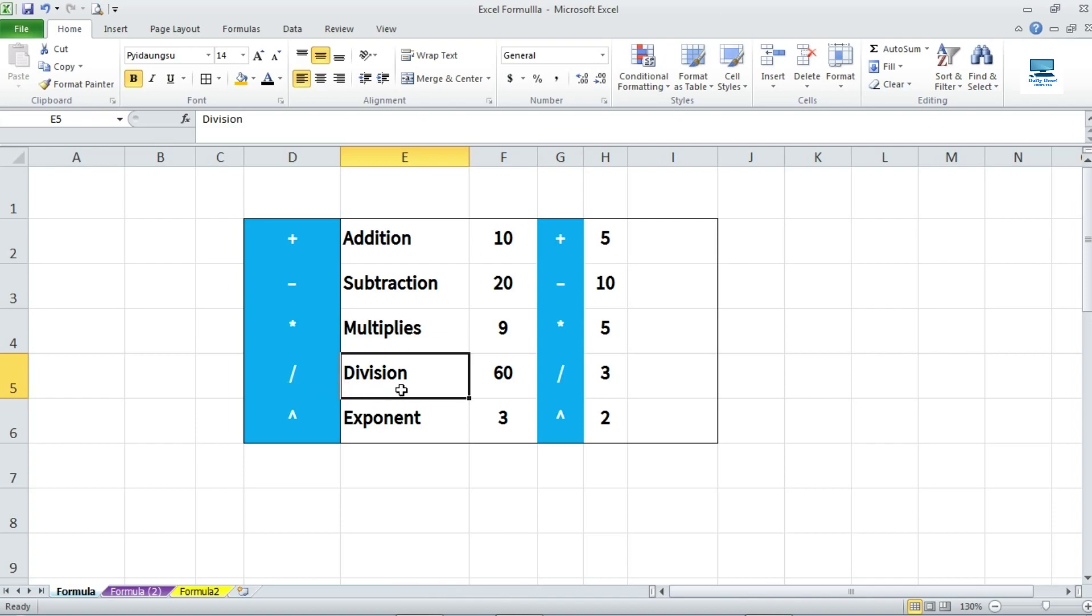
pyautogui.click(305, 386)
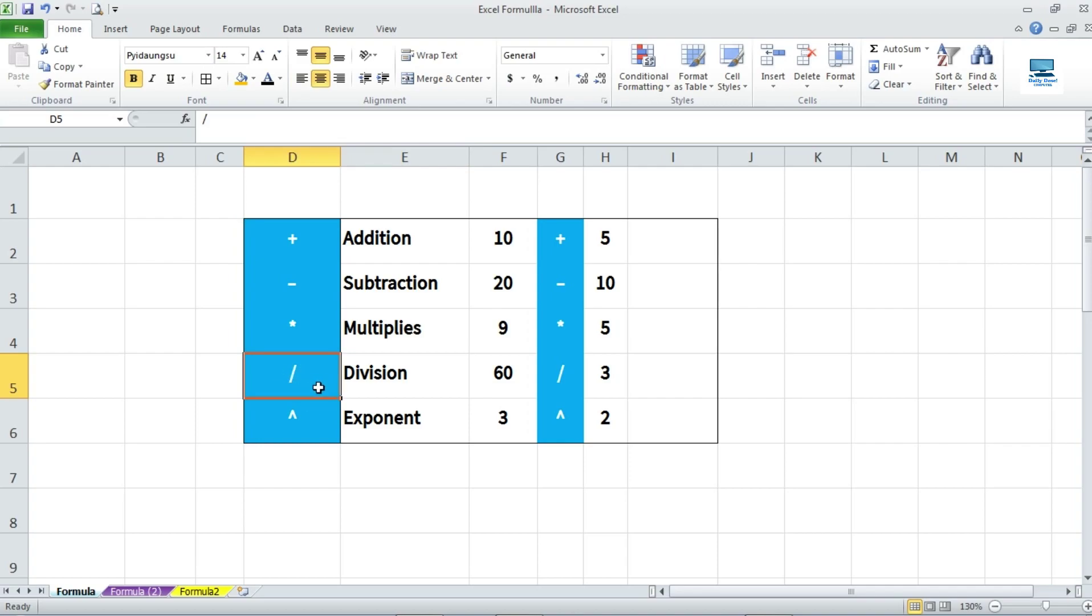
pyautogui.click(519, 600)
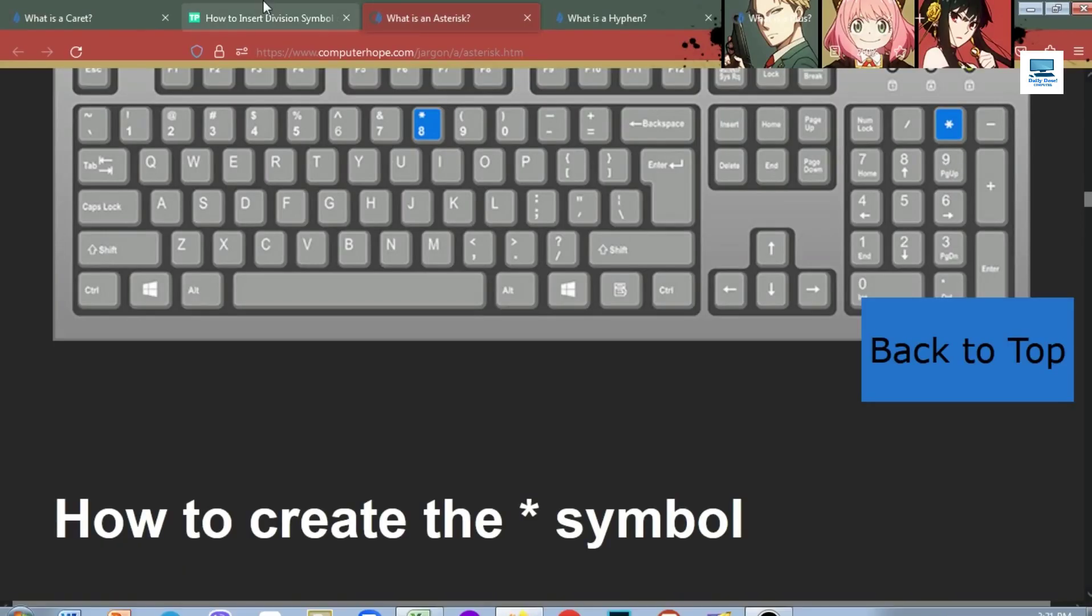
# Open TechPlip's 'How to Insert Division Symbol on Keyboard' page showing both / keys
pyautogui.click(267, 18)
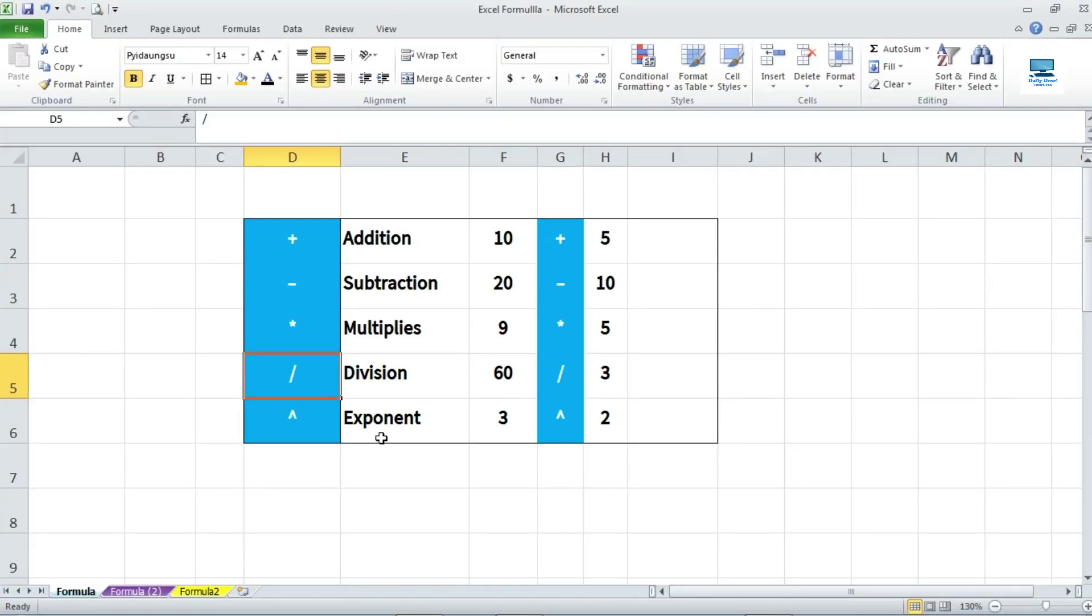
# Go through the Addition to Exponent labels, then the Exponent value 3 and its ^ sign
pyautogui.click(381, 438)
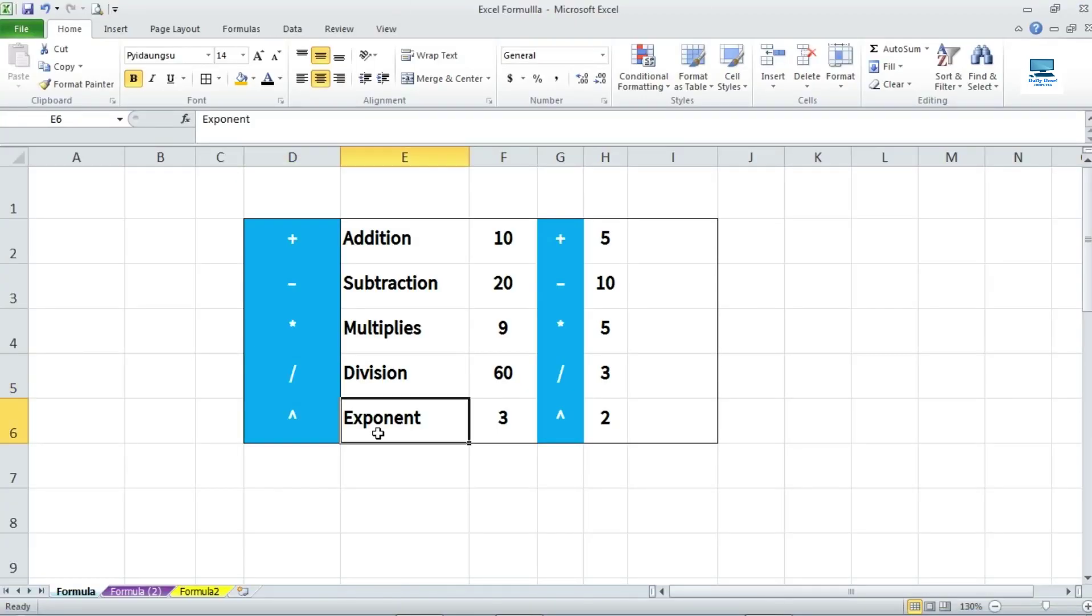
pyautogui.click(363, 239)
pyautogui.click(365, 285)
pyautogui.click(367, 324)
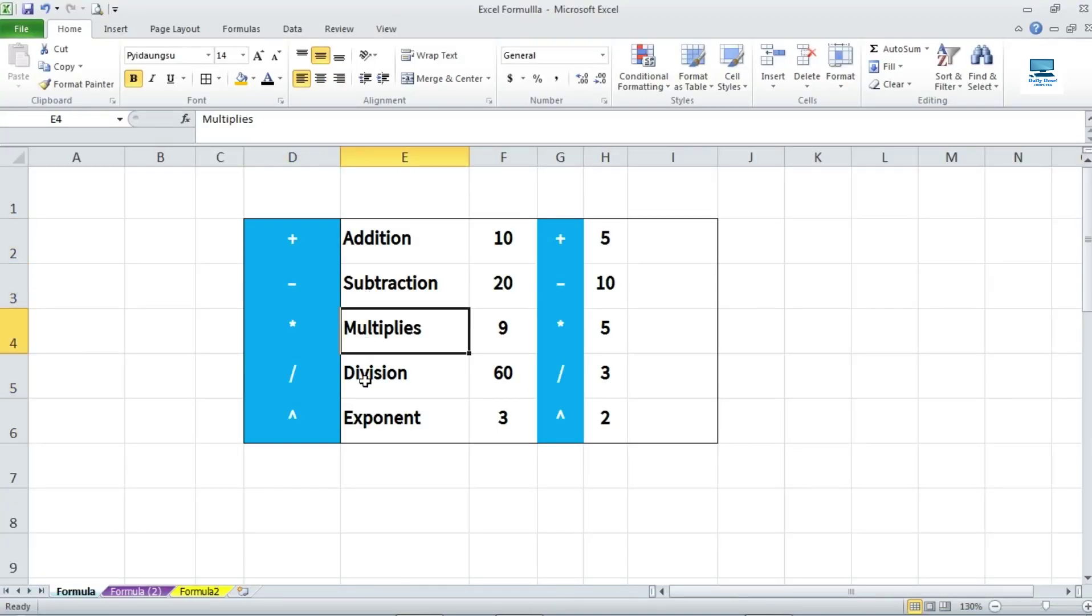
pyautogui.click(361, 372)
pyautogui.moveTo(308, 240); pyautogui.dragTo(377, 367)
pyautogui.click(391, 422)
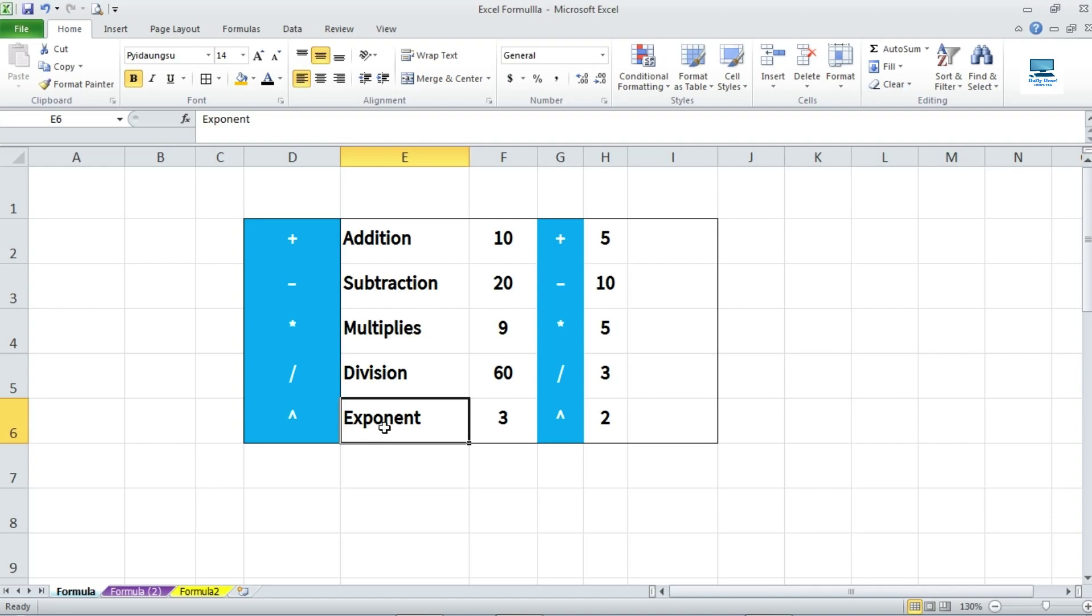
pyautogui.click(513, 429)
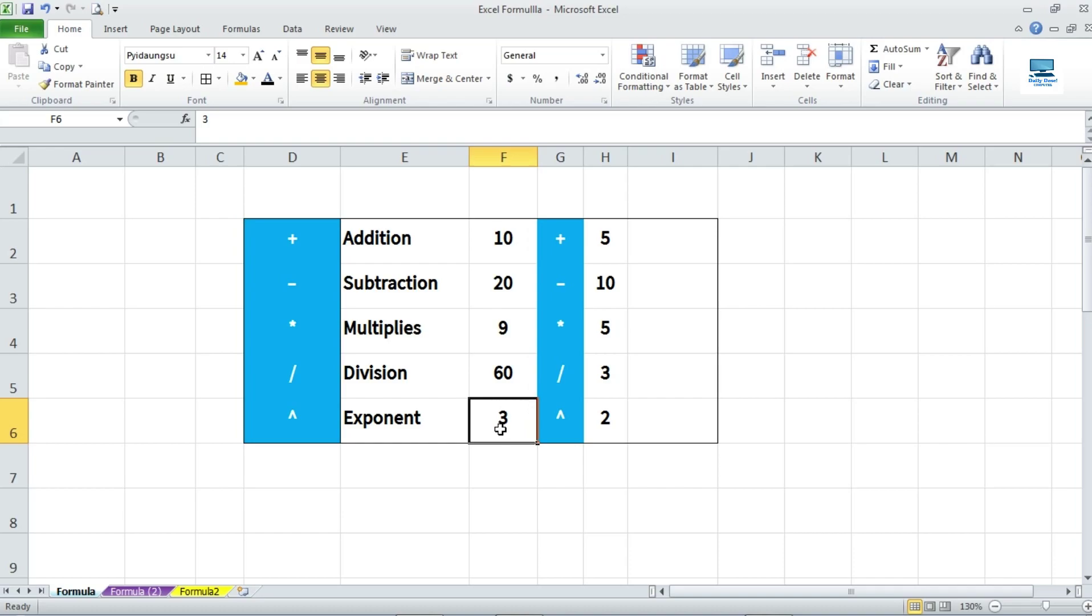
pyautogui.click(393, 432)
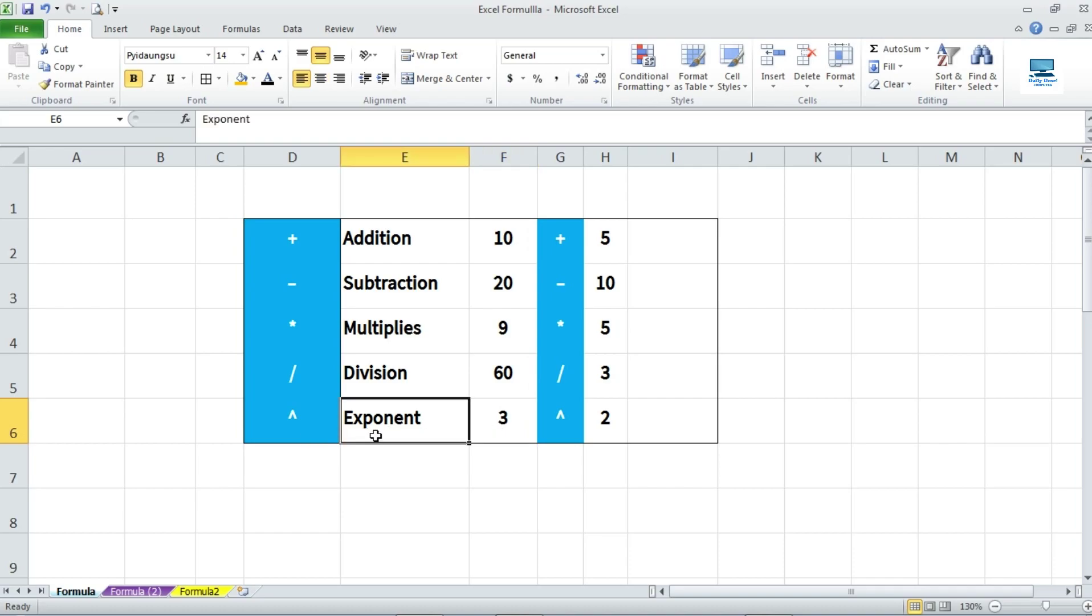
pyautogui.click(308, 429)
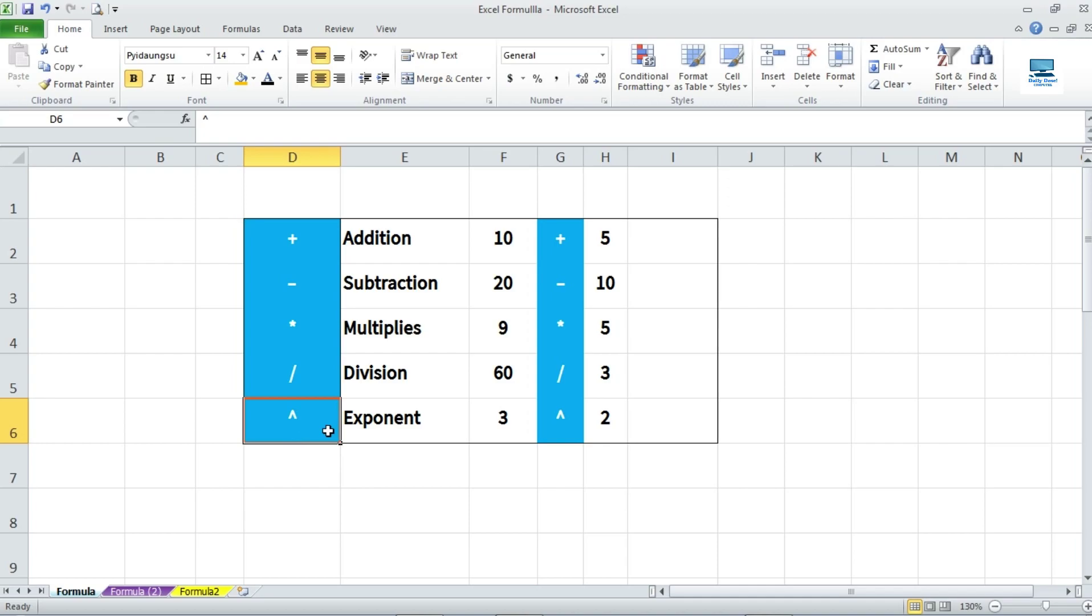
# Look up ComputerHope's 'What is a Caret?' page, then return to the Excel operator table
pyautogui.click(519, 600)
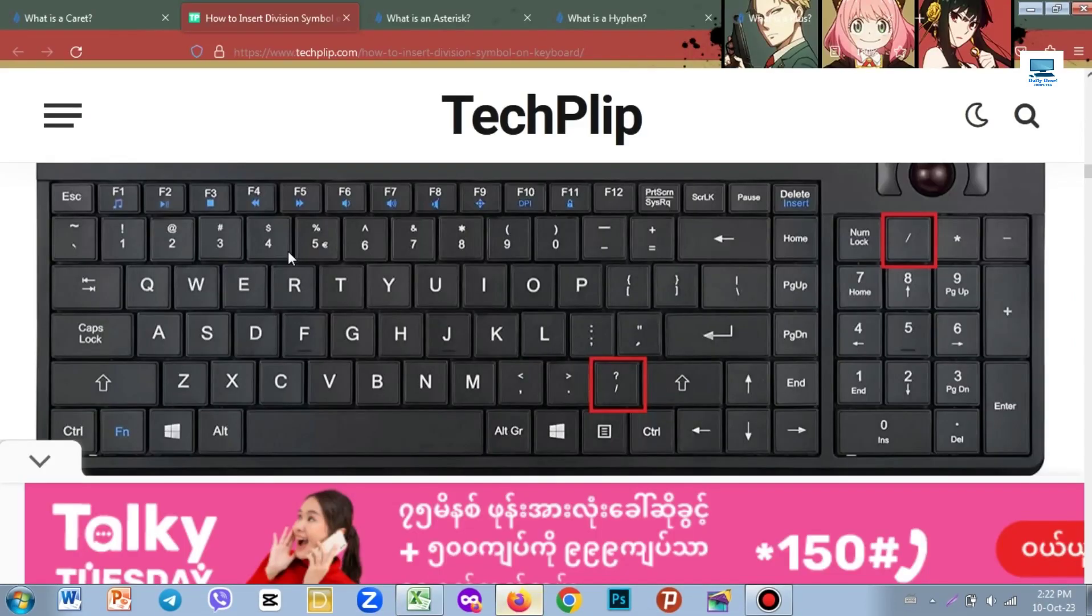
pyautogui.click(117, 20)
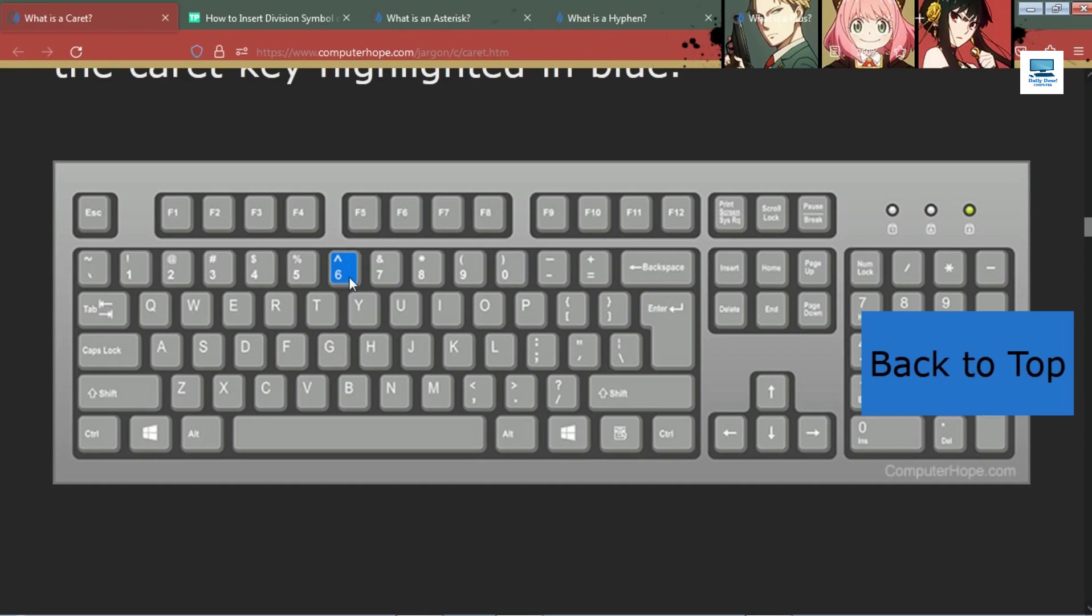
pyautogui.click(420, 598)
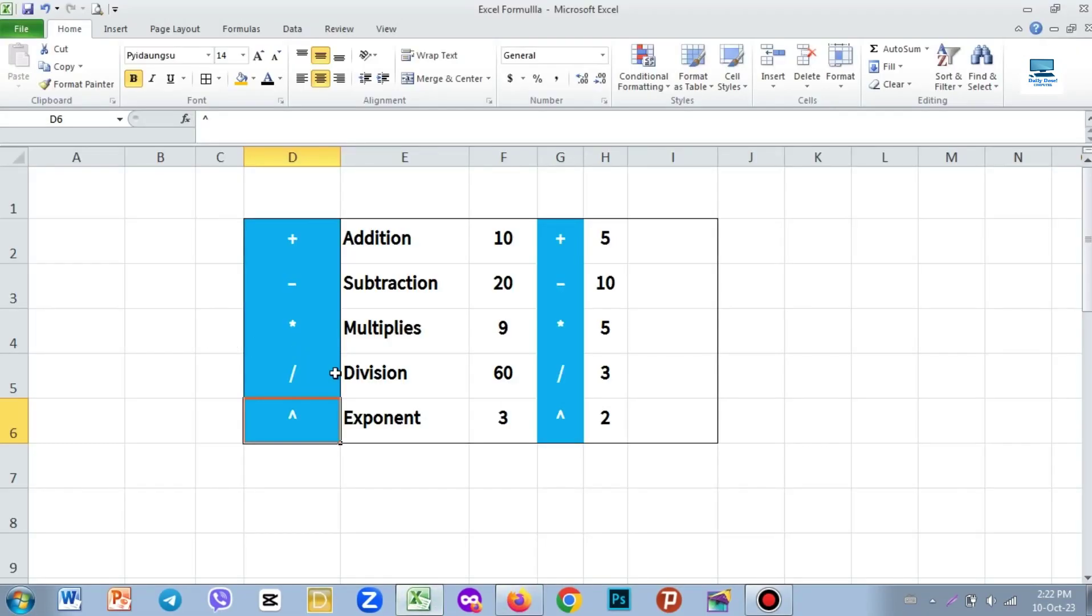
# Point out the Division and Exponent labels and the ^ and + symbols
pyautogui.click(372, 383)
pyautogui.click(383, 422)
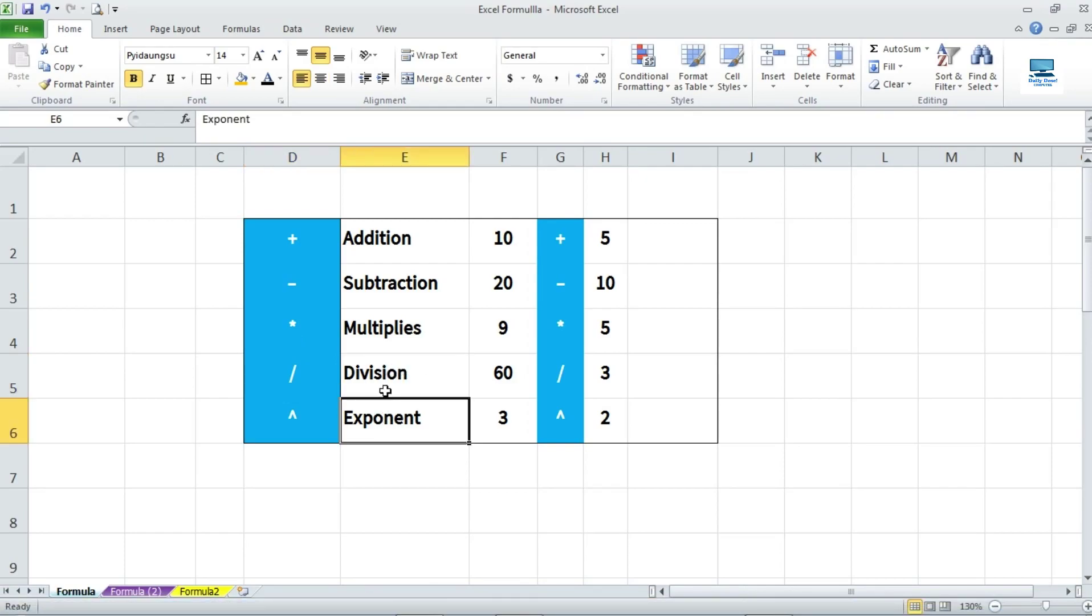
pyautogui.click(314, 426)
pyautogui.click(385, 388)
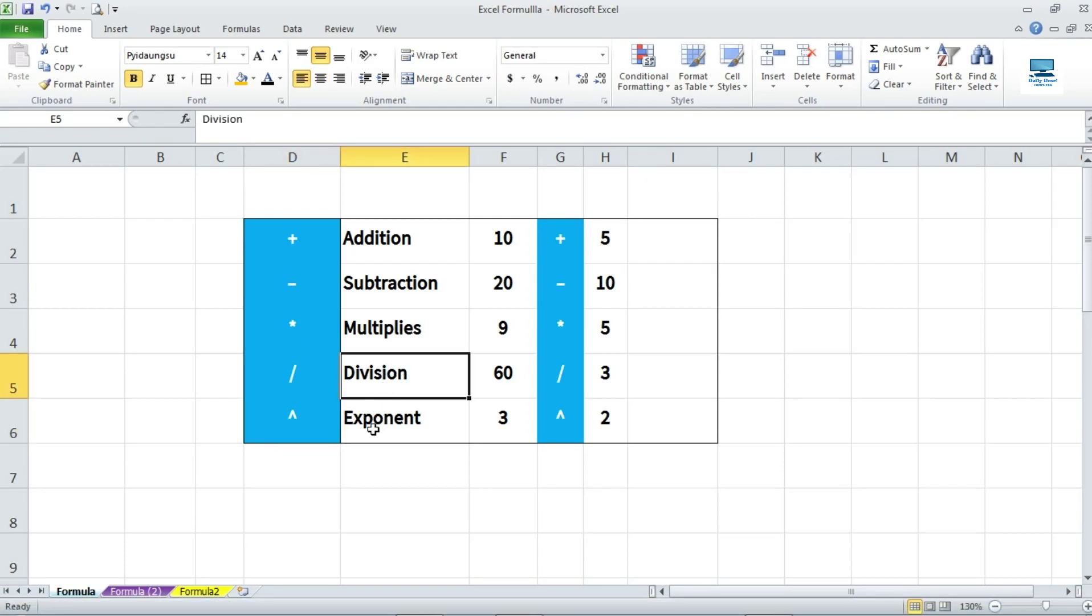
pyautogui.click(373, 429)
pyautogui.click(310, 432)
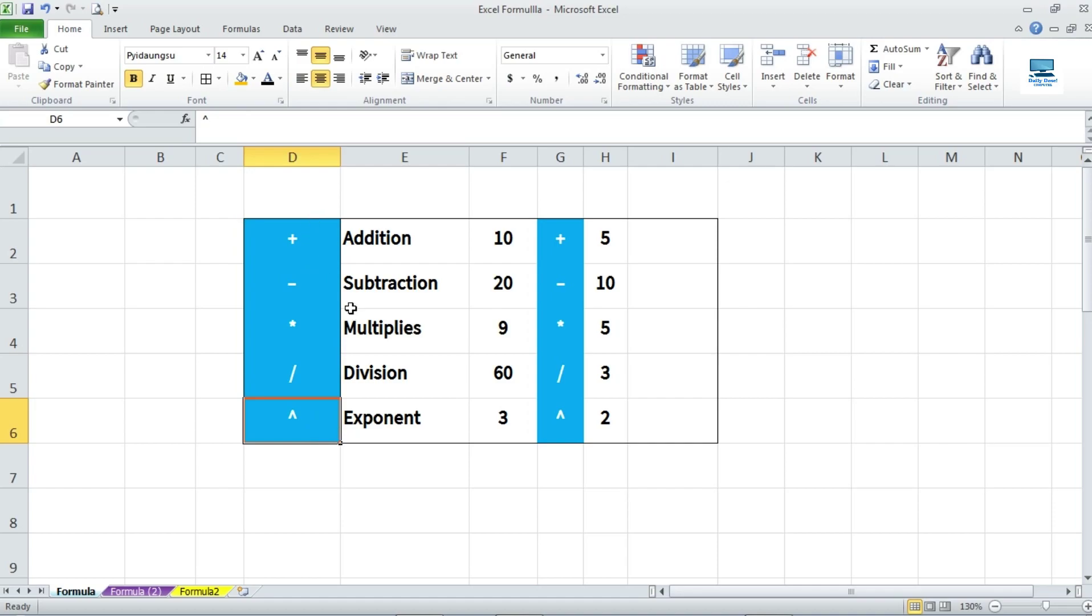
pyautogui.click(324, 239)
pyautogui.click(300, 424)
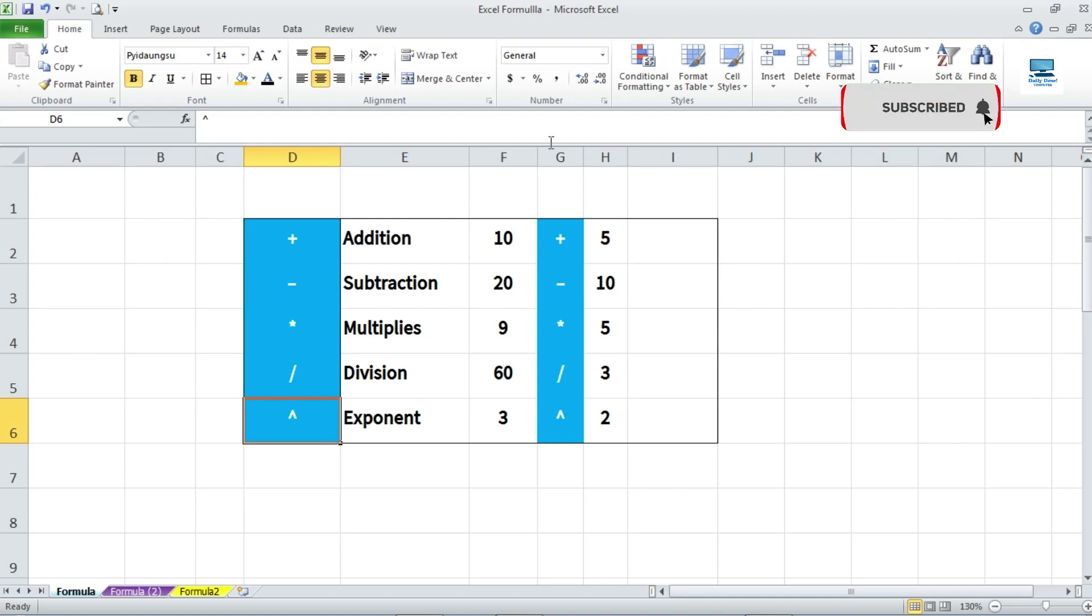
# Compare the Addition row's + sign and its numbers 10 and 5
pyautogui.click(415, 252)
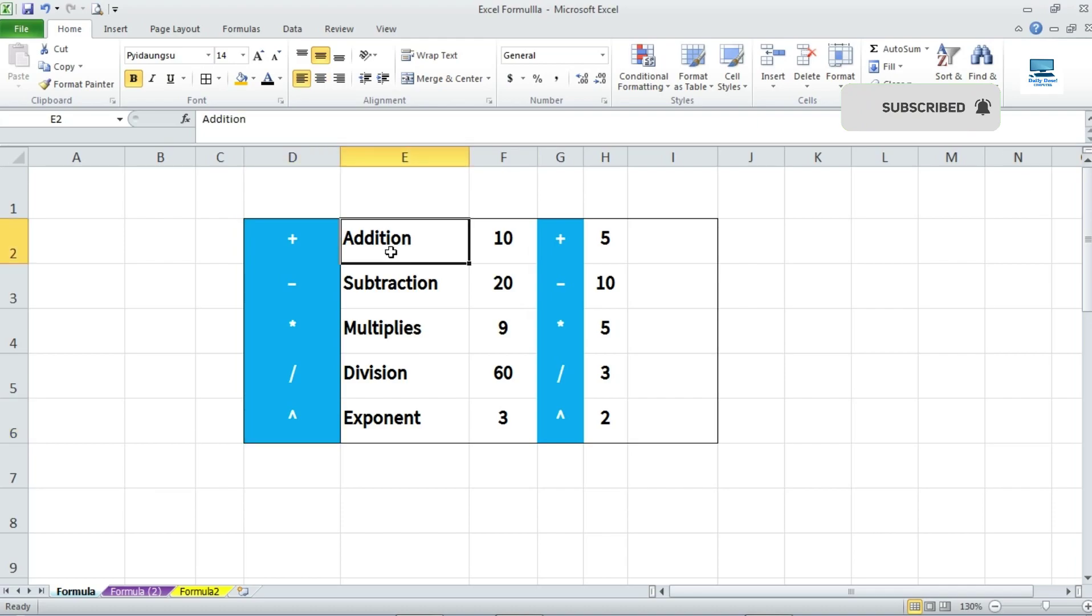
pyautogui.click(295, 238)
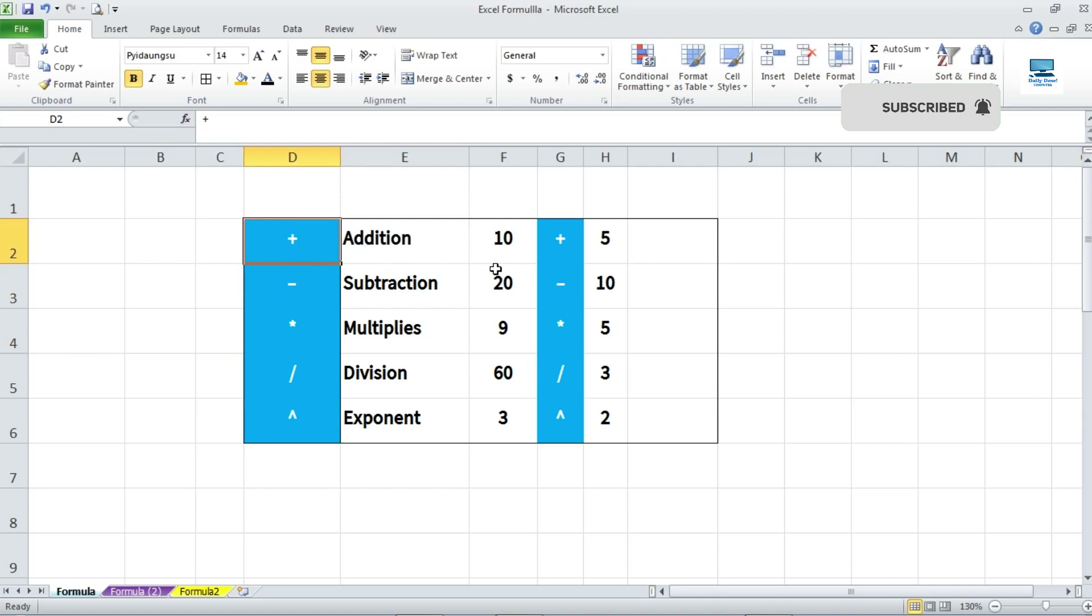
pyautogui.click(507, 248)
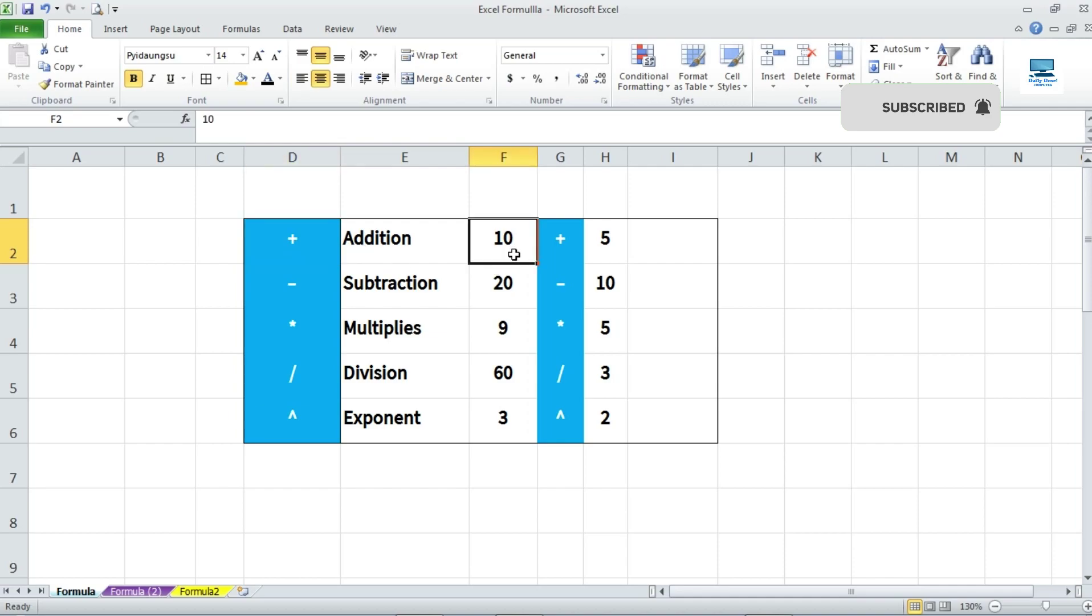
pyautogui.click(597, 251)
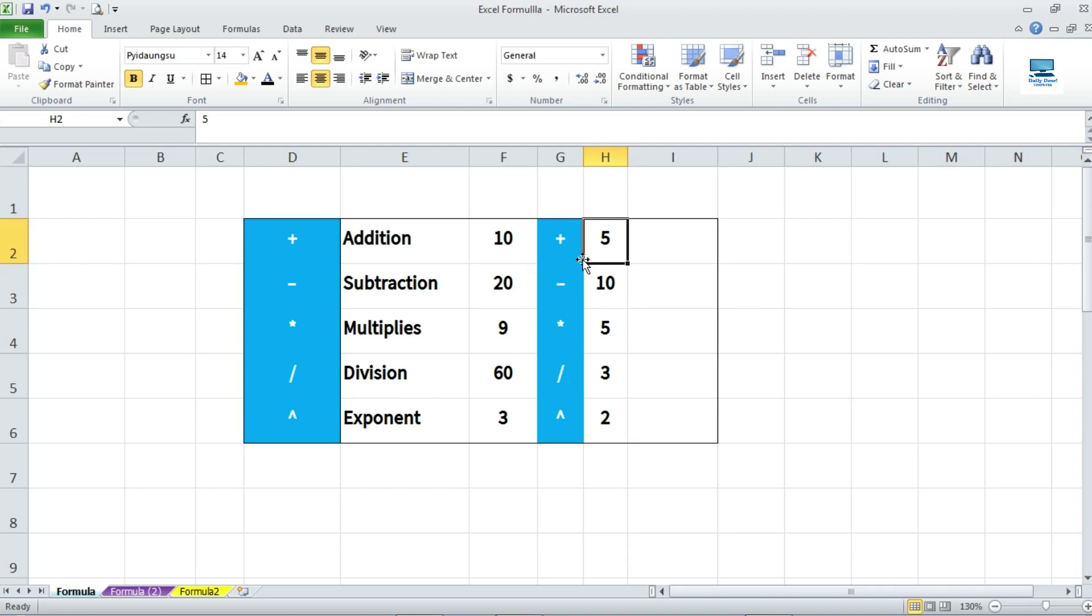
pyautogui.click(511, 256)
pyautogui.click(590, 240)
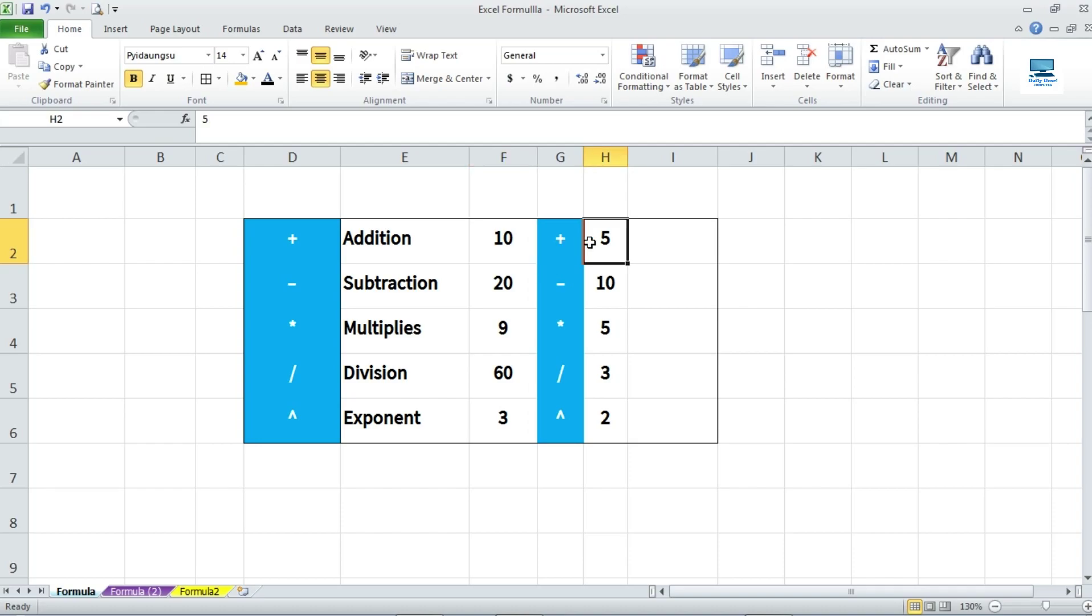
pyautogui.click(530, 247)
pyautogui.click(593, 251)
# Type 10 into cell I2 to begin the Addition total
pyautogui.click(656, 253)
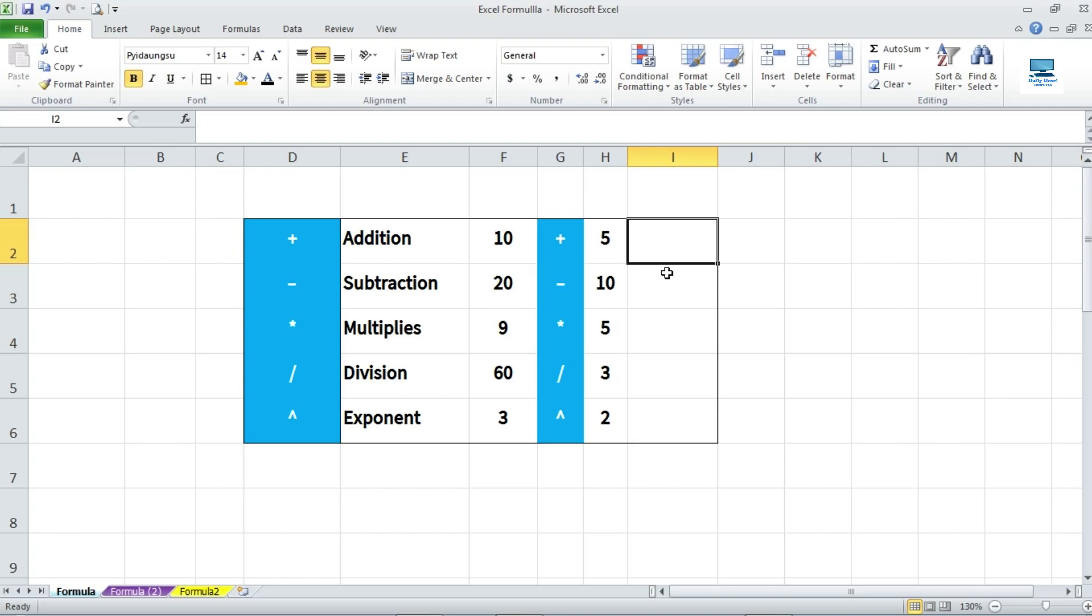
pyautogui.write('10')
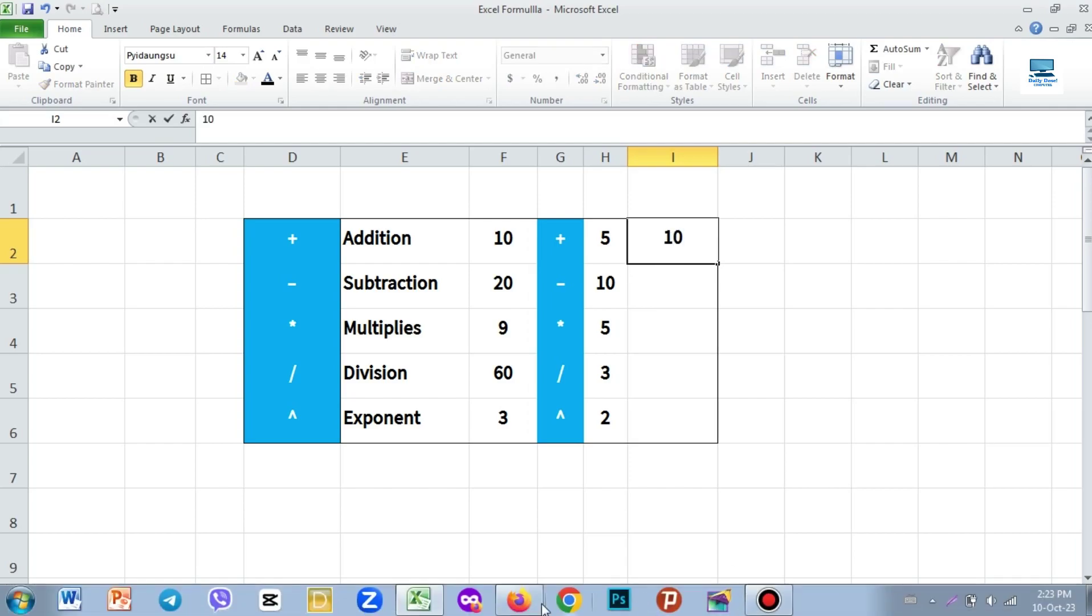
pyautogui.click(542, 605)
# Switch to ComputerHope's 'What is a Plus?' page with the + keys marked
pyautogui.click(776, 23)
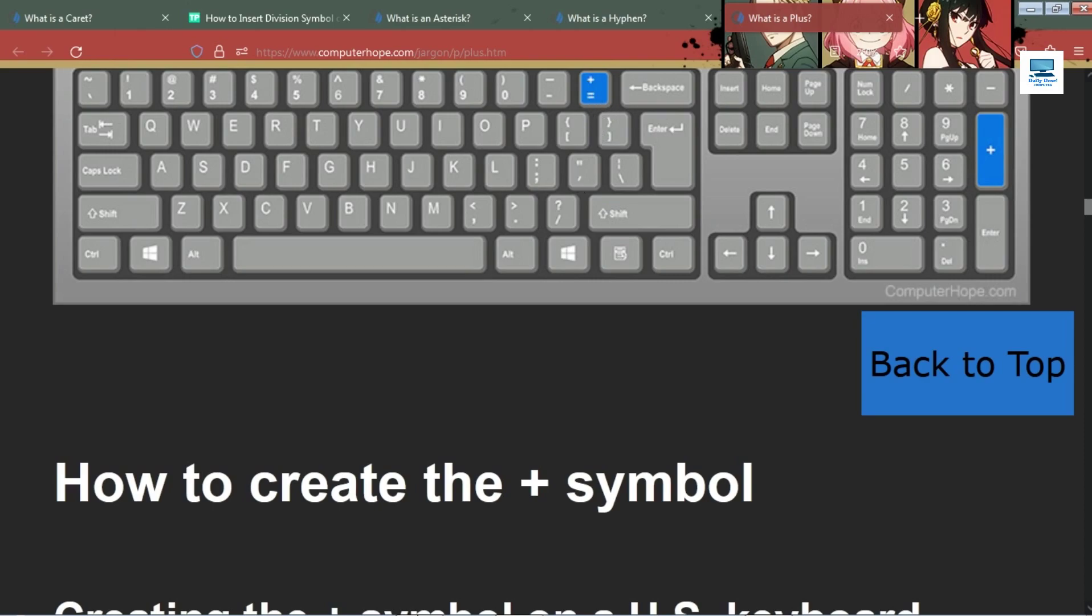
# Complete cell I2's entry as 10+5, without a leading equals sign
pyautogui.click(404, 608)
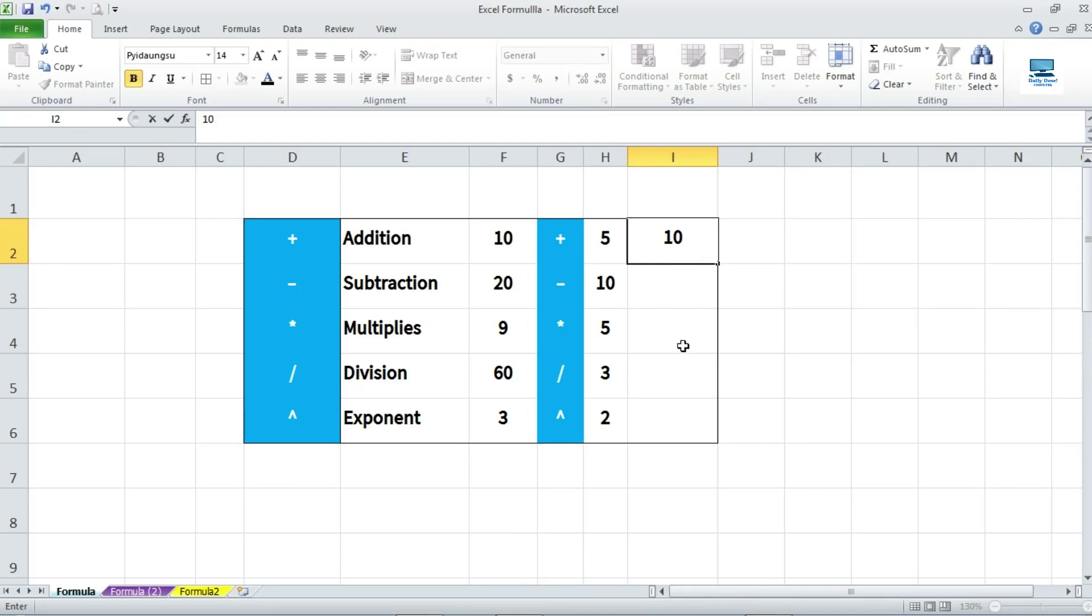
pyautogui.write('=')
pyautogui.press('BackSpace')
pyautogui.write('+')
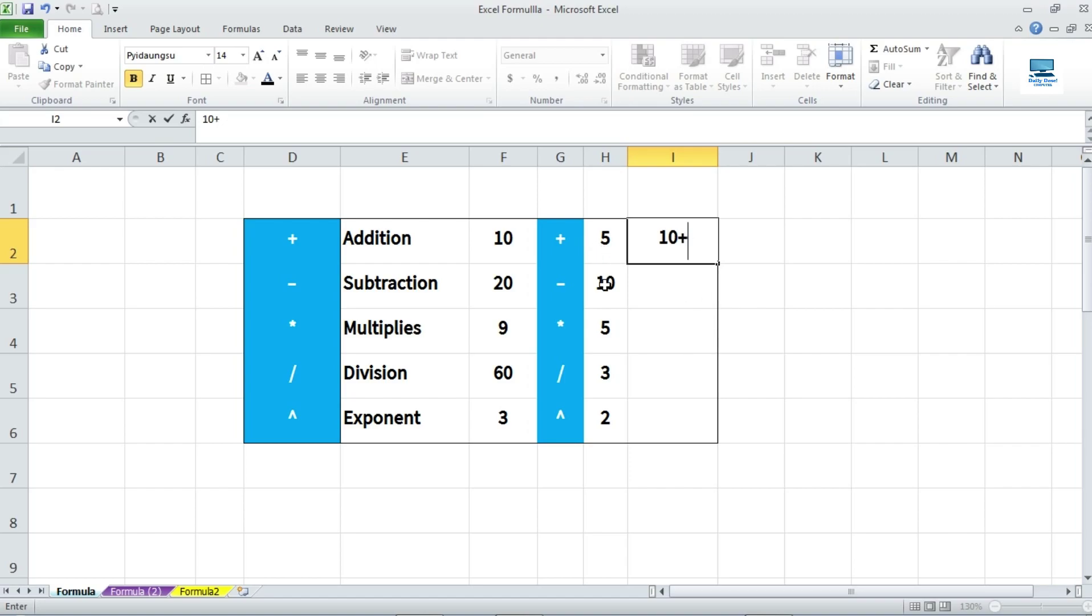
pyautogui.write('5')
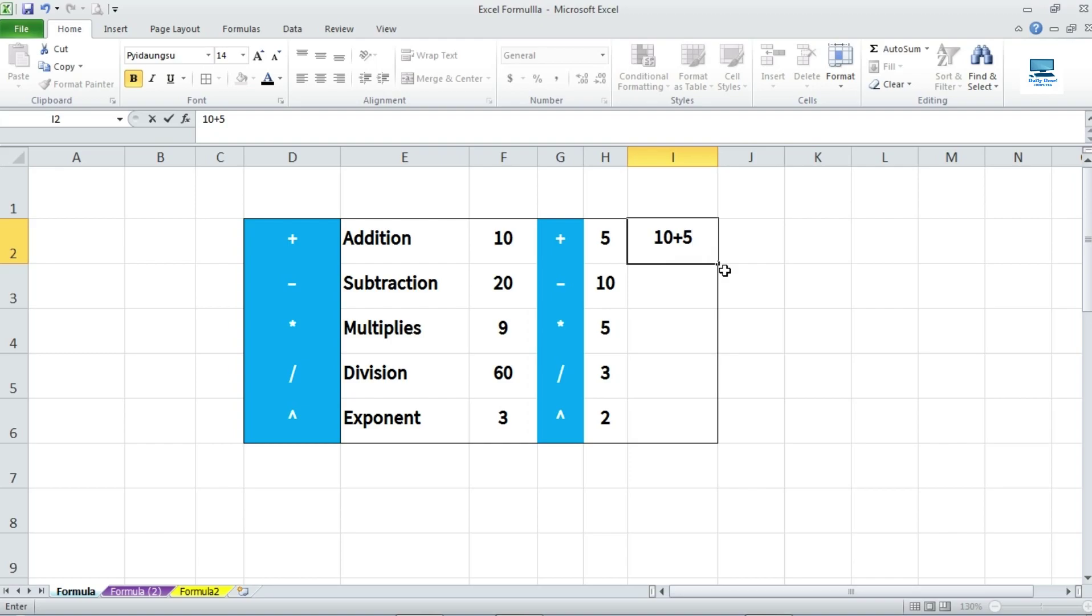
pyautogui.press('Return')
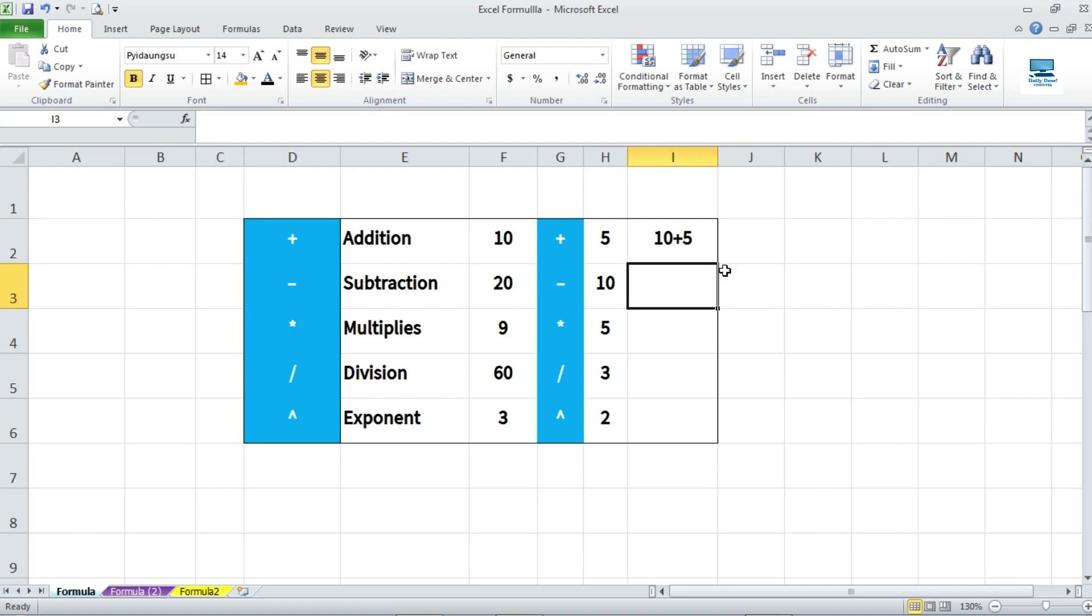
# Clear I2, re-enter 10+5 as text, then delete that plain-text total again
pyautogui.press('Up')
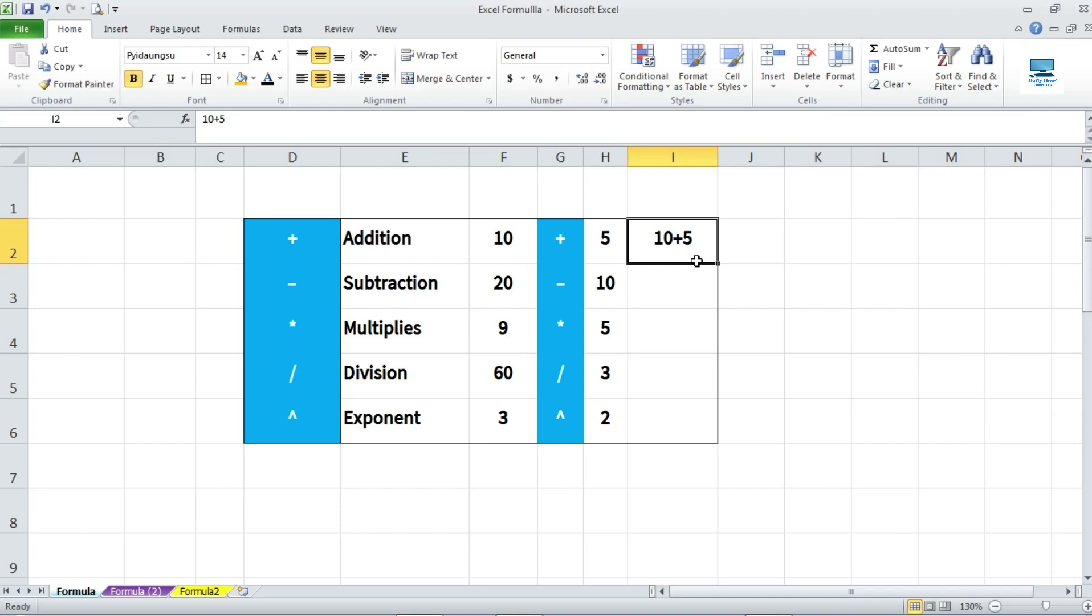
pyautogui.press('Delete')
pyautogui.write('1')
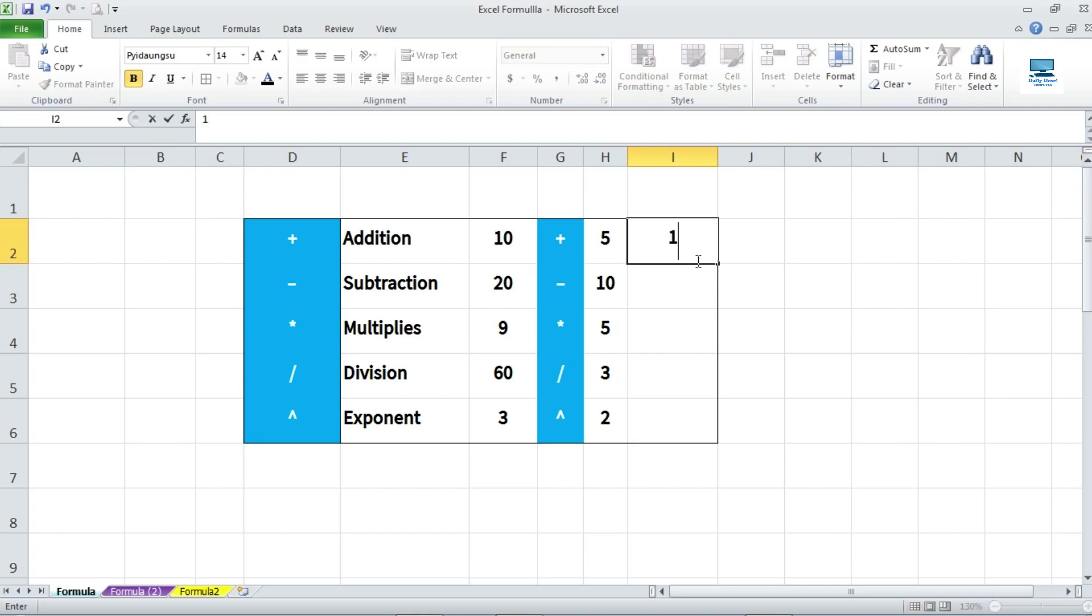
pyautogui.write('0+')
pyautogui.write('5')
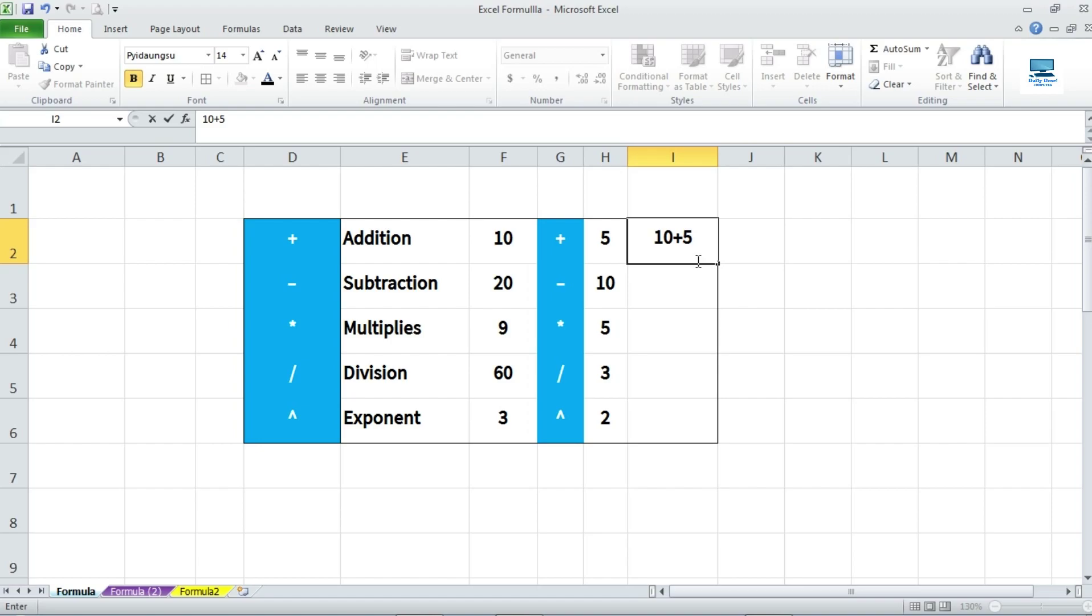
pyautogui.press('Return')
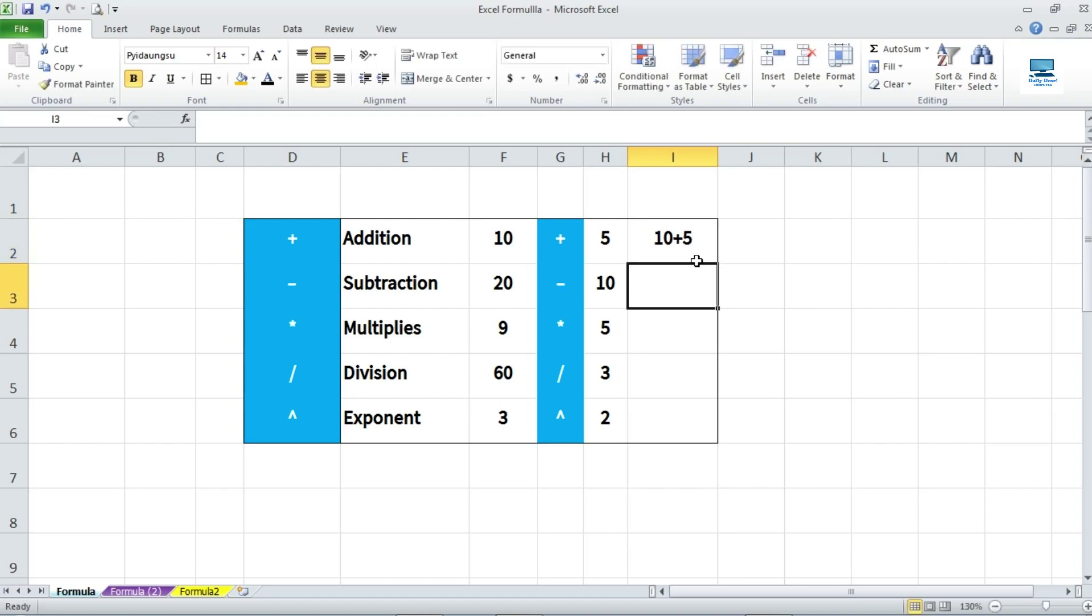
pyautogui.click(696, 261)
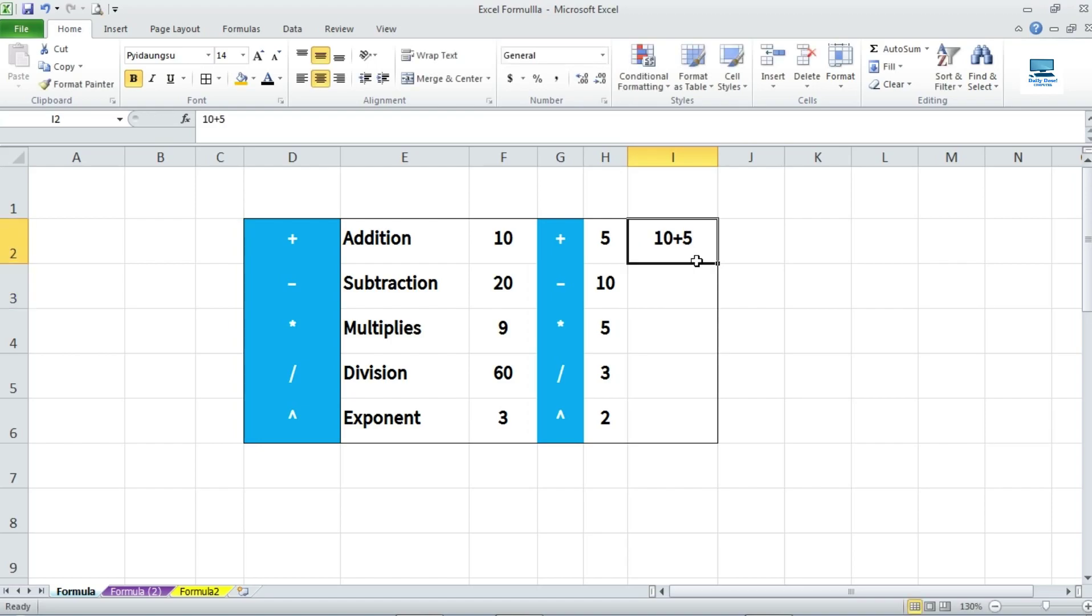
pyautogui.press('Delete')
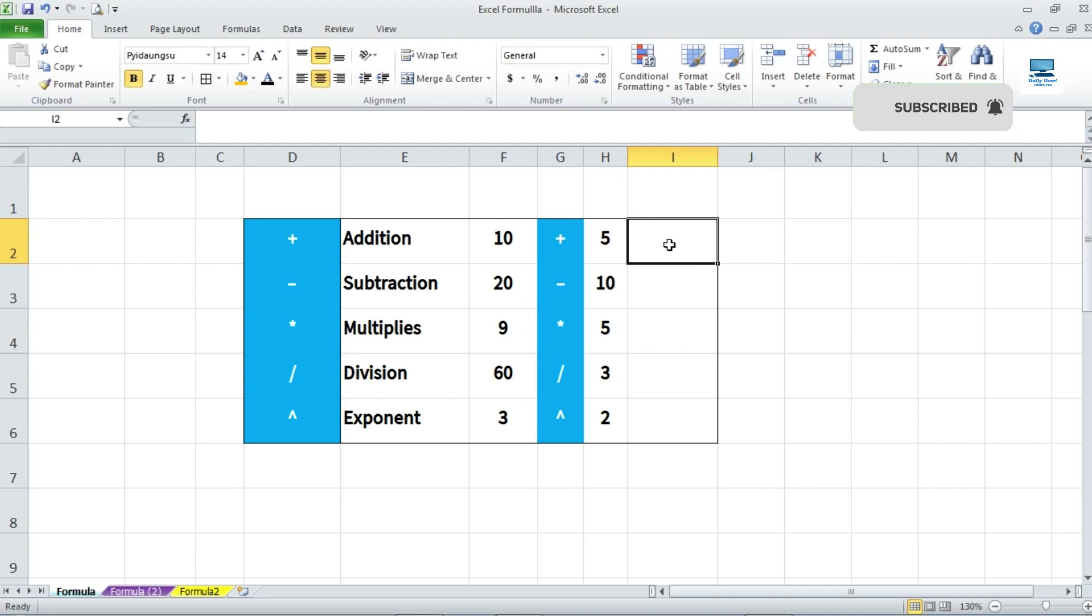
# Enter the formula =10+5 in I2 so it displays 15
pyautogui.write('=')
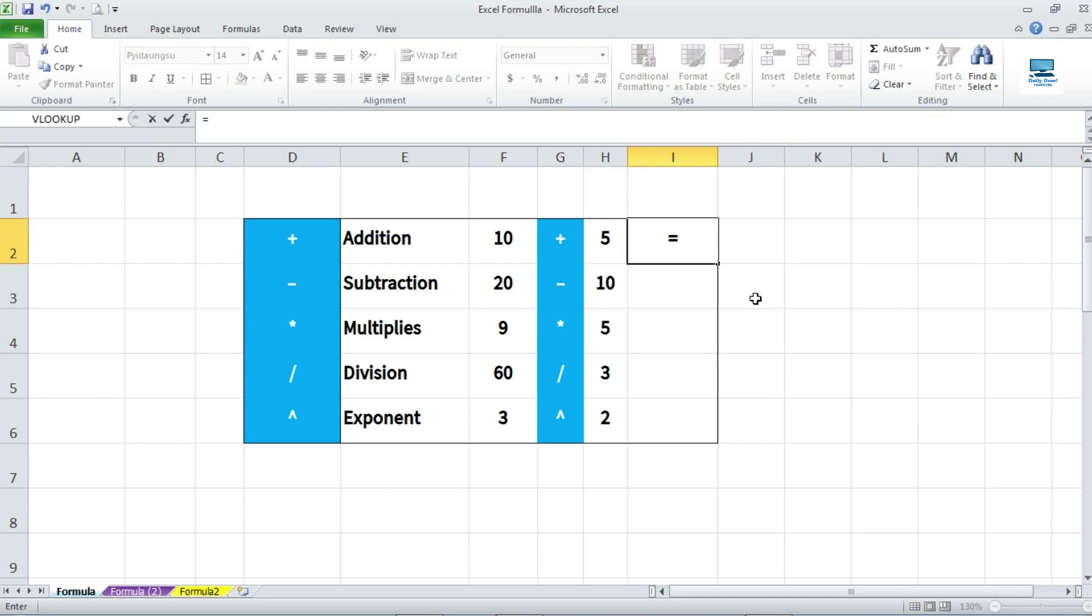
pyautogui.write('10')
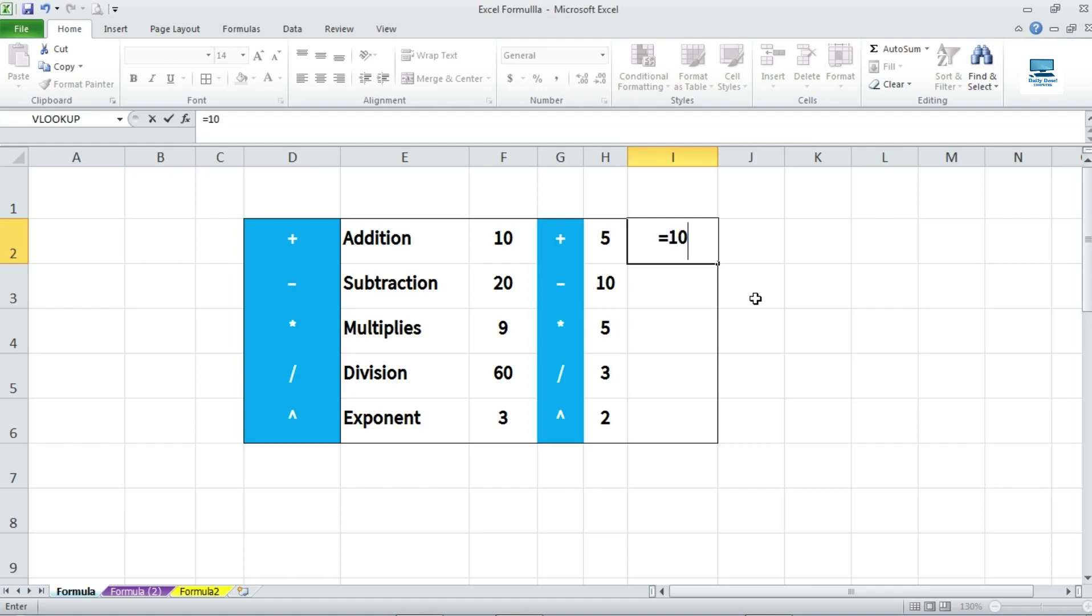
pyautogui.write('+')
pyautogui.write('5')
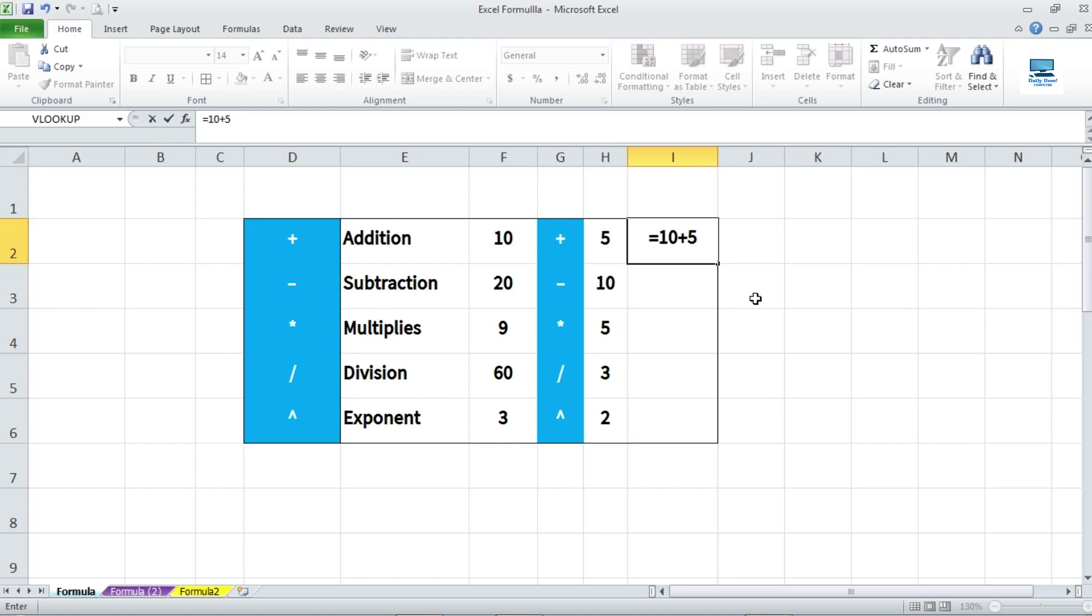
pyautogui.press('Return')
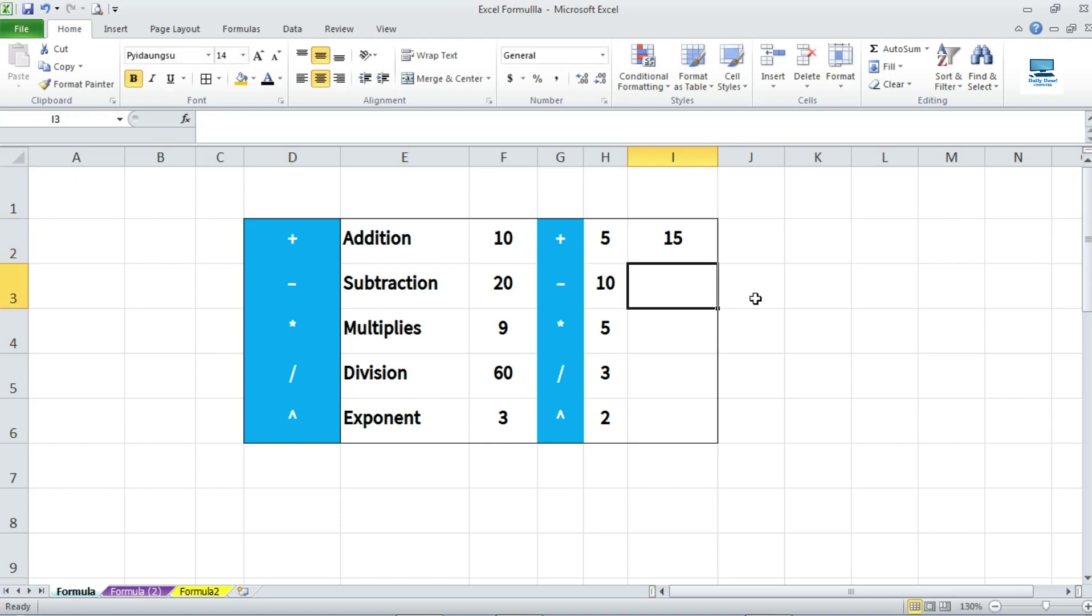
pyautogui.press('Up')
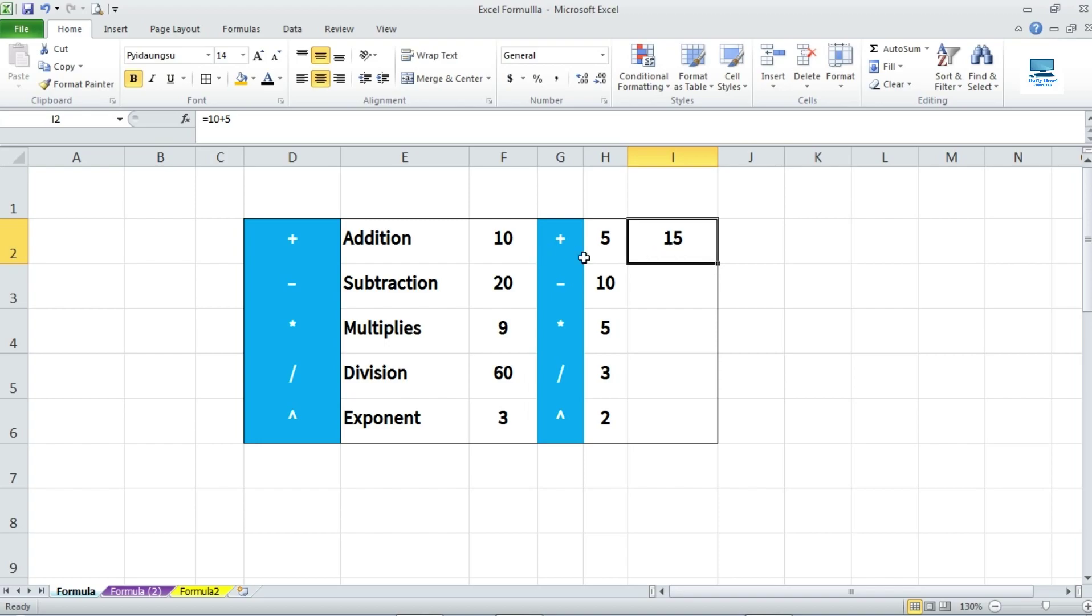
pyautogui.click(490, 244)
pyautogui.click(619, 240)
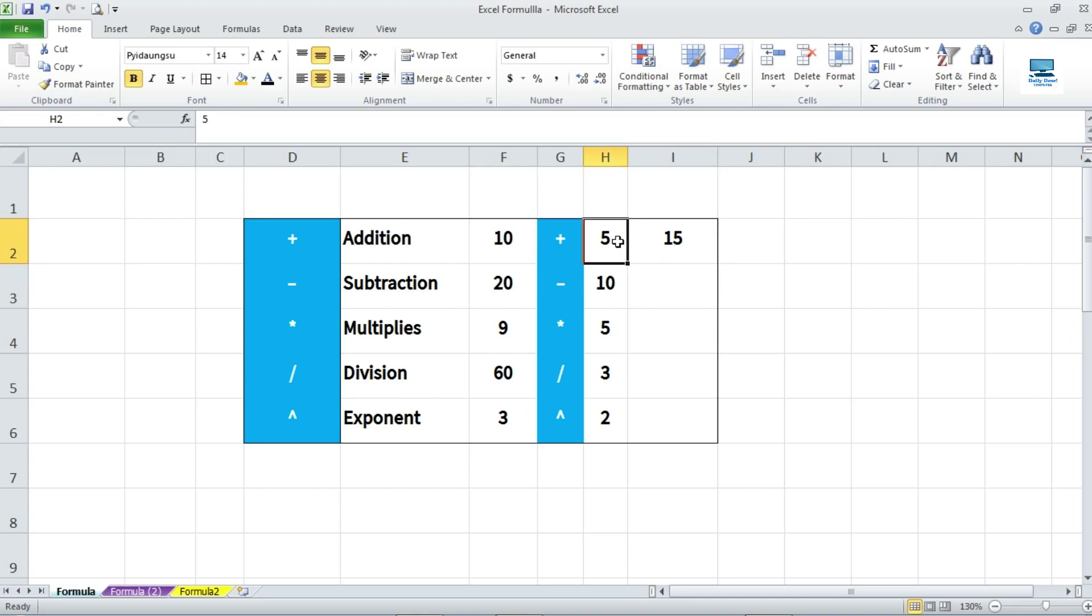
pyautogui.click(672, 244)
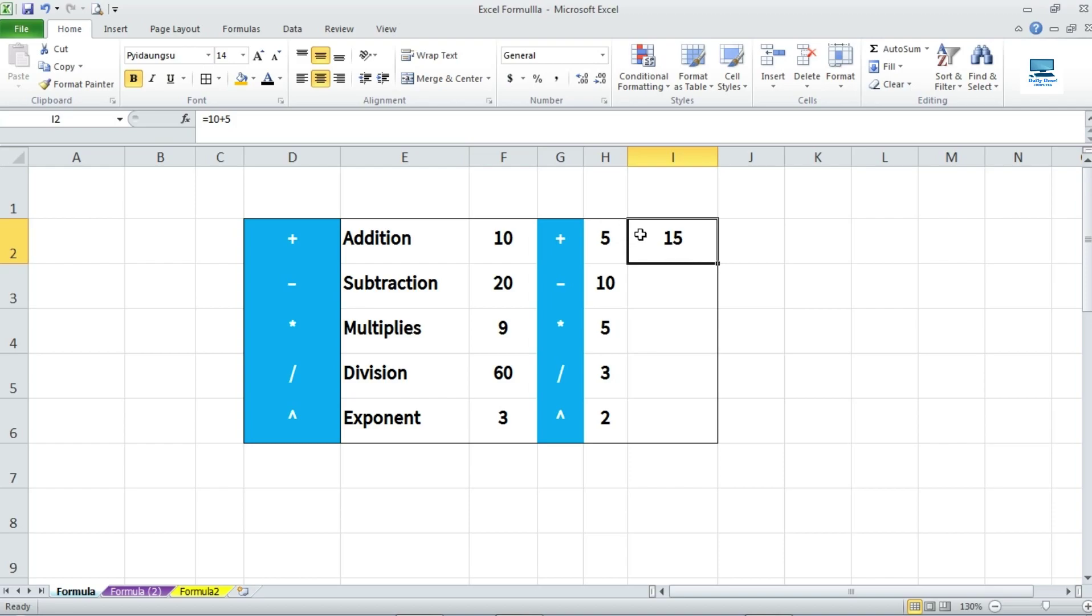
pyautogui.click(400, 256)
pyautogui.click(297, 251)
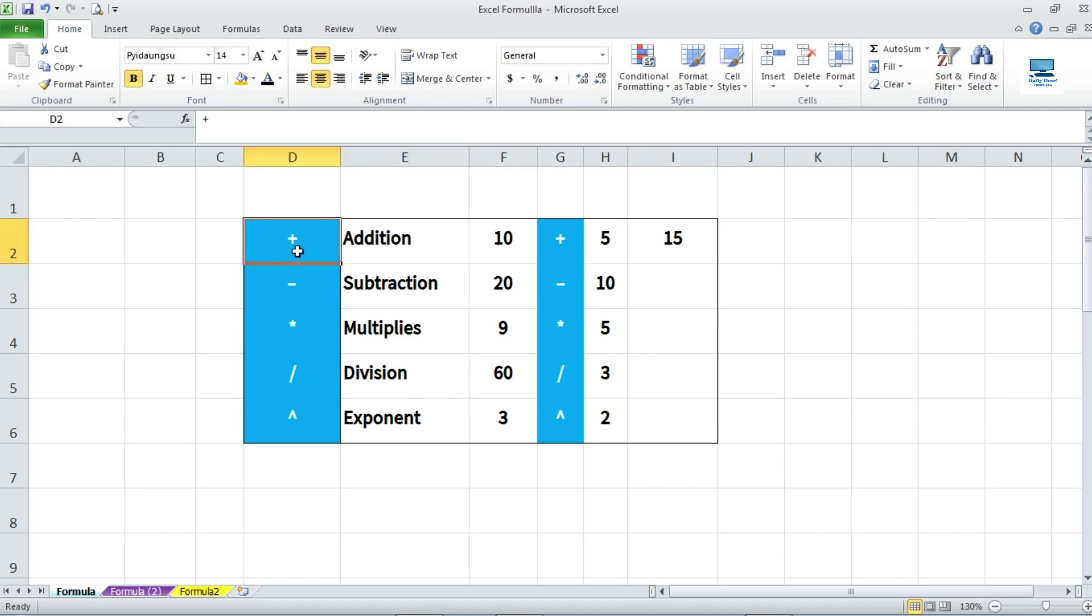
pyautogui.click(650, 256)
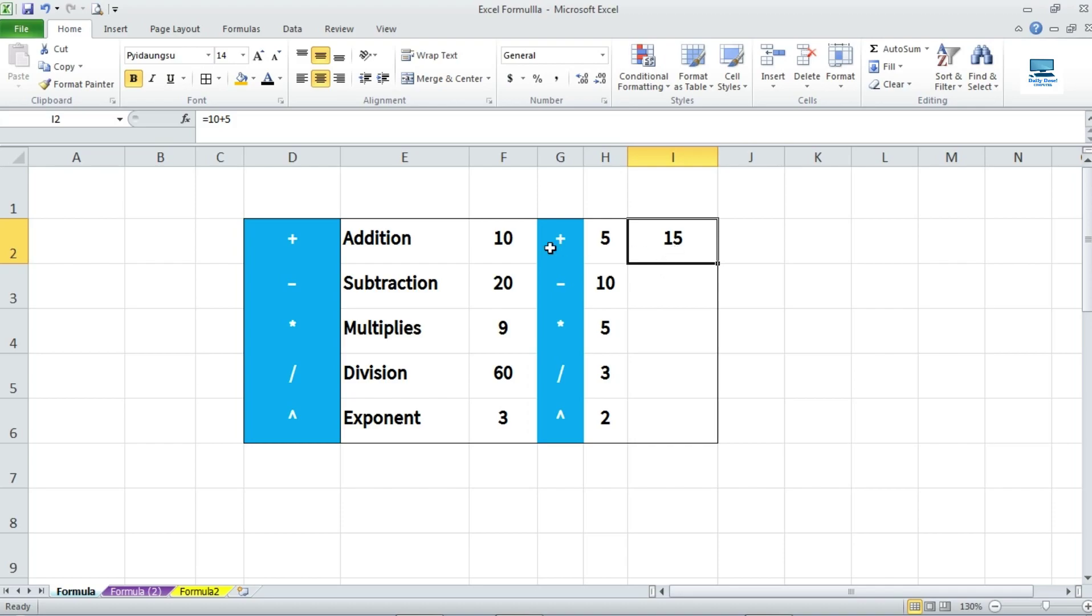
pyautogui.click(525, 244)
pyautogui.click(605, 252)
pyautogui.click(686, 242)
pyautogui.click(515, 256)
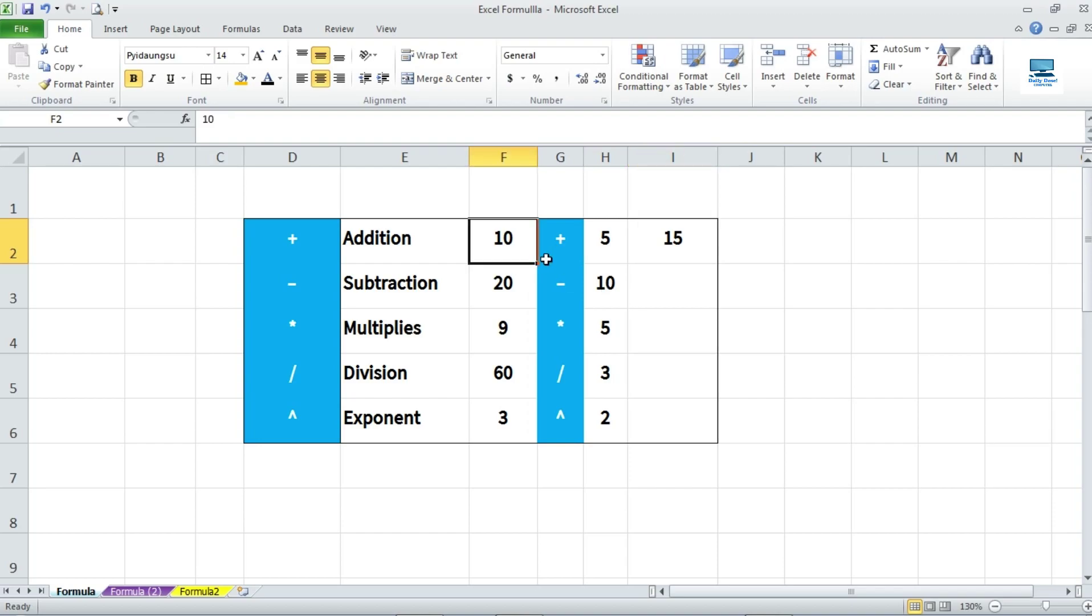
pyautogui.click(604, 249)
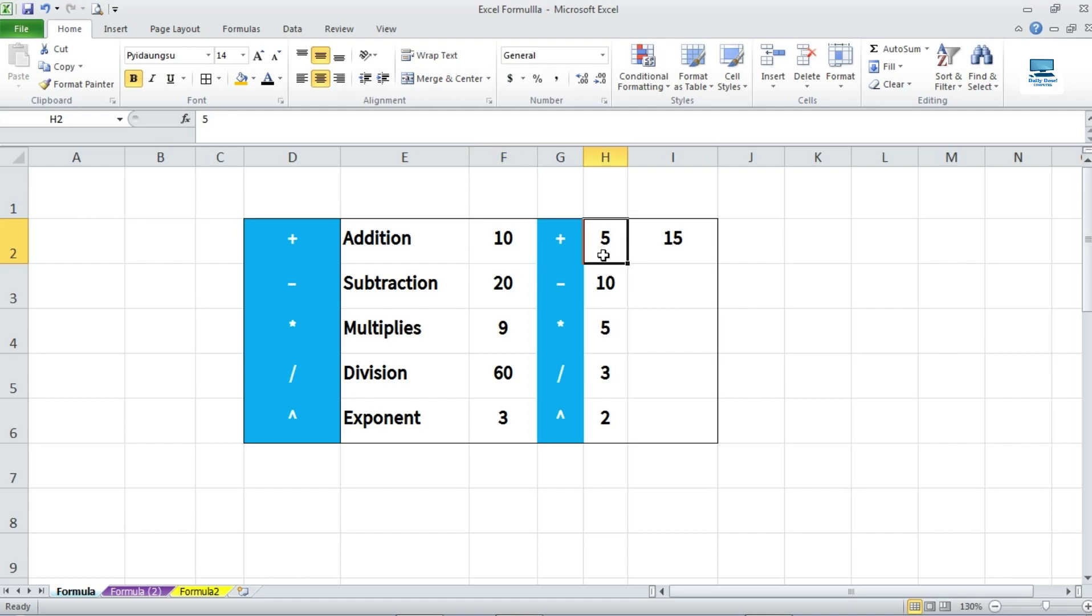
pyautogui.click(519, 254)
pyautogui.click(598, 252)
pyautogui.click(521, 254)
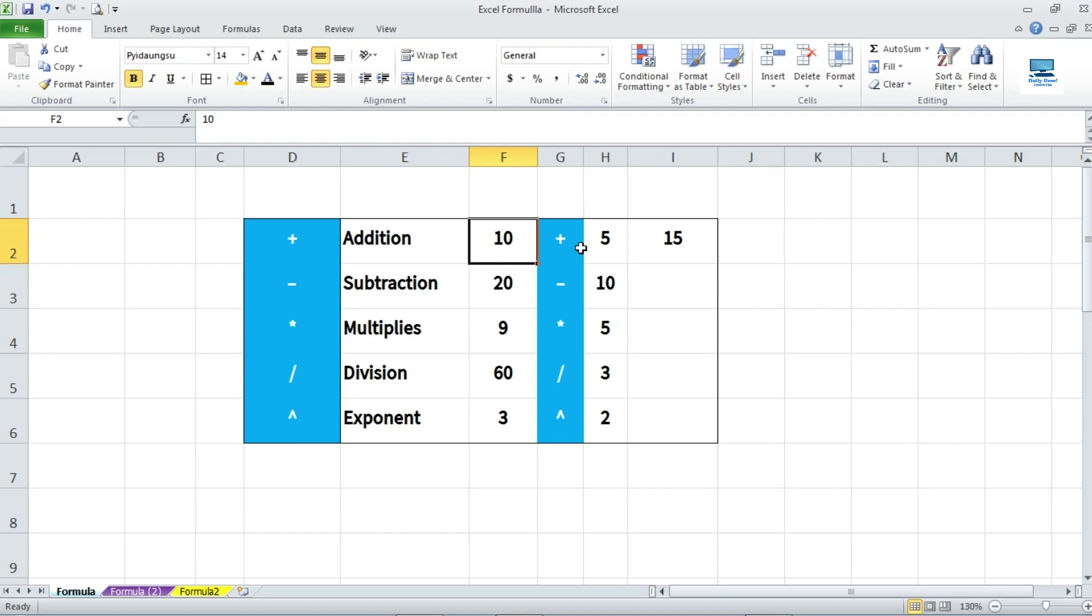
pyautogui.click(642, 248)
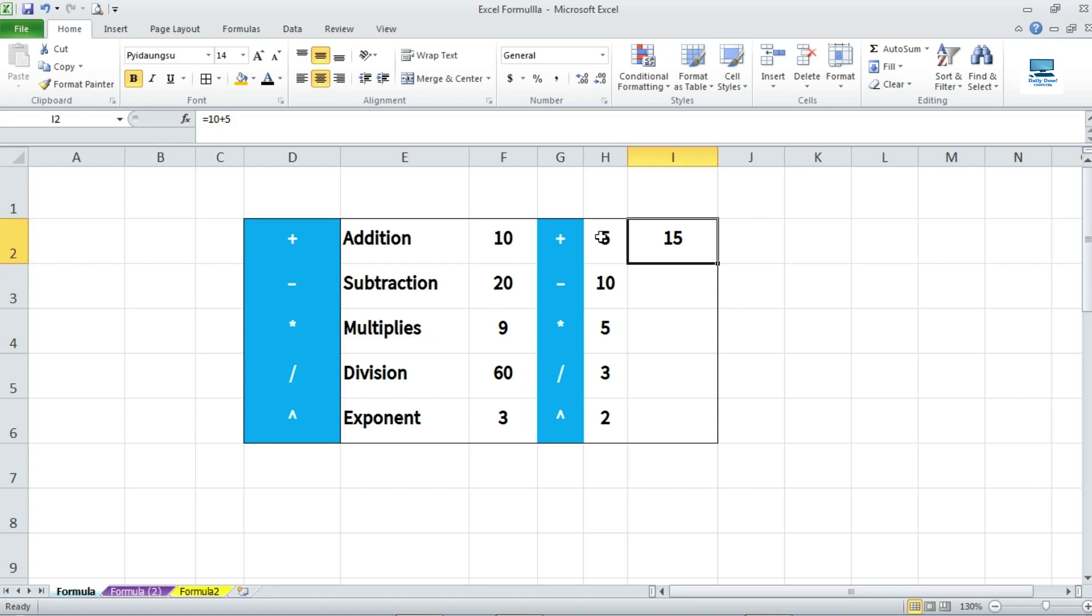
pyautogui.click(512, 245)
pyautogui.click(593, 253)
pyautogui.click(502, 243)
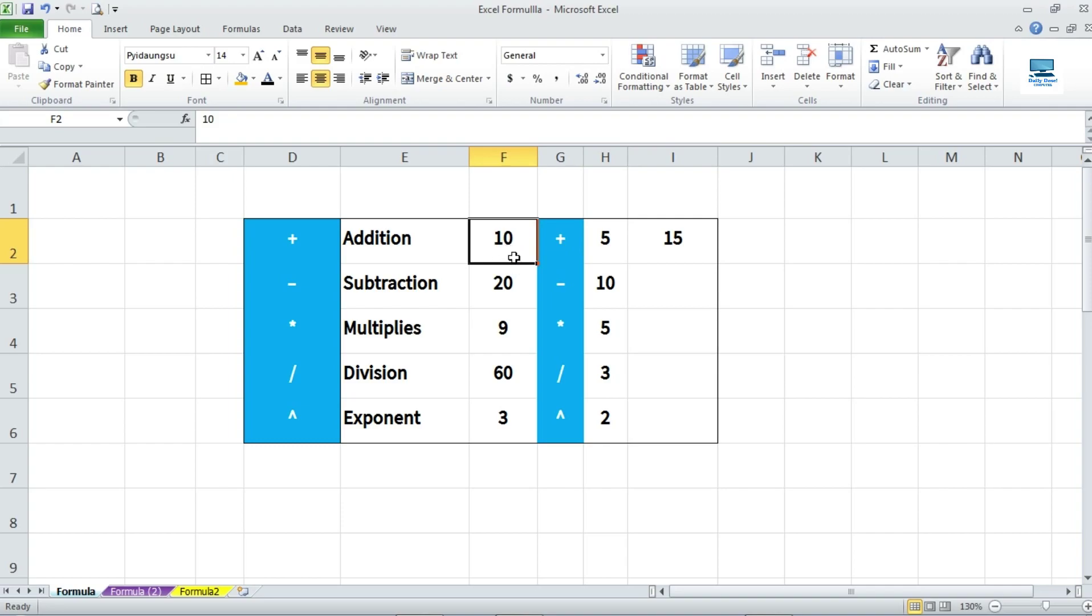
# Change F2 to 5, compare it with H2 and the stale total 15, then clear I2
pyautogui.write('5')
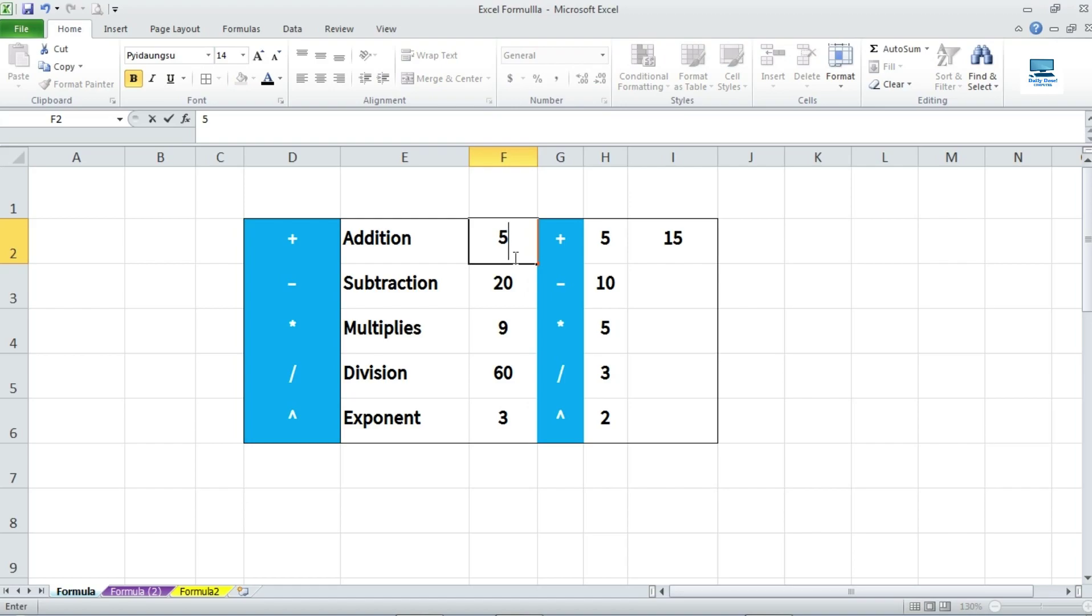
pyautogui.press('Return')
pyautogui.click(519, 252)
pyautogui.click(605, 251)
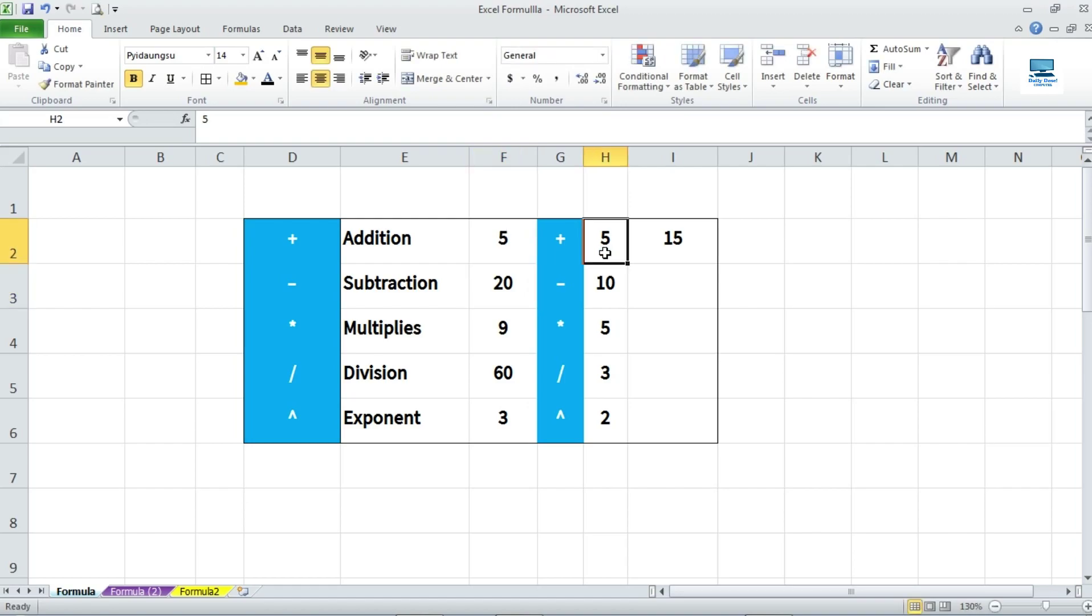
pyautogui.click(661, 251)
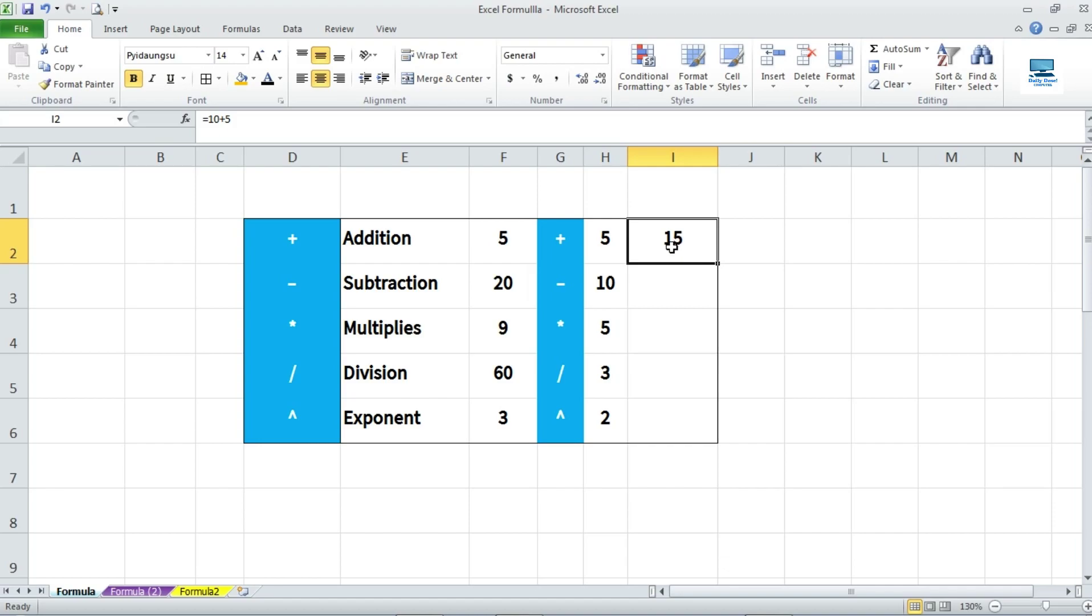
pyautogui.click(509, 244)
pyautogui.click(608, 249)
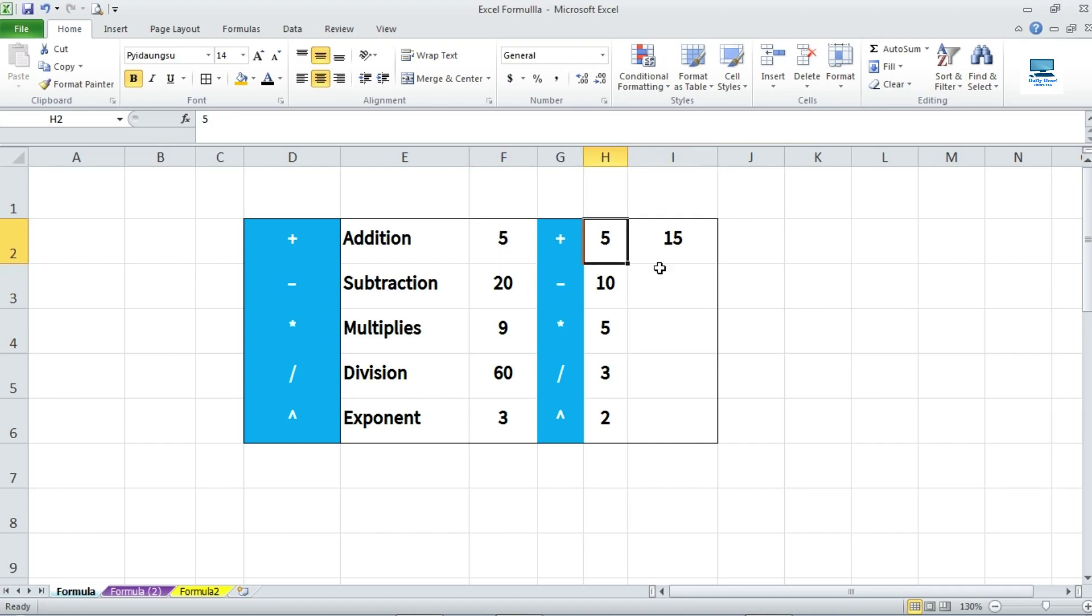
pyautogui.click(676, 243)
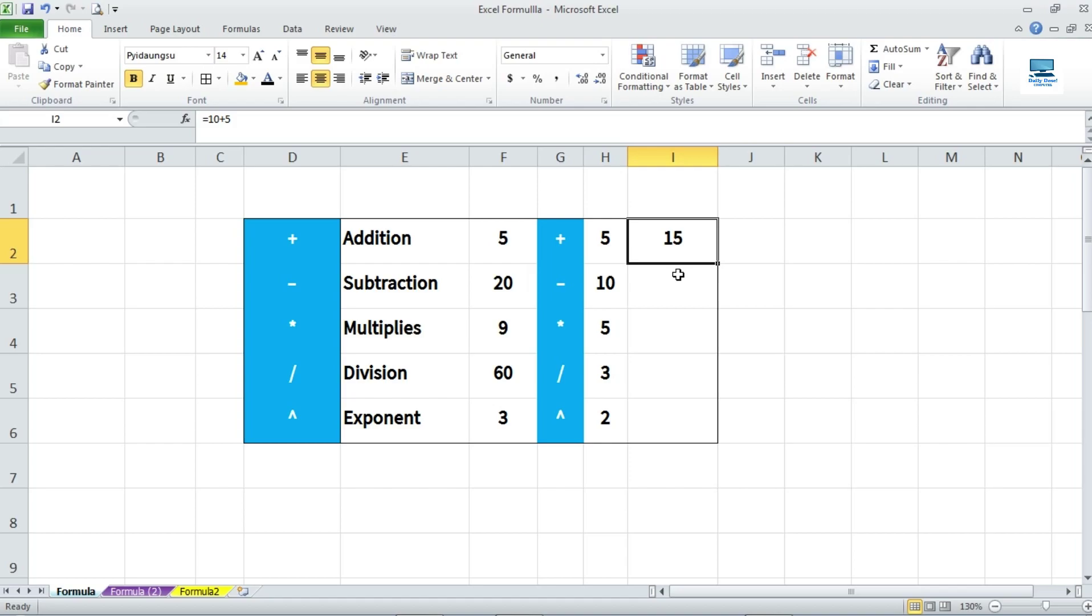
pyautogui.press('Delete')
# Restore F2 to 10 and start a new I2 entry containing only =
pyautogui.click(516, 248)
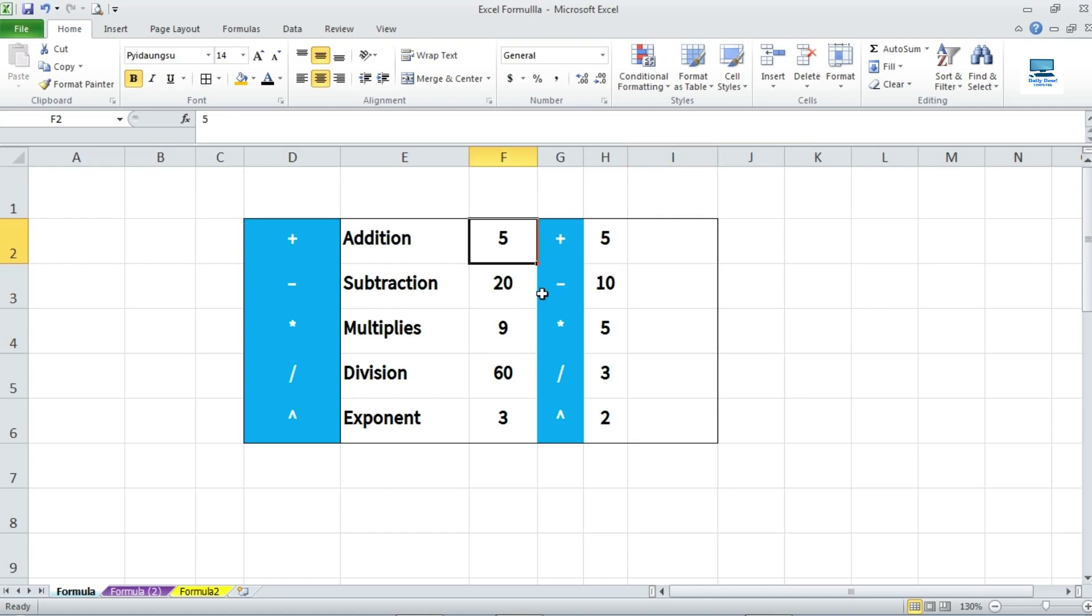
pyautogui.write('10')
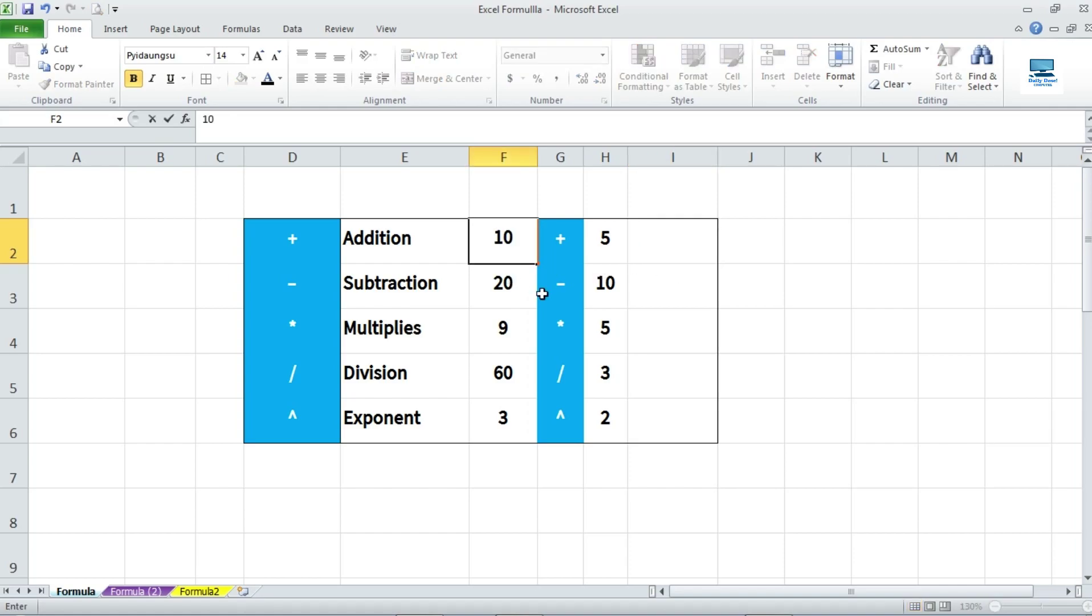
pyautogui.click(675, 258)
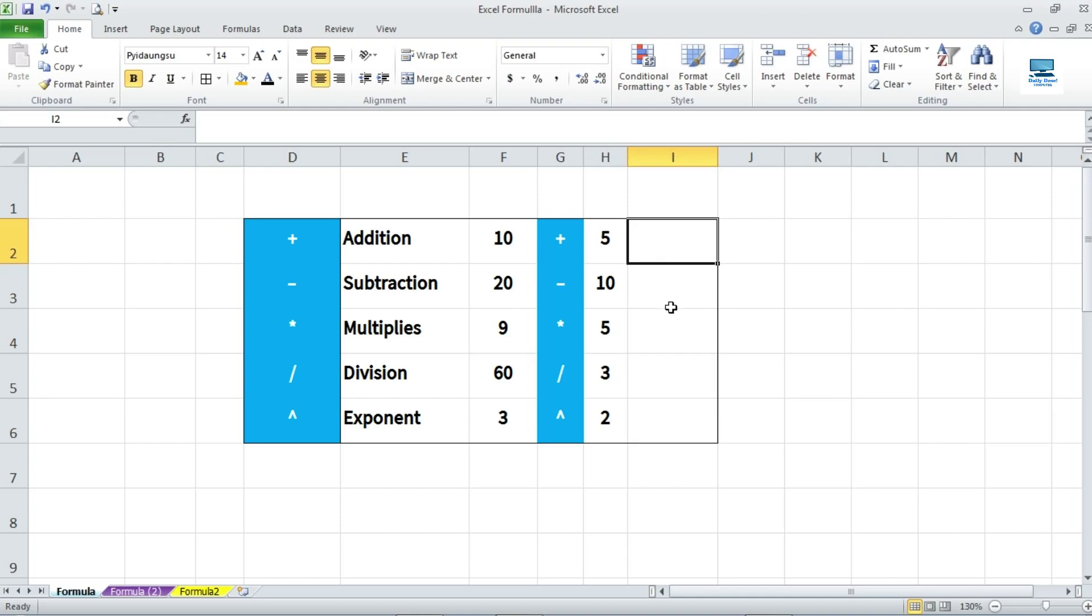
pyautogui.write('=')
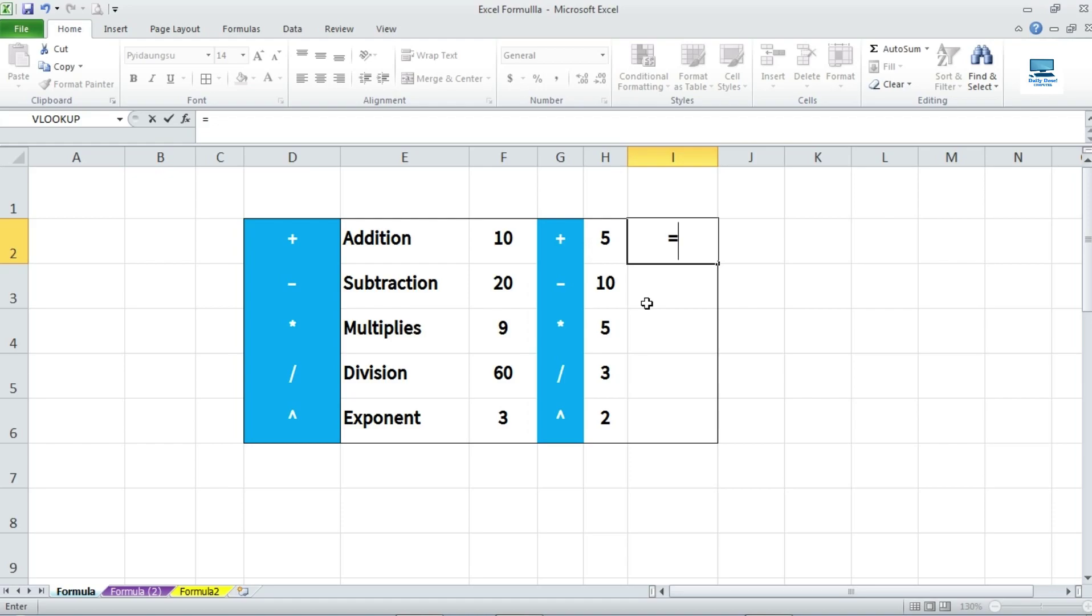
pyautogui.write('1')
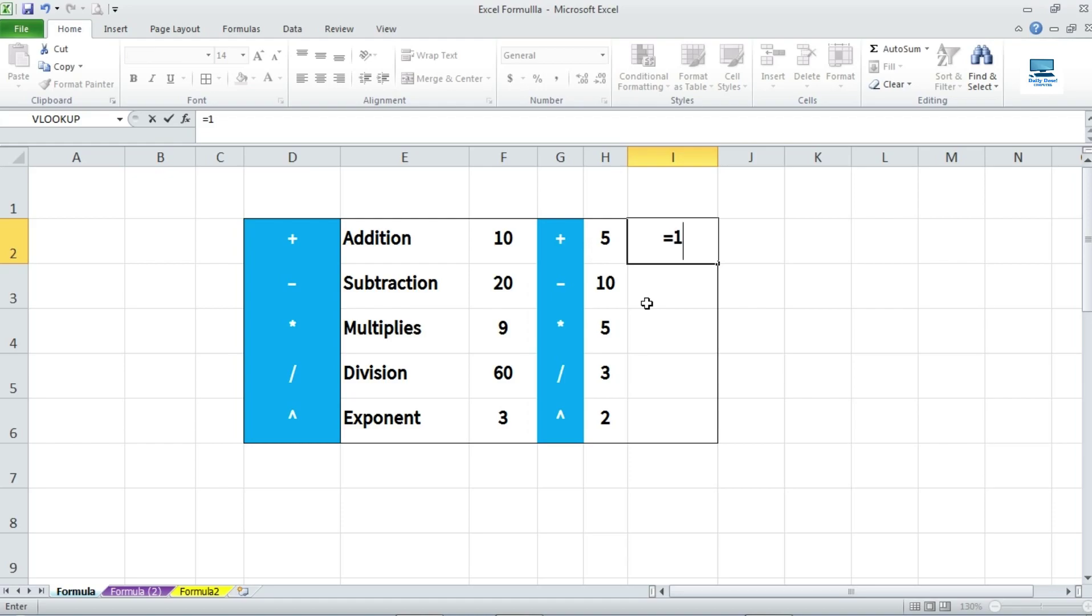
pyautogui.write('0')
pyautogui.write('+5')
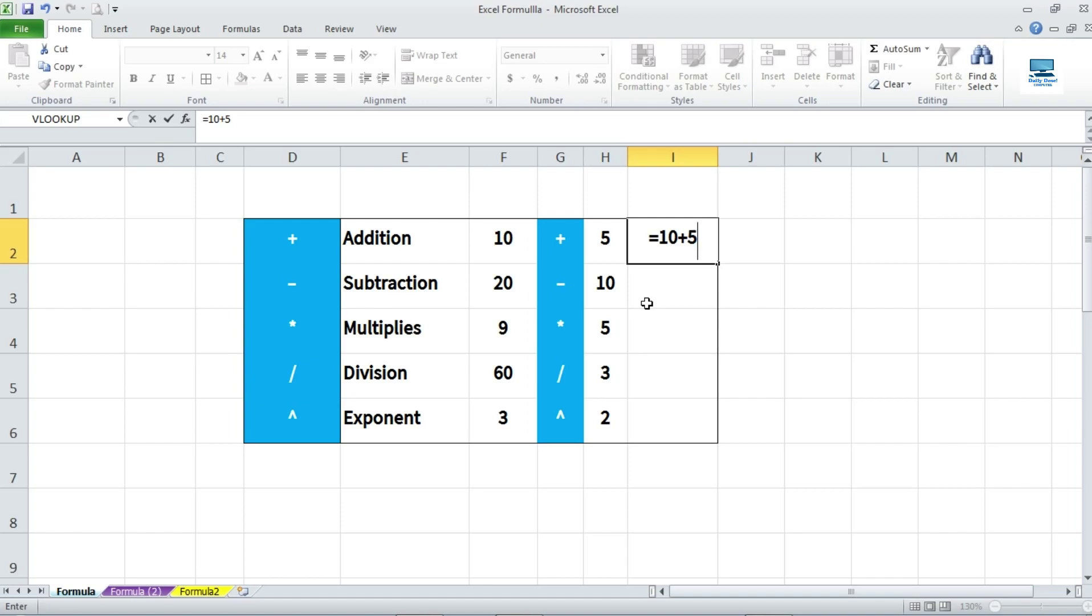
pyautogui.press('BackSpace')
pyautogui.press('BackSpace')
pyautogui.press('BackSpace')
pyautogui.press('BackSpace')
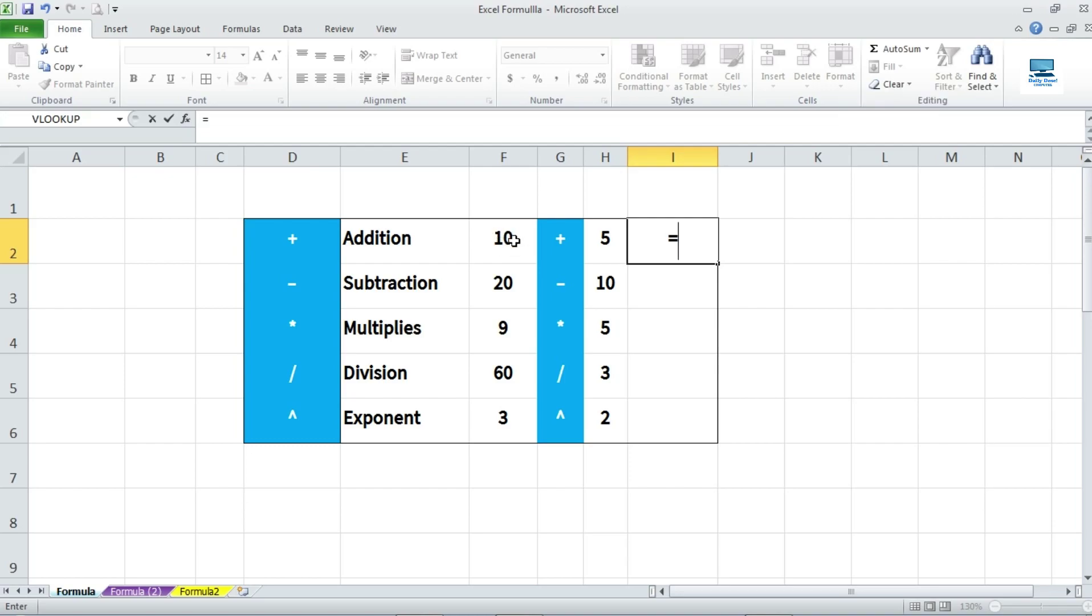
# Build =F2+H2 in I2 from cell references, showing 15, and inspect F2 and H2
pyautogui.click(514, 240)
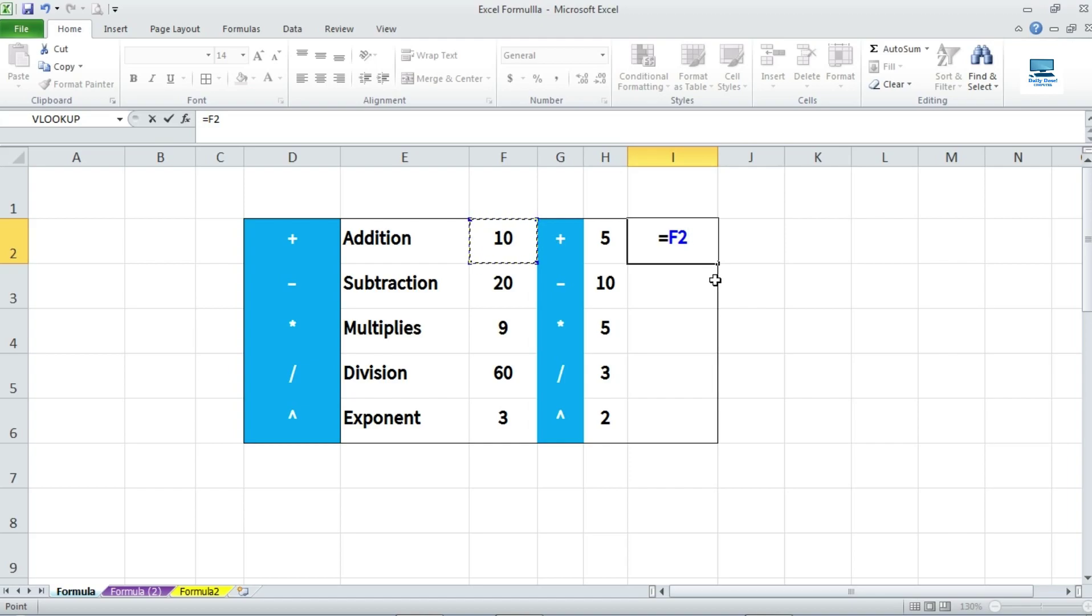
pyautogui.write('+')
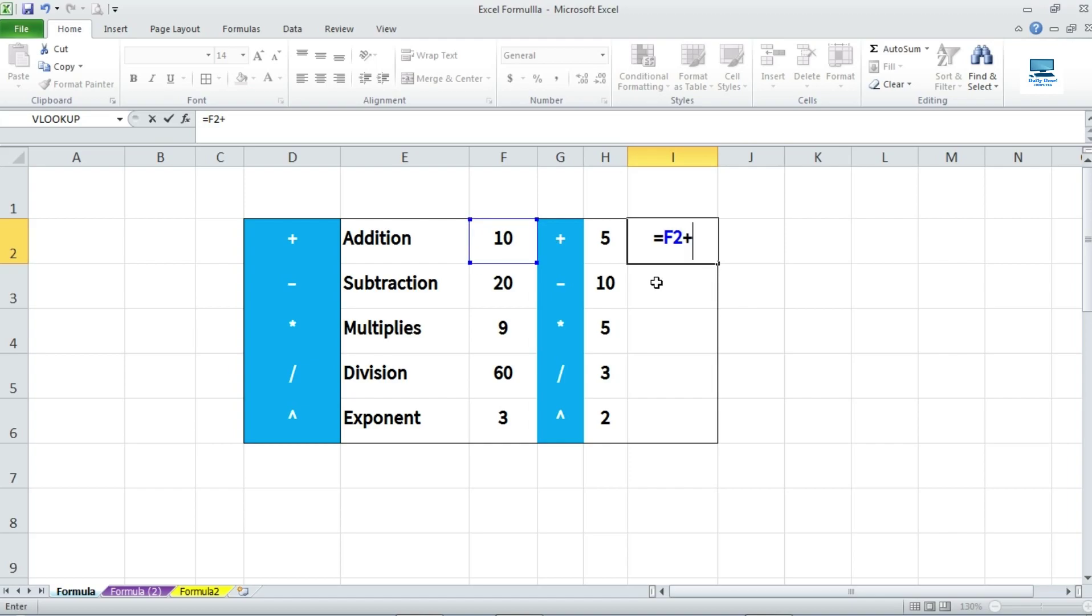
pyautogui.click(609, 254)
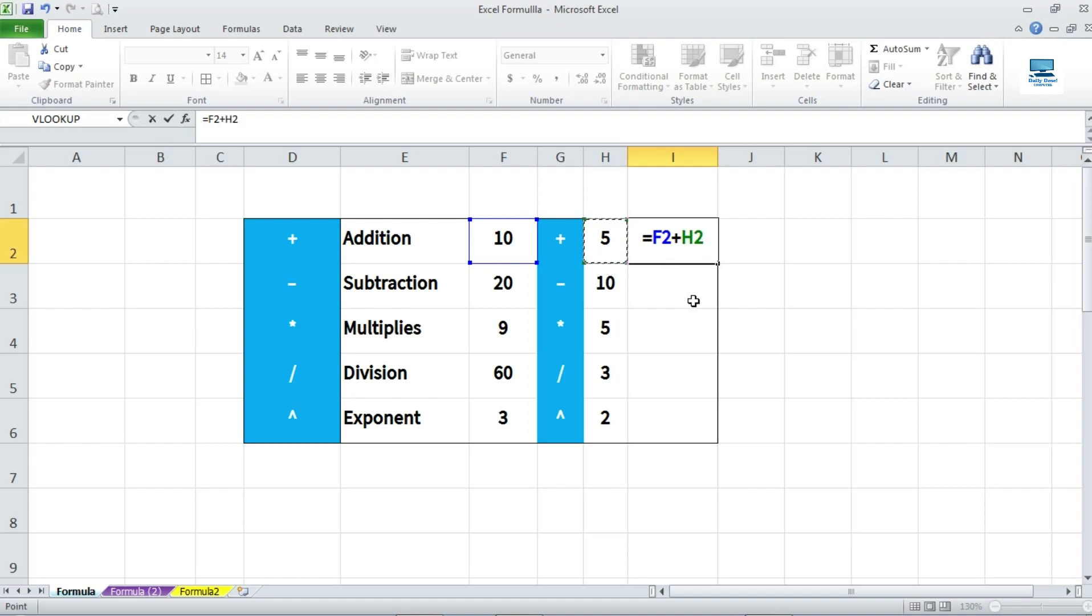
pyautogui.press('Return')
pyautogui.press('Up')
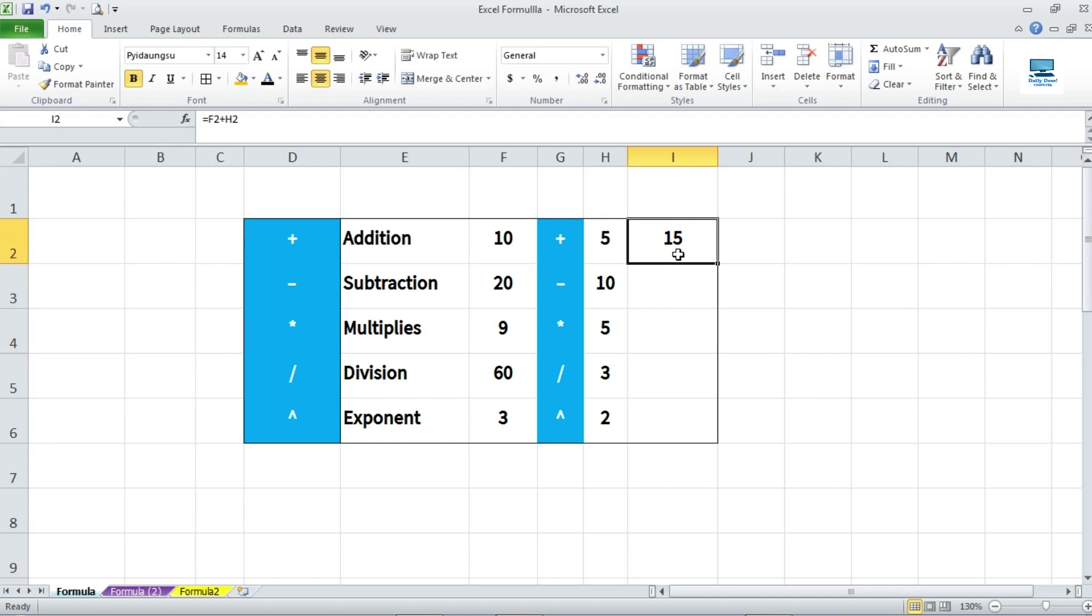
pyautogui.click(514, 250)
pyautogui.click(598, 253)
# Change H2 to 10 so the Addition total updates to 20
pyautogui.click(679, 254)
pyautogui.click(500, 239)
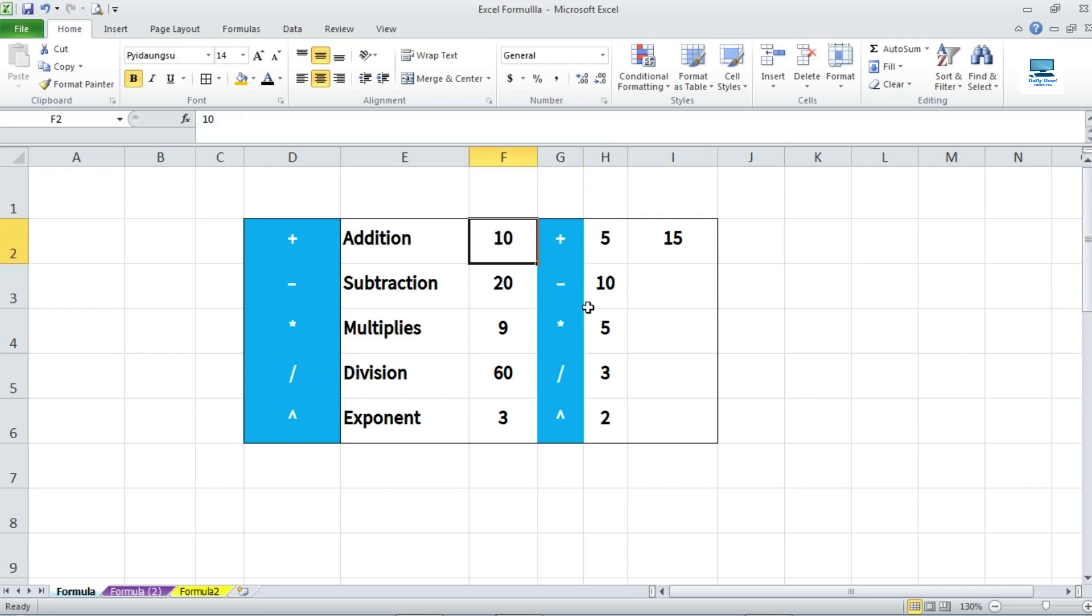
pyautogui.click(600, 243)
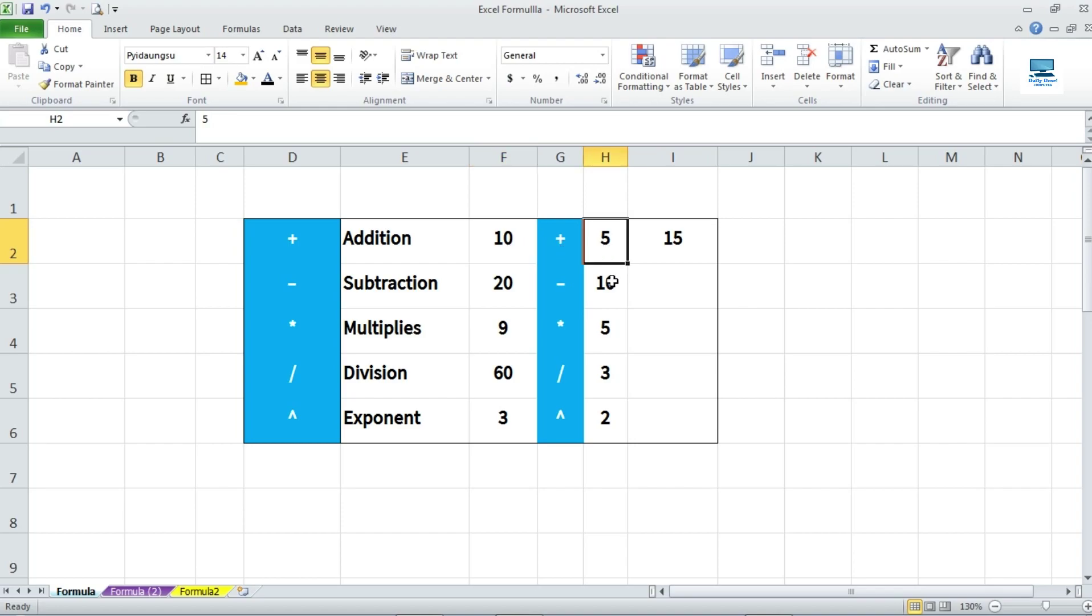
pyautogui.write('10')
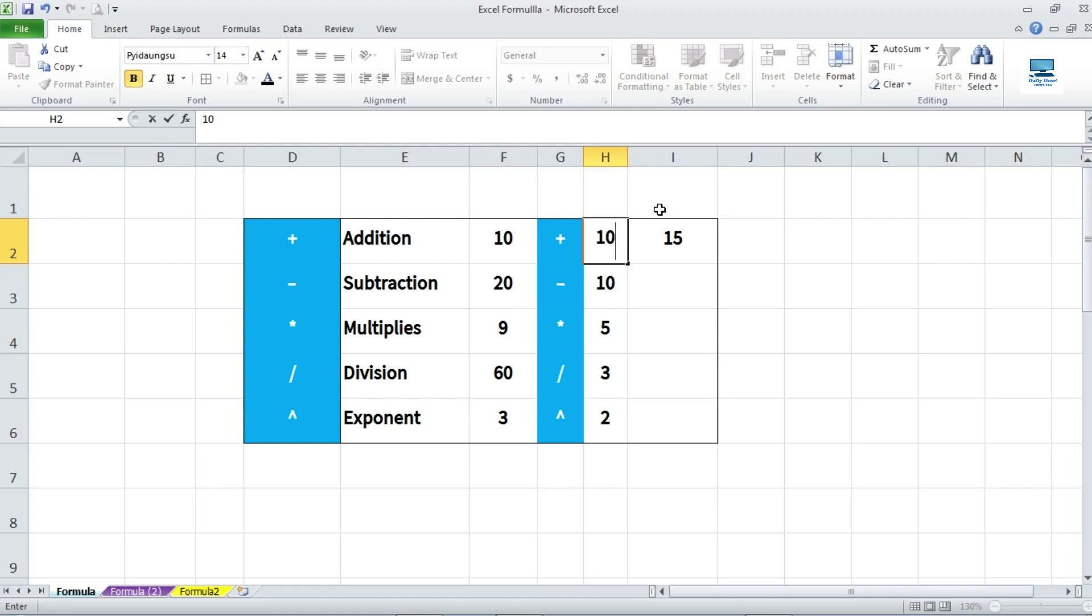
pyautogui.press('Return')
pyautogui.click(671, 244)
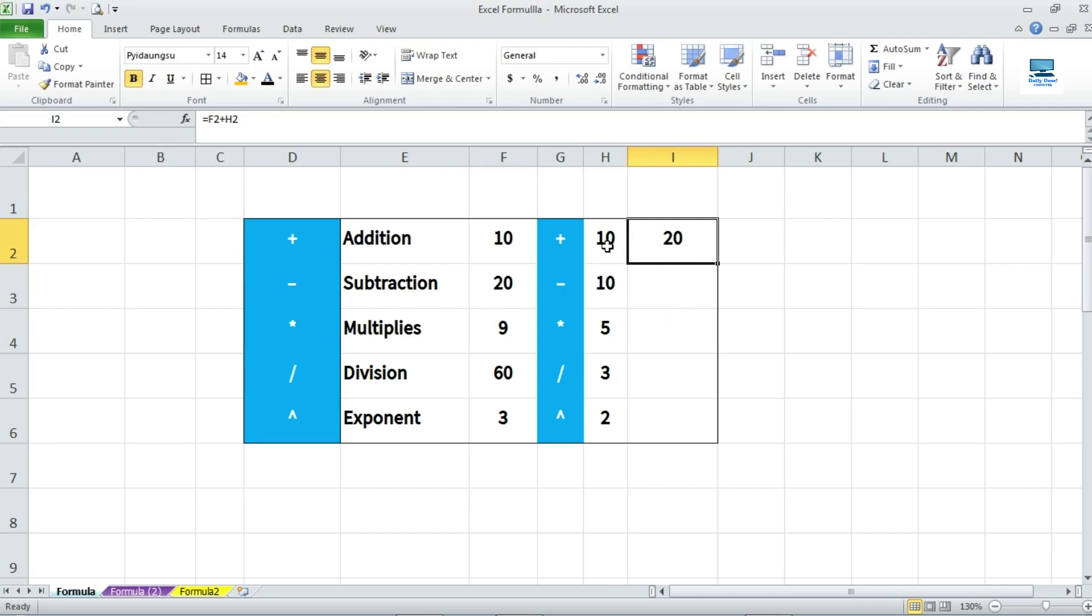
# Change F2 to 5 so the I2 total returns to 15
pyautogui.click(521, 244)
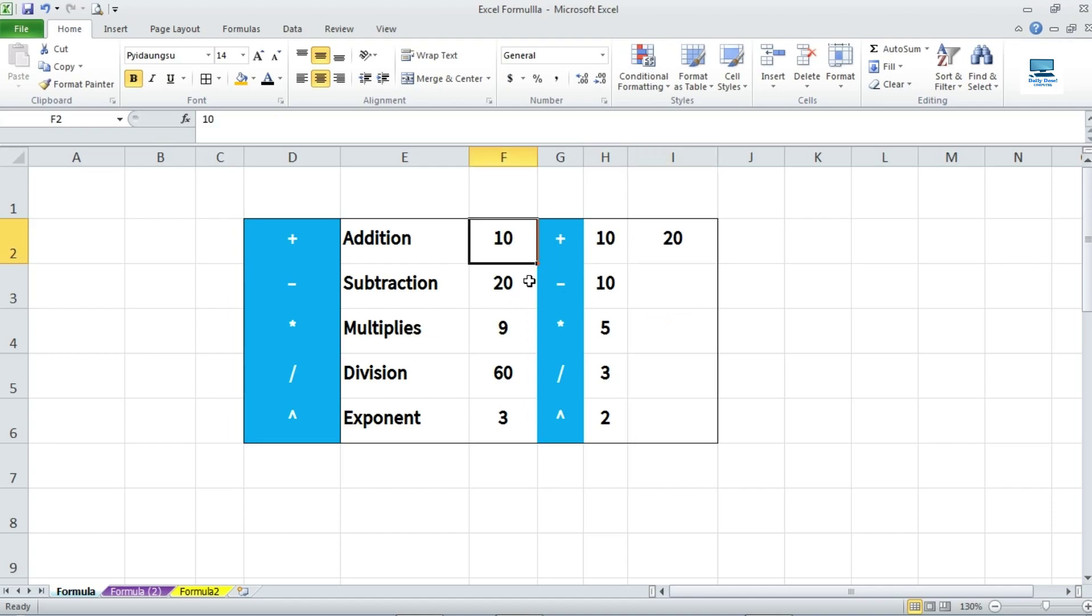
pyautogui.write('5')
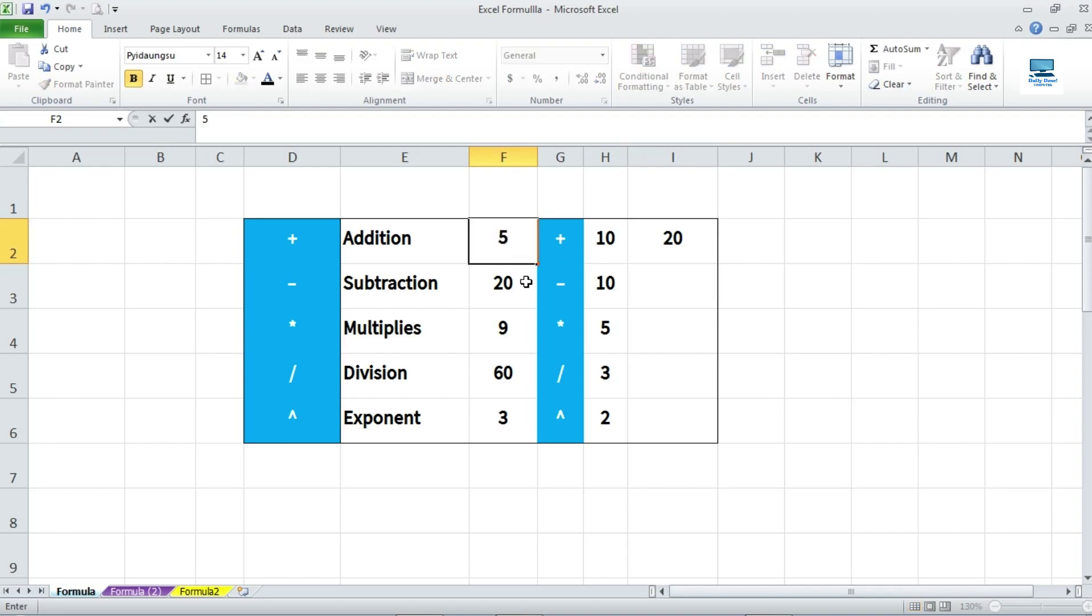
pyautogui.press('Return')
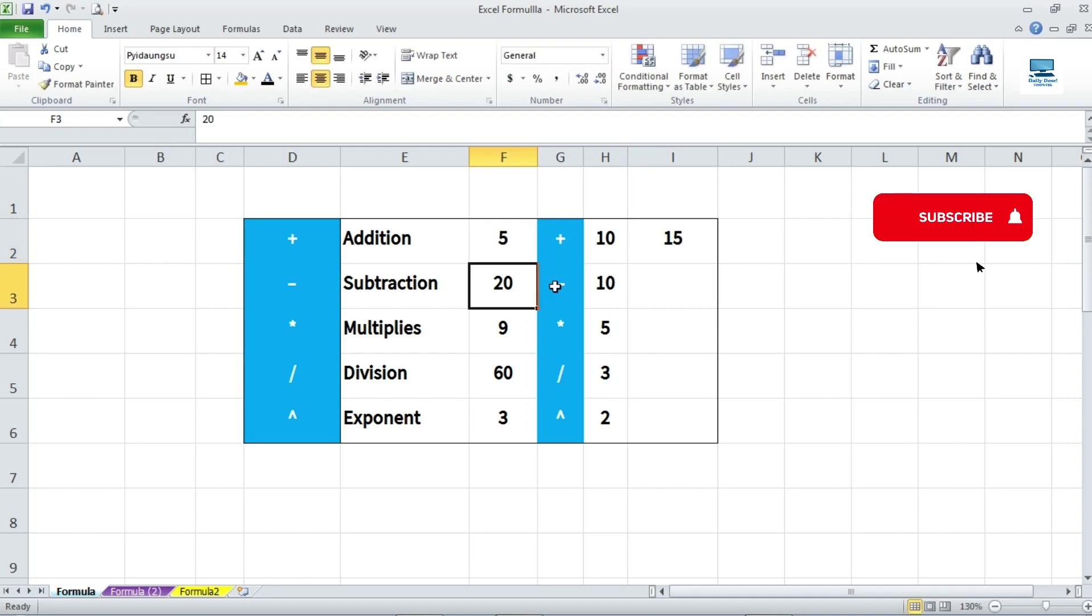
pyautogui.click(675, 252)
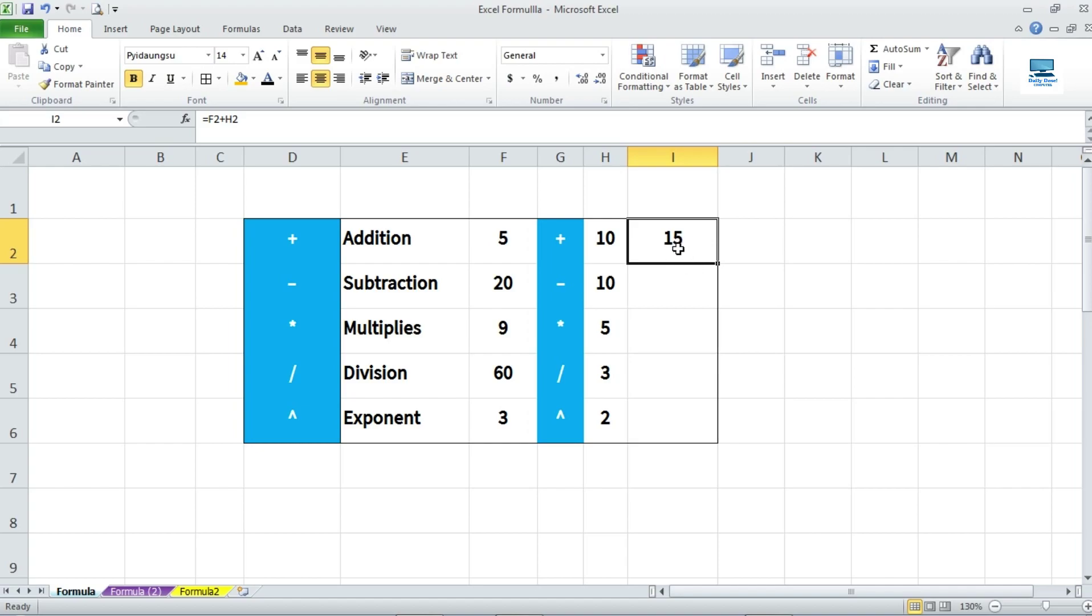
# Review the plus and minus operators and the Subtraction numbers in F3 and H3
pyautogui.click(317, 247)
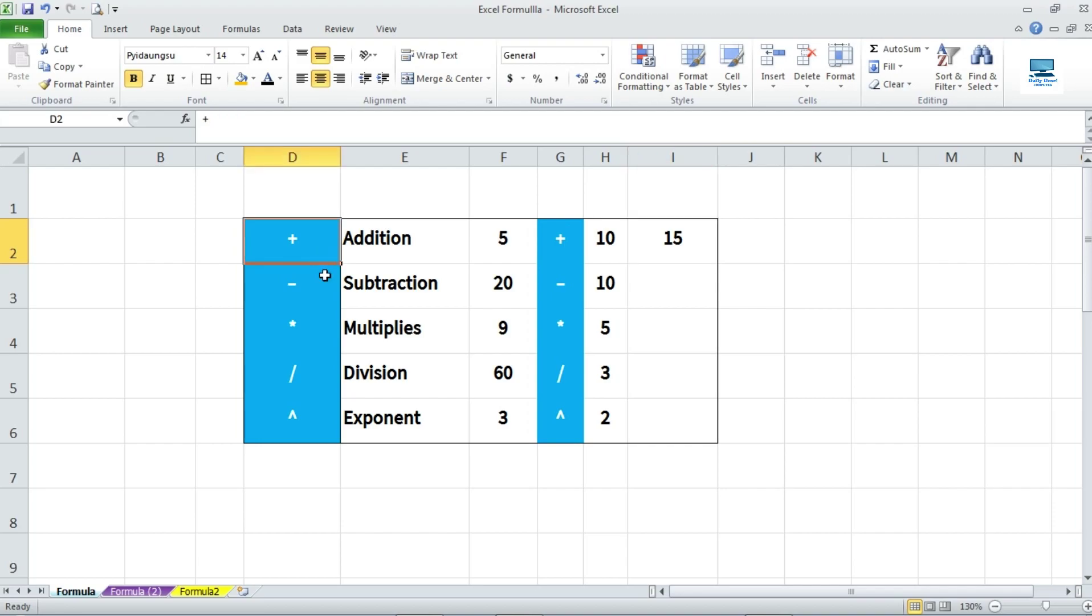
pyautogui.click(323, 279)
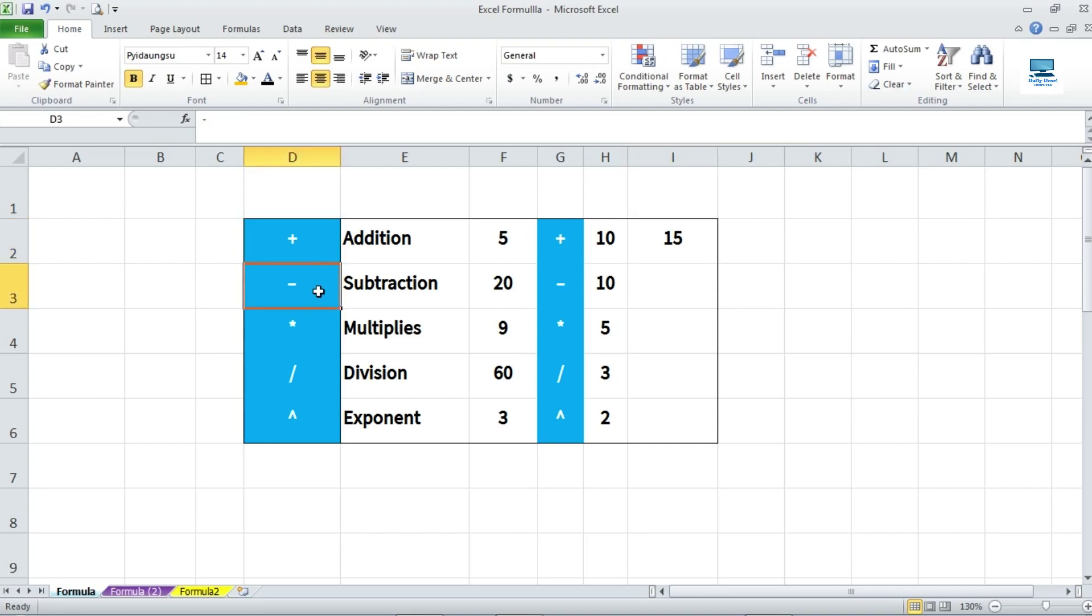
pyautogui.click(511, 283)
pyautogui.click(608, 292)
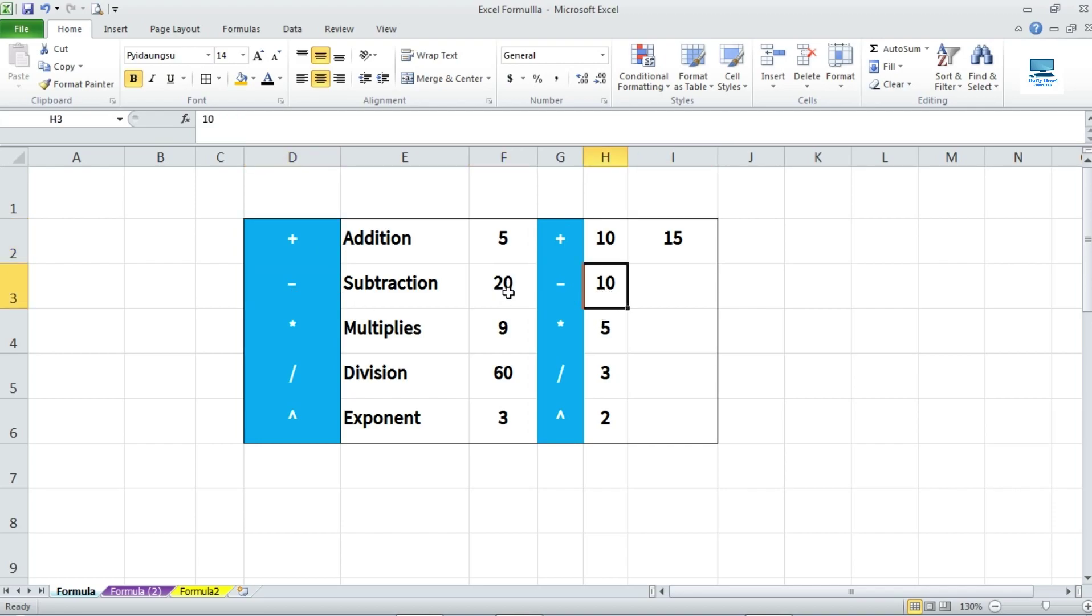
pyautogui.moveTo(515, 292); pyautogui.dragTo(600, 285)
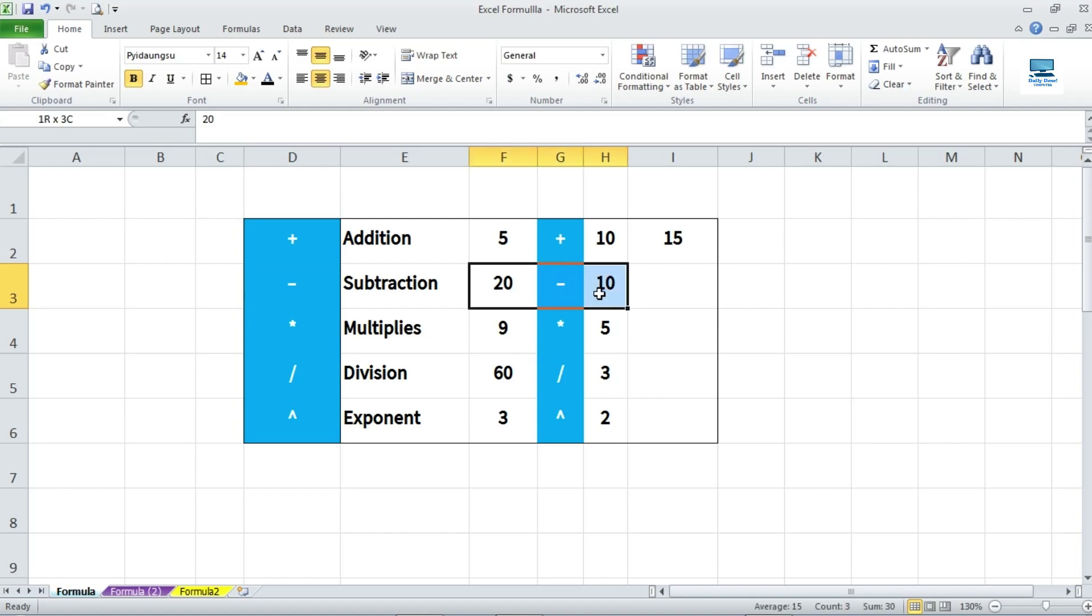
pyautogui.click(571, 285)
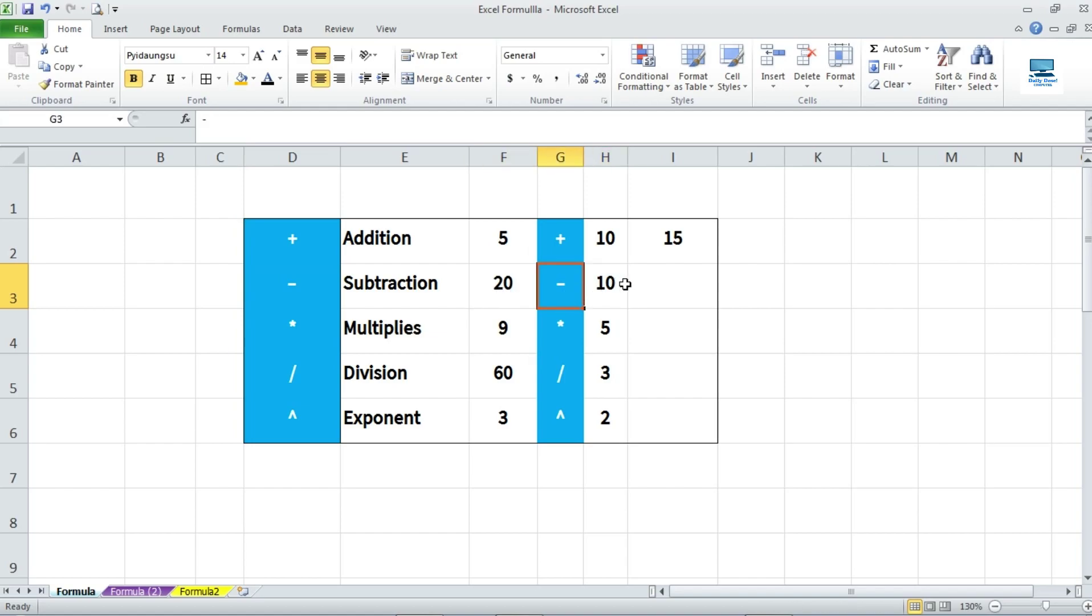
# Enter =F3-H3 in I3 using cell references, giving 10
pyautogui.click(663, 291)
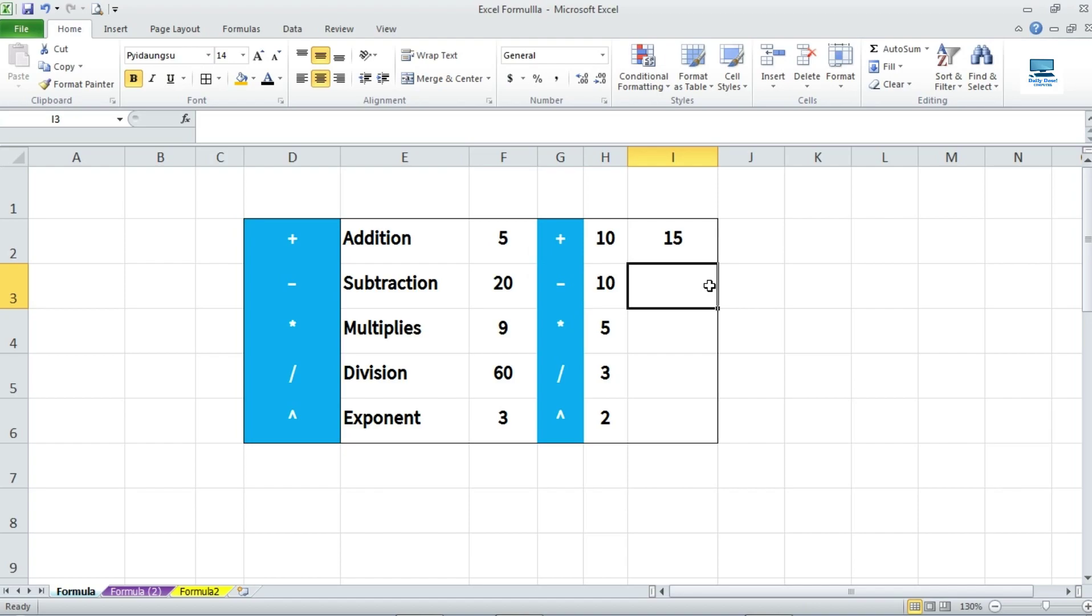
pyautogui.write('=')
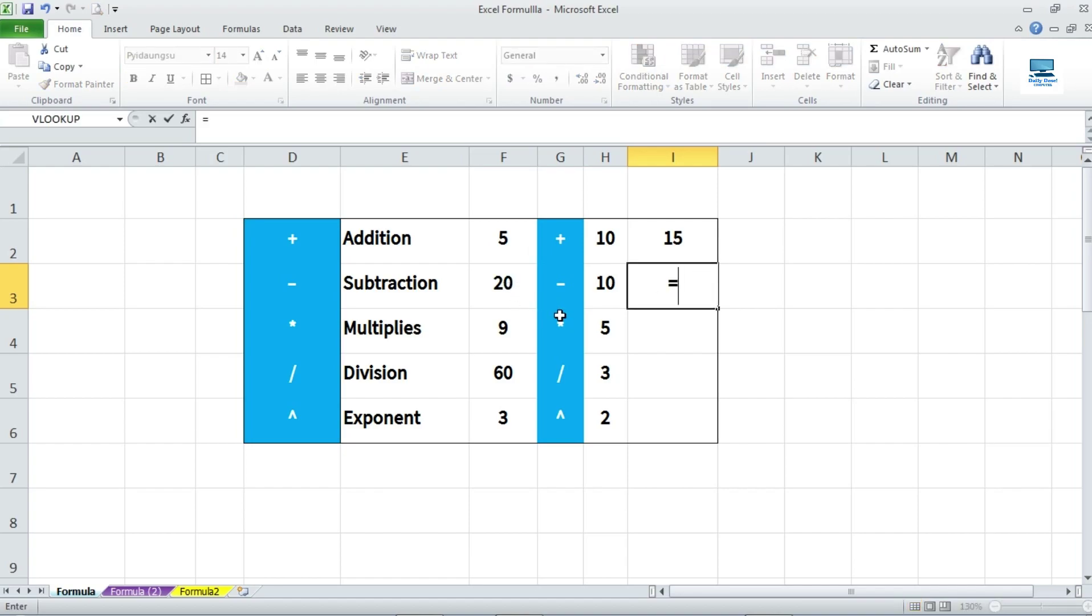
pyautogui.click(509, 289)
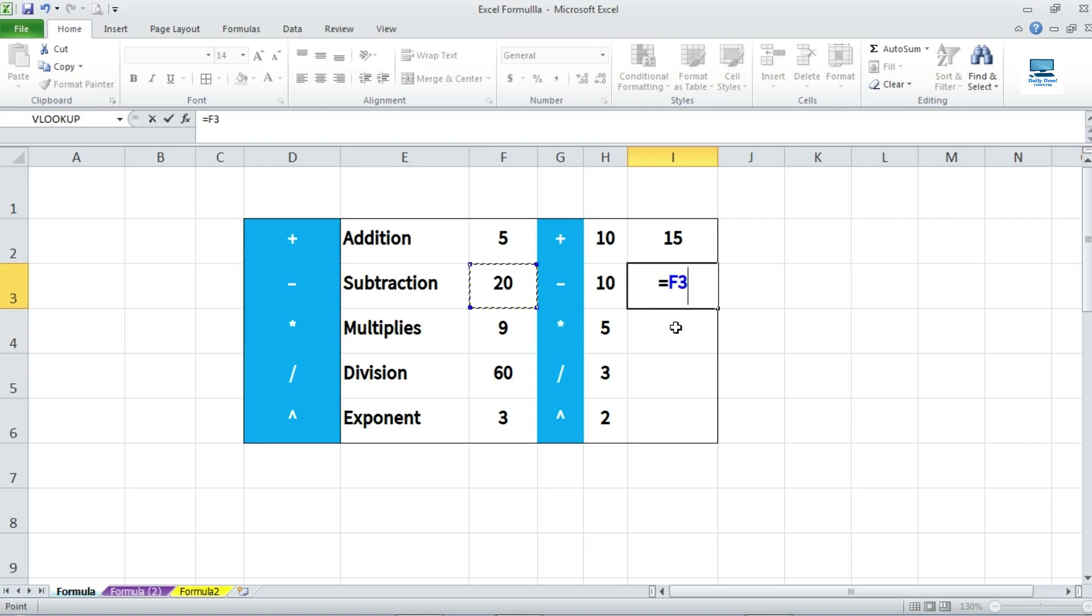
pyautogui.write('-')
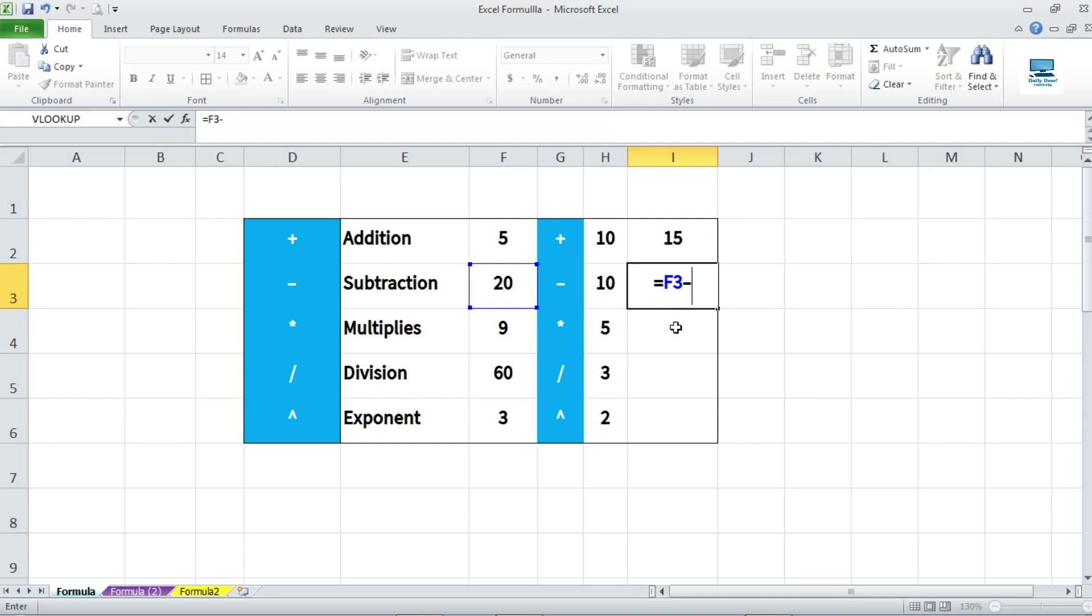
pyautogui.click(611, 290)
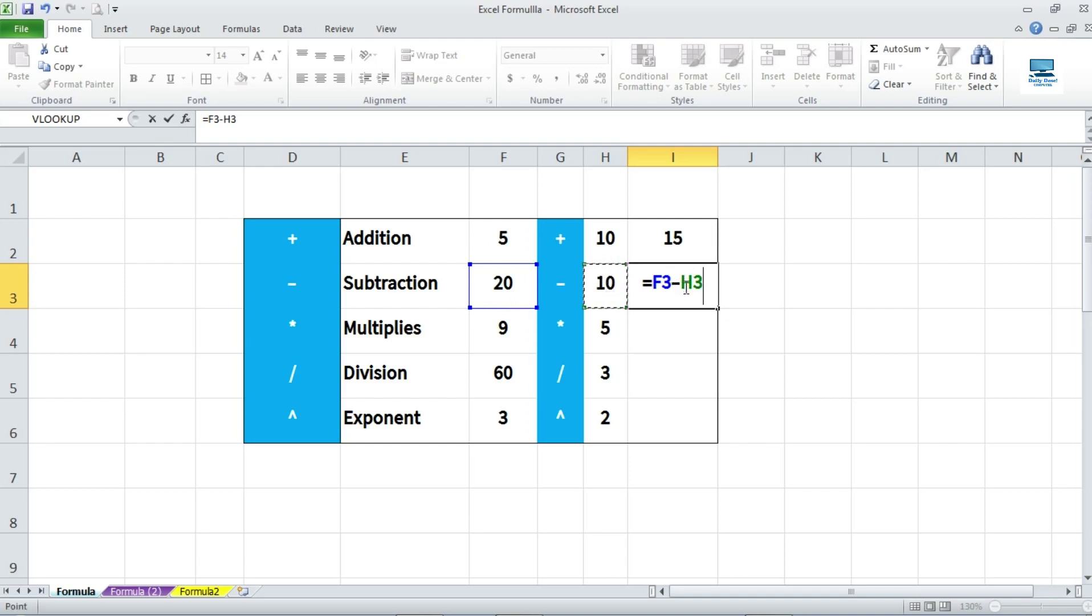
pyautogui.press('Return')
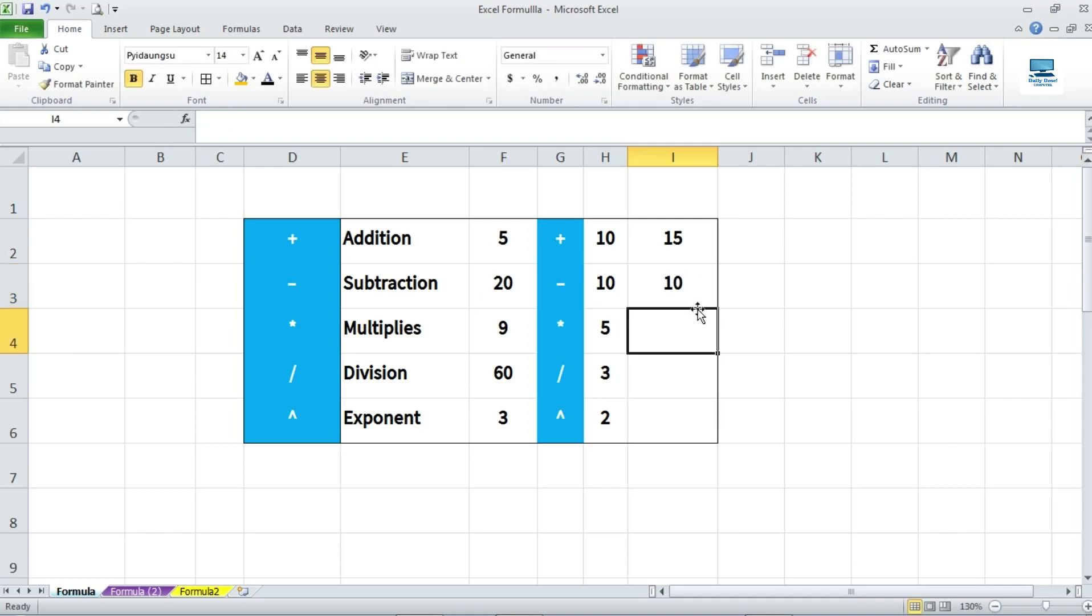
# Change H3 to 15 and confirm I3's =F3-H3 now shows 5
pyautogui.click(507, 287)
pyautogui.click(600, 288)
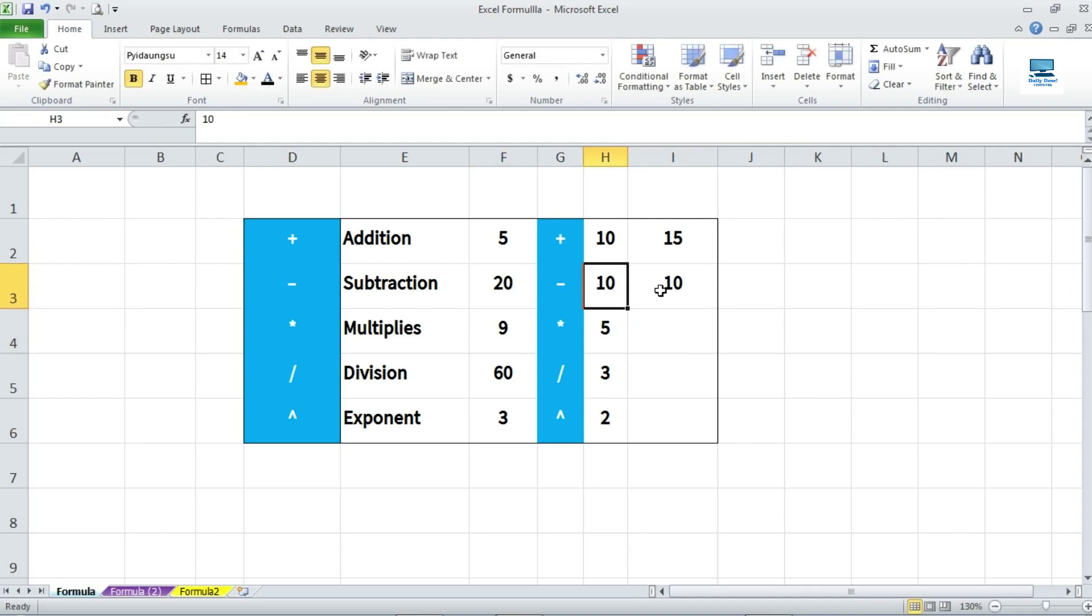
pyautogui.click(661, 290)
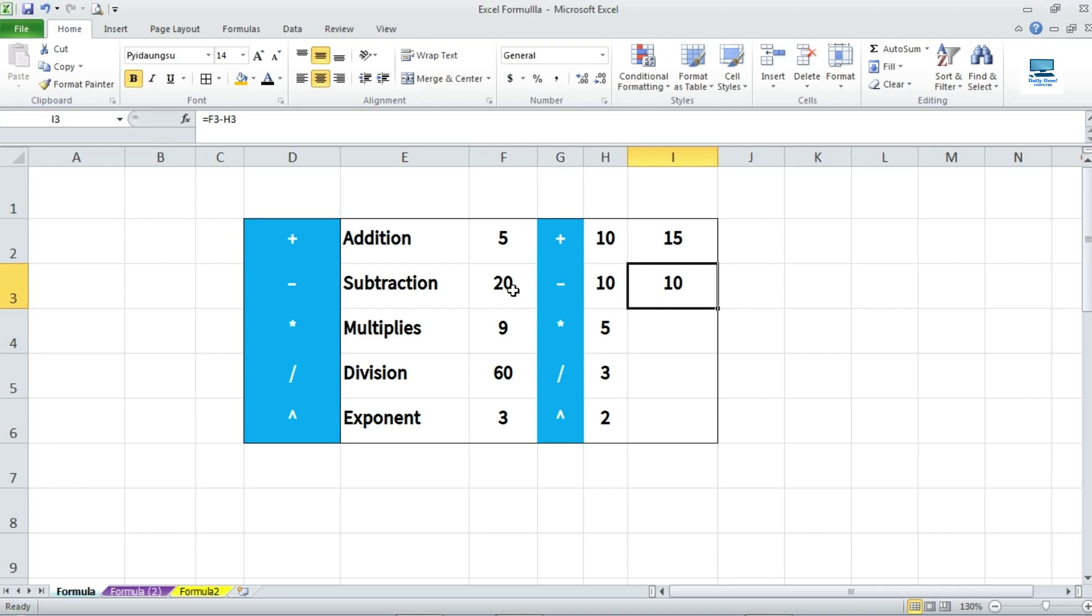
pyautogui.click(613, 294)
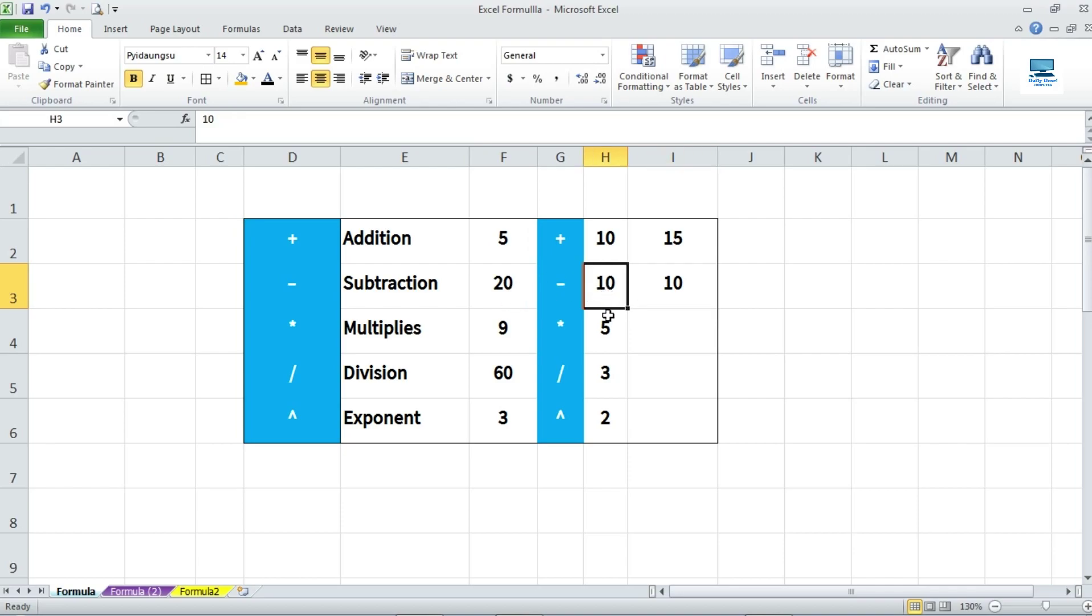
pyautogui.write('15')
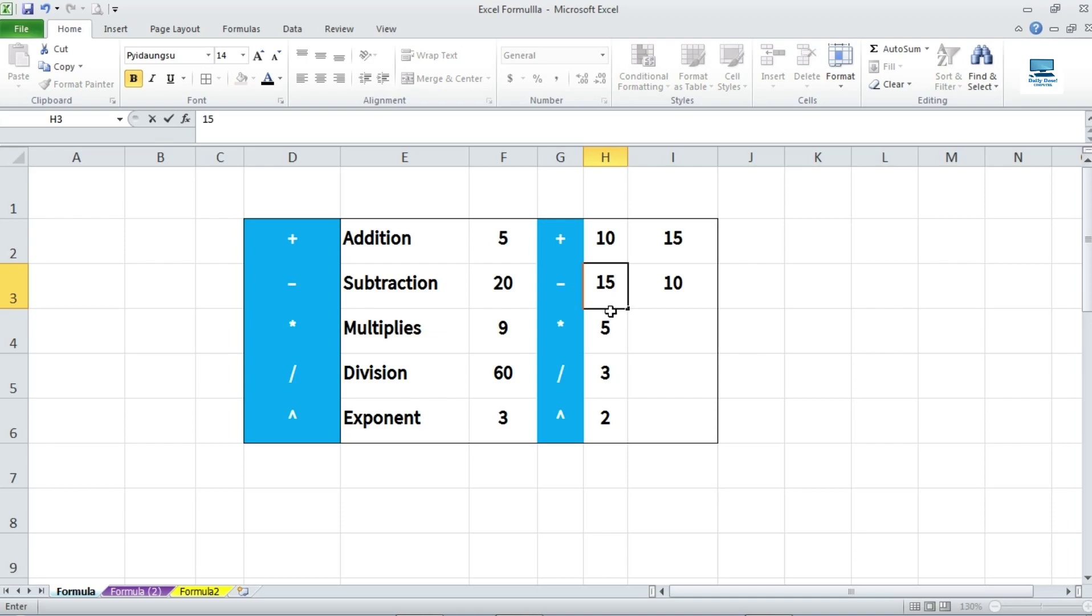
pyautogui.press('Return')
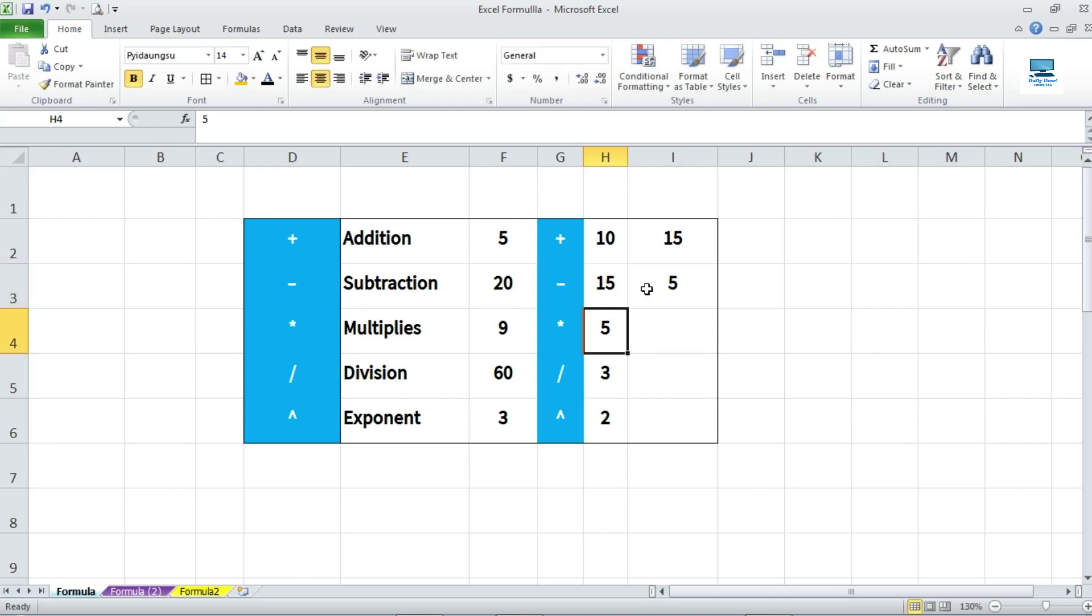
pyautogui.click(653, 289)
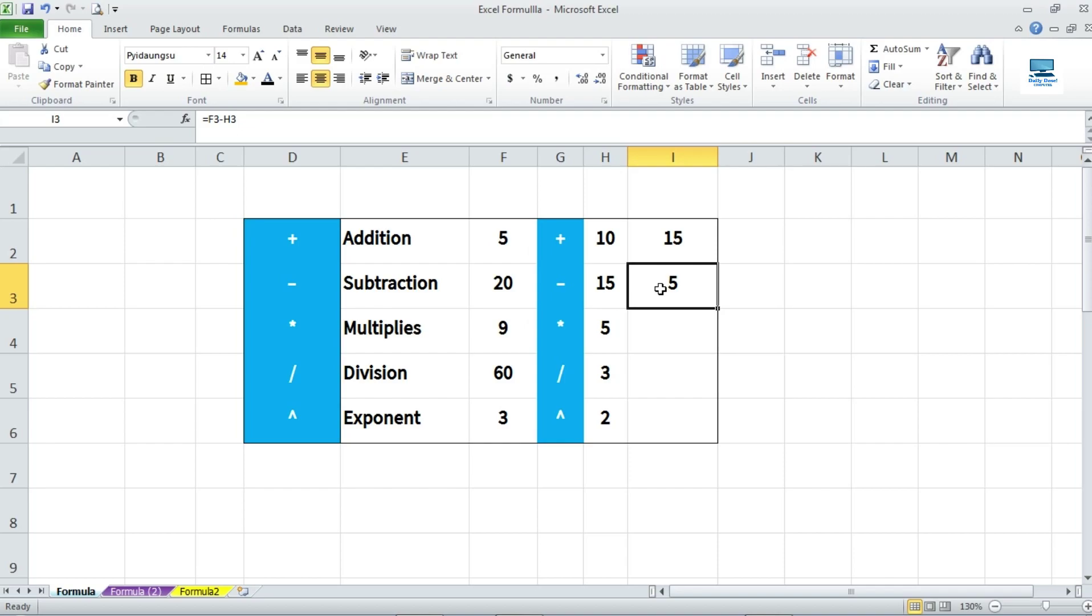
# Review the multiplication, division and exponent operators and the Exponent values 3 and 2
pyautogui.click(551, 339)
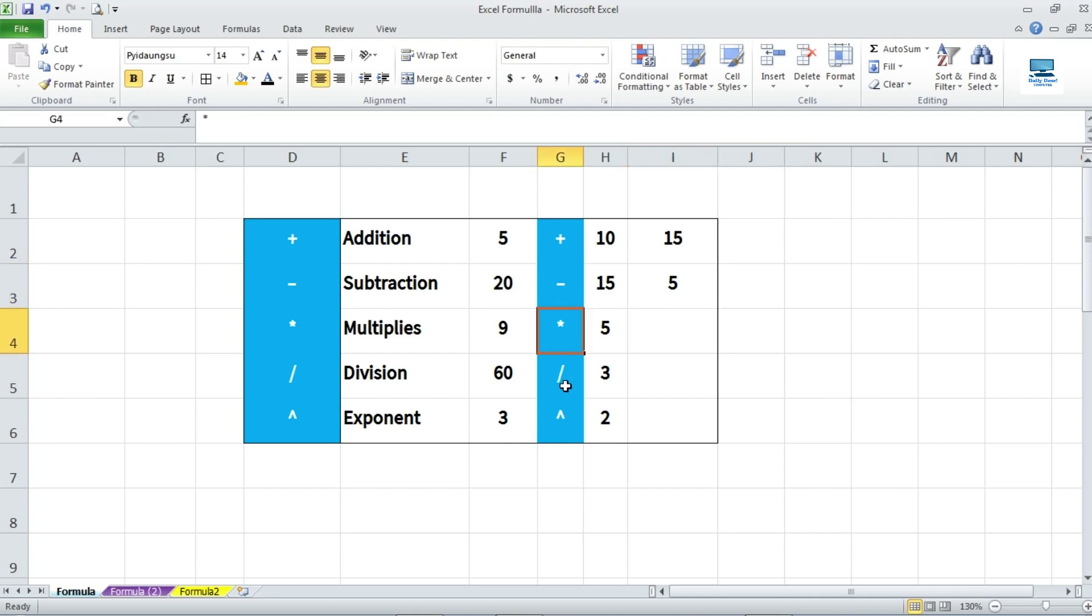
pyautogui.click(565, 381)
pyautogui.click(558, 417)
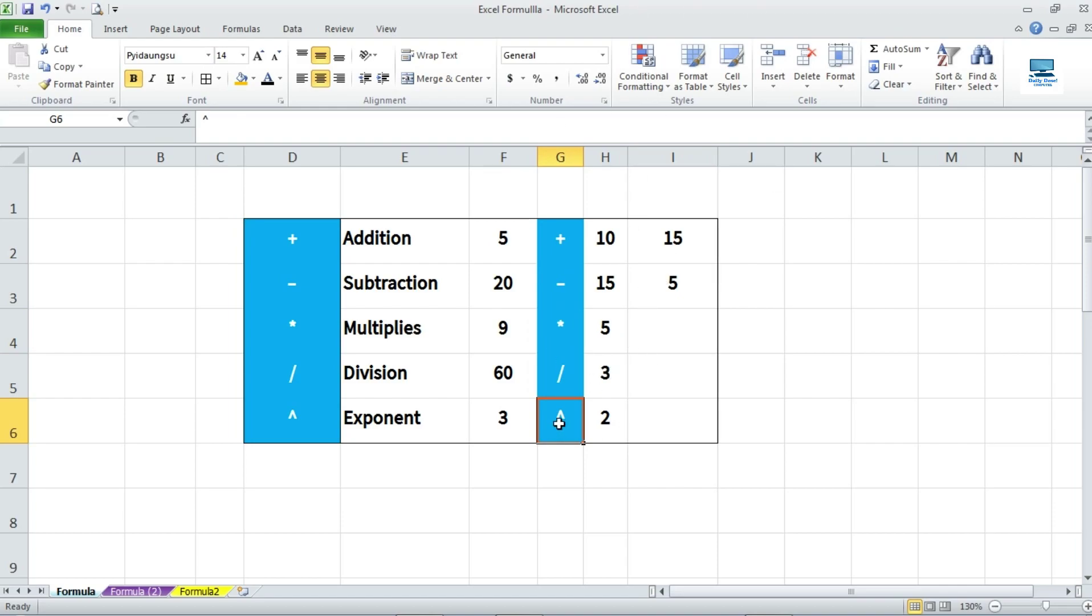
pyautogui.click(515, 418)
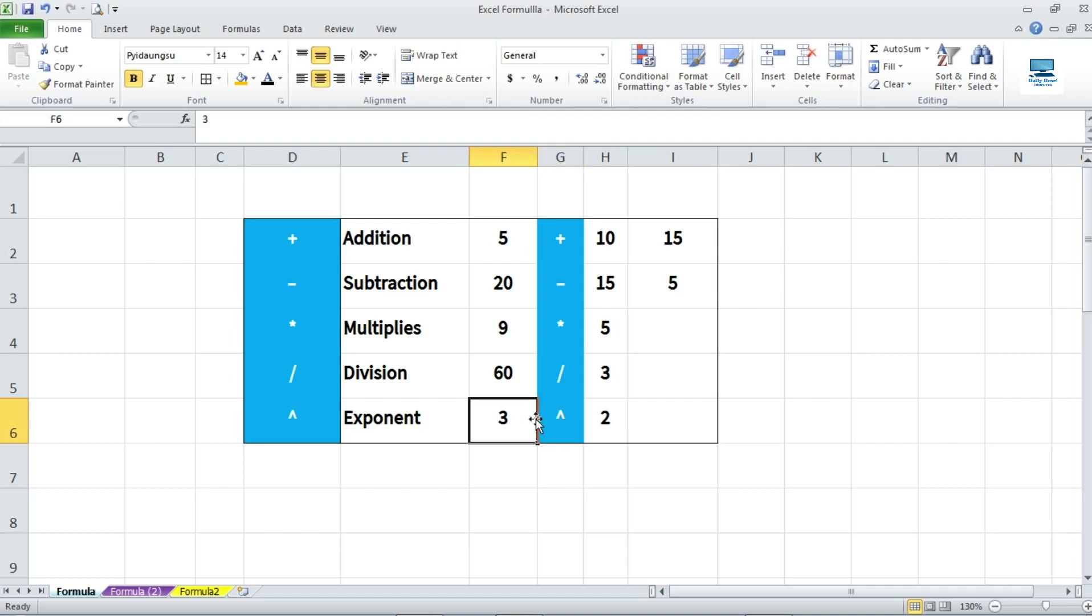
pyautogui.click(622, 419)
pyautogui.click(659, 420)
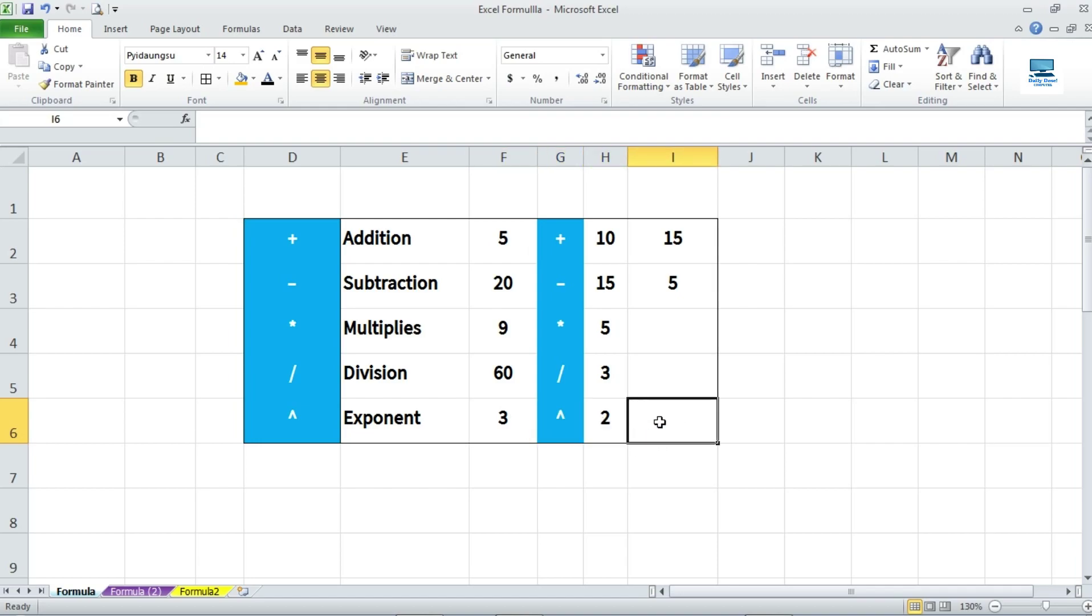
# Select the Exponent values F6:H6, then begin I6's formula with =3
pyautogui.click(530, 432)
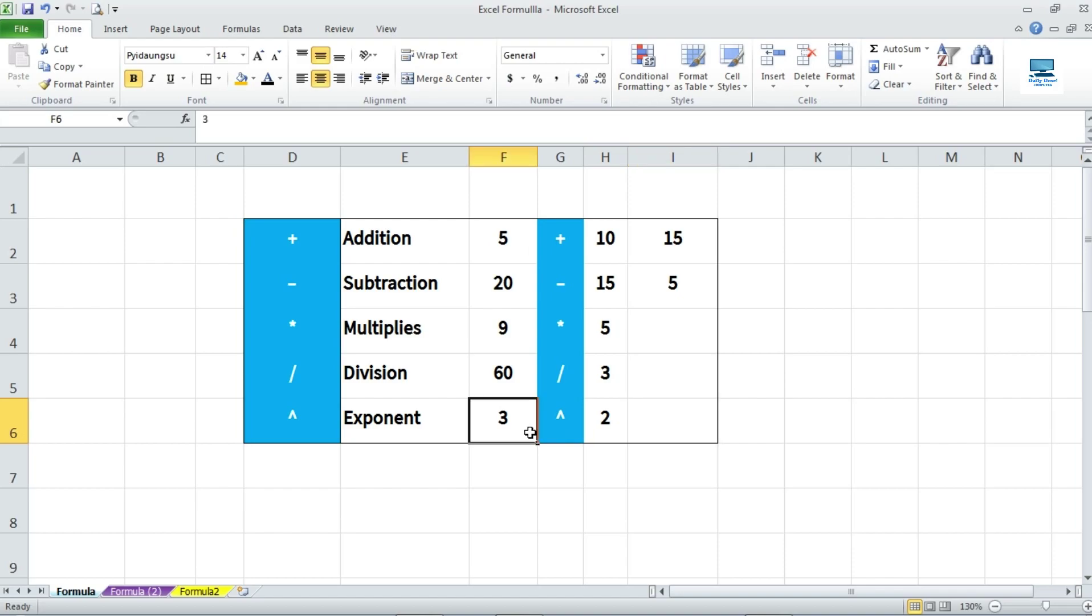
pyautogui.press('F2')
pyautogui.click(561, 424)
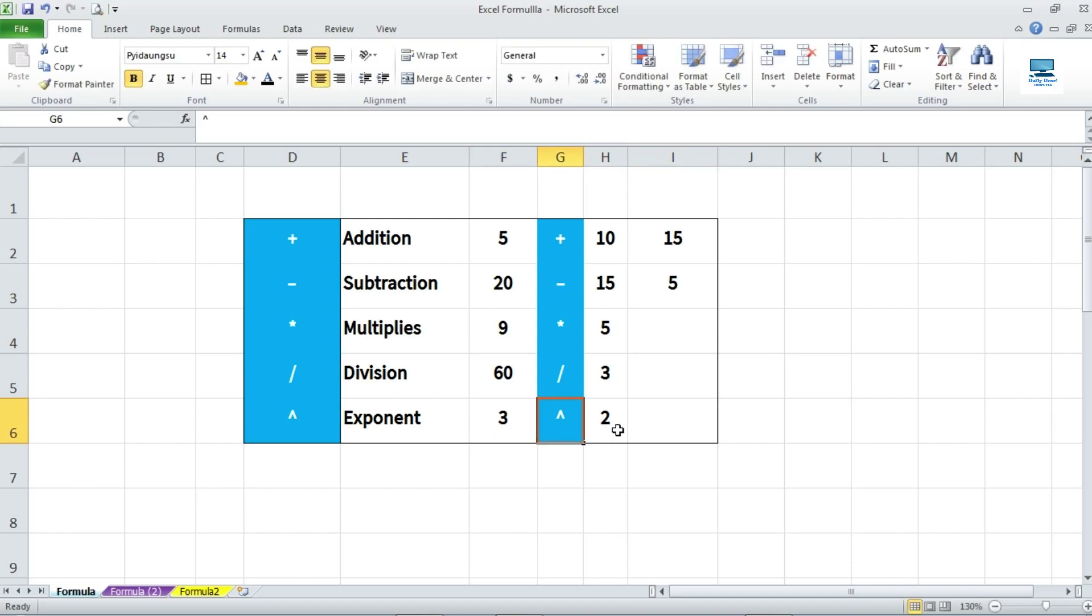
pyautogui.click(614, 428)
pyautogui.moveTo(519, 428); pyautogui.dragTo(608, 424)
pyautogui.click(684, 434)
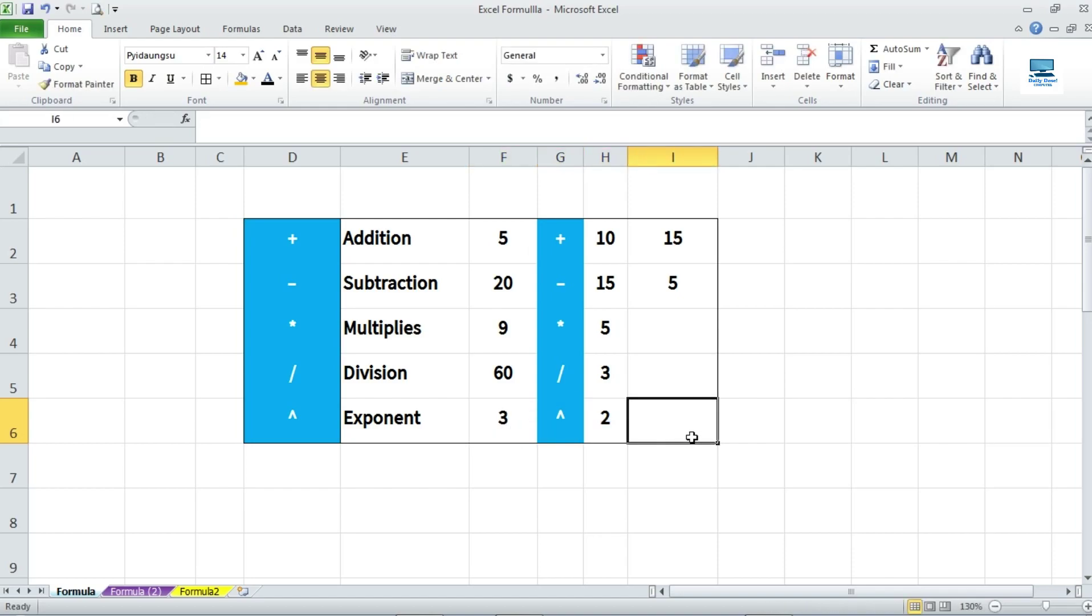
pyautogui.write('=')
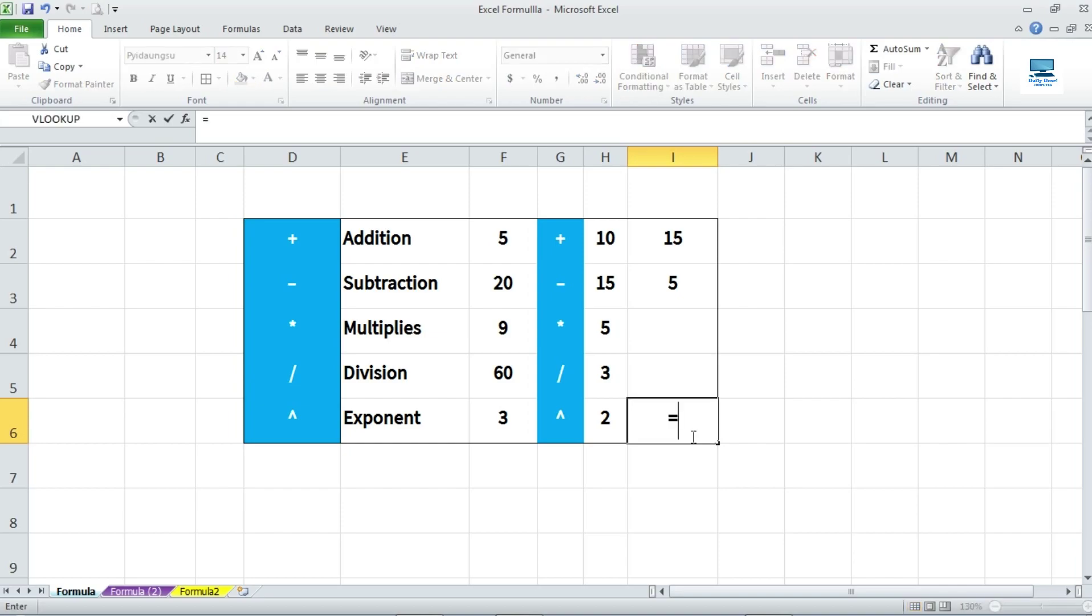
pyautogui.write('3')
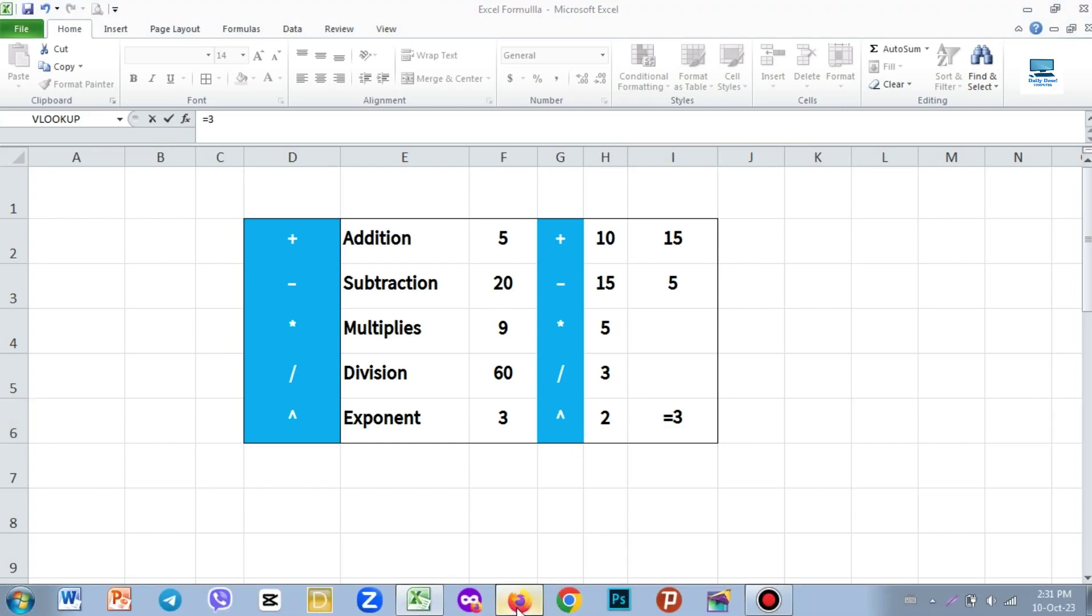
pyautogui.click(519, 599)
pyautogui.click(69, 16)
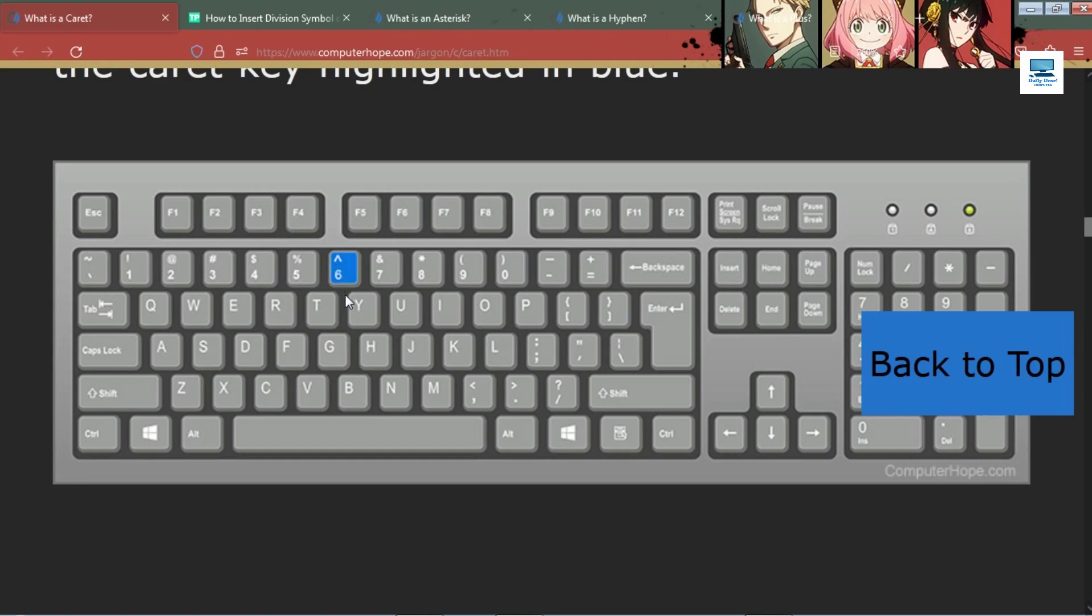
pyautogui.click(419, 599)
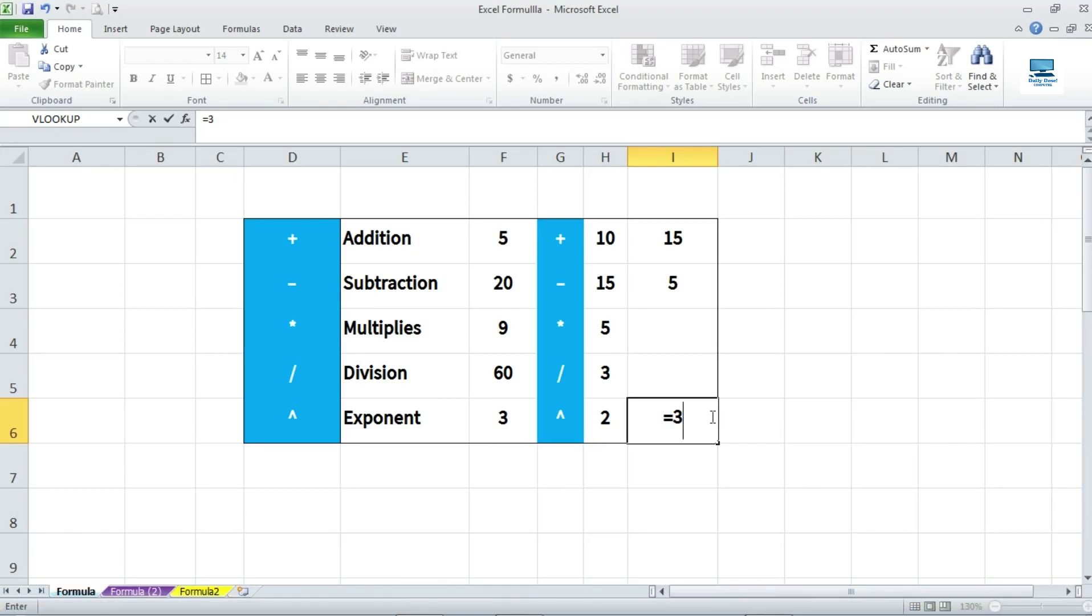
# Finish I6 as the fixed formula =3^2, which shows 9
pyautogui.write('^')
pyautogui.write('2')
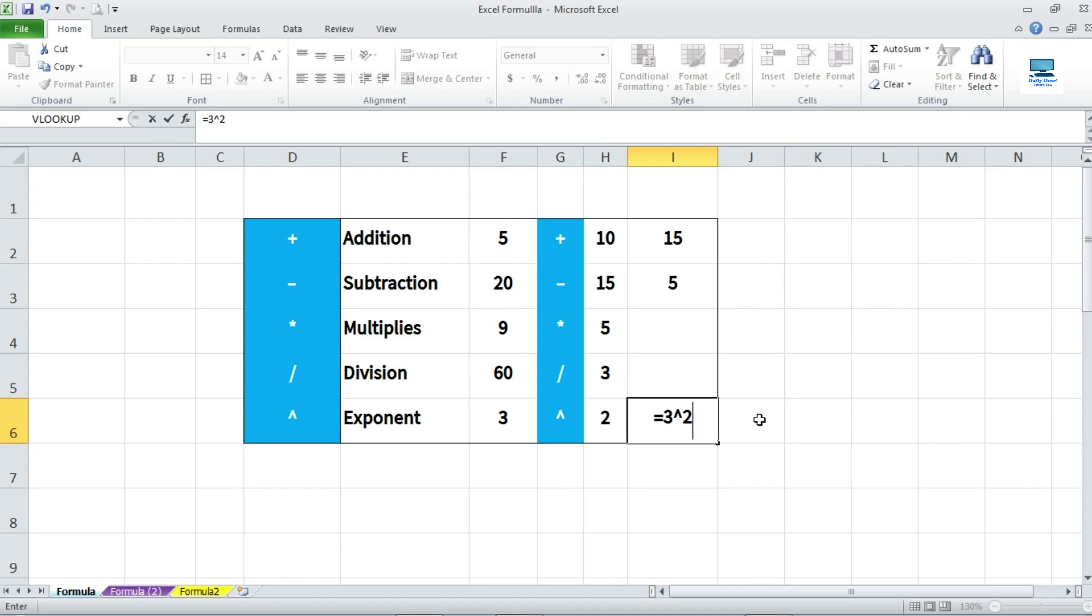
pyautogui.press('Return')
pyautogui.press('Up')
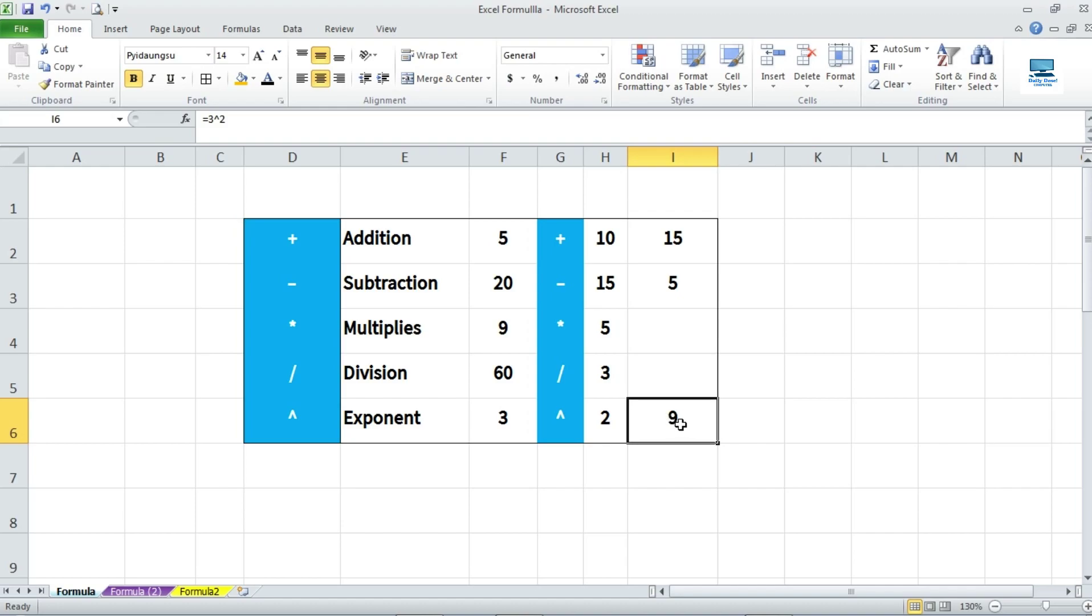
# Change F6 to 5 and confirm I6 still shows 9 from =3^2
pyautogui.click(525, 436)
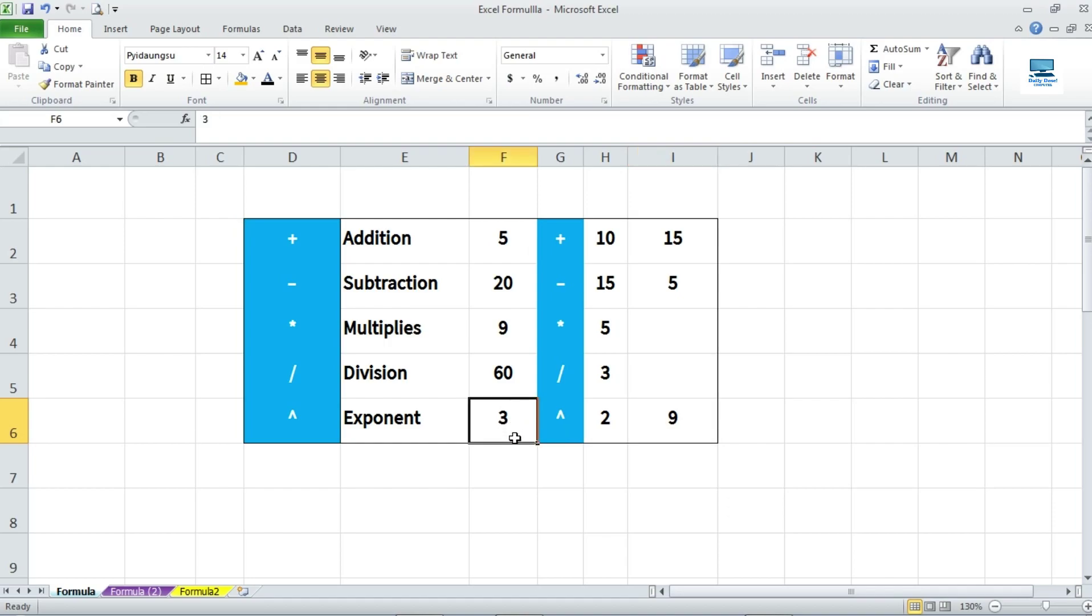
pyautogui.write('5')
pyautogui.press('Return')
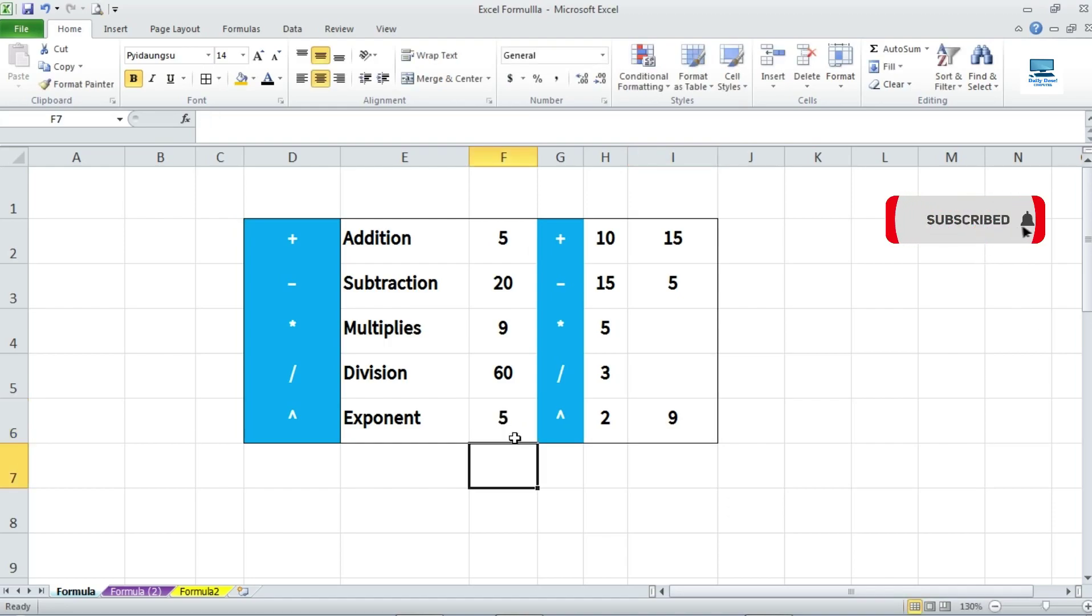
pyautogui.click(647, 435)
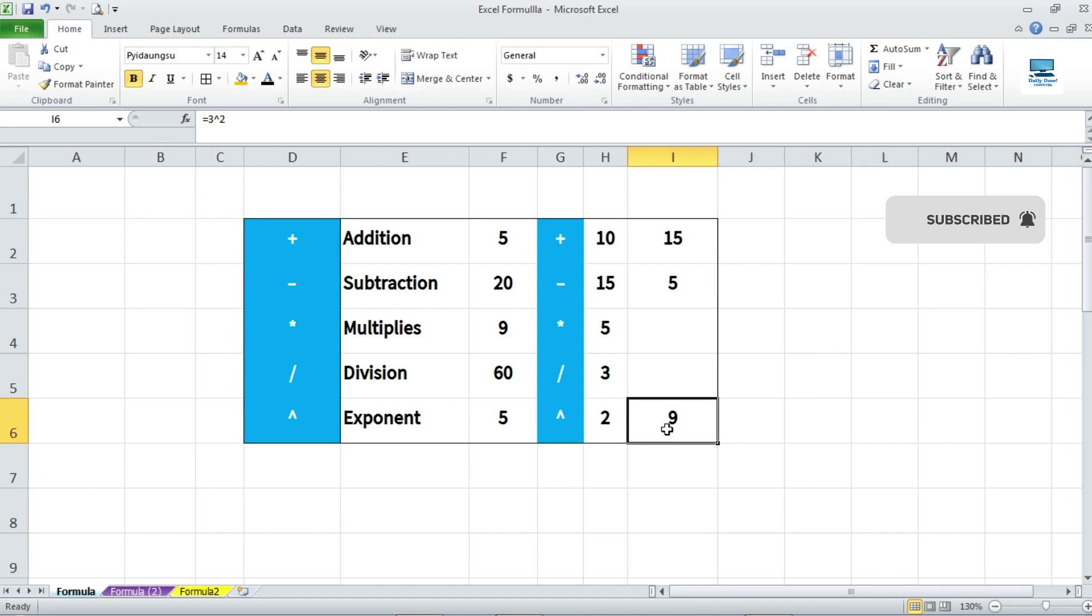
pyautogui.click(519, 420)
pyautogui.click(676, 427)
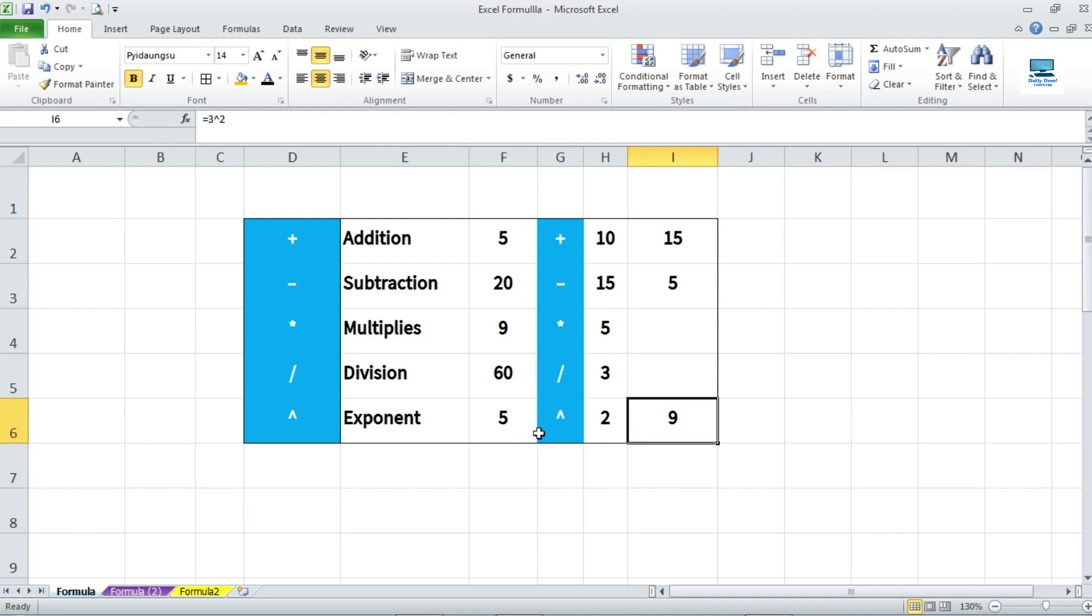
# Restore F6 to 3, then clear I6 and start a new formula with =
pyautogui.click(519, 429)
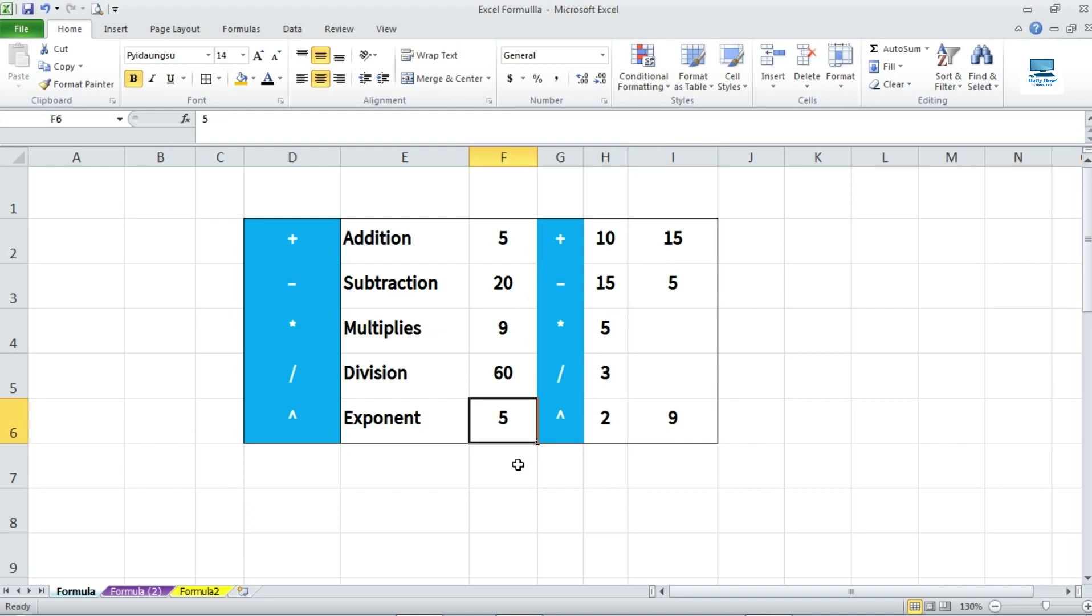
pyautogui.write('3')
pyautogui.click(681, 428)
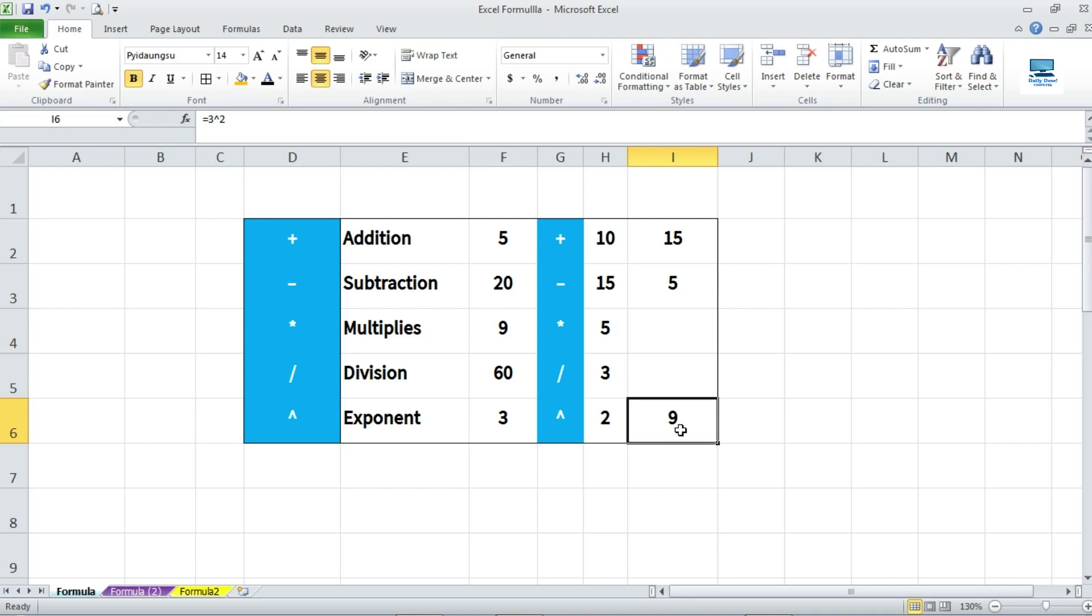
pyautogui.press('Delete')
pyautogui.write('=')
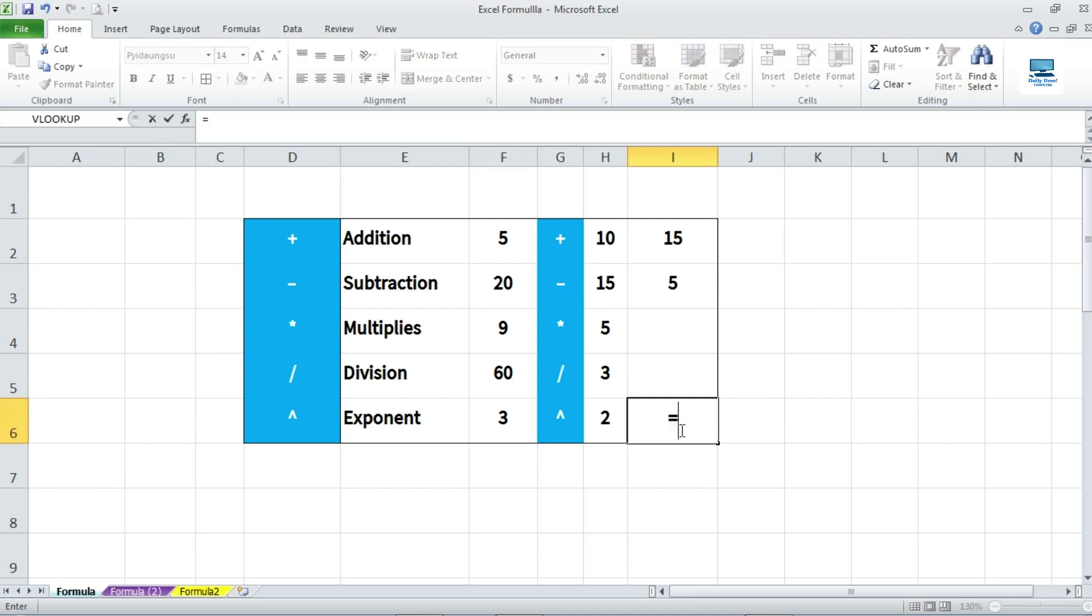
# Complete I6 as =F6^H6, raising the base cell to the exponent cell
pyautogui.click(504, 420)
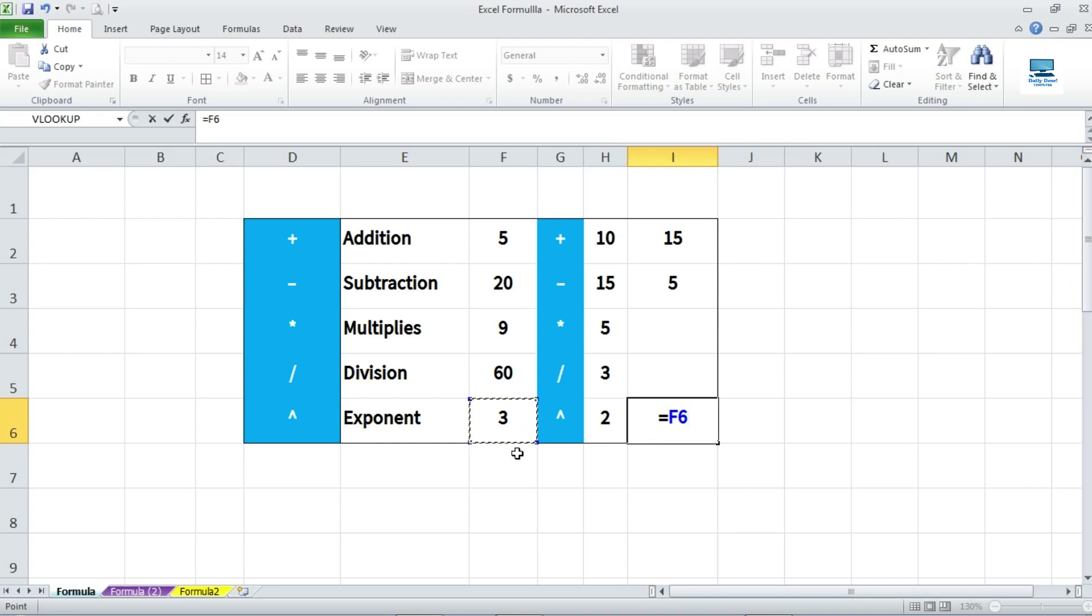
pyautogui.write('^')
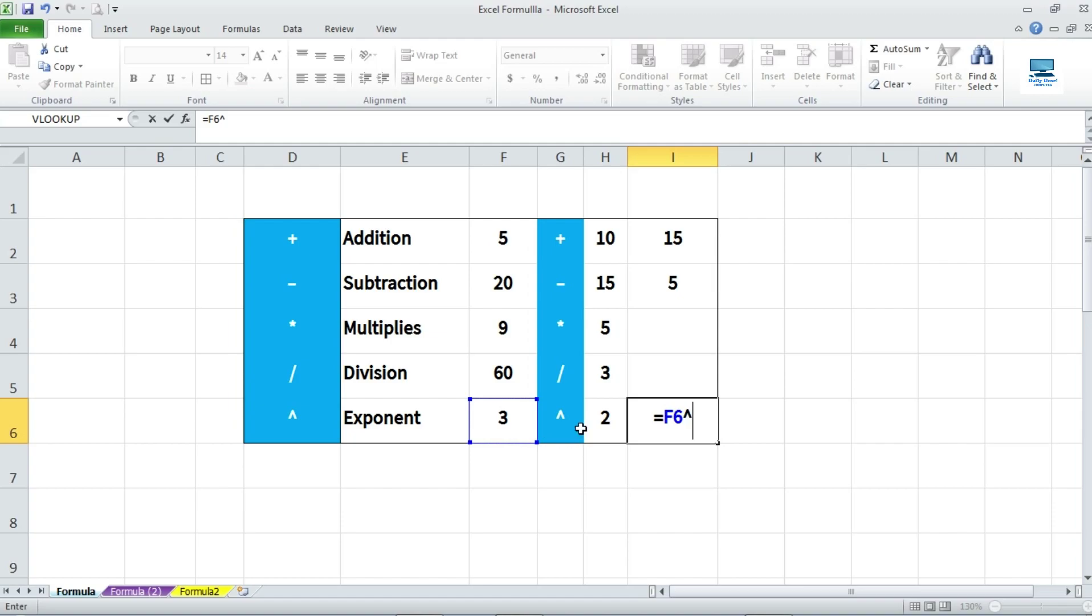
pyautogui.click(599, 426)
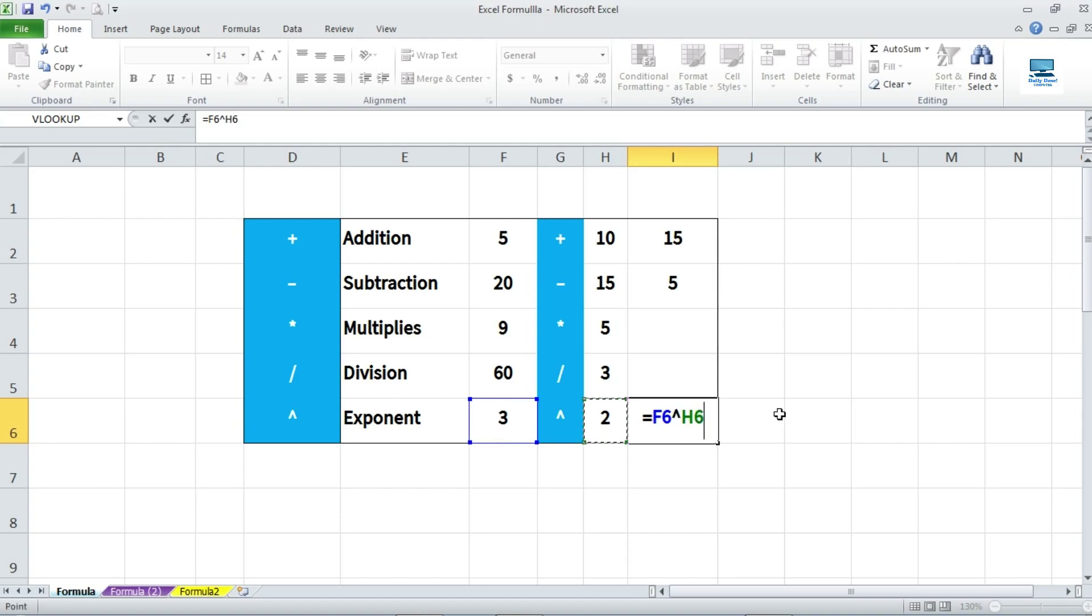
pyautogui.press('Return')
pyautogui.press('Up')
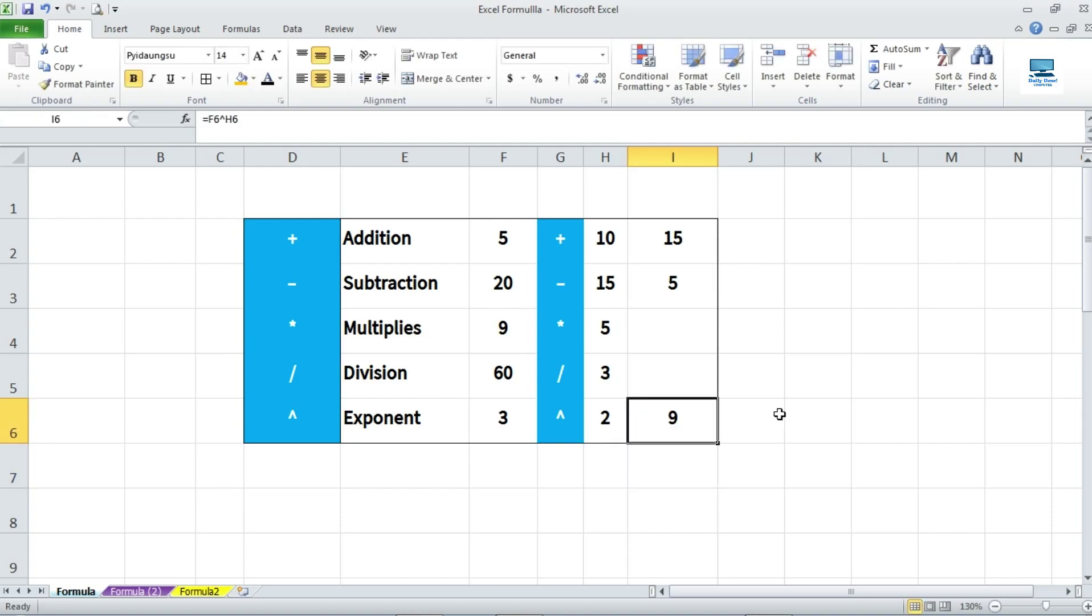
# Change F6 to 5 and verify I6 updates to 25 with =F6^H6
pyautogui.click(519, 428)
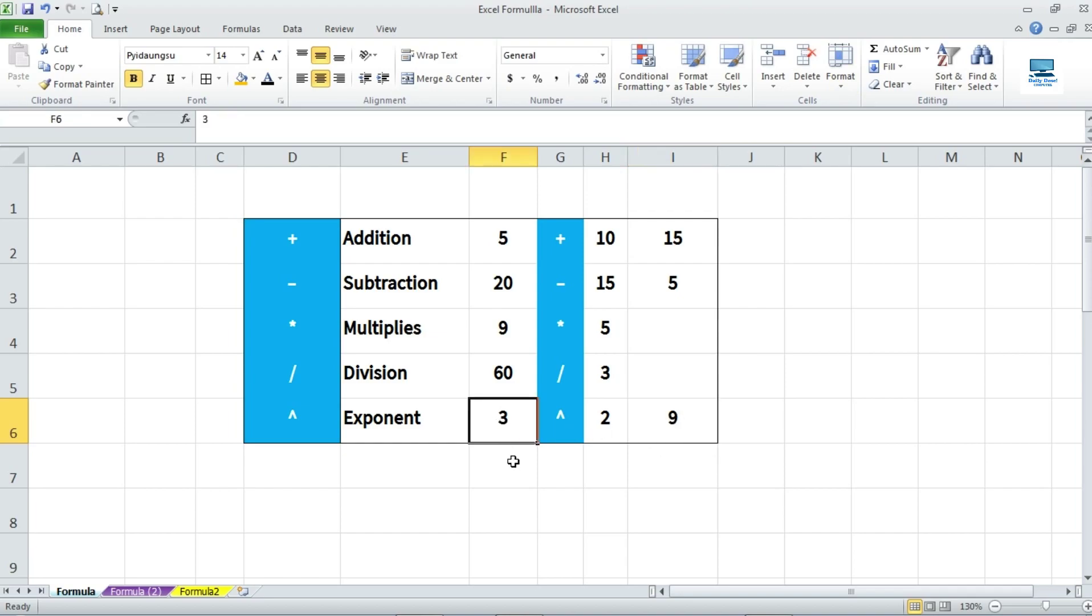
pyautogui.write('5')
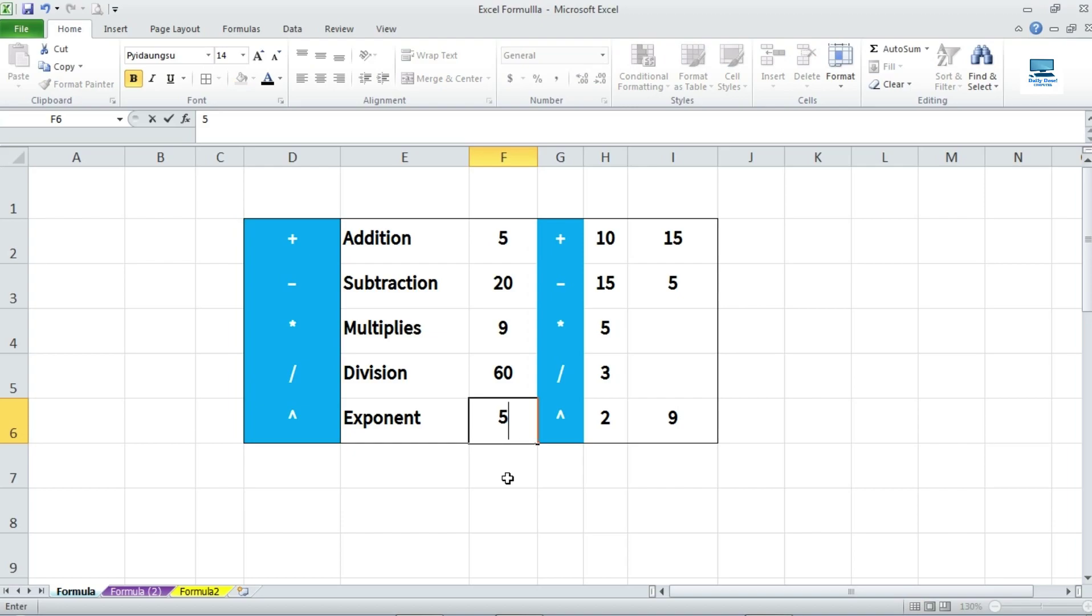
pyautogui.press('Return')
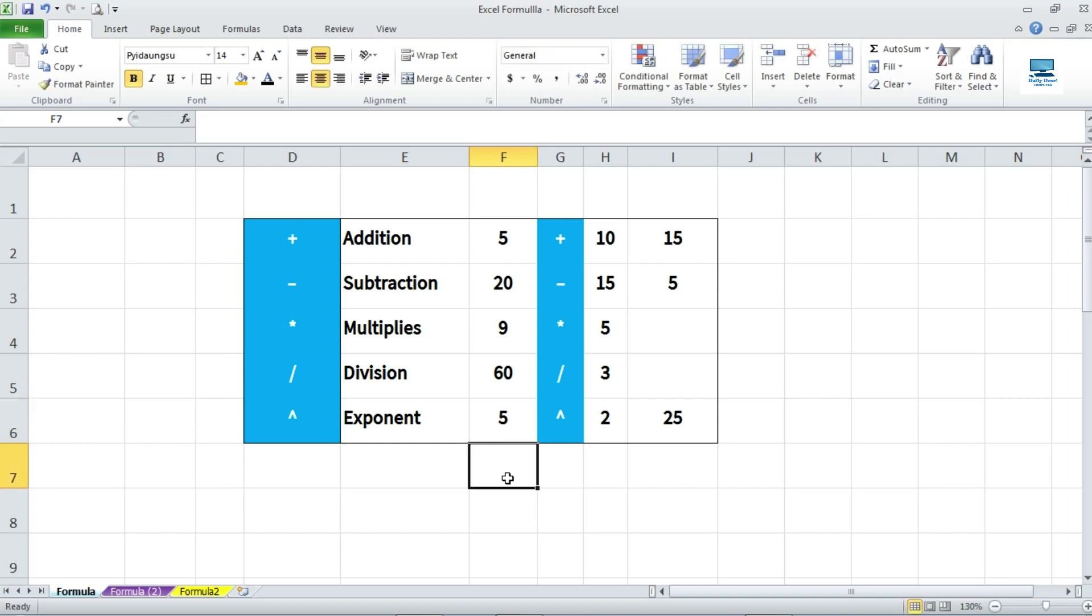
pyautogui.click(668, 427)
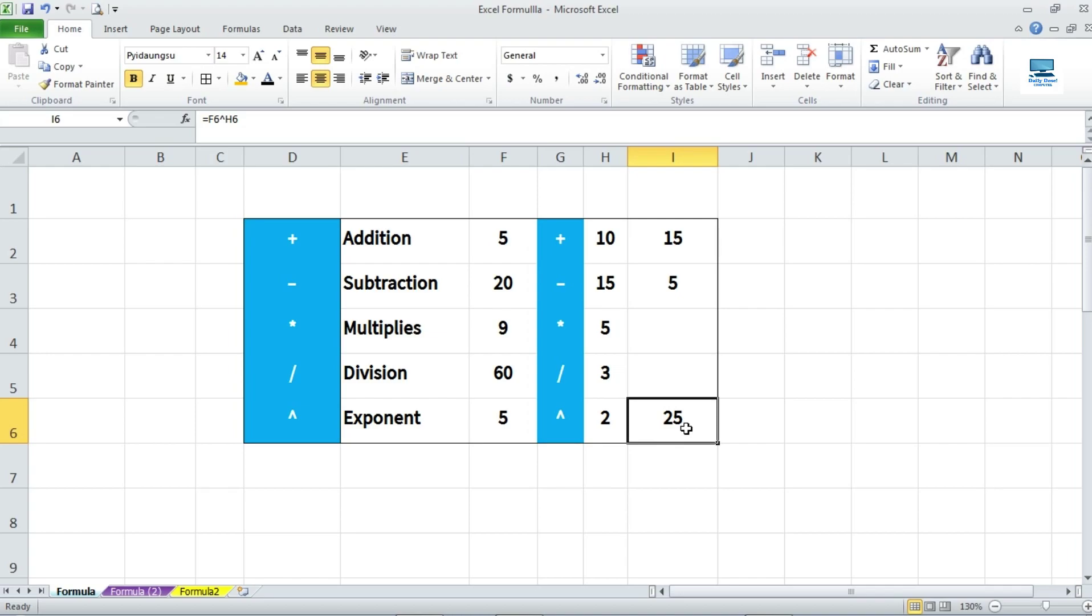
pyautogui.click(519, 436)
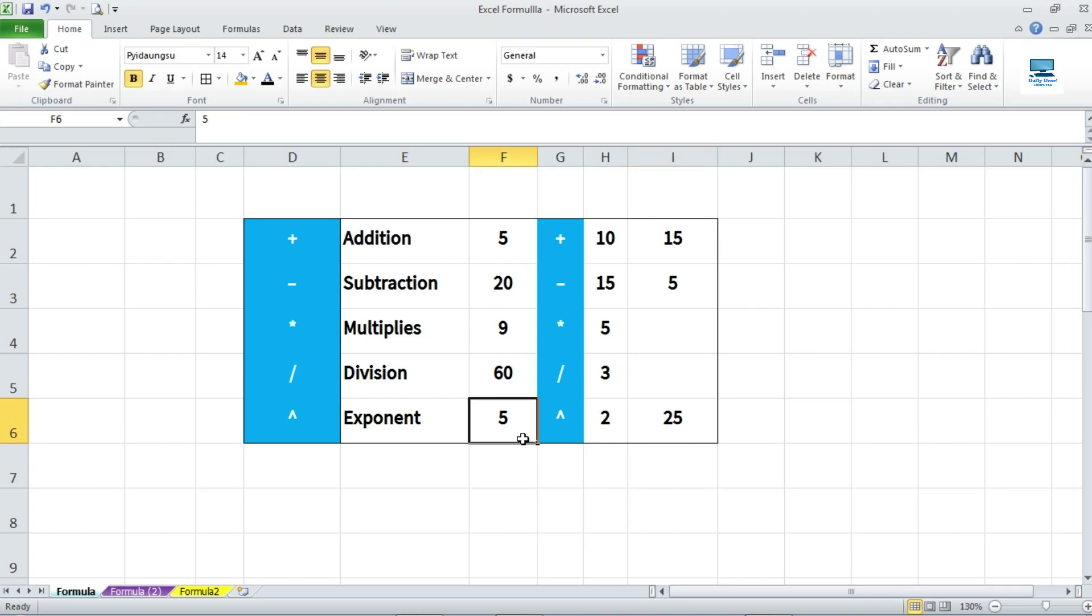
pyautogui.click(664, 423)
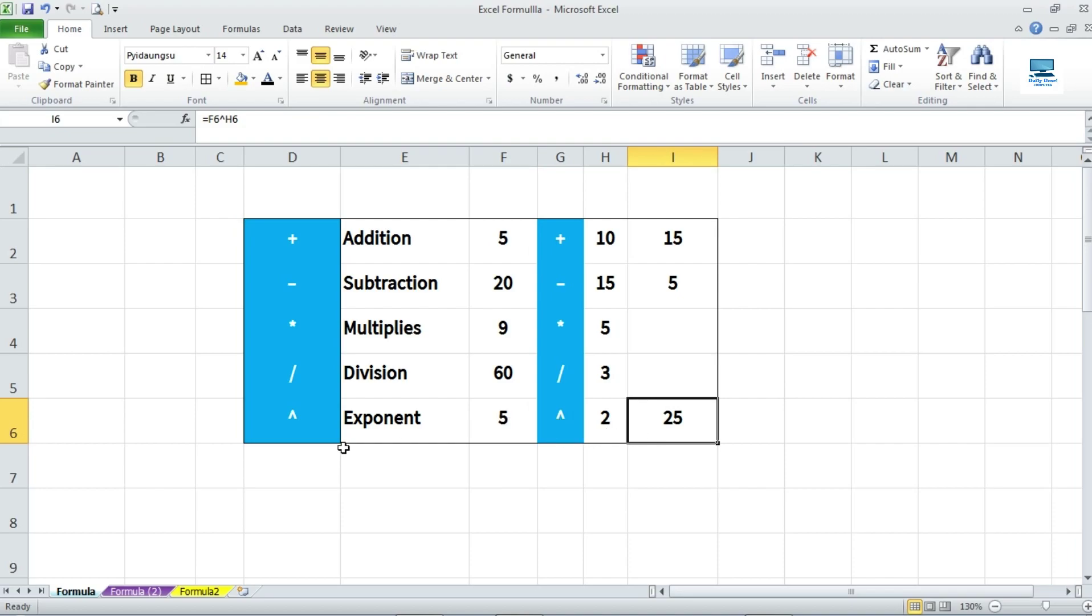
pyautogui.click(153, 591)
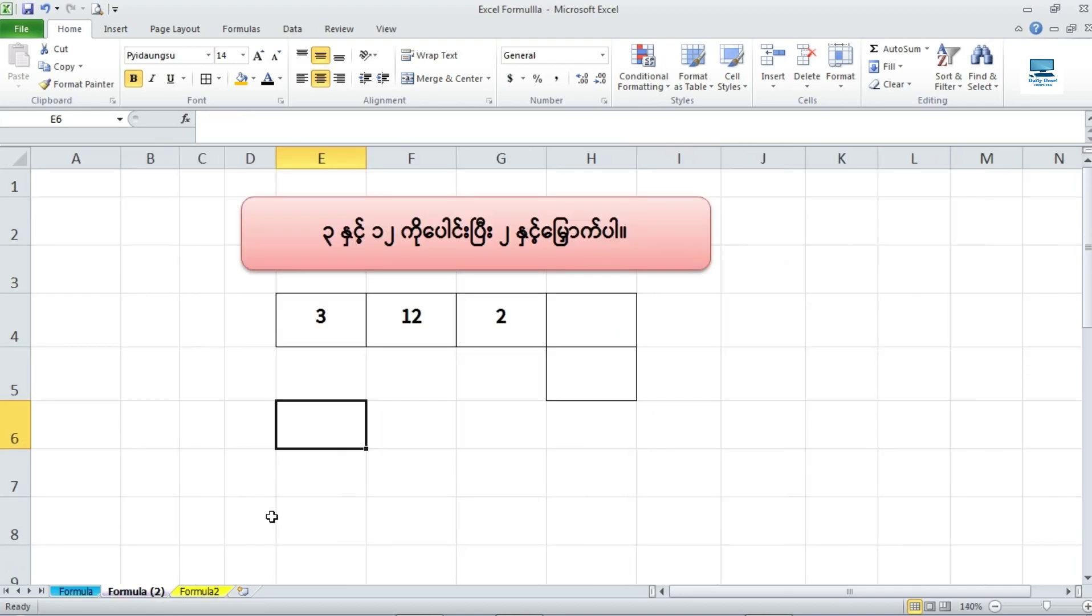
pyautogui.click(215, 593)
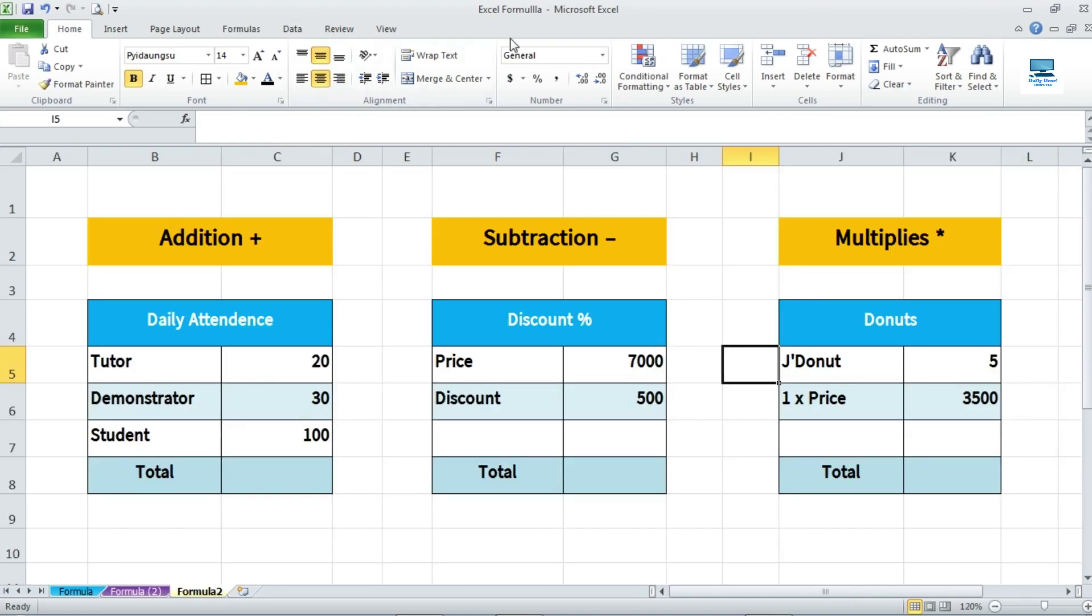
pyautogui.click(284, 238)
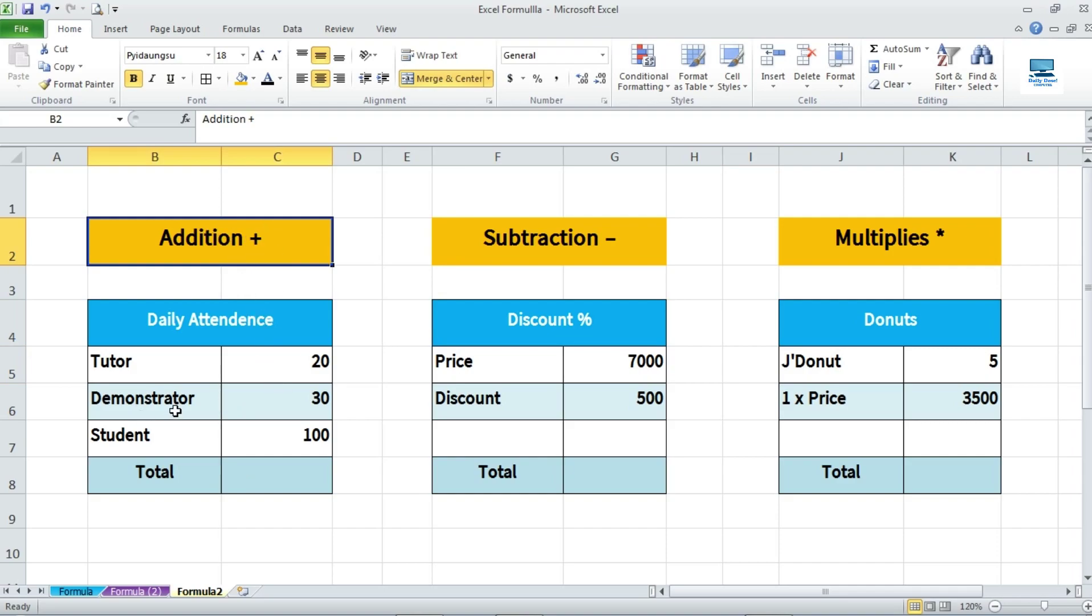
pyautogui.click(195, 333)
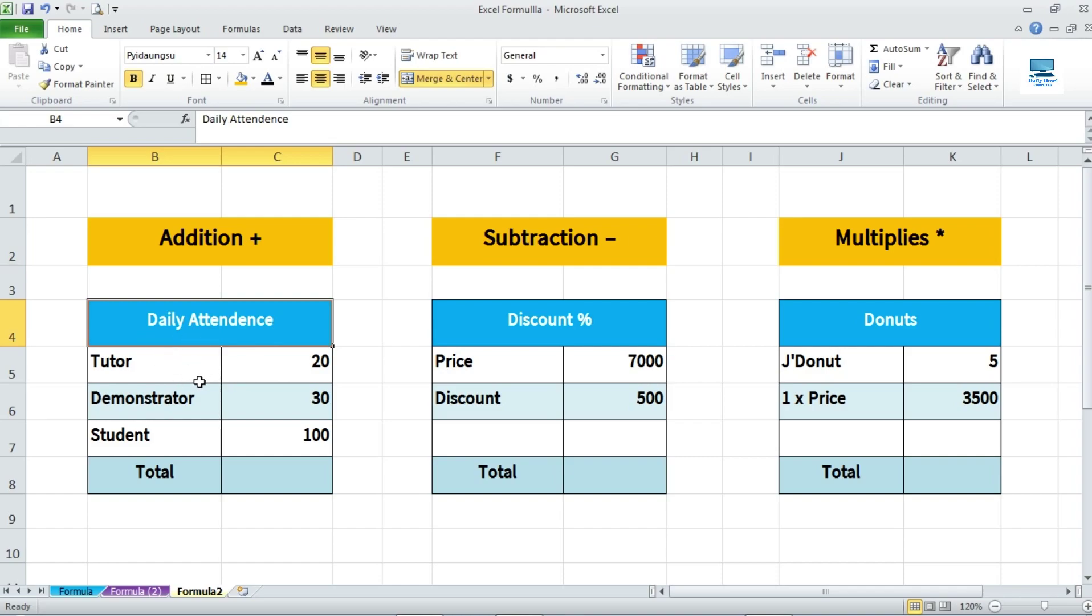
pyautogui.click(267, 378)
pyautogui.click(289, 411)
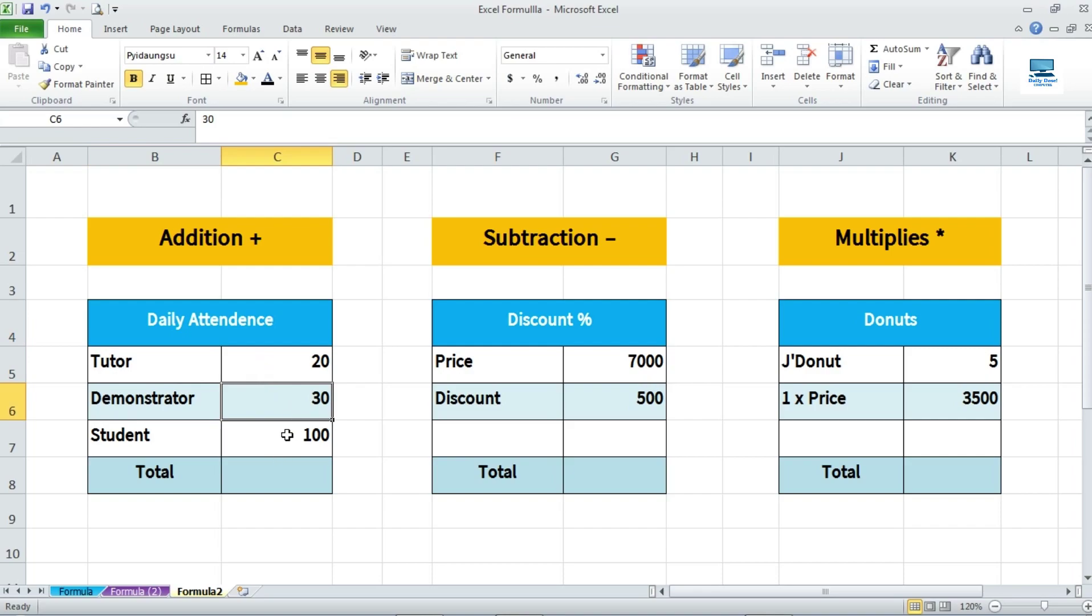
pyautogui.click(288, 436)
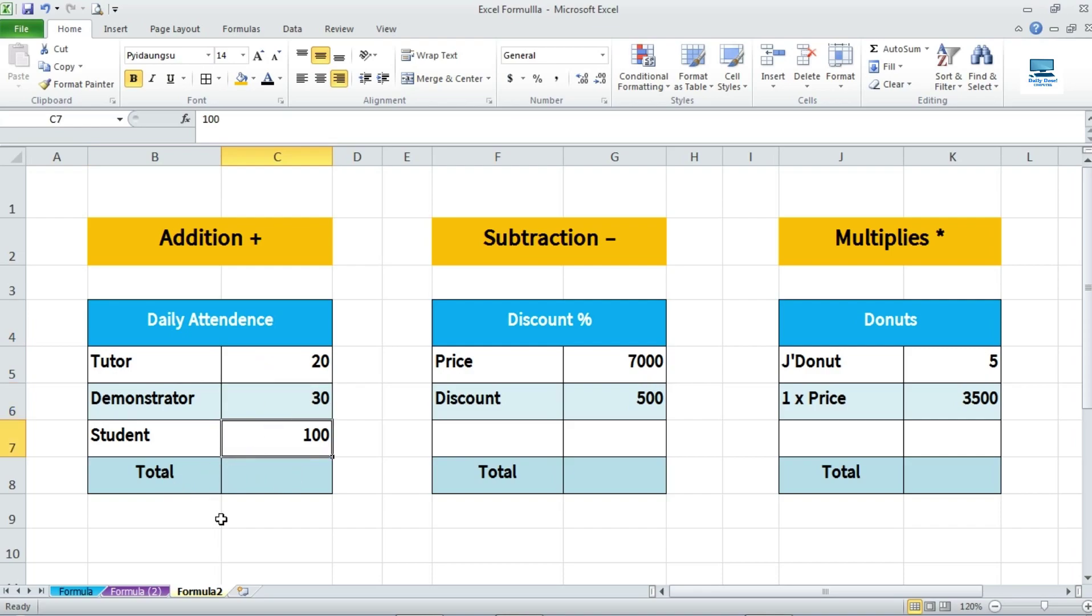
pyautogui.click(212, 480)
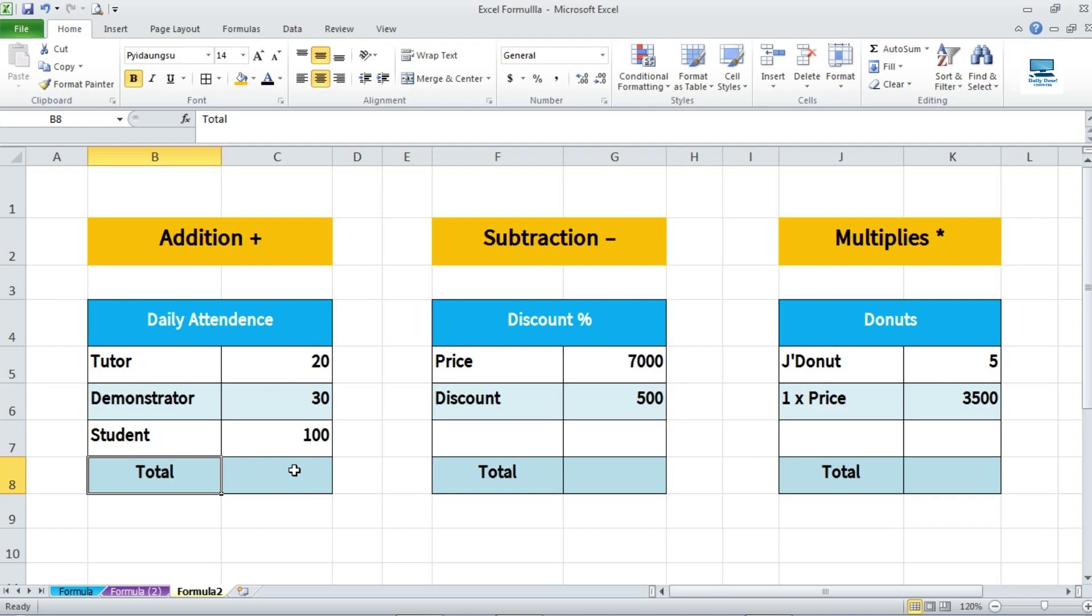
# Enter =C5+C6+C7 in C8 so the Tutor, Demonstrator and Student counts total 150
pyautogui.click(273, 481)
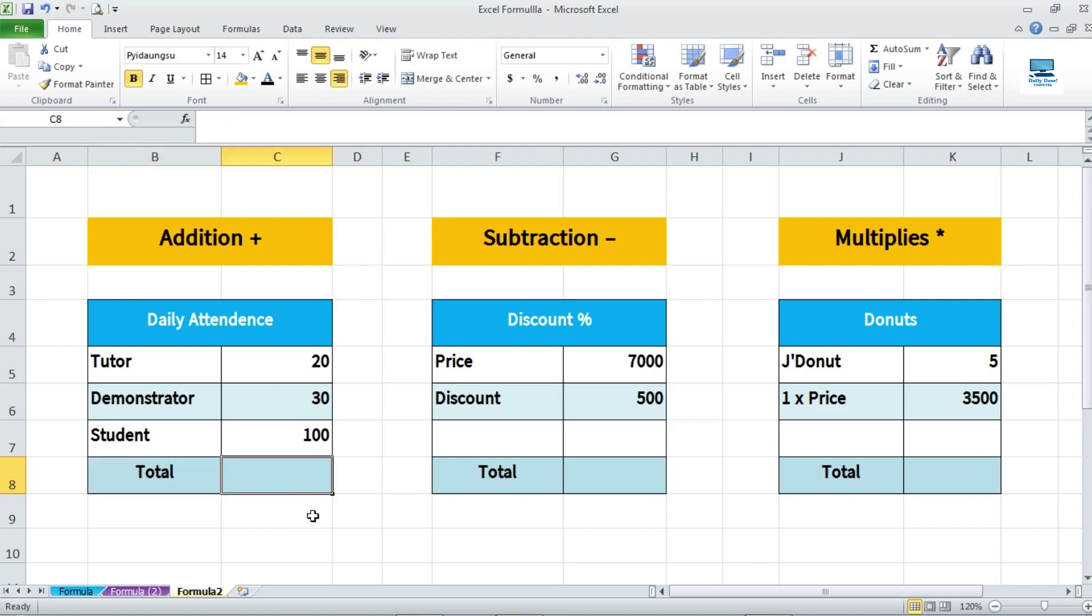
pyautogui.write('=')
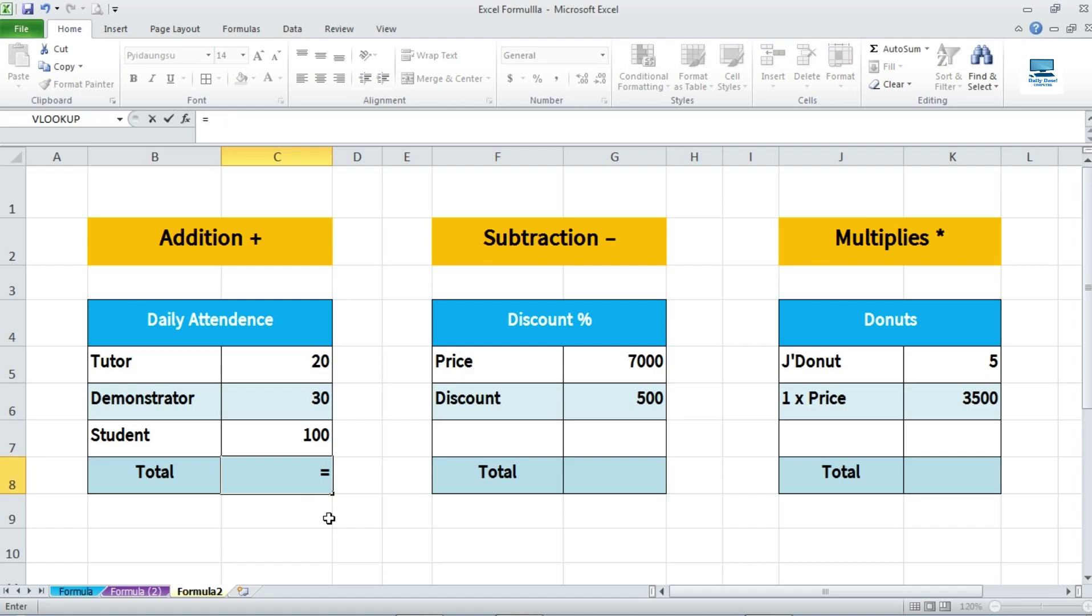
pyautogui.click(305, 377)
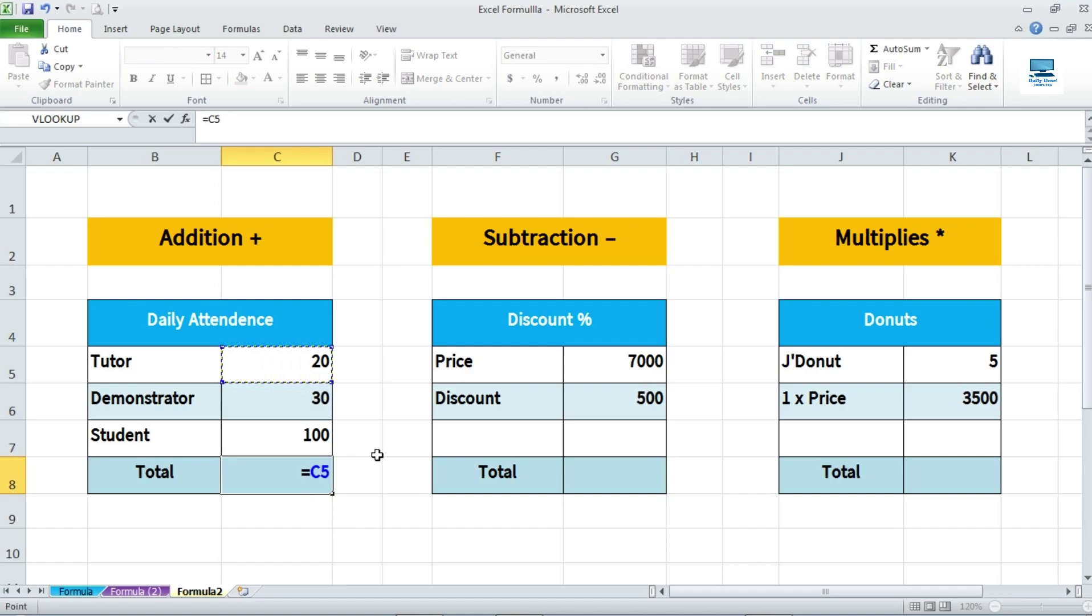
pyautogui.write('+')
pyautogui.click(320, 401)
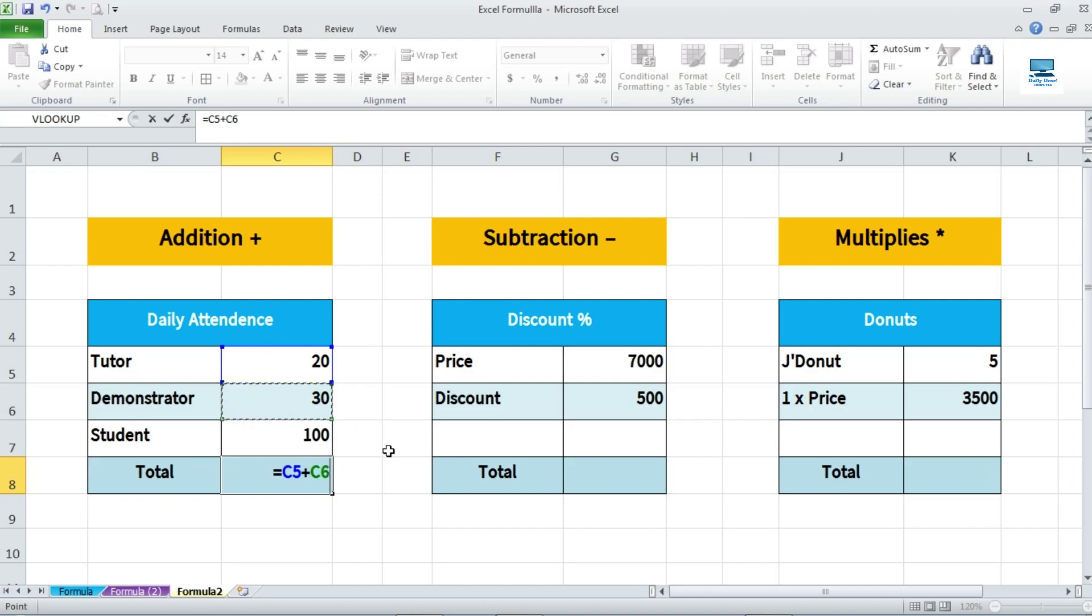
pyautogui.write('+')
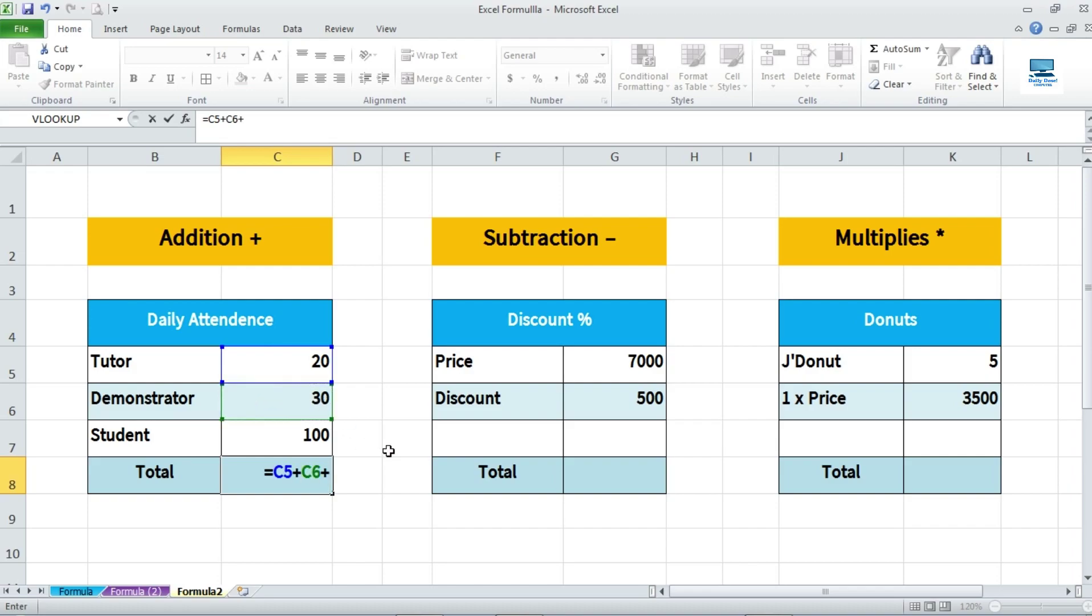
pyautogui.click(303, 434)
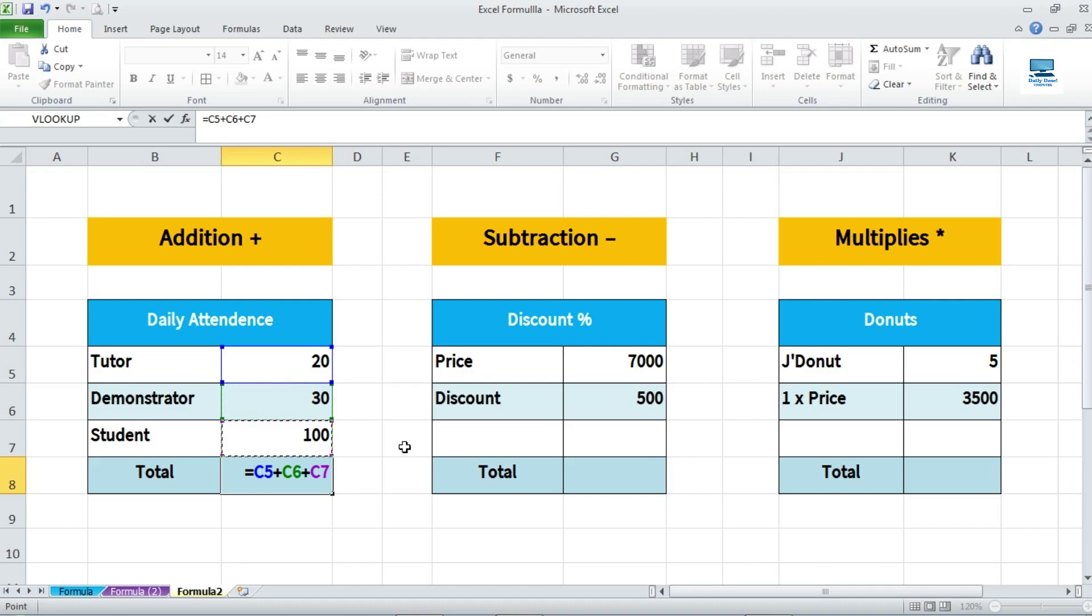
pyautogui.press('Return')
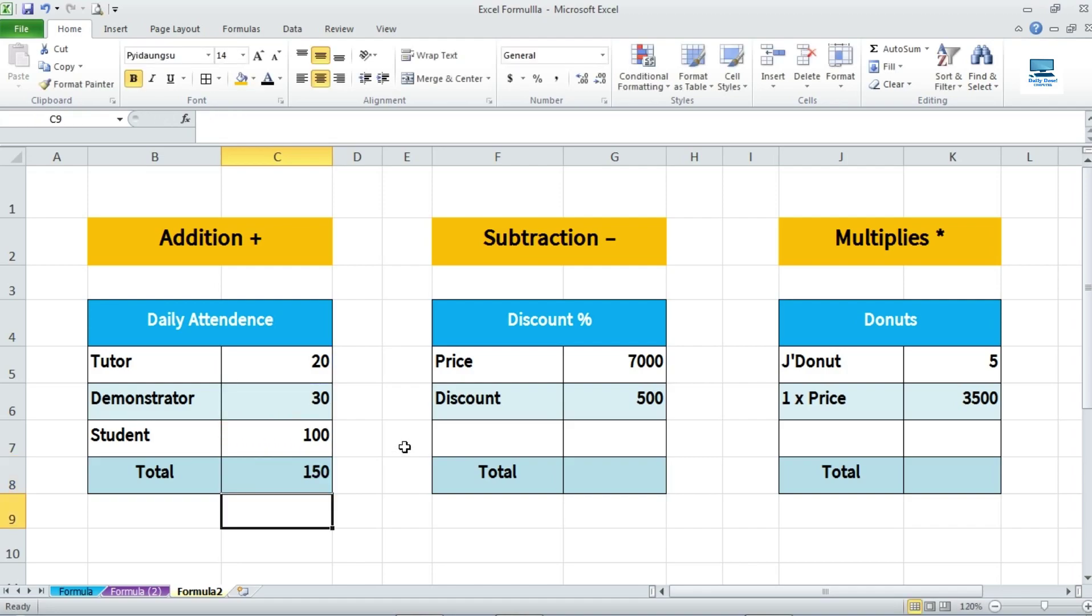
pyautogui.press('Up')
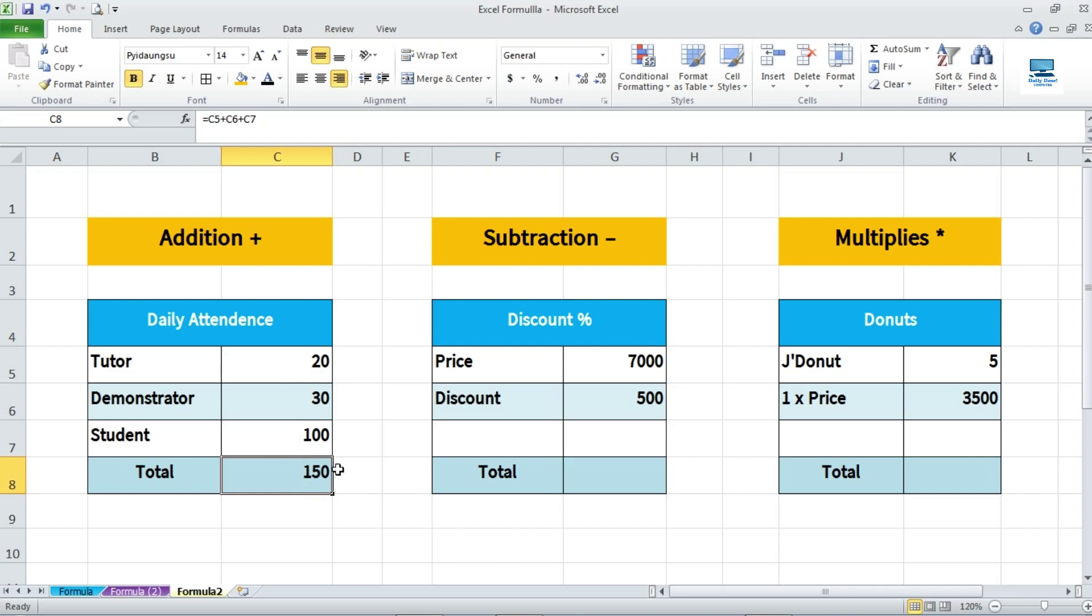
pyautogui.click(573, 242)
pyautogui.click(590, 337)
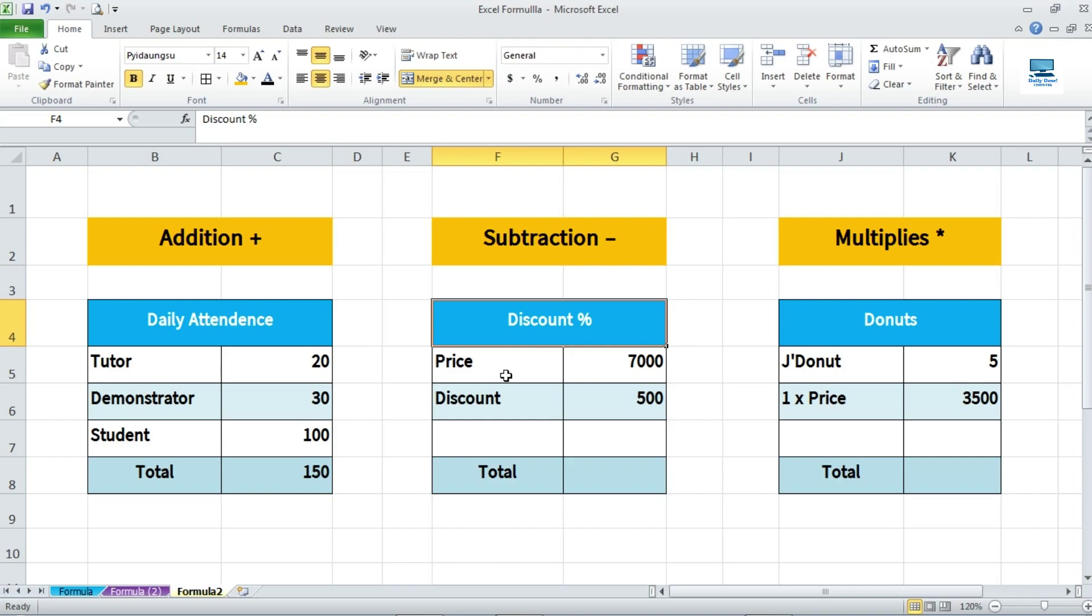
pyautogui.click(608, 371)
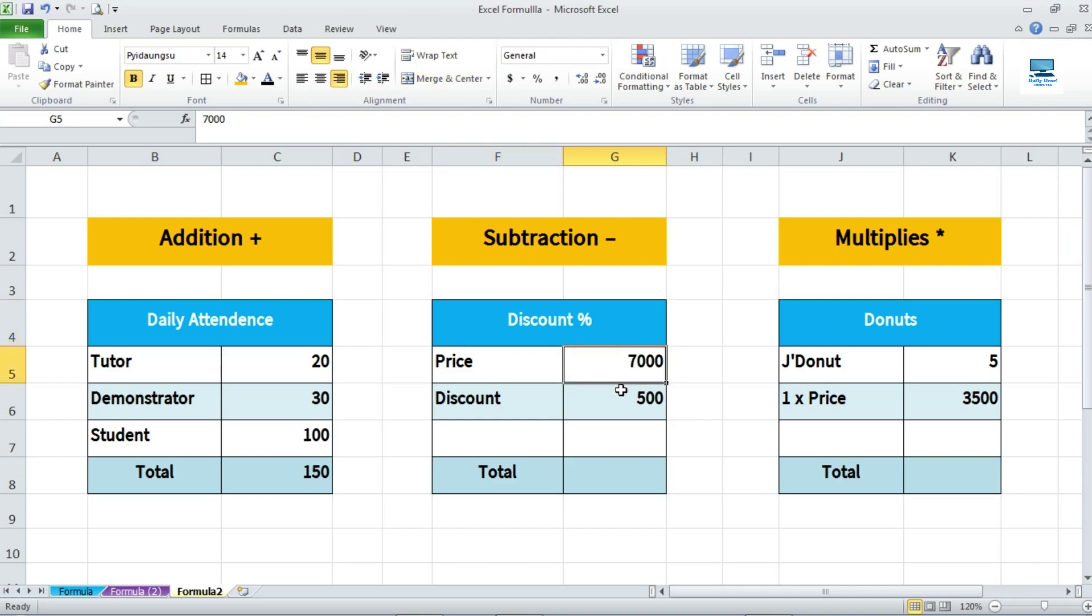
pyautogui.click(485, 394)
pyautogui.click(613, 414)
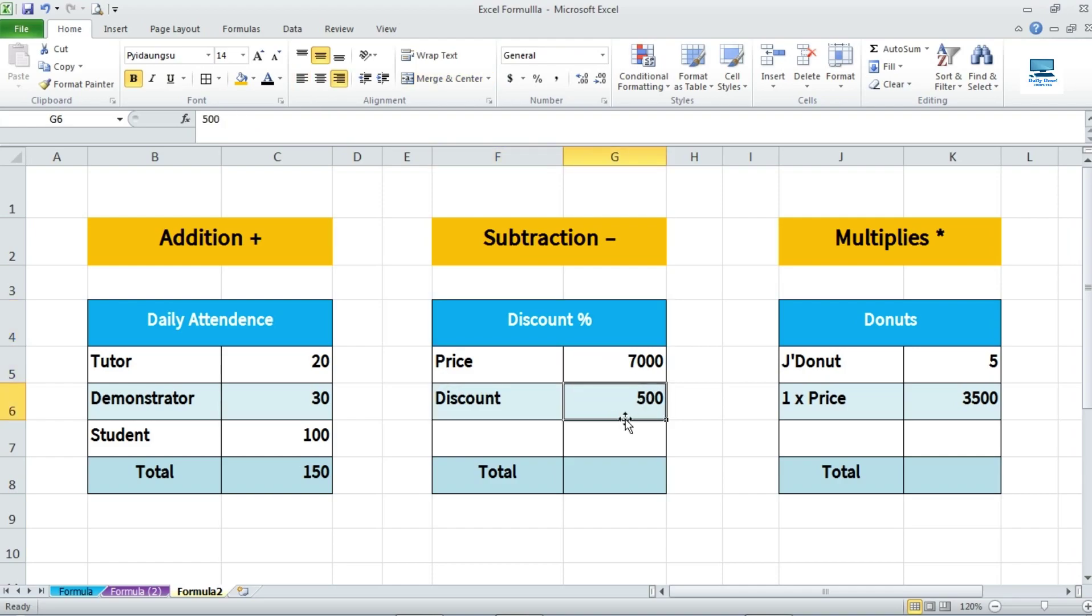
pyautogui.click(622, 373)
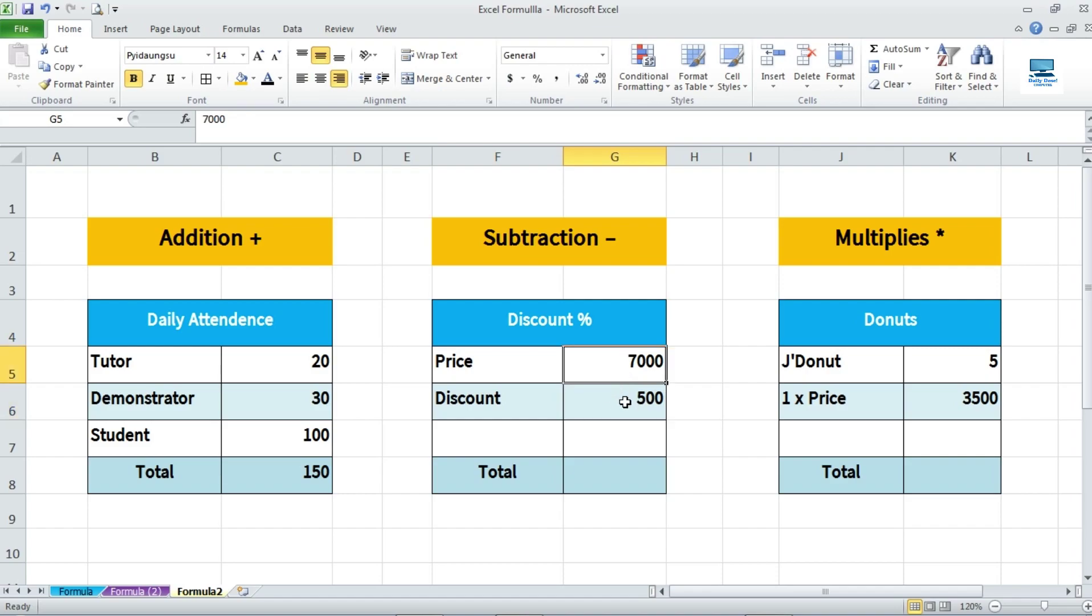
pyautogui.click(625, 401)
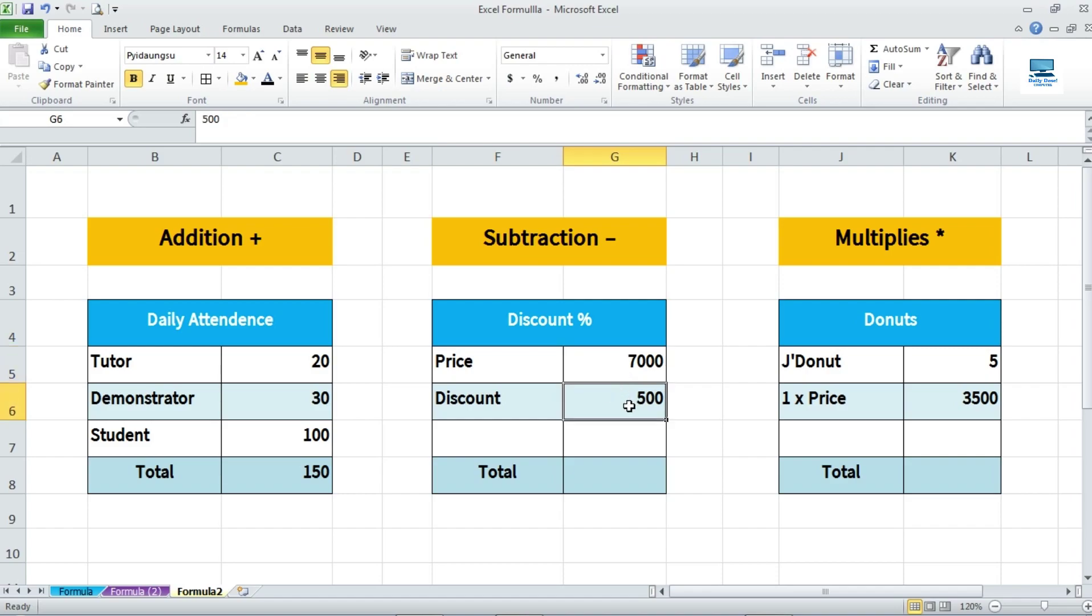
pyautogui.click(626, 373)
pyautogui.click(627, 394)
pyautogui.click(576, 479)
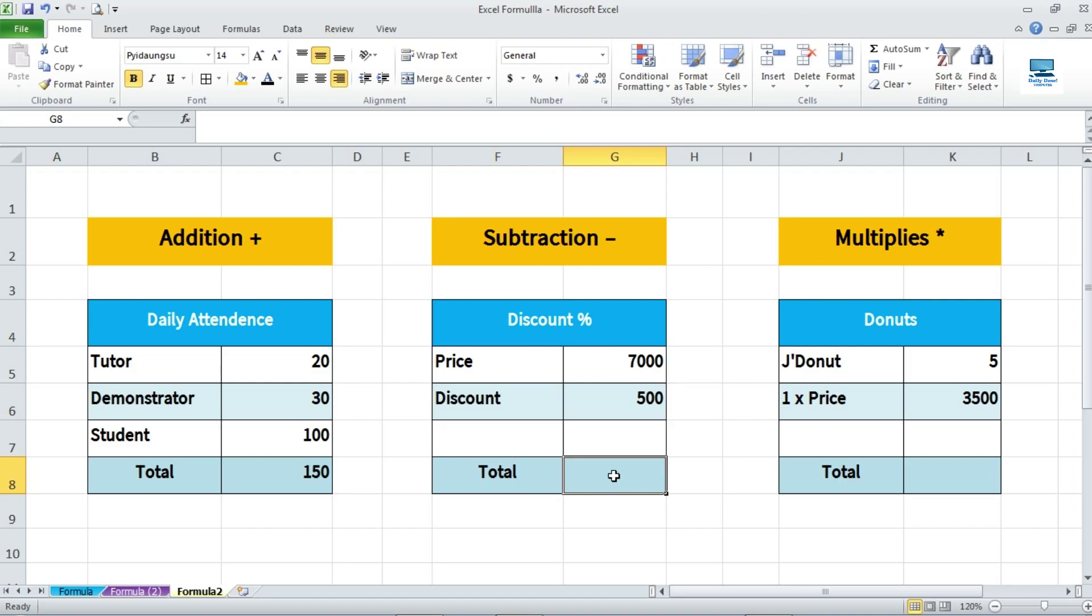
# Enter =G5-G6 in G8 so Price minus Discount shows 6500, then review it
pyautogui.write('=')
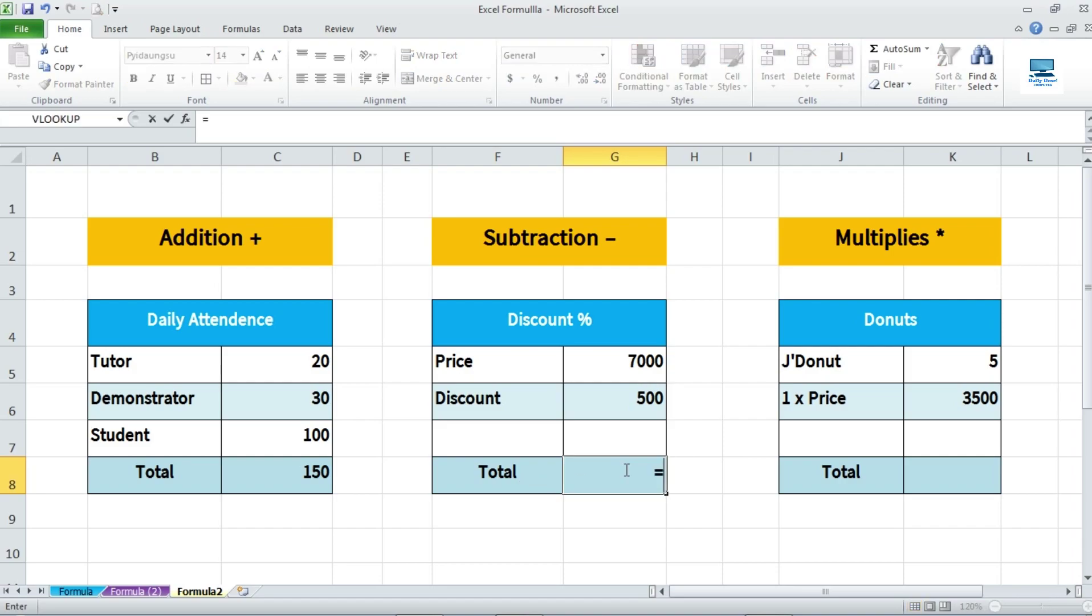
pyautogui.click(655, 369)
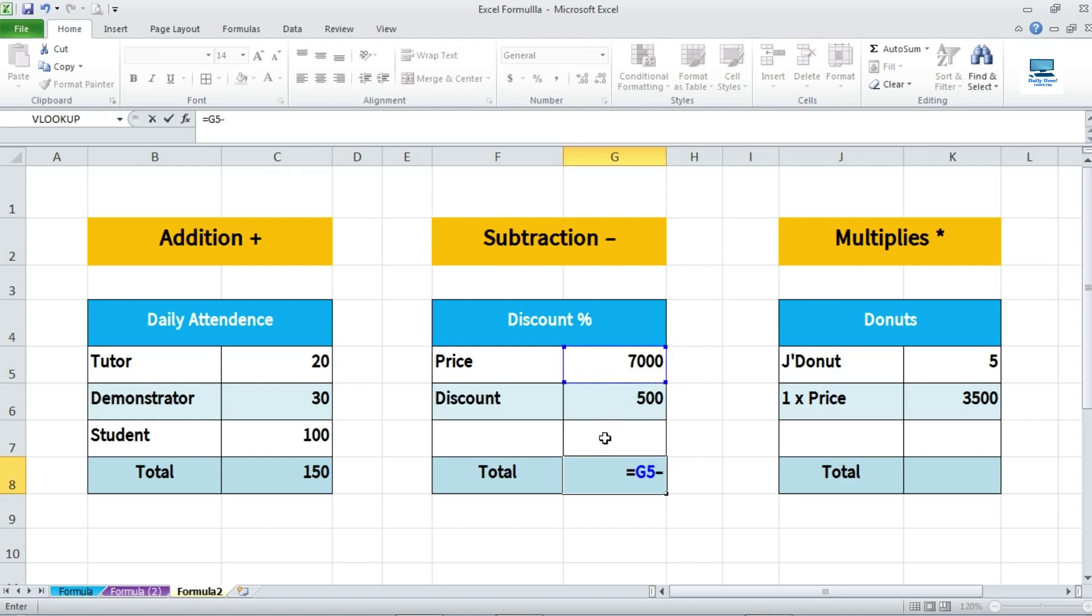
pyautogui.click(624, 403)
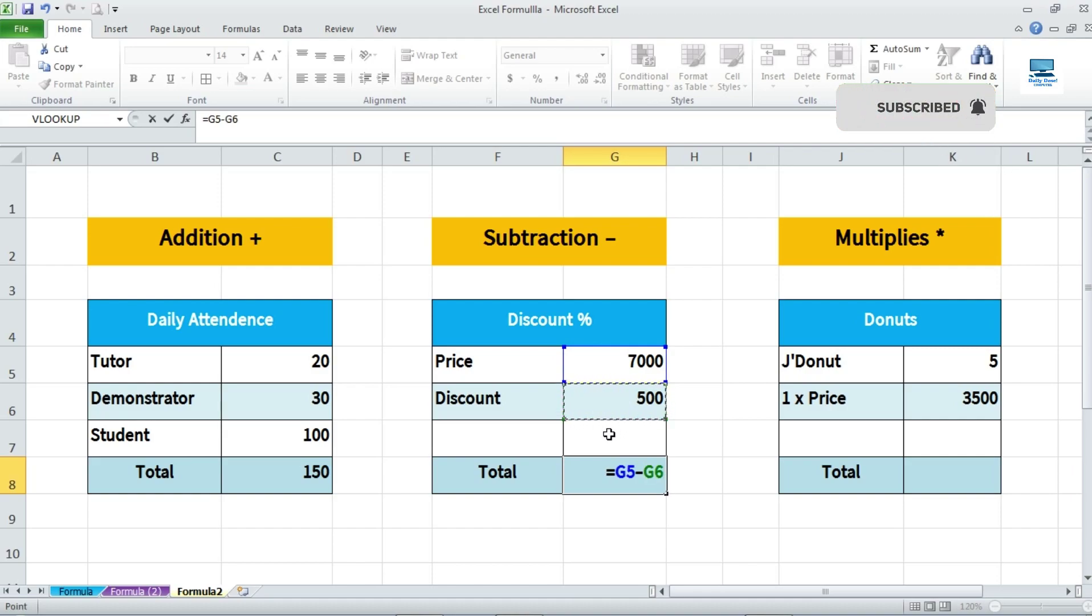
pyautogui.press('Return')
pyautogui.click(642, 486)
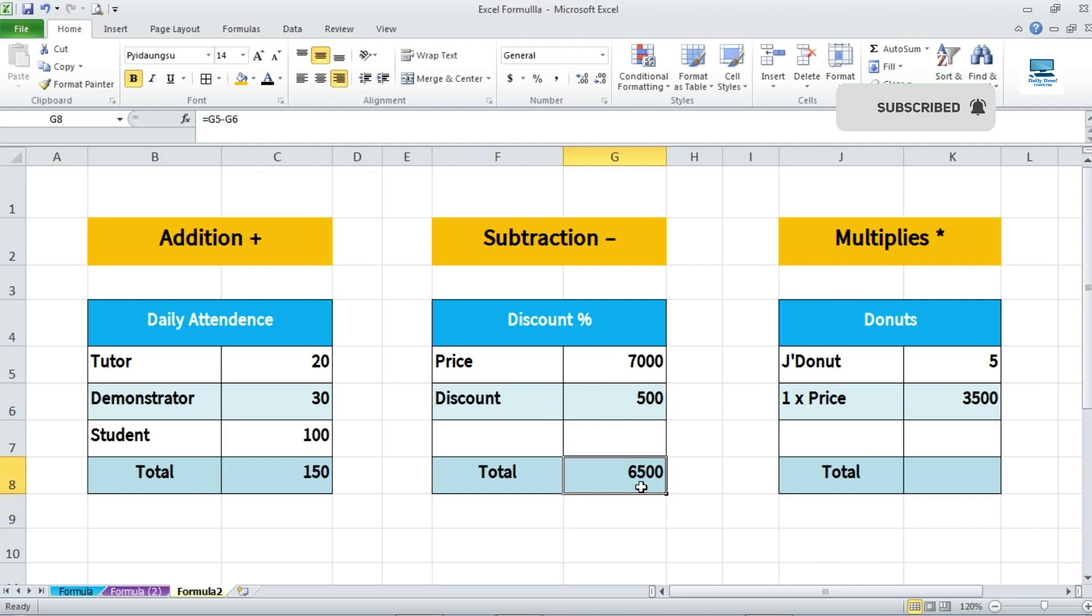
pyautogui.click(644, 368)
pyautogui.click(647, 396)
pyautogui.click(644, 482)
# Scroll right to the Multiplies and Division tables, inspect the * heading, then switch to the browser
pyautogui.click(615, 252)
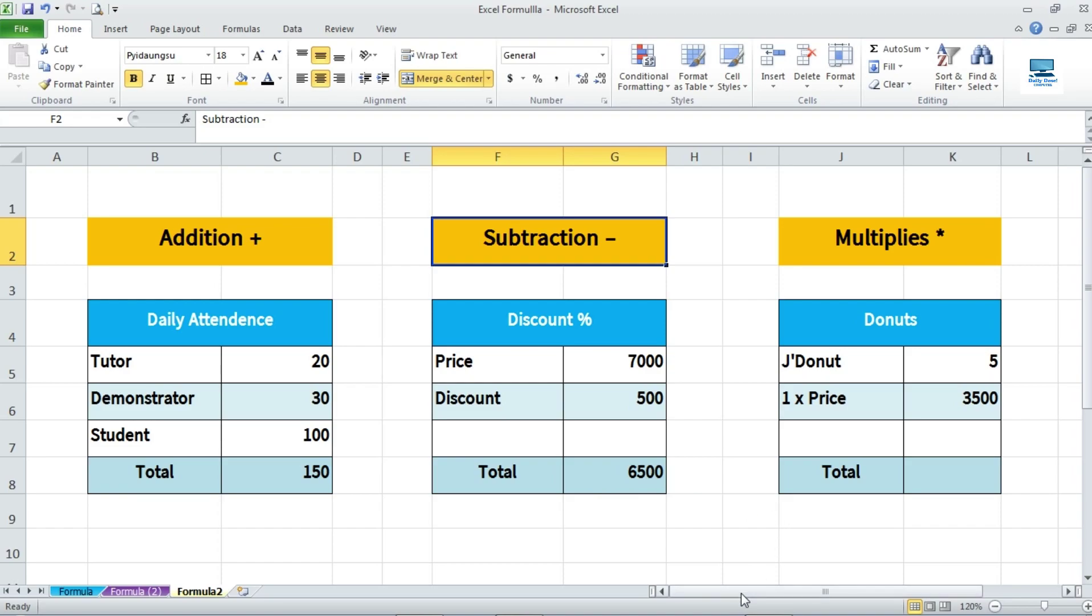
pyautogui.moveTo(742, 590); pyautogui.dragTo(788, 596)
pyautogui.click(725, 262)
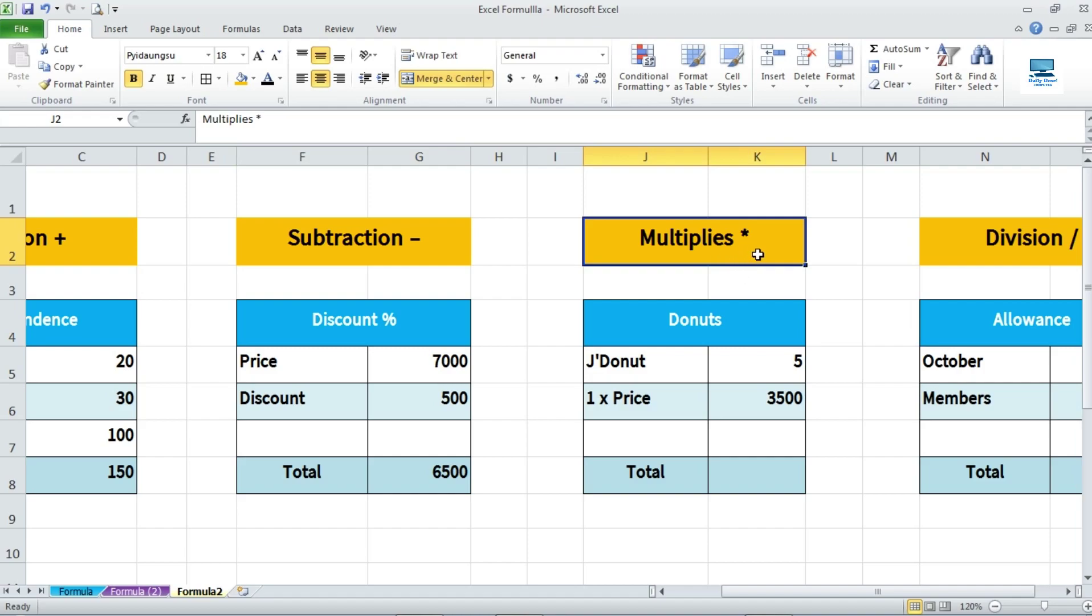
pyautogui.doubleClick(747, 240)
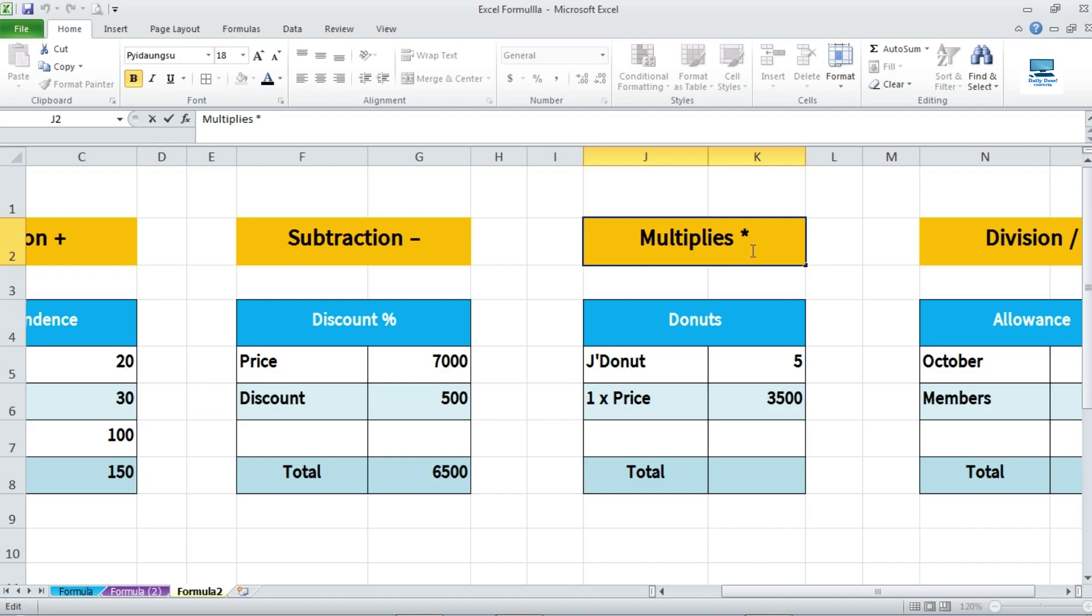
pyautogui.click(722, 311)
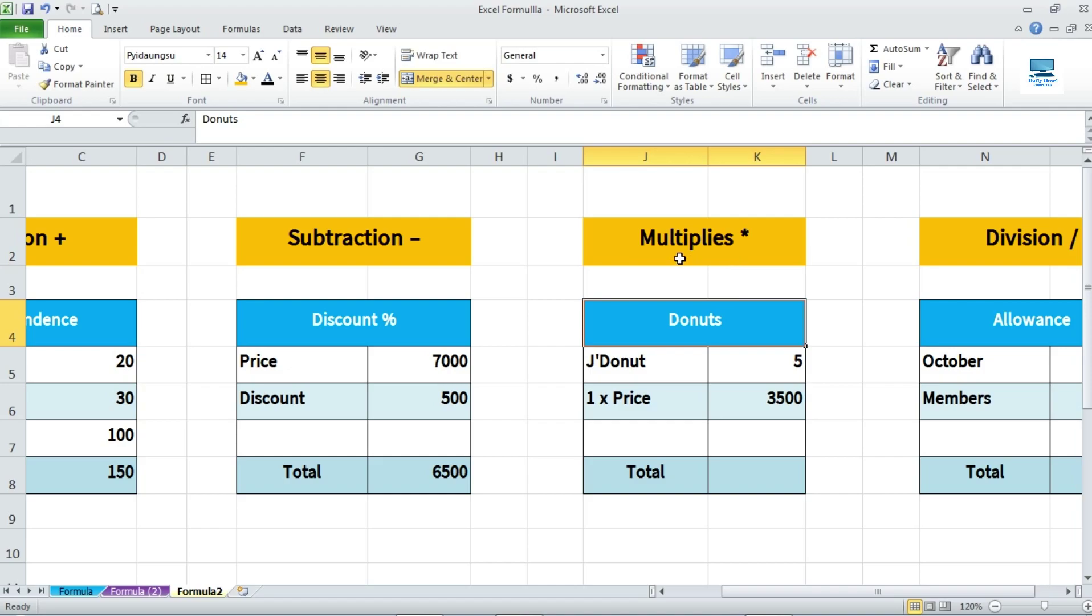
pyautogui.click(519, 603)
# Read the 'What is an Asterisk?' article in Firefox, then return to Excel
pyautogui.click(385, 7)
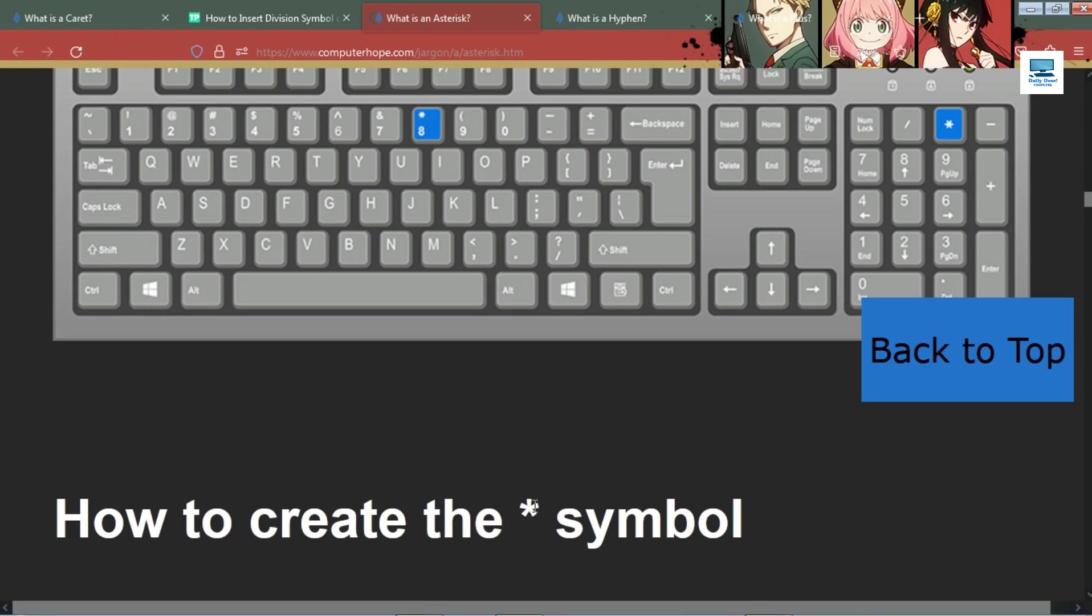
pyautogui.click(420, 598)
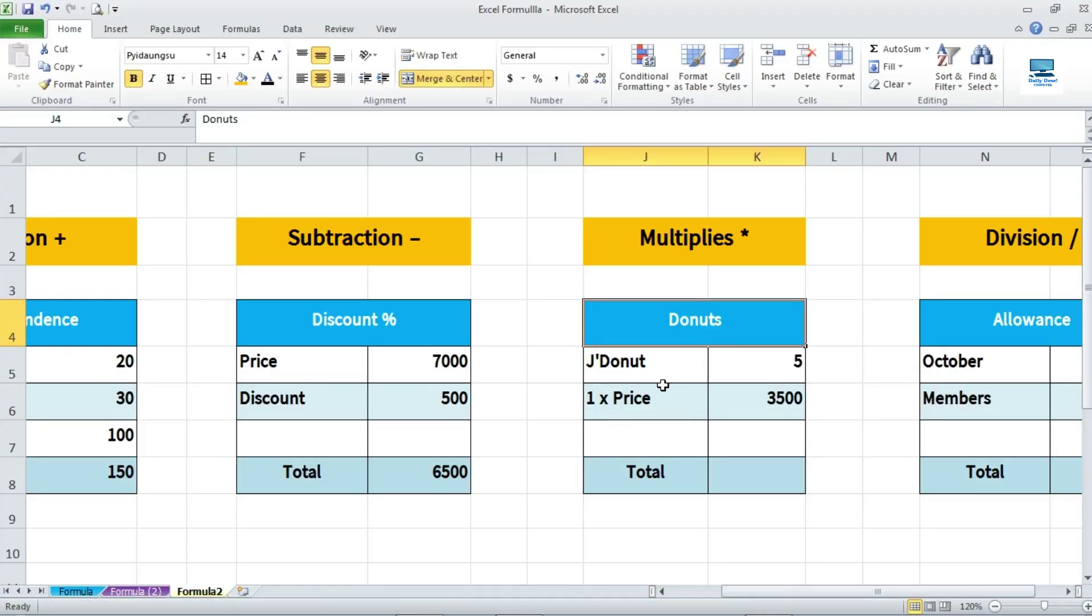
# Review the Donuts values: J'Donut quantity 5 and 1 x Price 3500
pyautogui.click(649, 372)
pyautogui.click(778, 372)
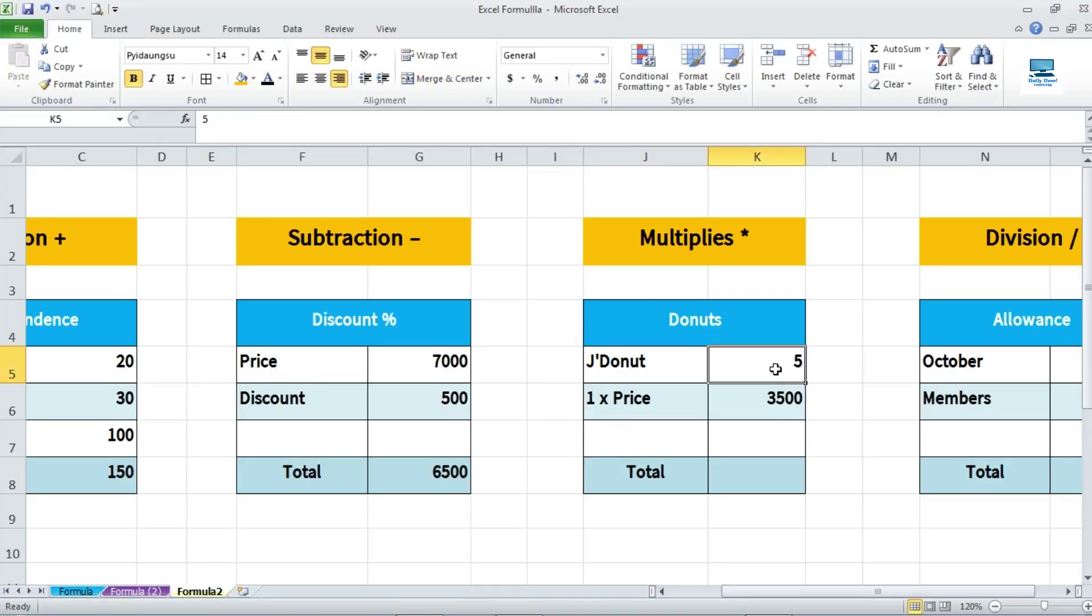
pyautogui.click(633, 403)
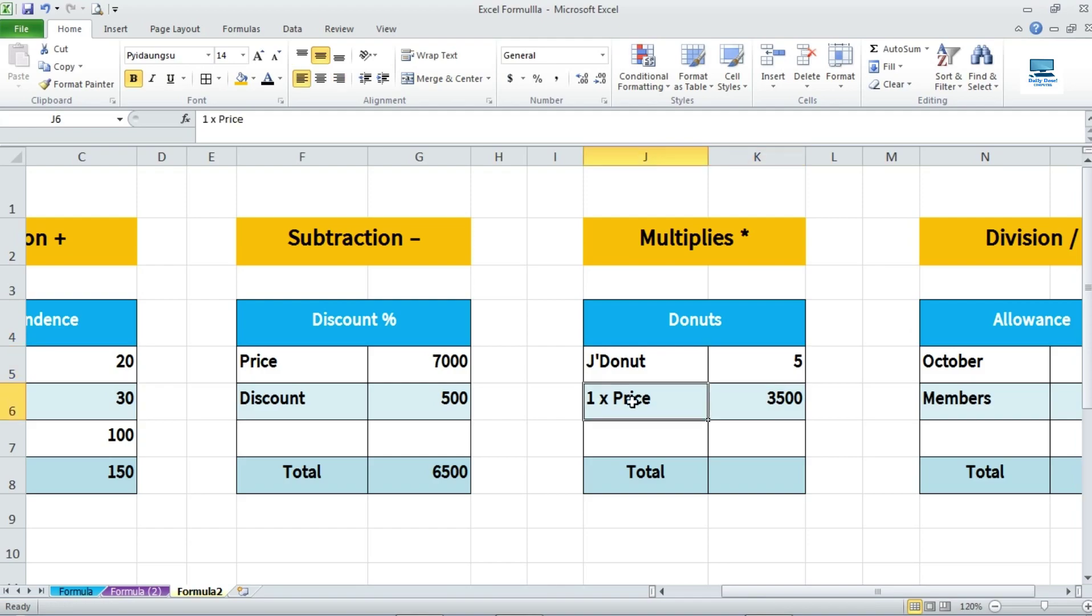
pyautogui.click(782, 407)
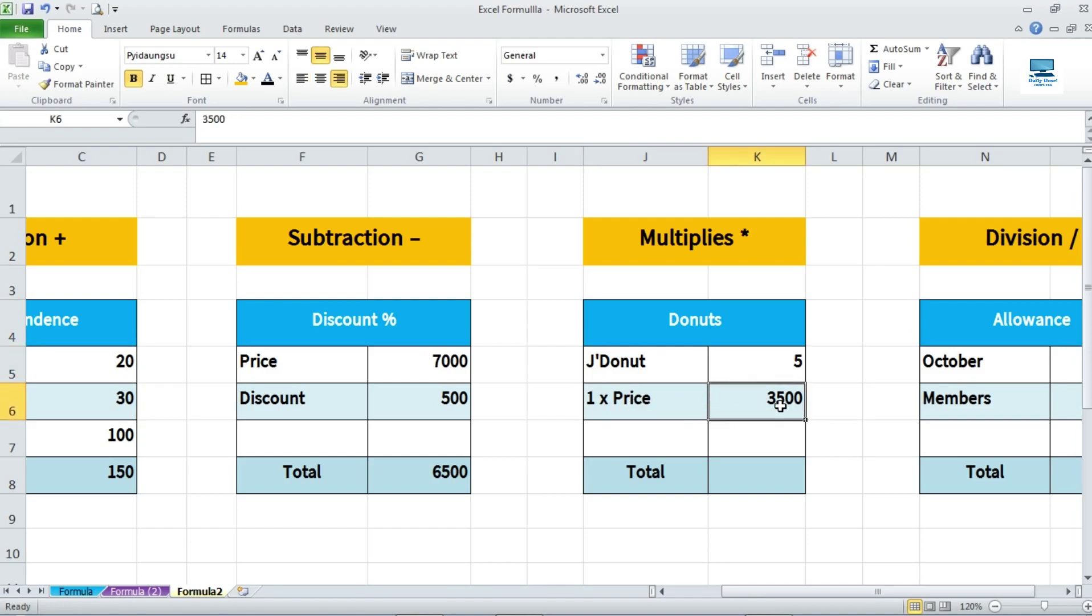
pyautogui.click(651, 368)
pyautogui.click(788, 376)
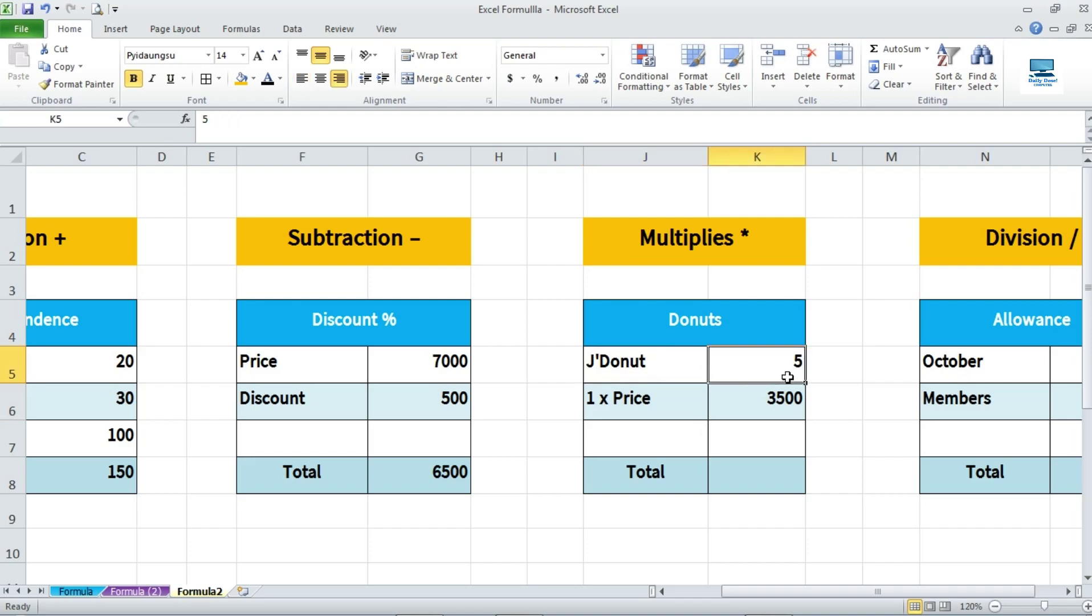
pyautogui.click(662, 402)
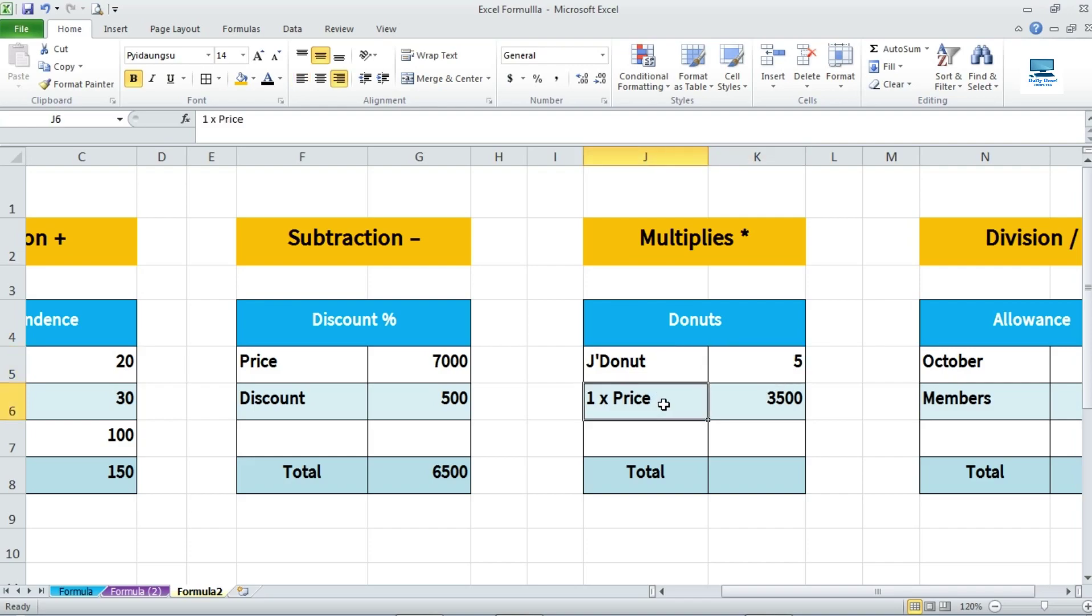
pyautogui.click(766, 405)
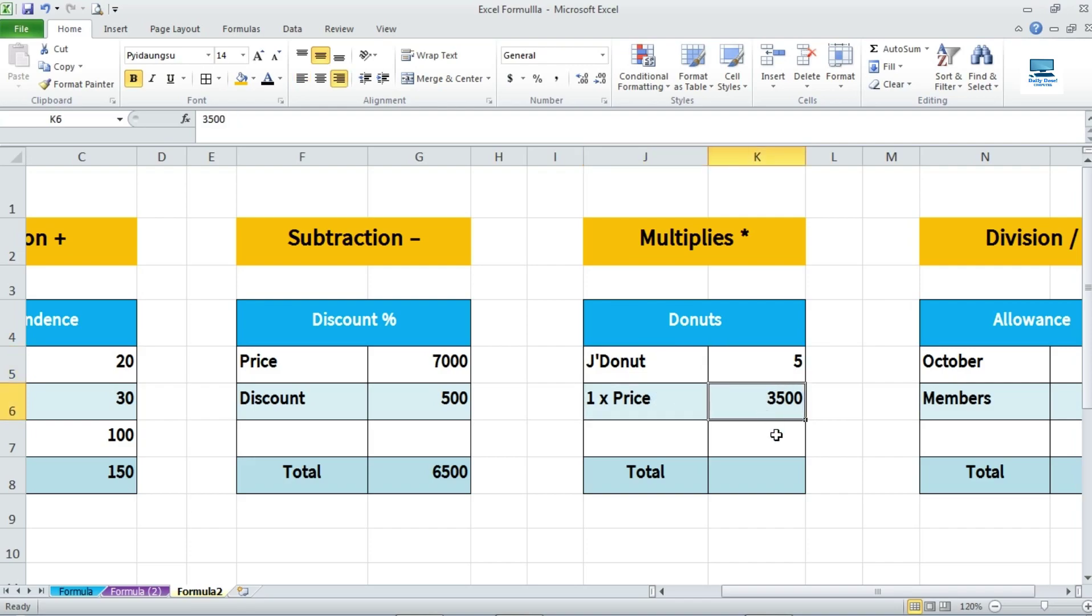
pyautogui.click(793, 371)
pyautogui.click(784, 401)
pyautogui.click(721, 251)
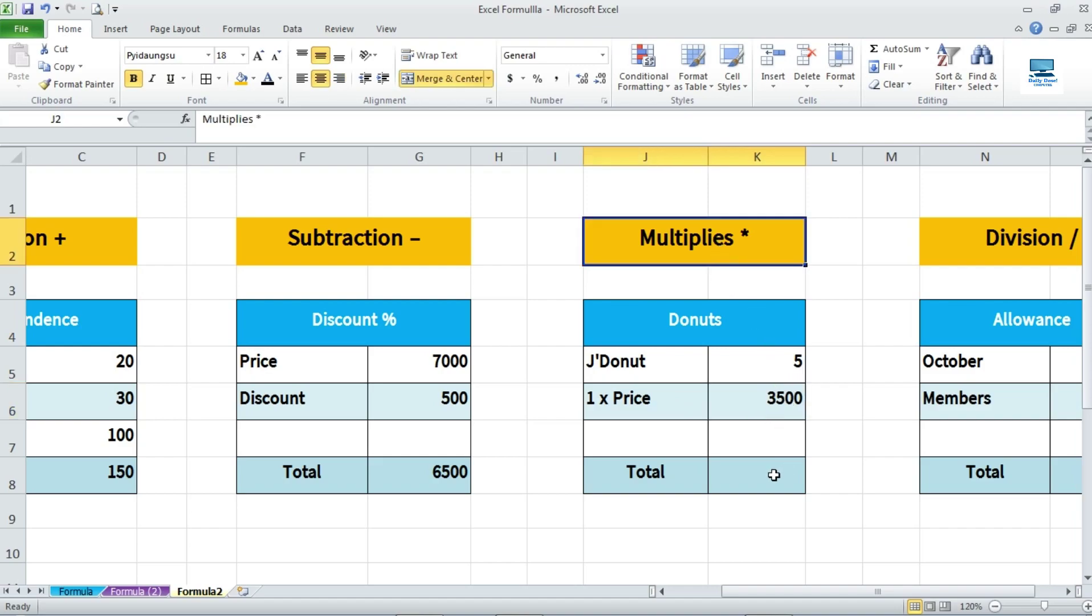
# Enter =K5*K6 in K8 to multiply the donut count by the price, giving 17500
pyautogui.click(738, 480)
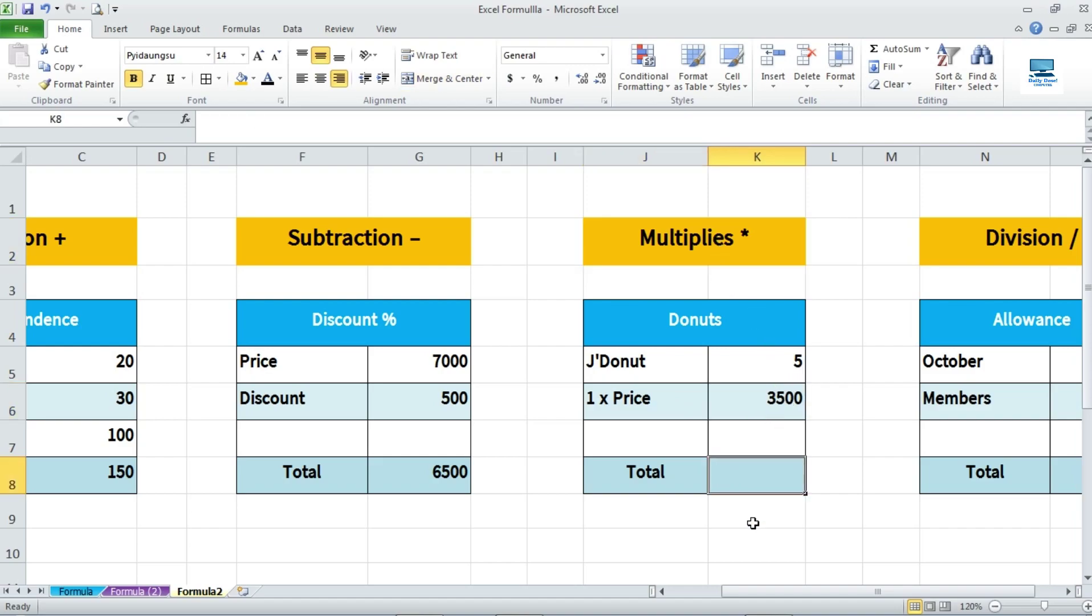
pyautogui.write('=')
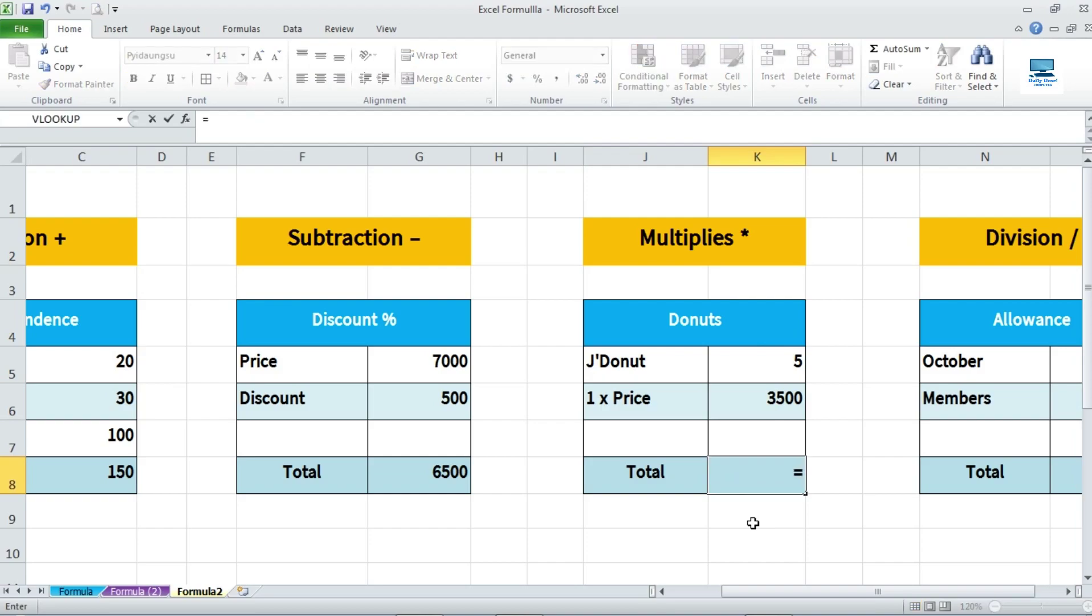
pyautogui.click(754, 368)
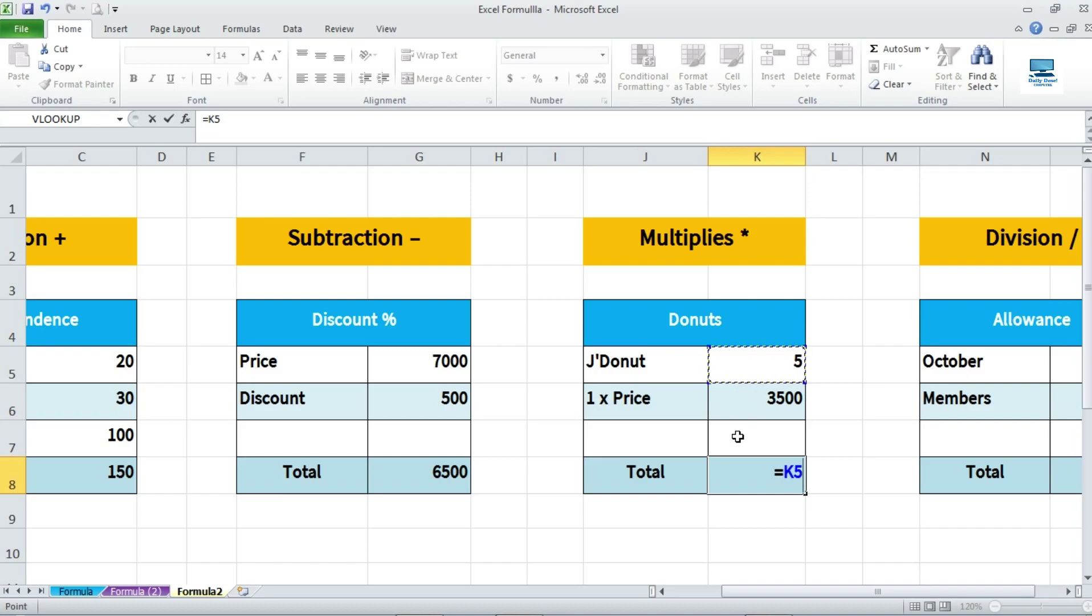
pyautogui.write('*')
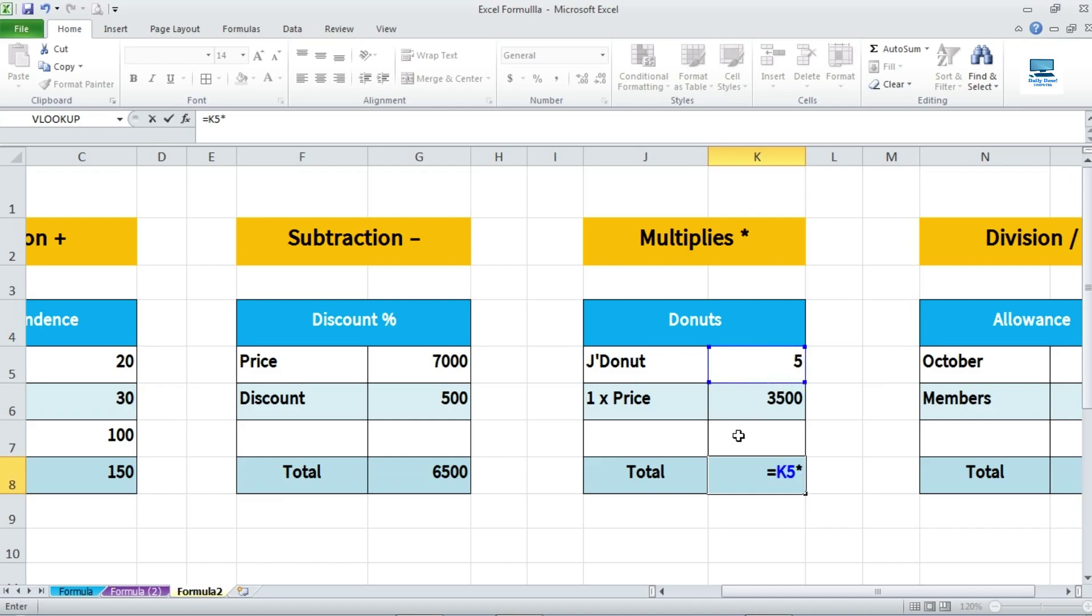
pyautogui.click(788, 407)
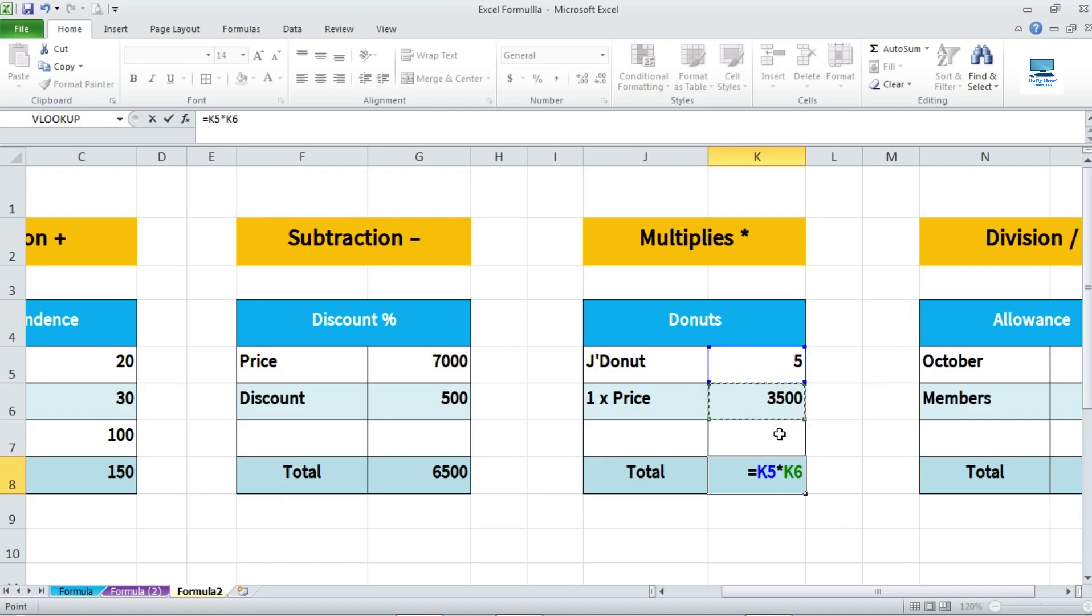
pyautogui.press('Return')
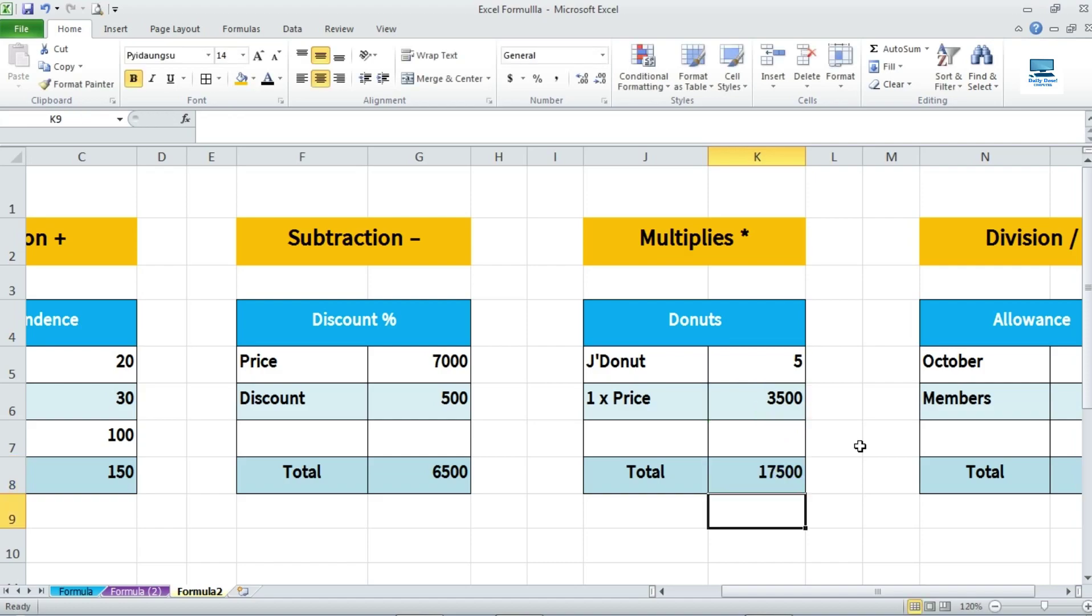
# Check the 17500 total's formula against the 3500 price and the * heading
pyautogui.click(778, 479)
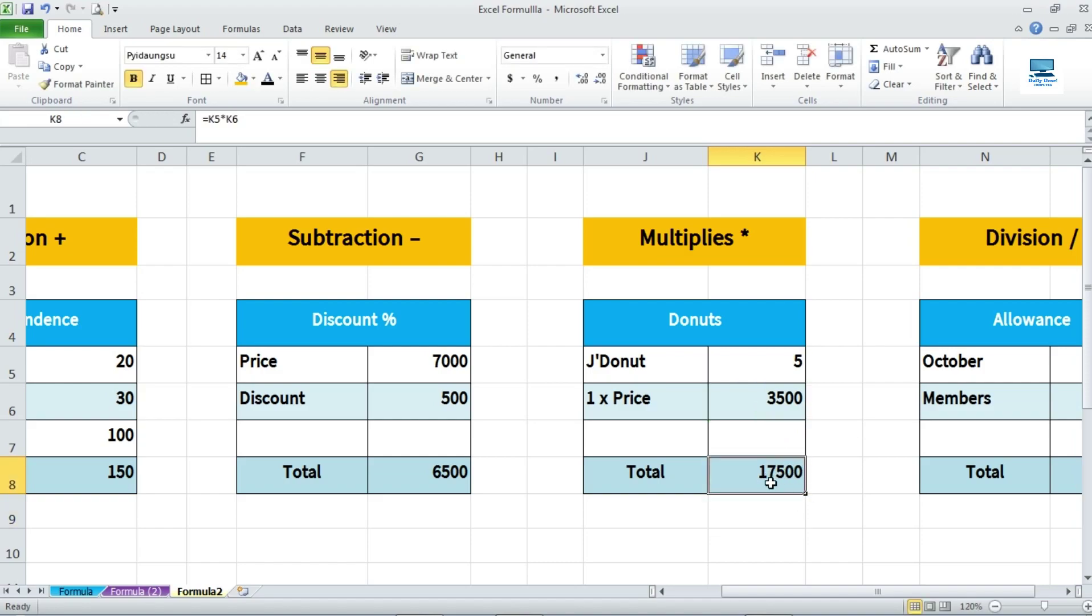
pyautogui.click(773, 400)
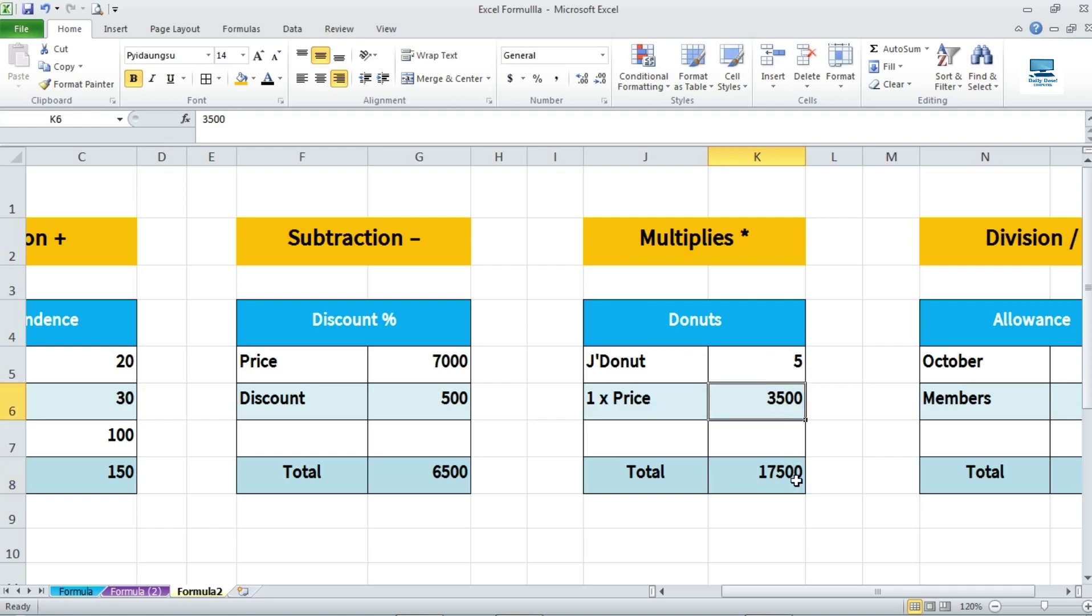
pyautogui.click(787, 481)
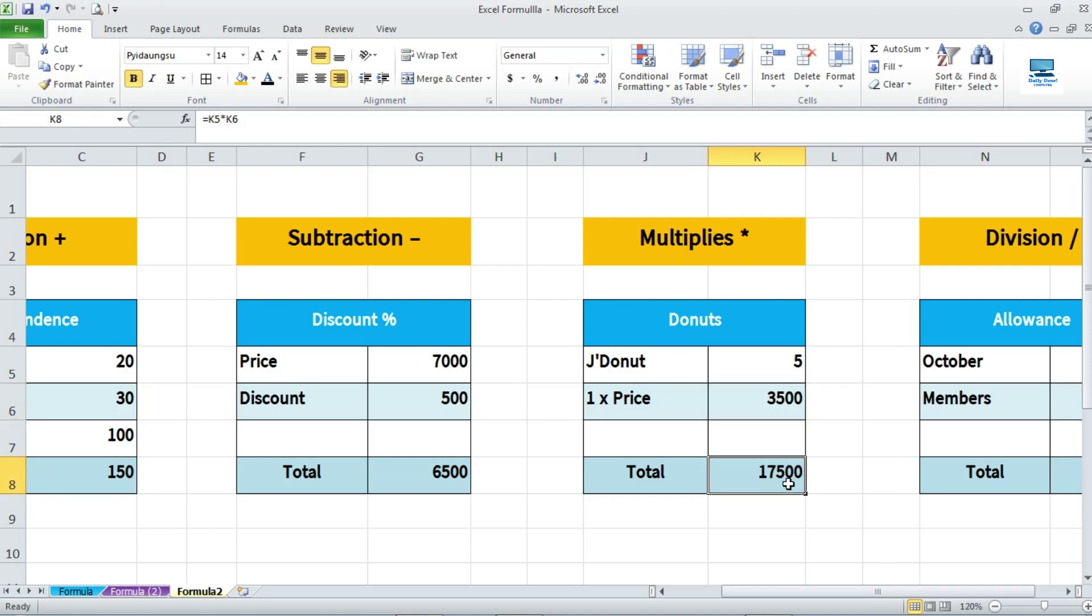
pyautogui.click(717, 238)
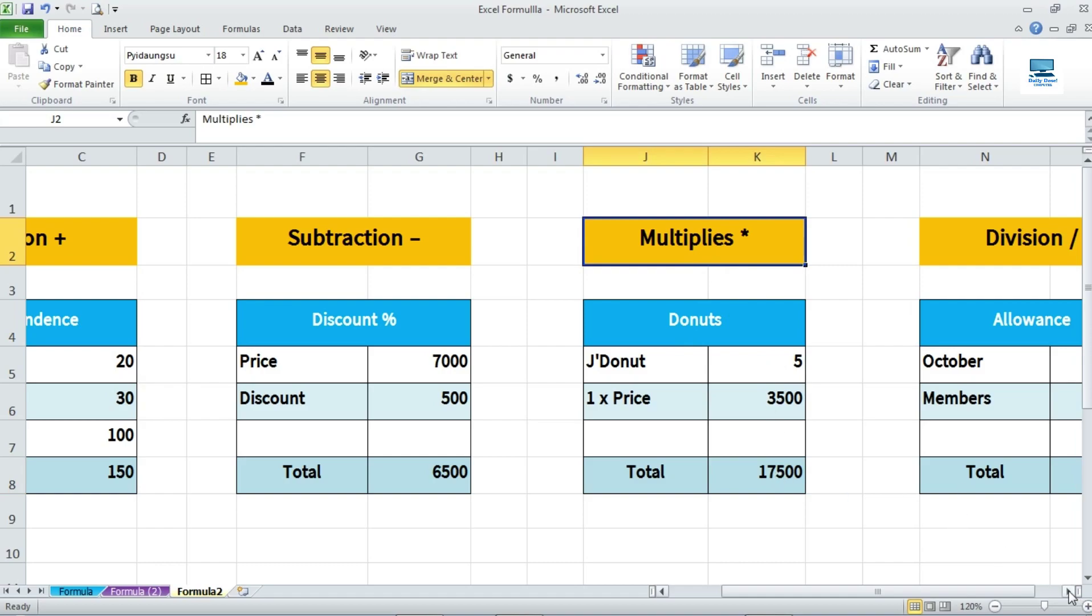
# Scroll to the Division table and review the Allowance values: October 50000, Members 5
pyautogui.click(1071, 594)
pyautogui.click(1071, 594)
pyautogui.click(732, 231)
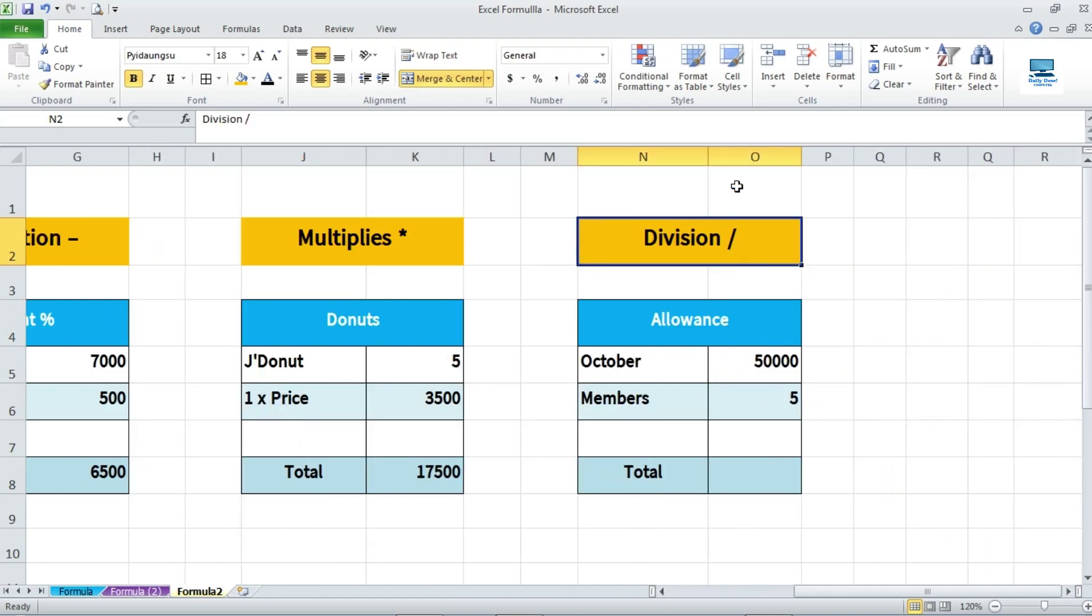
pyautogui.click(722, 332)
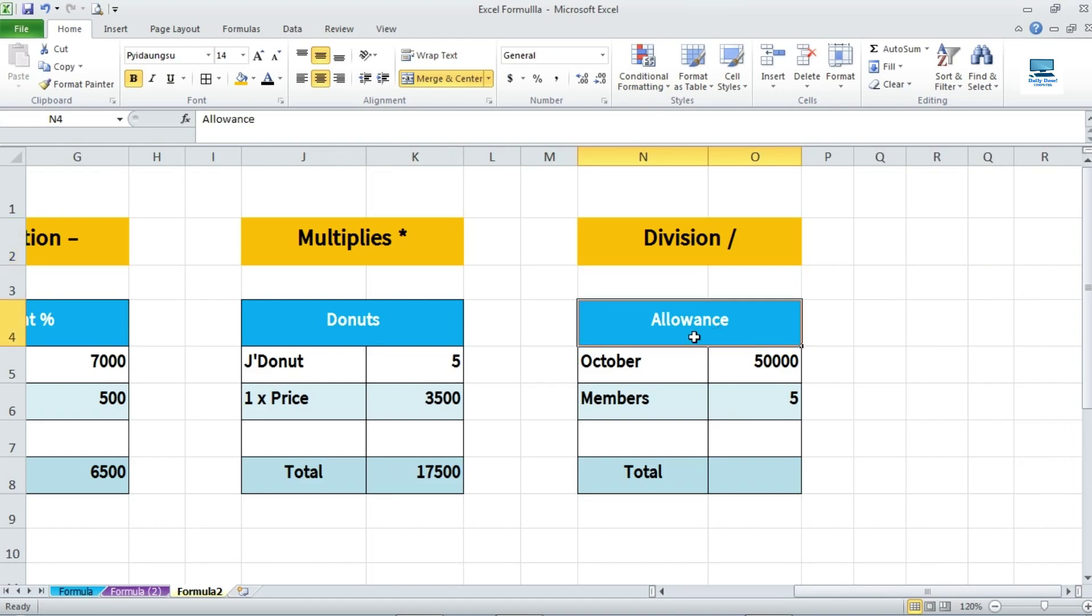
pyautogui.click(636, 372)
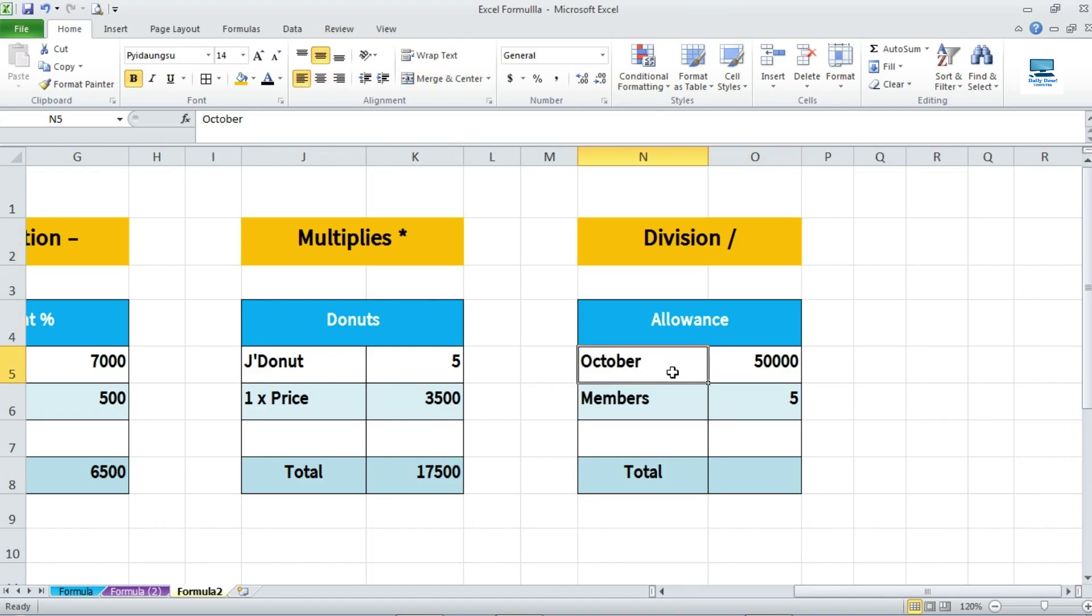
pyautogui.click(774, 368)
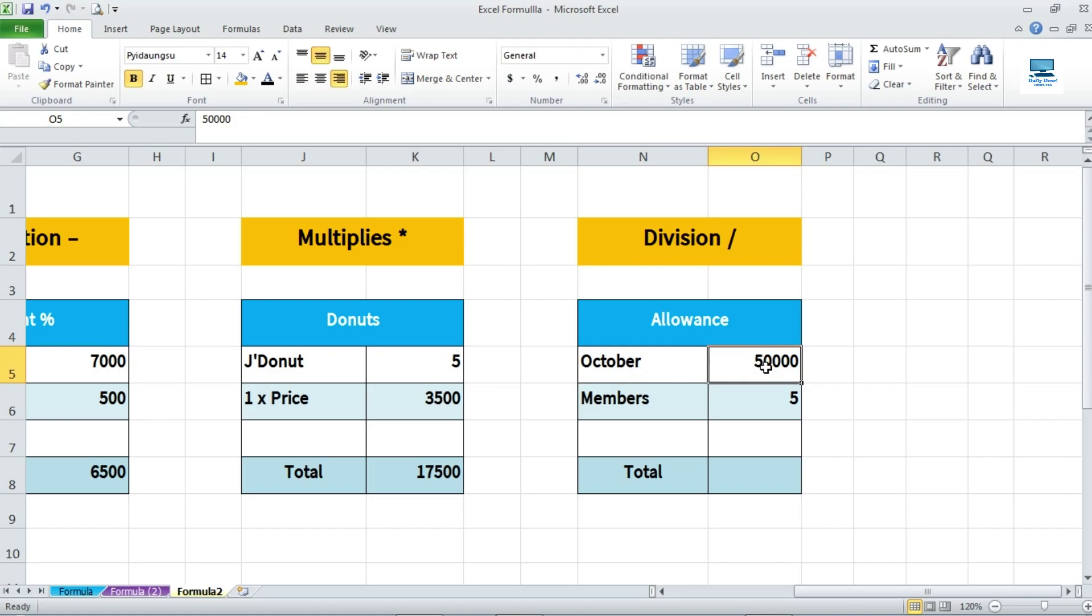
pyautogui.click(653, 406)
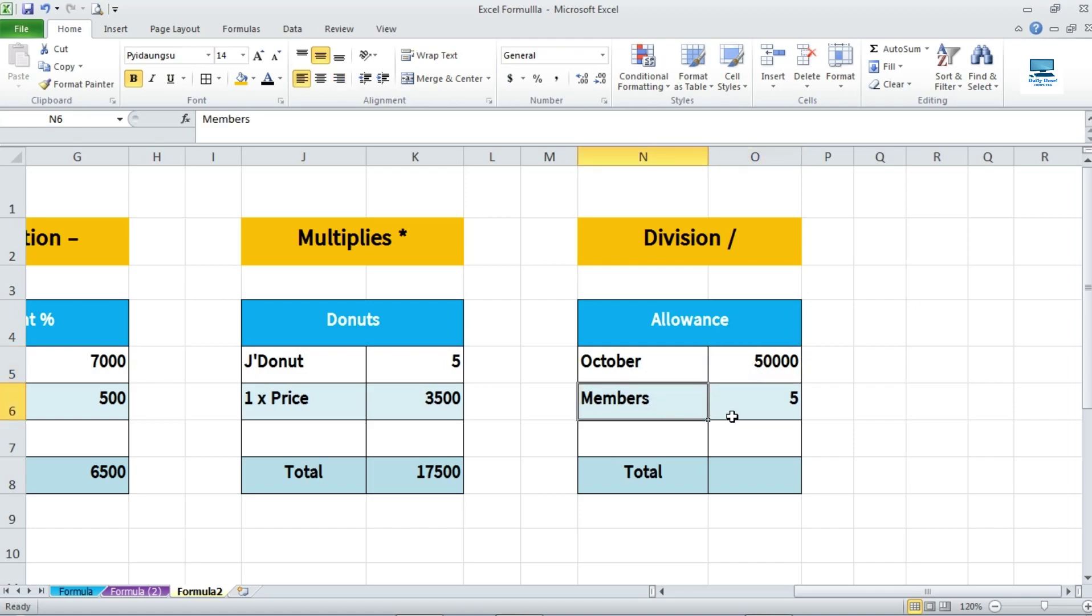
pyautogui.click(763, 402)
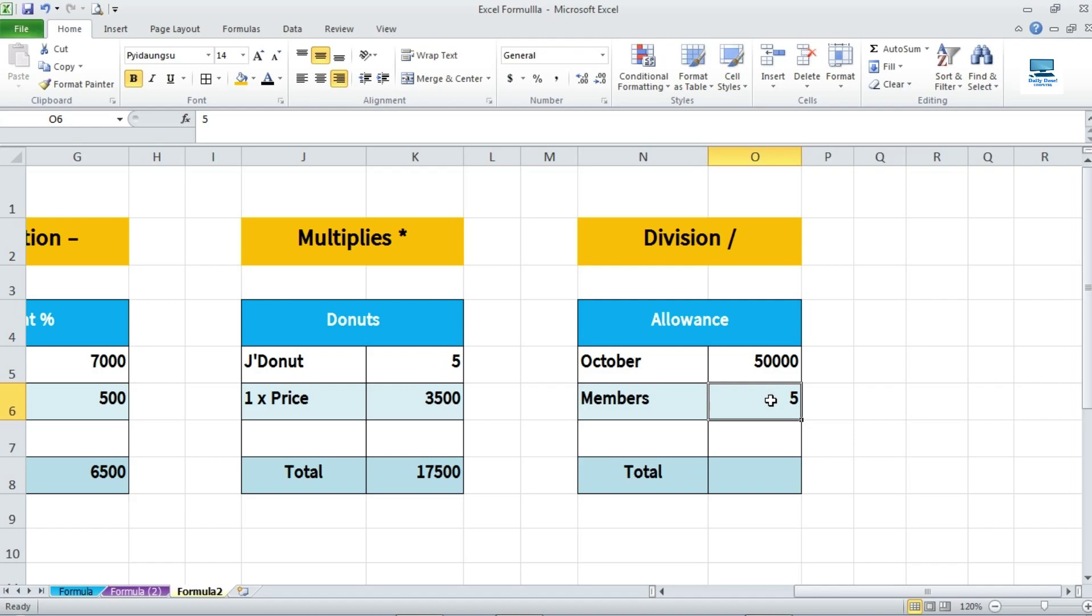
pyautogui.click(775, 372)
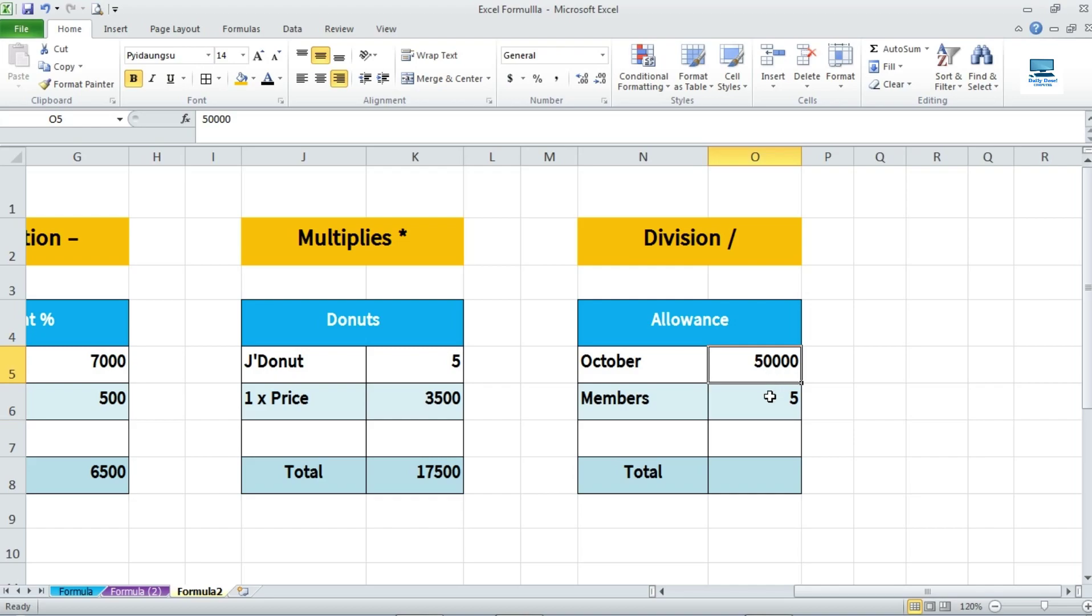
pyautogui.click(769, 400)
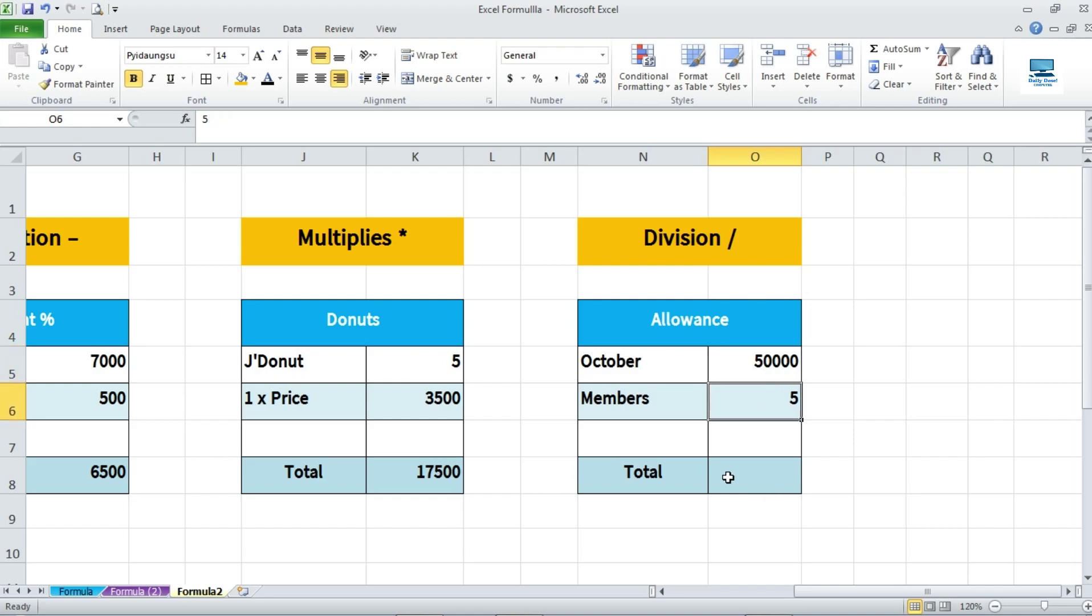
# Enter =O5/O6 in O8, check the 10000 result, and scroll back left
pyautogui.click(750, 476)
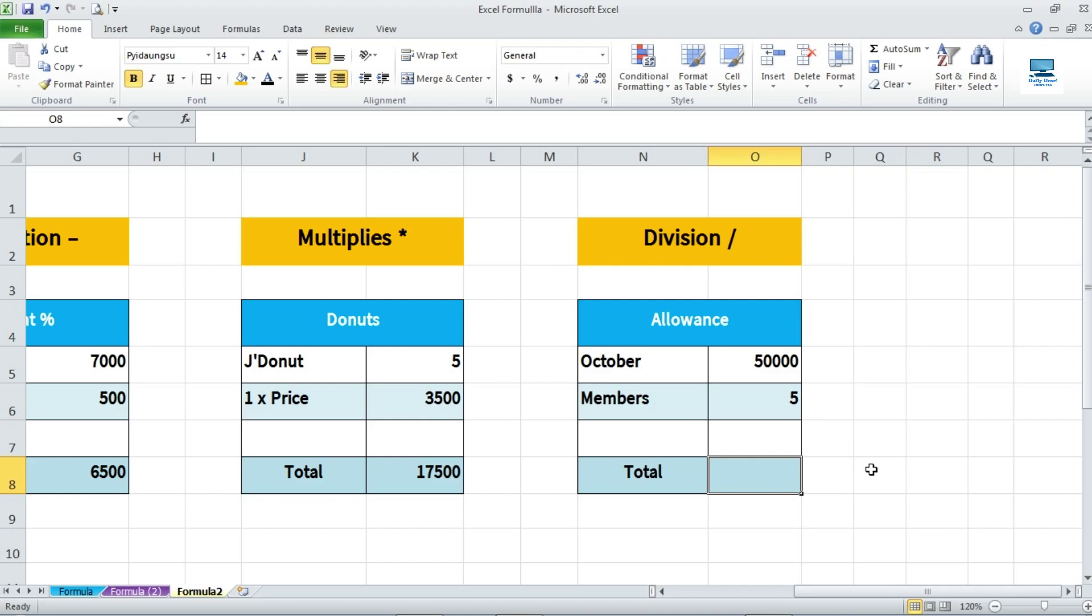
pyautogui.write('=')
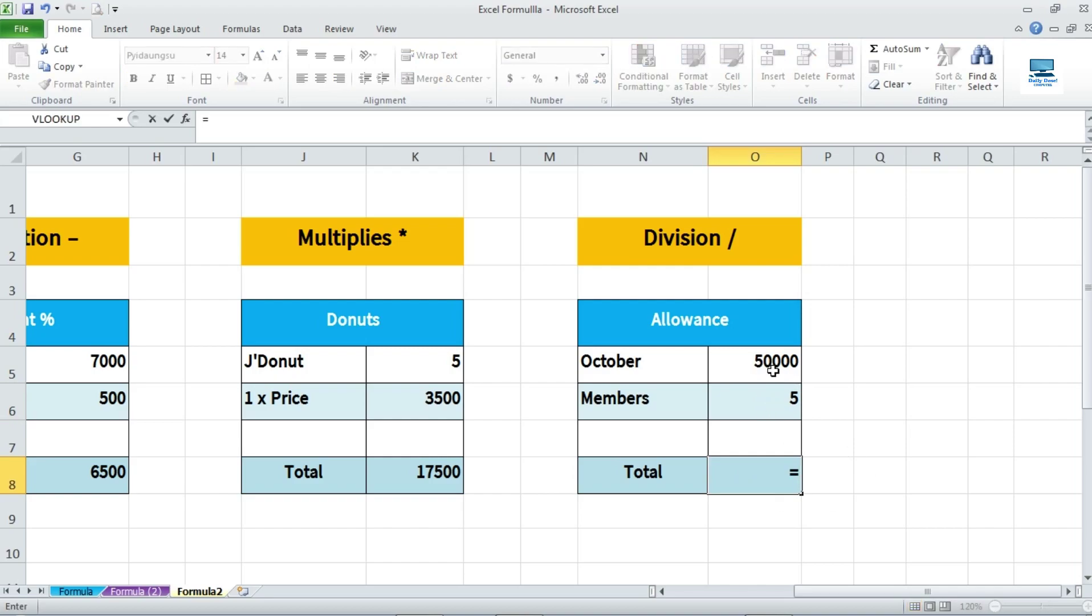
pyautogui.click(773, 370)
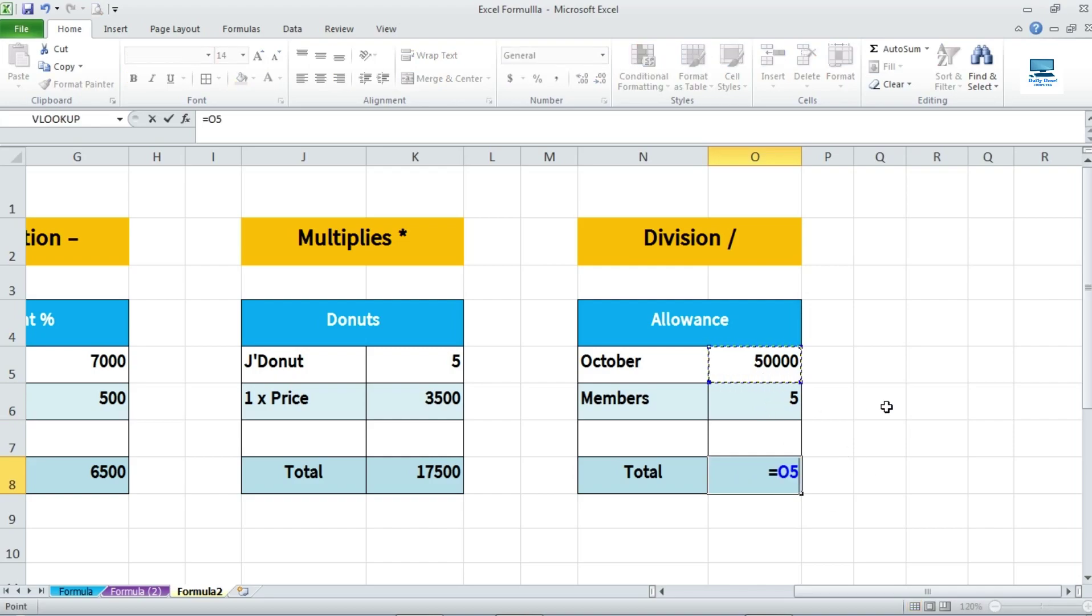
pyautogui.write('/')
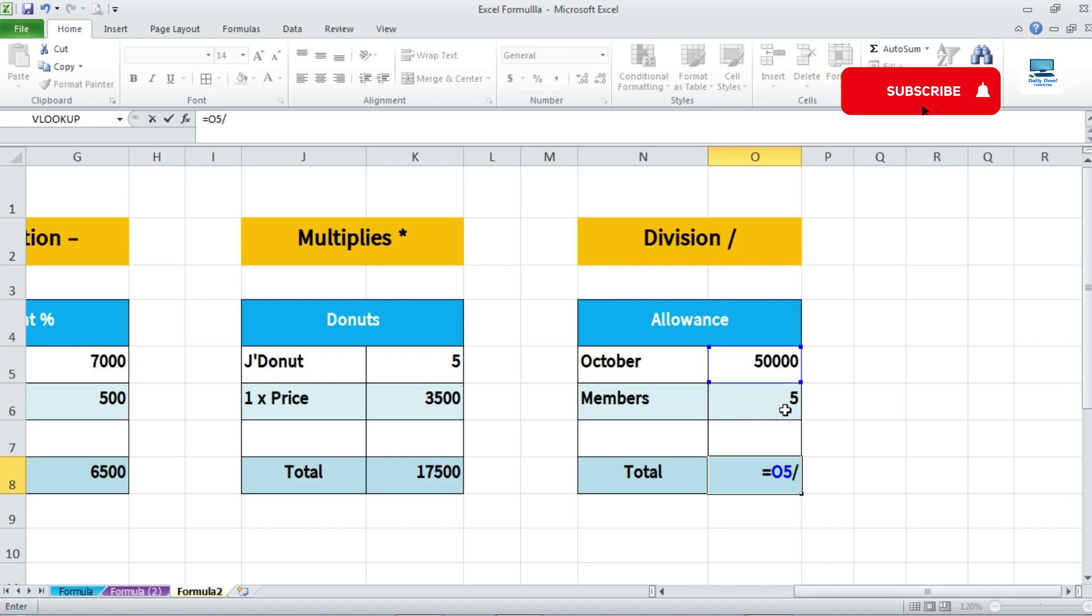
pyautogui.click(785, 410)
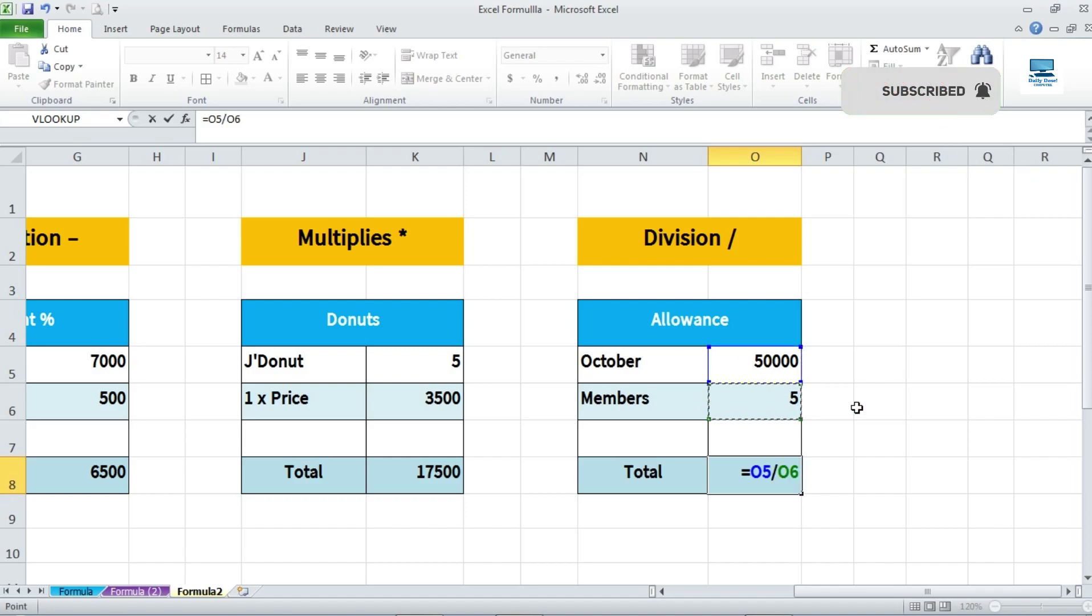
pyautogui.press('Return')
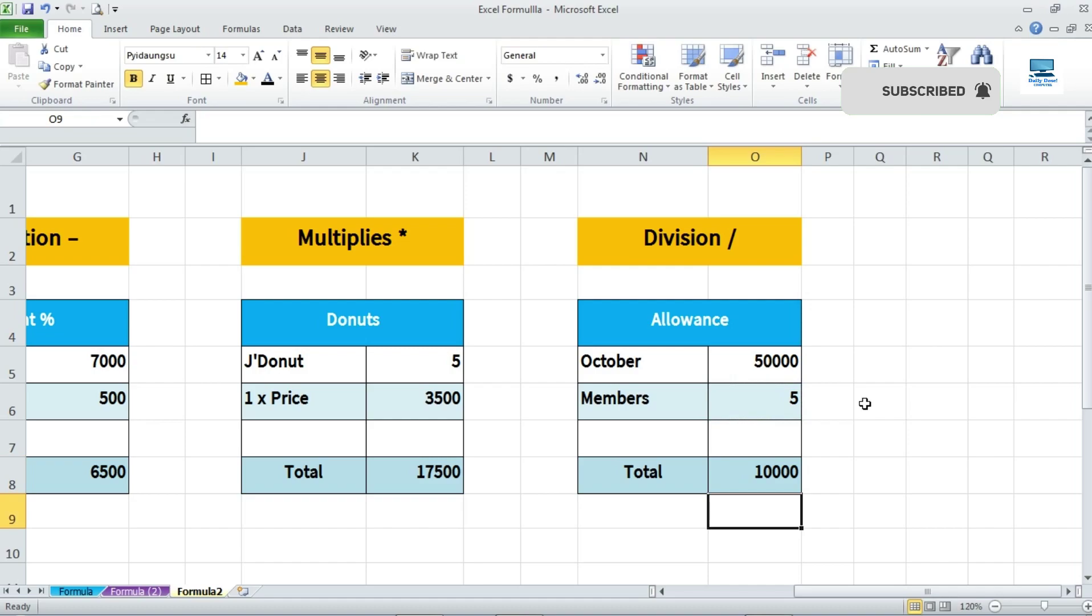
pyautogui.click(782, 479)
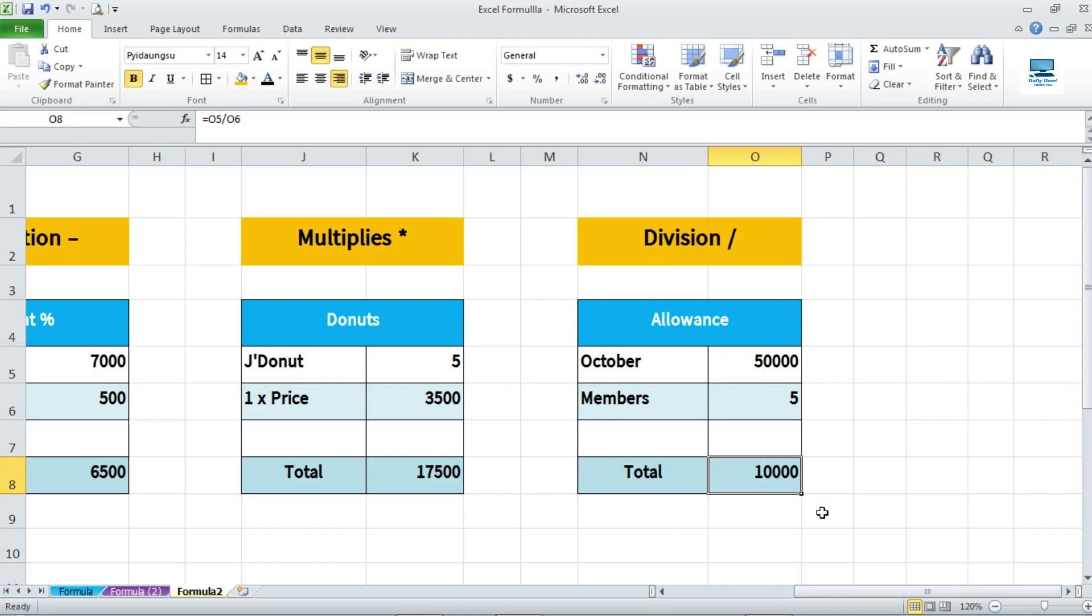
pyautogui.moveTo(838, 591); pyautogui.dragTo(707, 594)
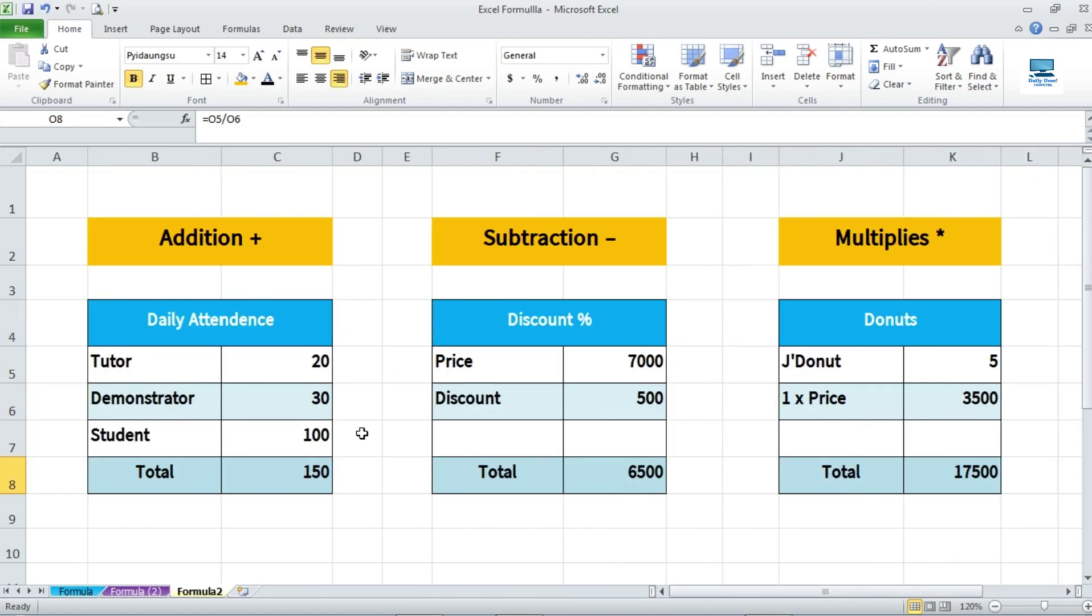
pyautogui.scroll(-1, 361, 419)
pyautogui.scroll(1, 361, 419)
pyautogui.scroll(-1, 295, 437)
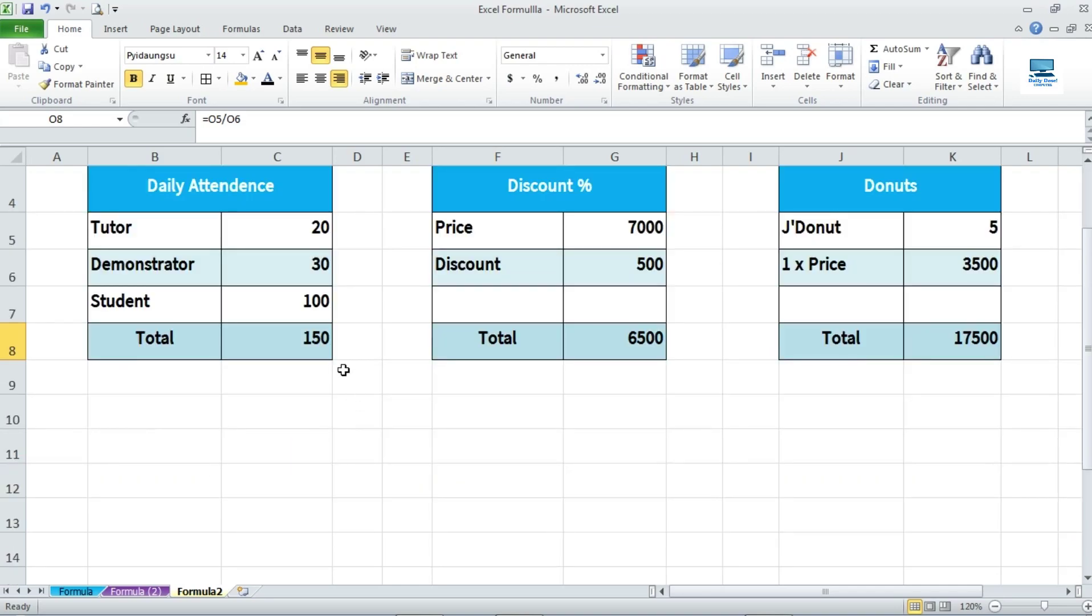
pyautogui.scroll(1, 325, 393)
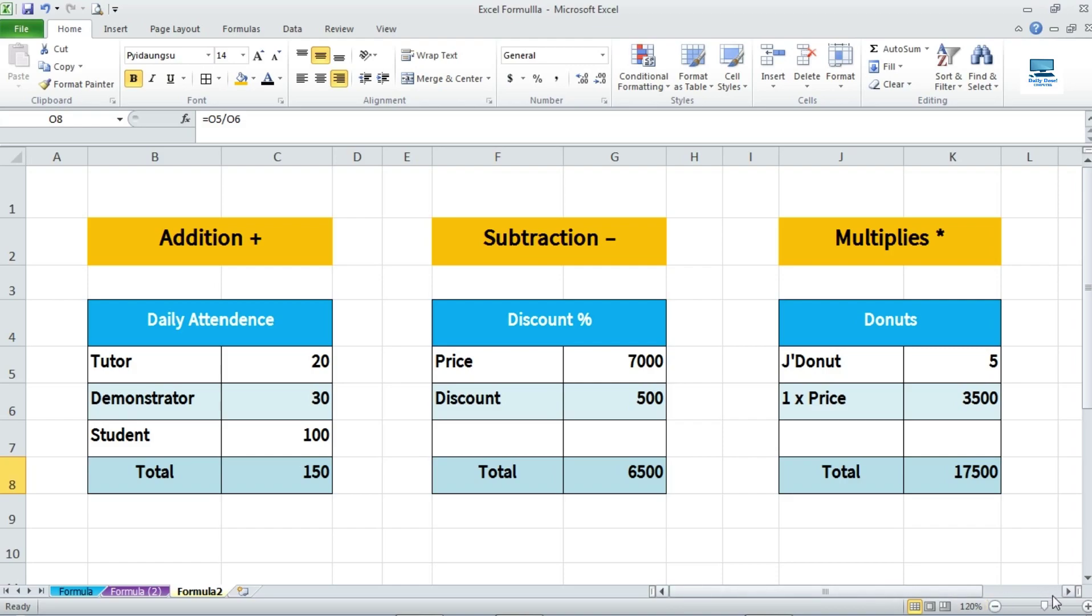
pyautogui.click(1067, 592)
pyautogui.click(1067, 591)
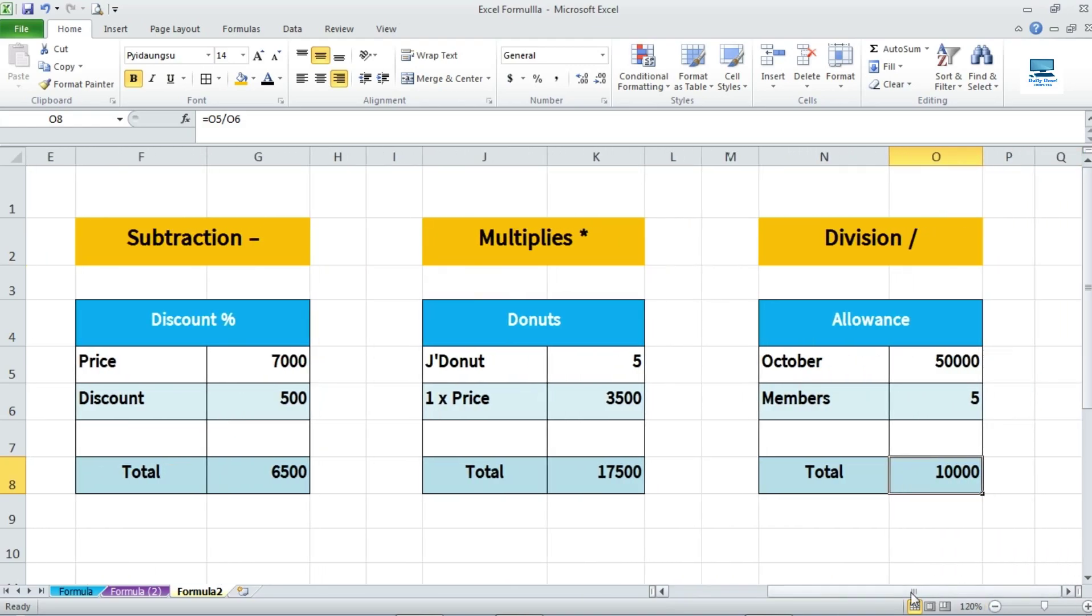
pyautogui.moveTo(909, 592); pyautogui.dragTo(771, 591)
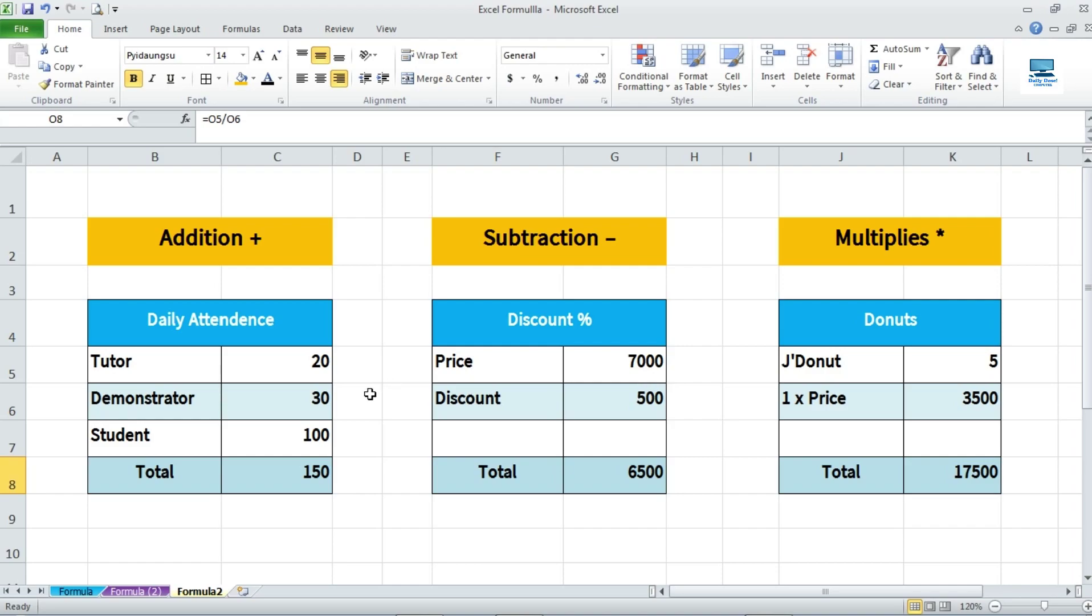
# Review the attendance counts (Tutor 20, Student 100) in C5:C7 and the Total formula in C8
pyautogui.click(236, 318)
pyautogui.click(294, 378)
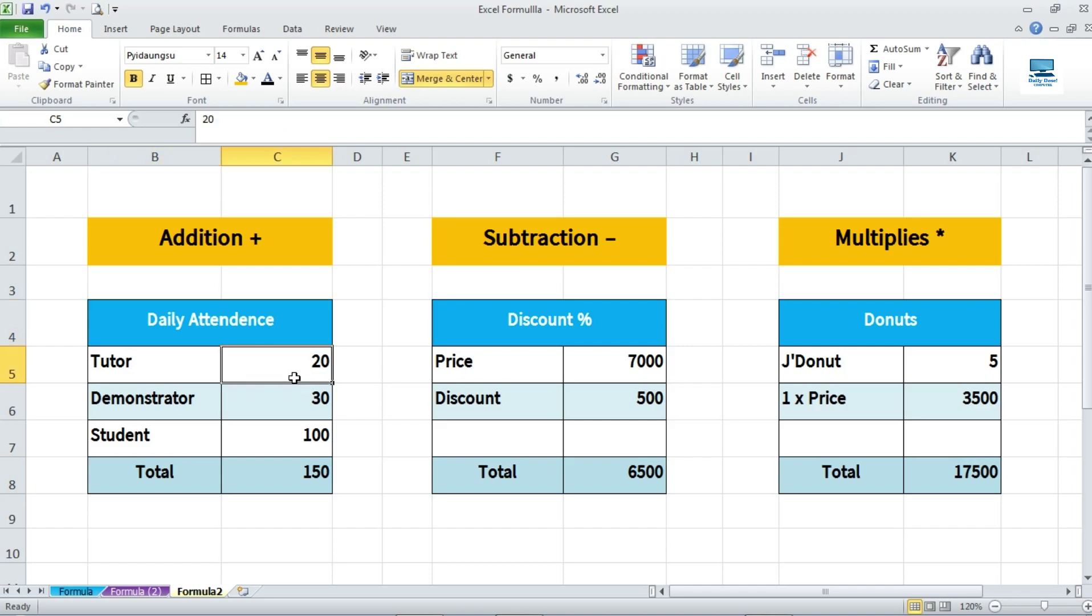
pyautogui.click(297, 406)
pyautogui.click(296, 436)
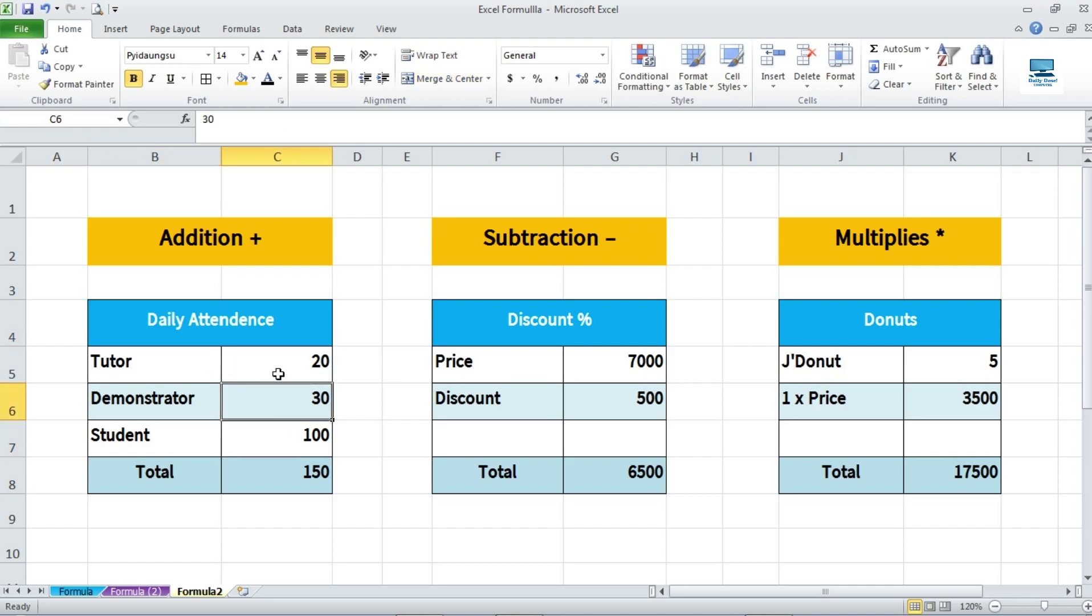
pyautogui.click(256, 373)
pyautogui.click(256, 403)
pyautogui.click(280, 435)
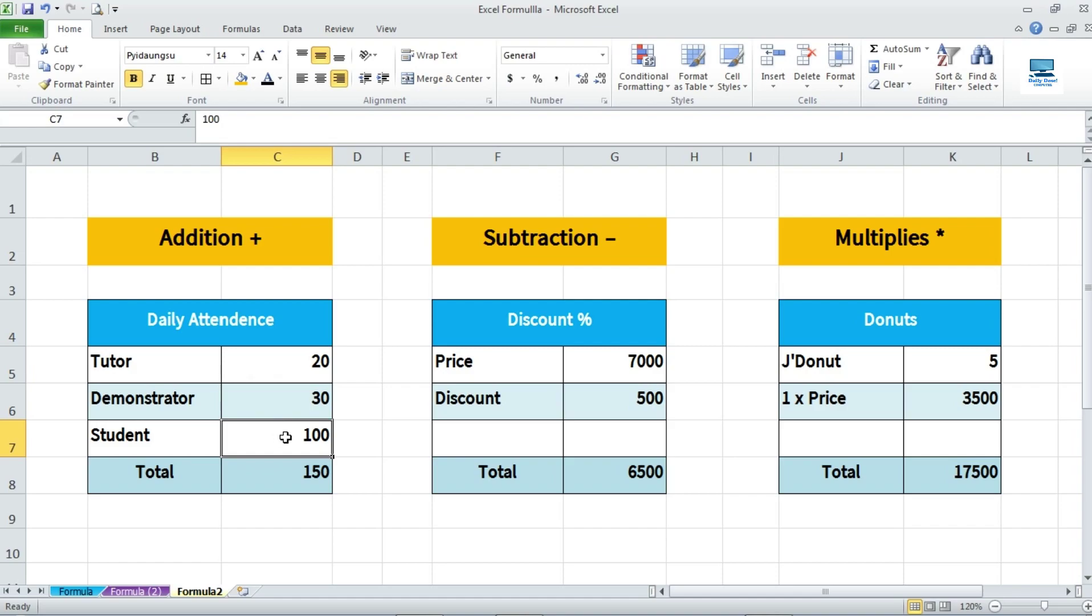
pyautogui.click(304, 377)
pyautogui.moveTo(304, 378); pyautogui.dragTo(309, 451)
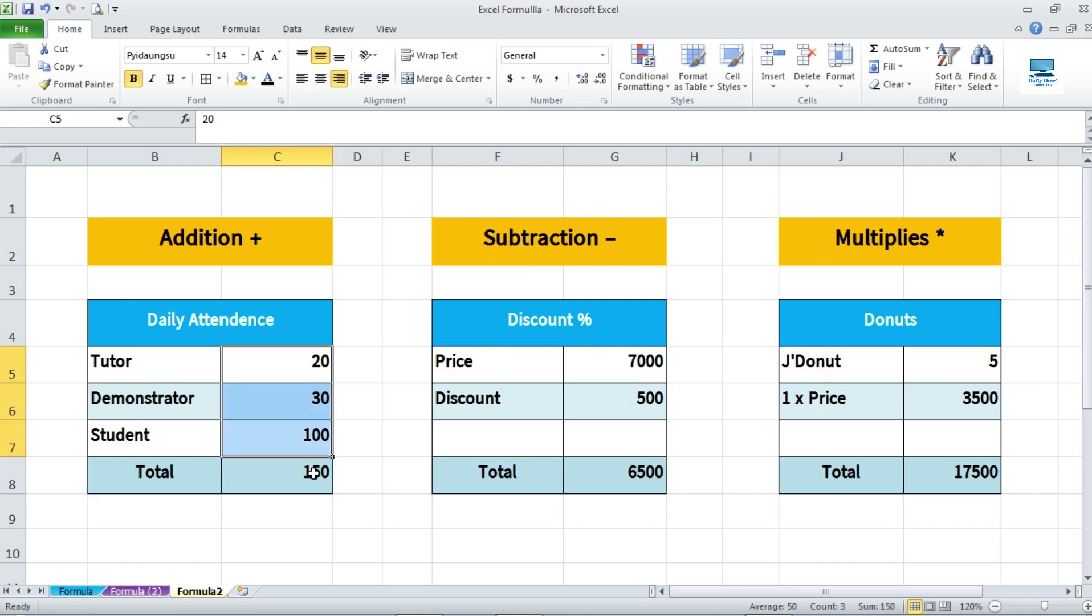
pyautogui.click(313, 475)
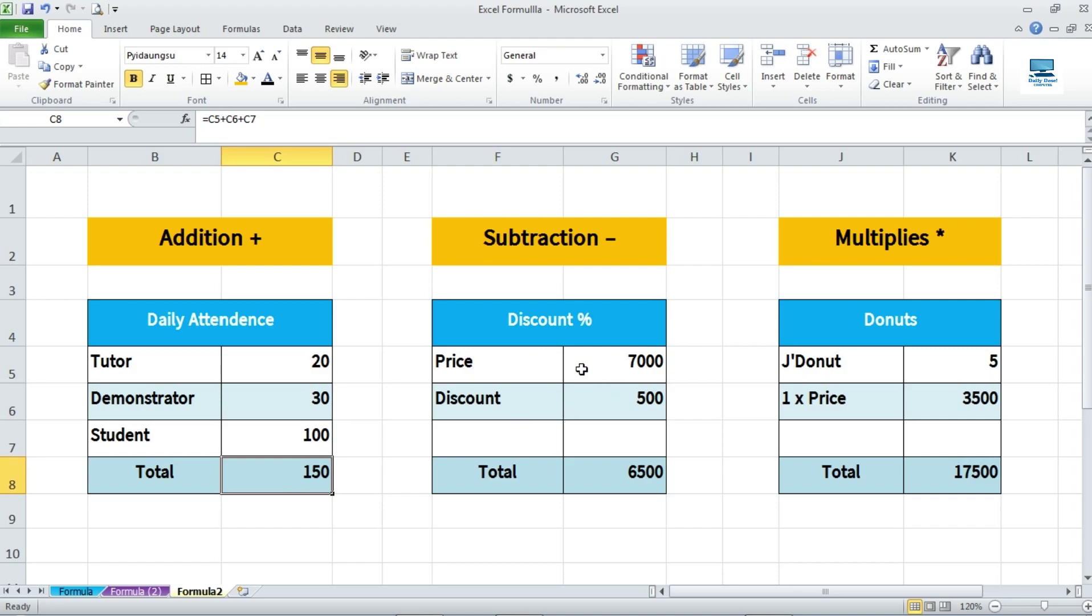
# Check the Price in G5, Discount 500 in G6 and the subtraction formula in G8
pyautogui.click(633, 368)
pyautogui.click(634, 408)
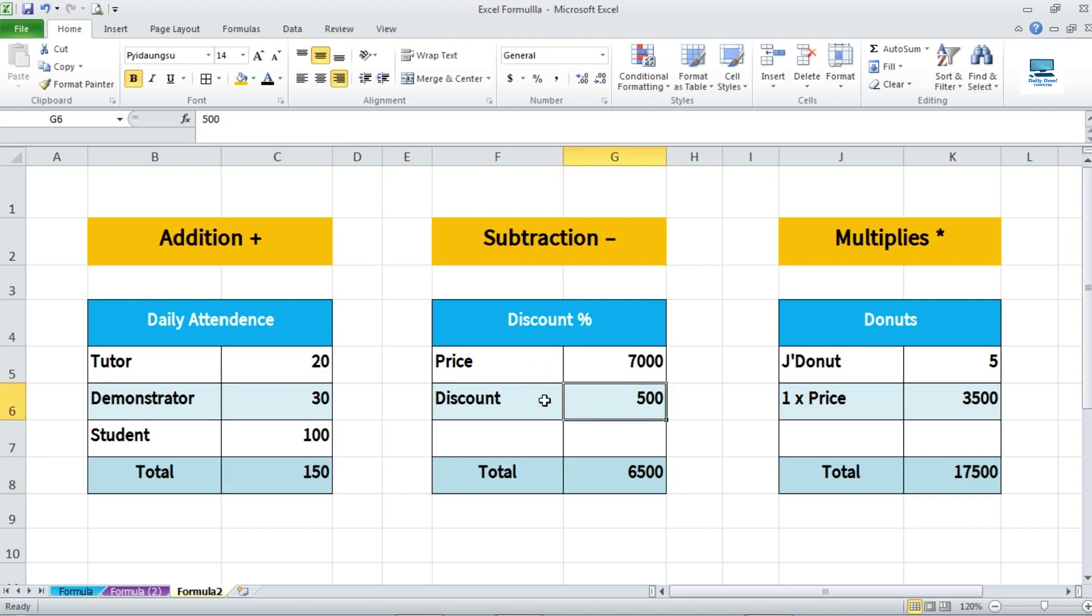
pyautogui.click(636, 476)
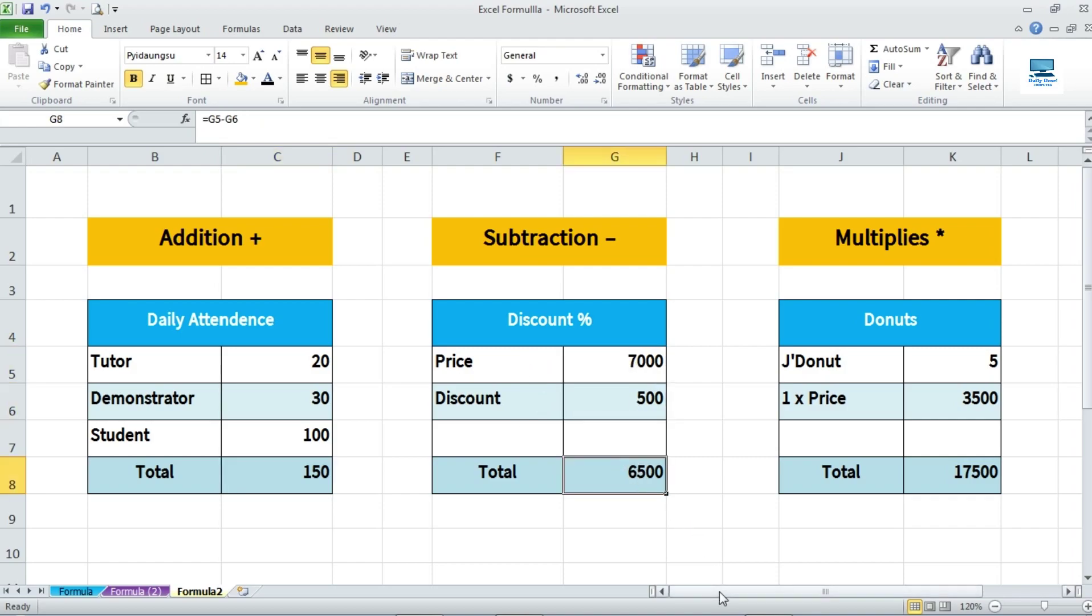
pyautogui.moveTo(712, 592); pyautogui.dragTo(762, 592)
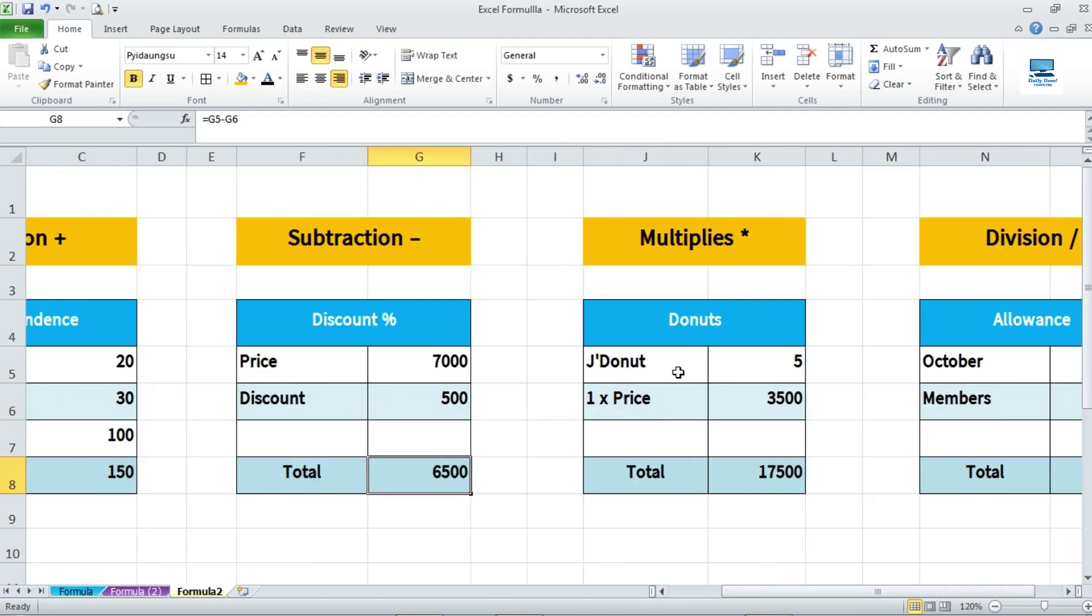
# Review the Multiplies table: quantity 5 in K5, price 3500 in K6, formula =K5*K6 in K8
pyautogui.click(710, 245)
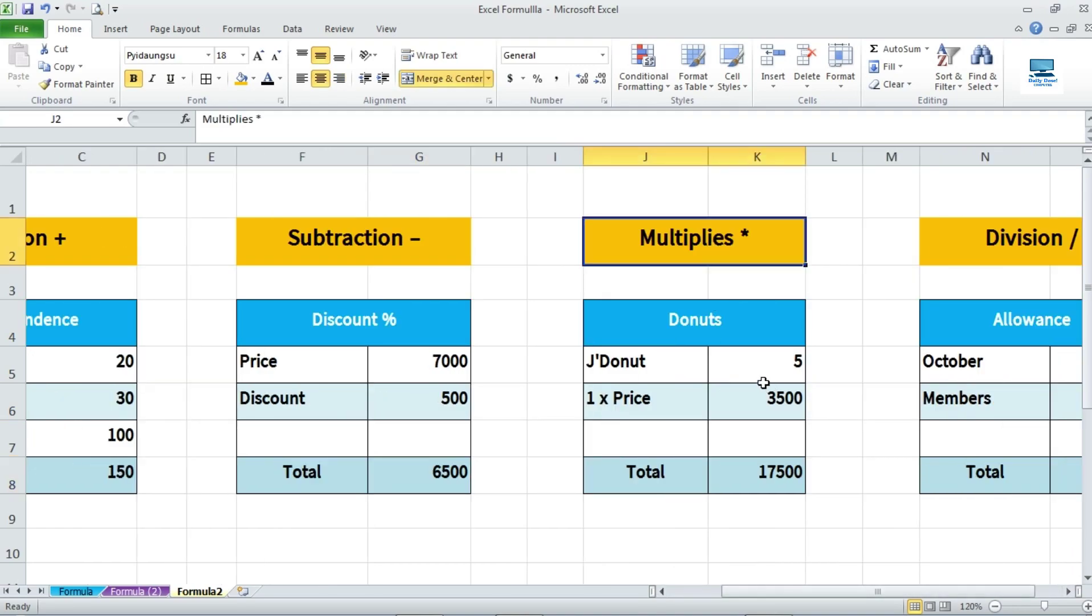
pyautogui.click(759, 377)
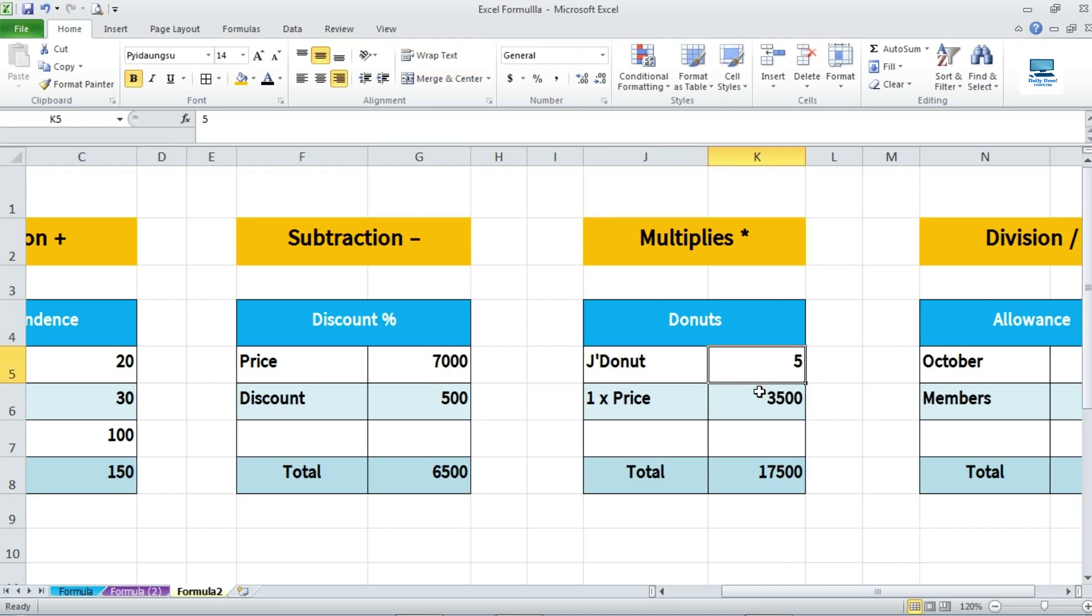
pyautogui.click(772, 397)
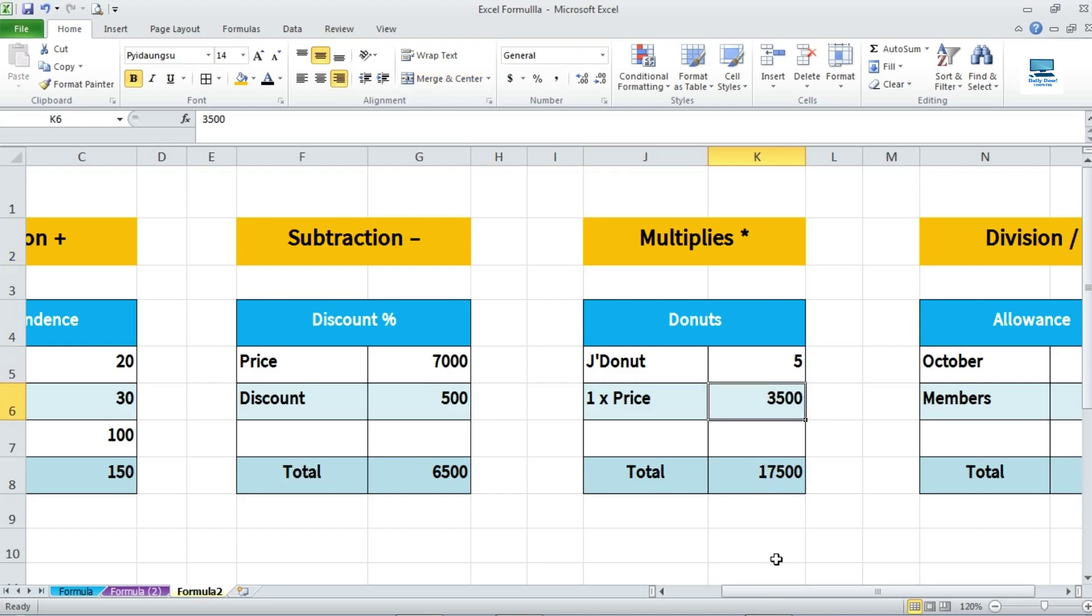
pyautogui.moveTo(762, 591); pyautogui.dragTo(781, 593)
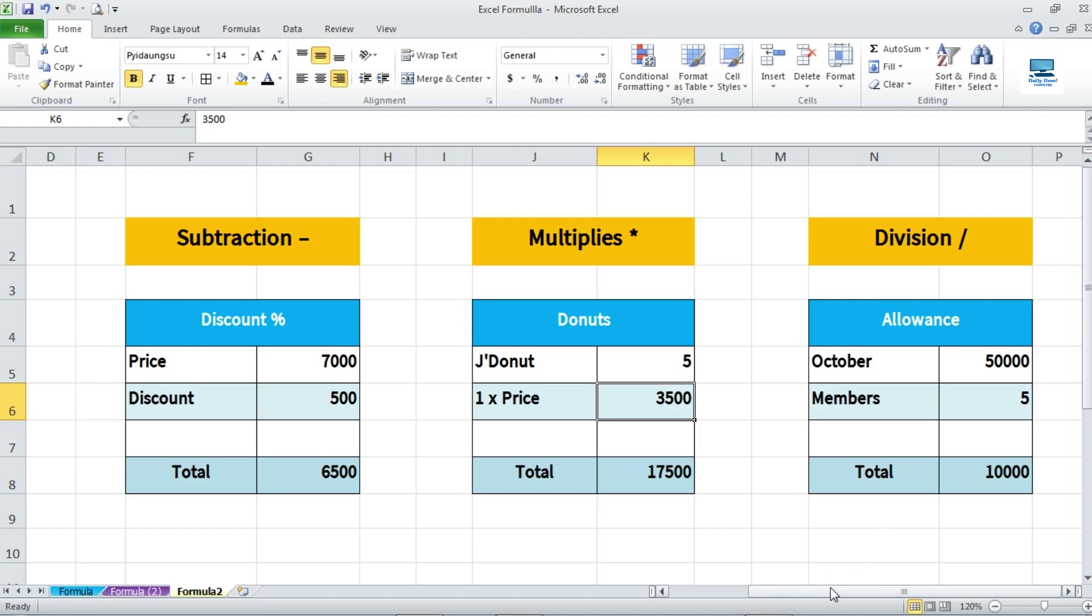
pyautogui.moveTo(830, 591); pyautogui.dragTo(722, 593)
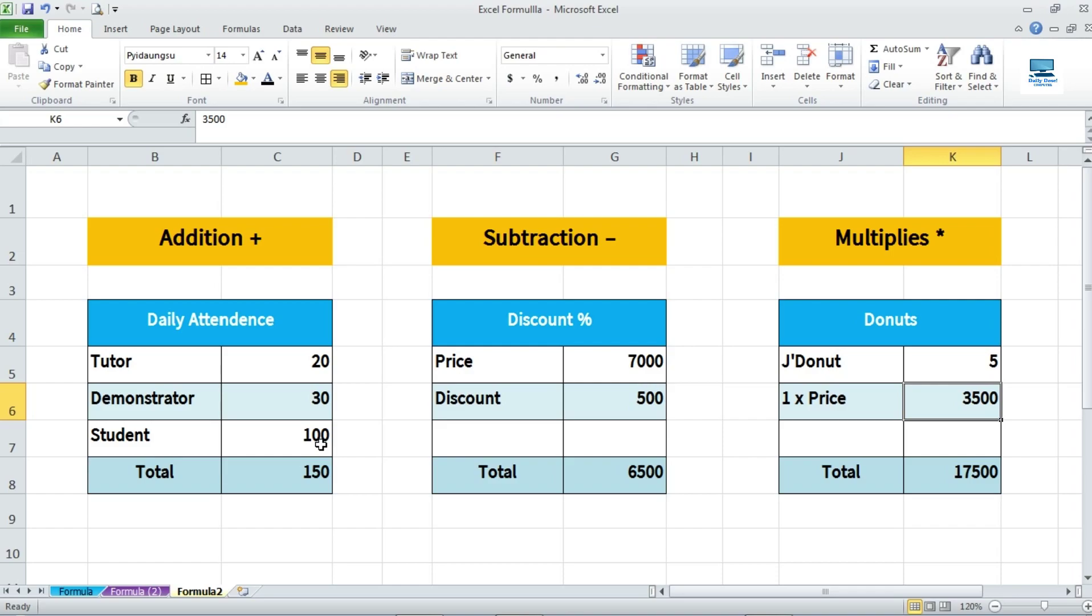
pyautogui.click(954, 468)
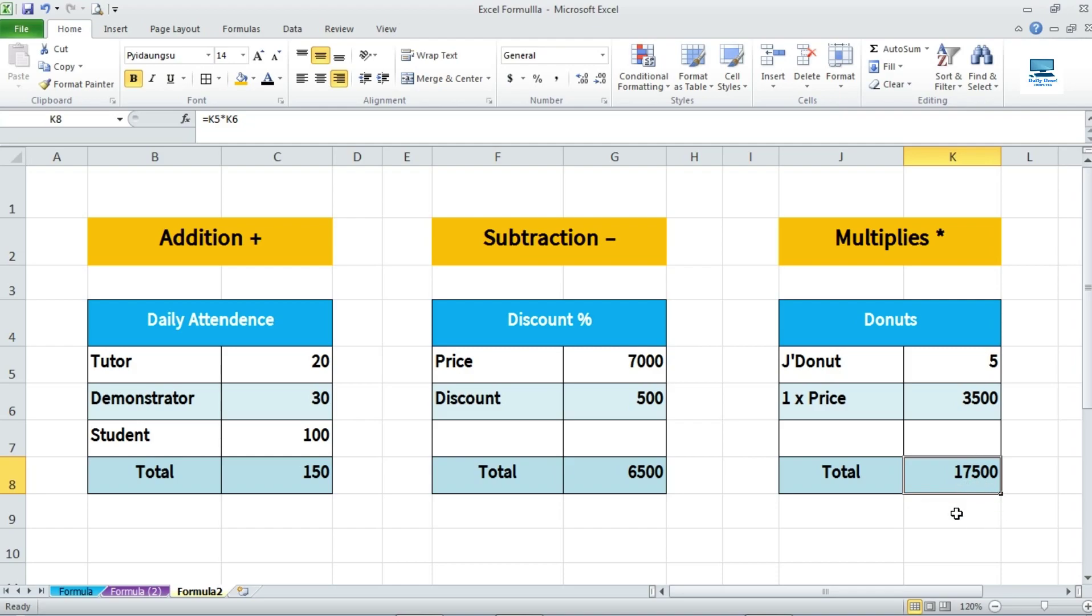
# Move through empty cells K9 and J9, then go to the Formula (2) sheet
pyautogui.click(954, 516)
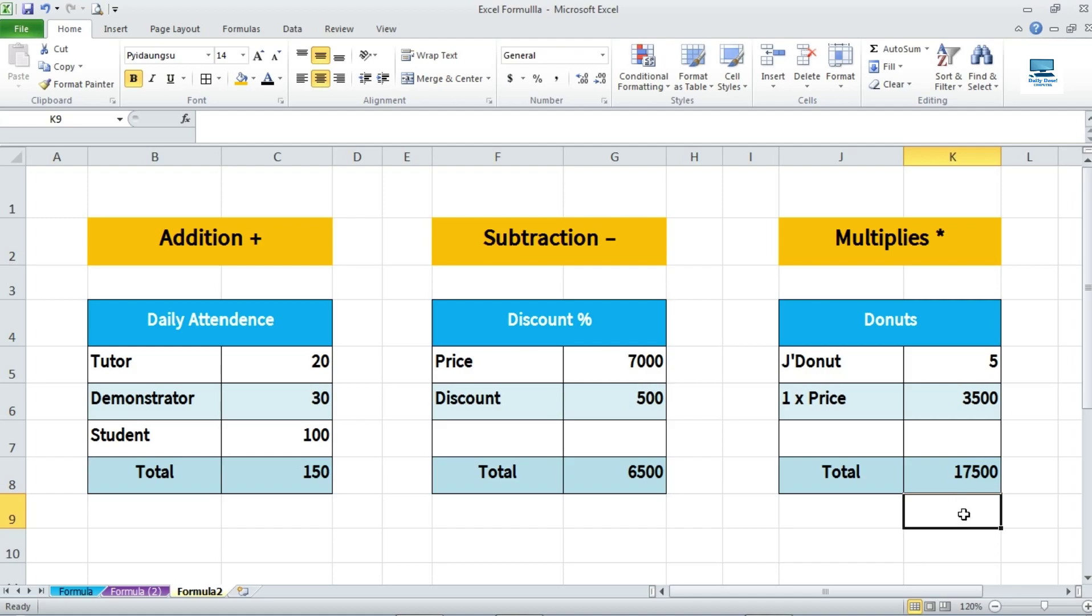
pyautogui.click(859, 518)
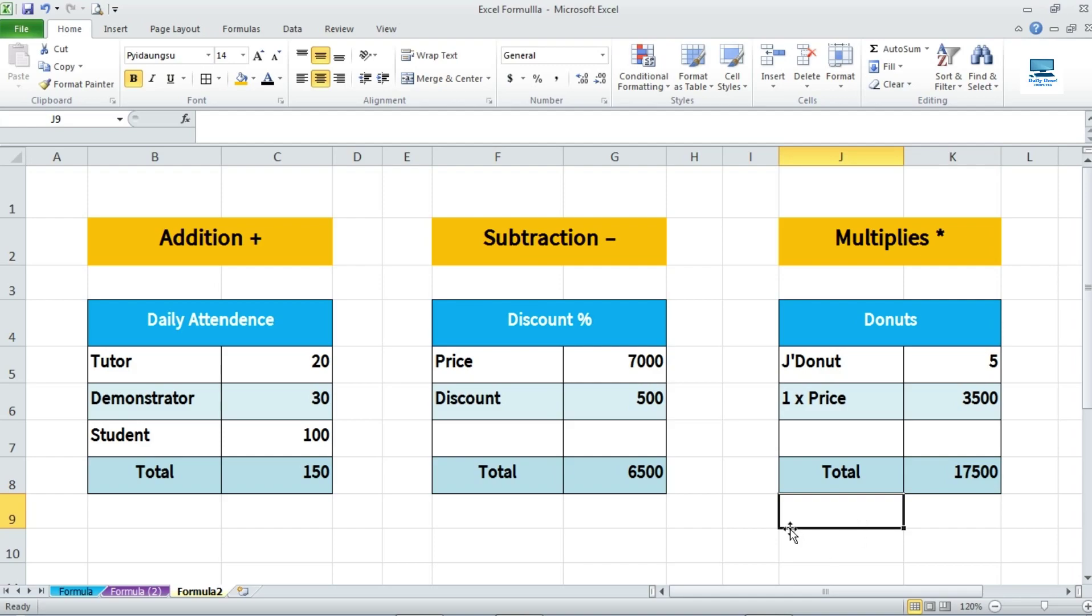
pyautogui.click(149, 591)
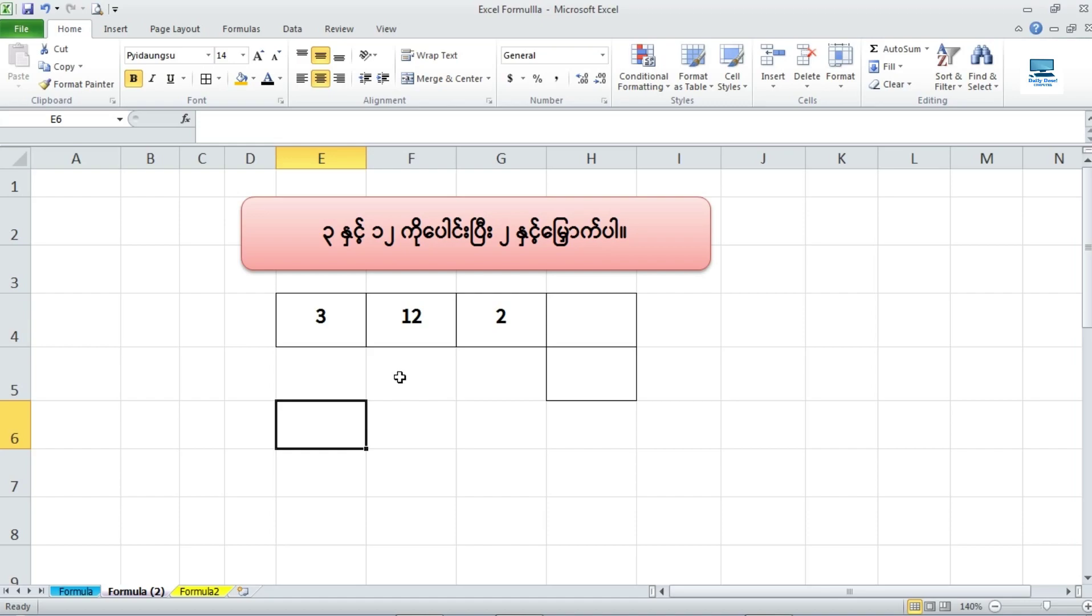
pyautogui.click(211, 591)
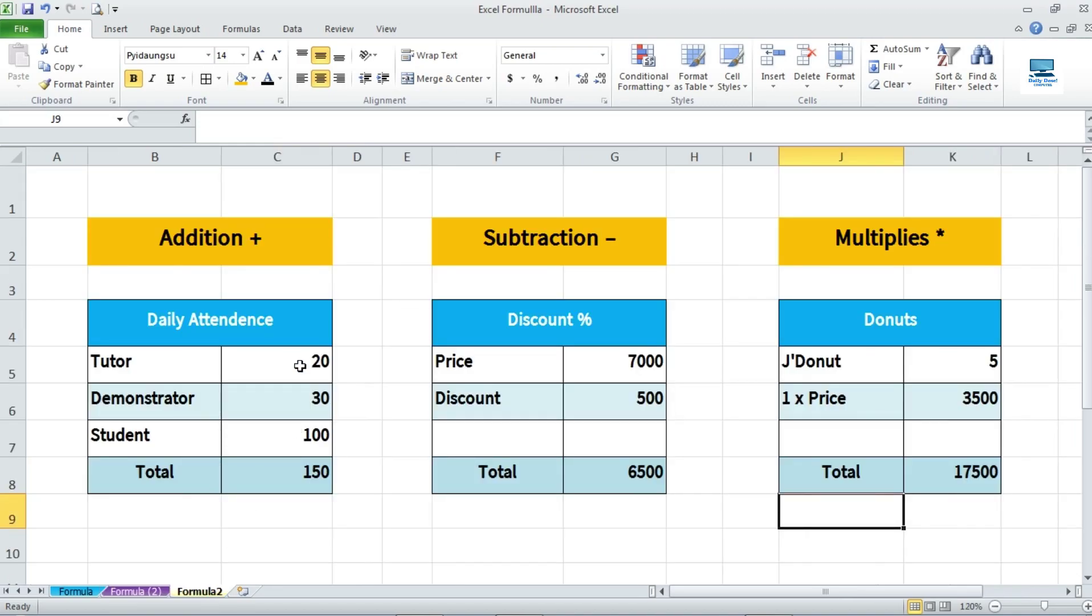
pyautogui.moveTo(300, 365); pyautogui.dragTo(302, 445)
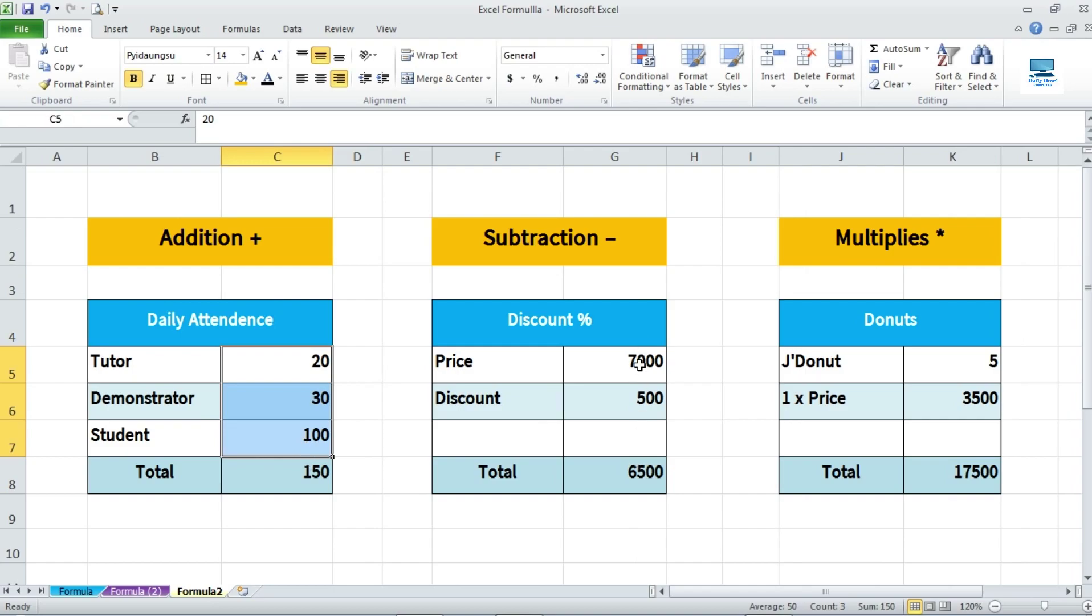
pyautogui.moveTo(639, 365); pyautogui.dragTo(639, 400)
pyautogui.moveTo(958, 379); pyautogui.dragTo(953, 408)
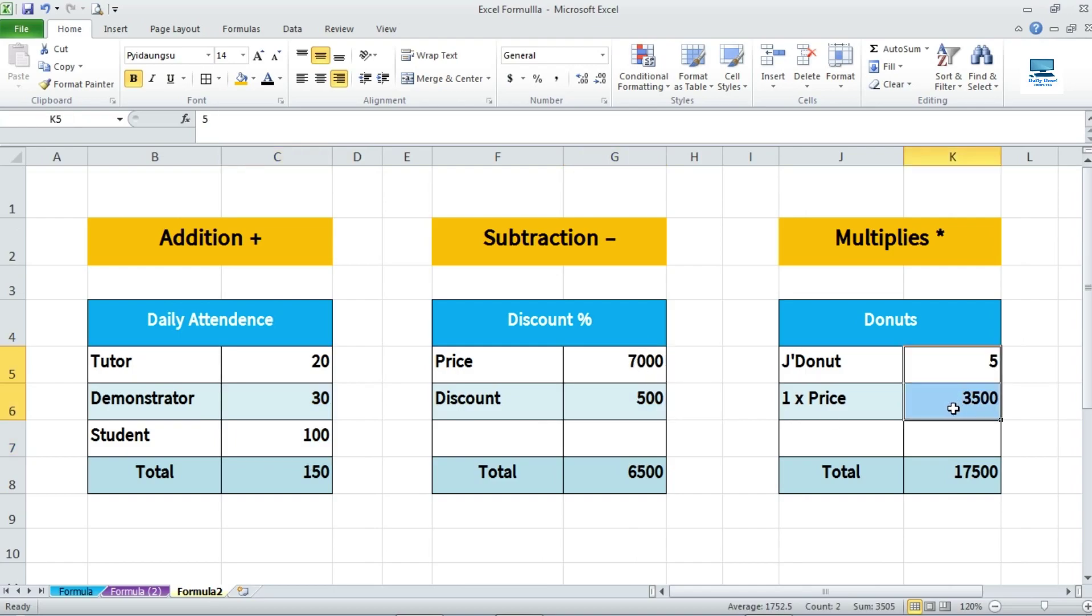
pyautogui.moveTo(985, 591); pyautogui.dragTo(1049, 590)
pyautogui.moveTo(1007, 361); pyautogui.dragTo(1001, 402)
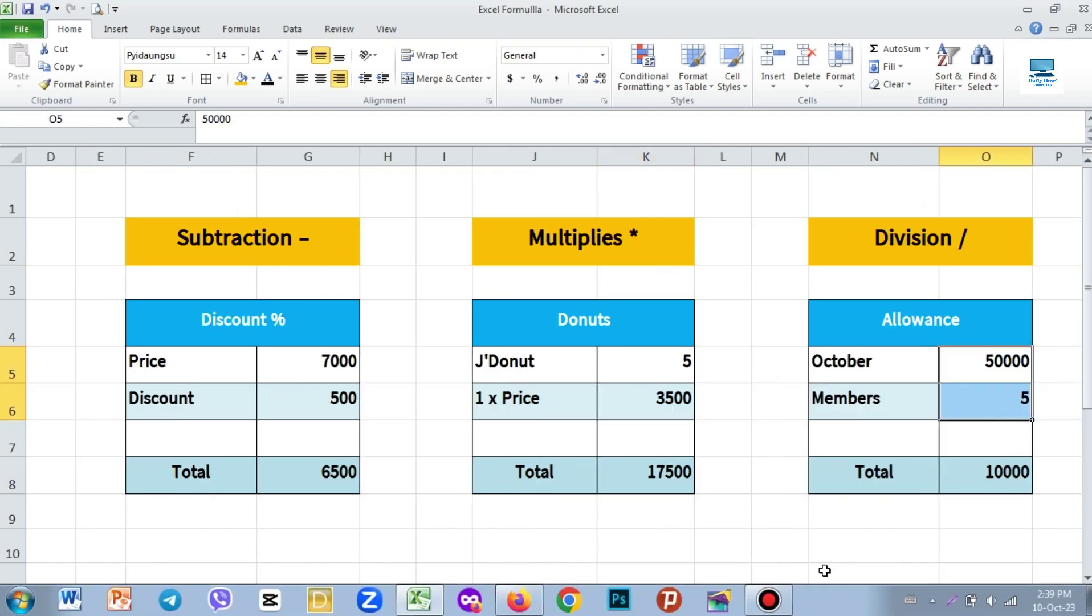
pyautogui.click(662, 592)
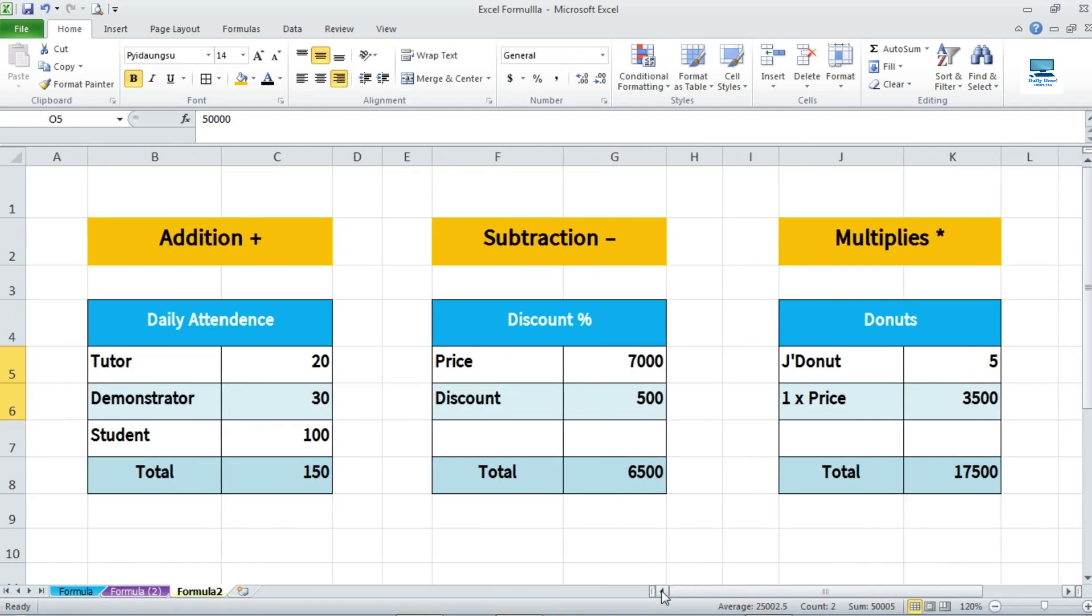
pyautogui.click(137, 592)
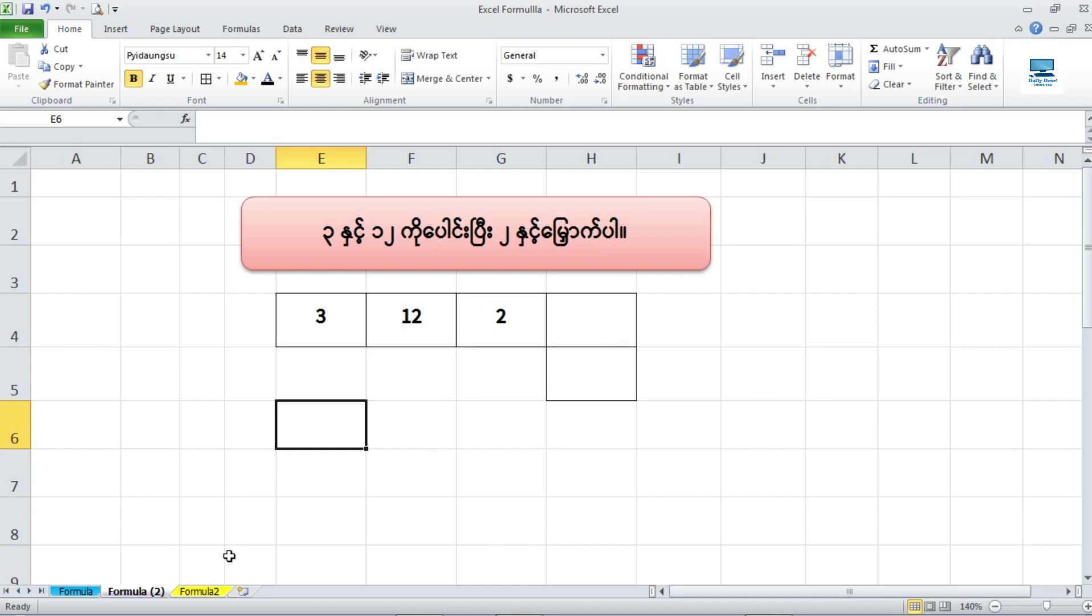
# Return to the Formula (2) sheet after briefly visiting Formula2
pyautogui.click(205, 591)
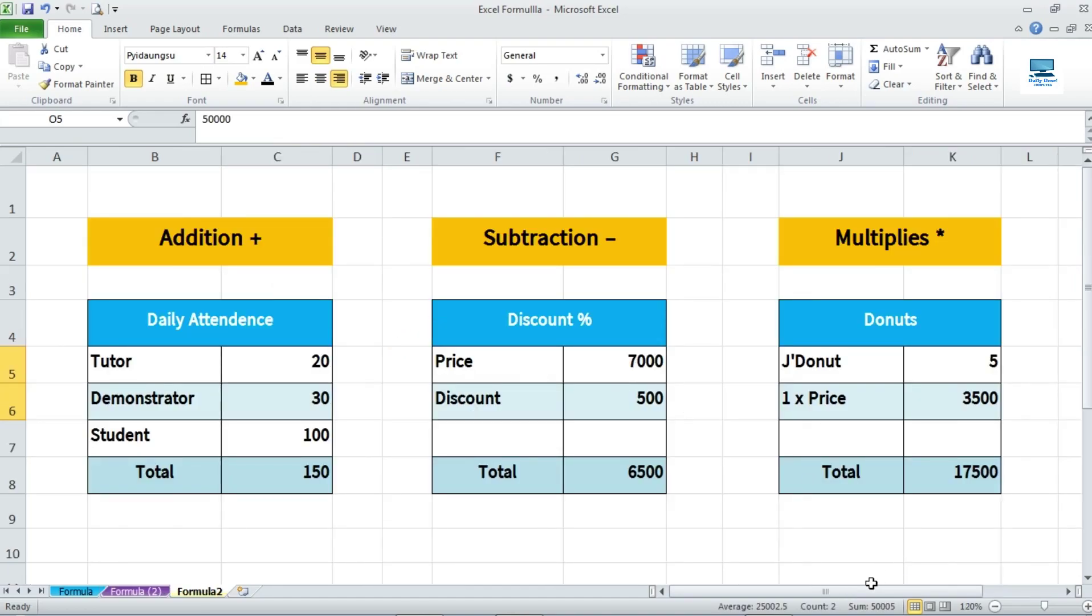
pyautogui.moveTo(861, 591); pyautogui.dragTo(862, 591)
pyautogui.click(150, 591)
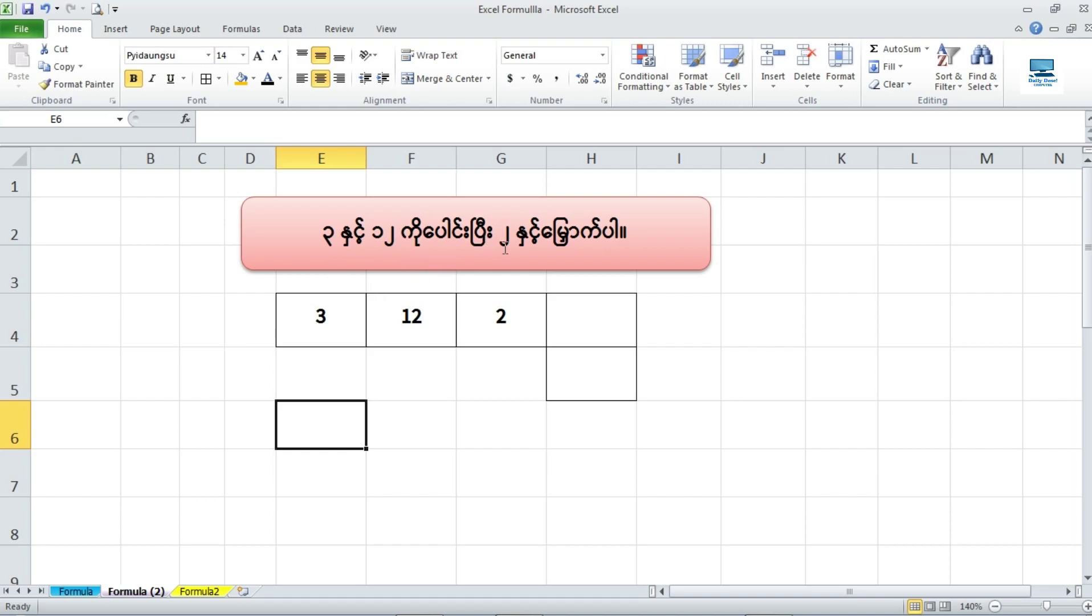
# Point out the values 3, 12 and 2 in E4:G4, then enter = in H4
pyautogui.click(324, 325)
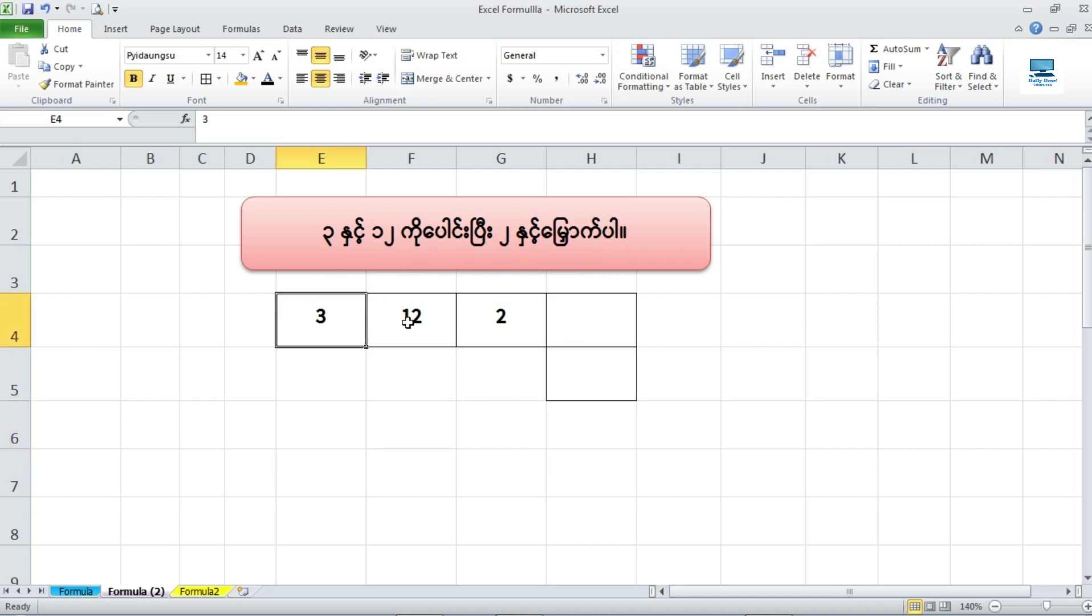
pyautogui.click(409, 323)
pyautogui.click(526, 320)
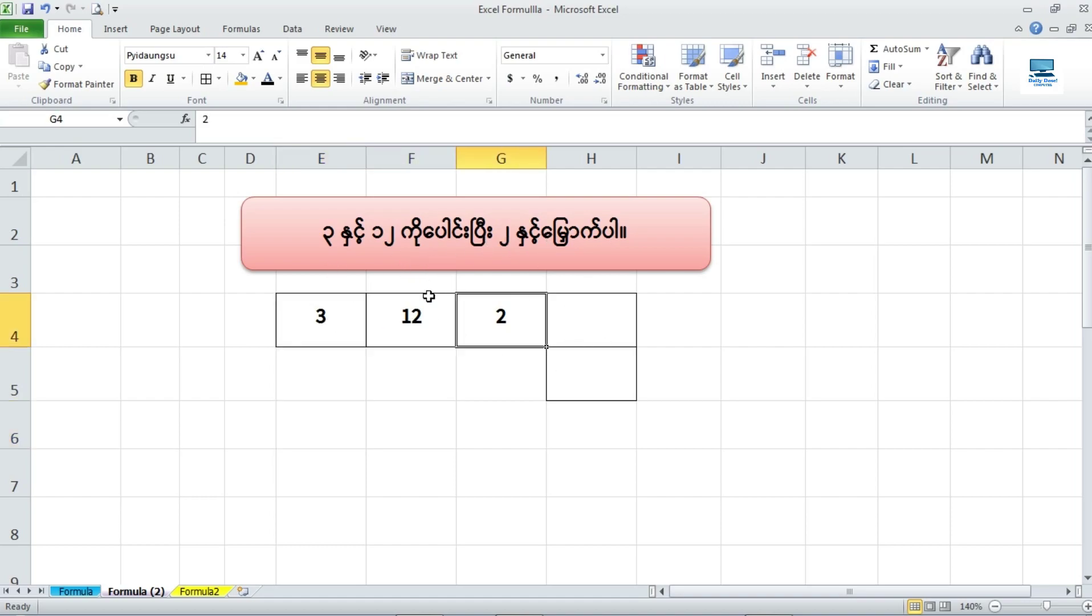
pyautogui.click(592, 320)
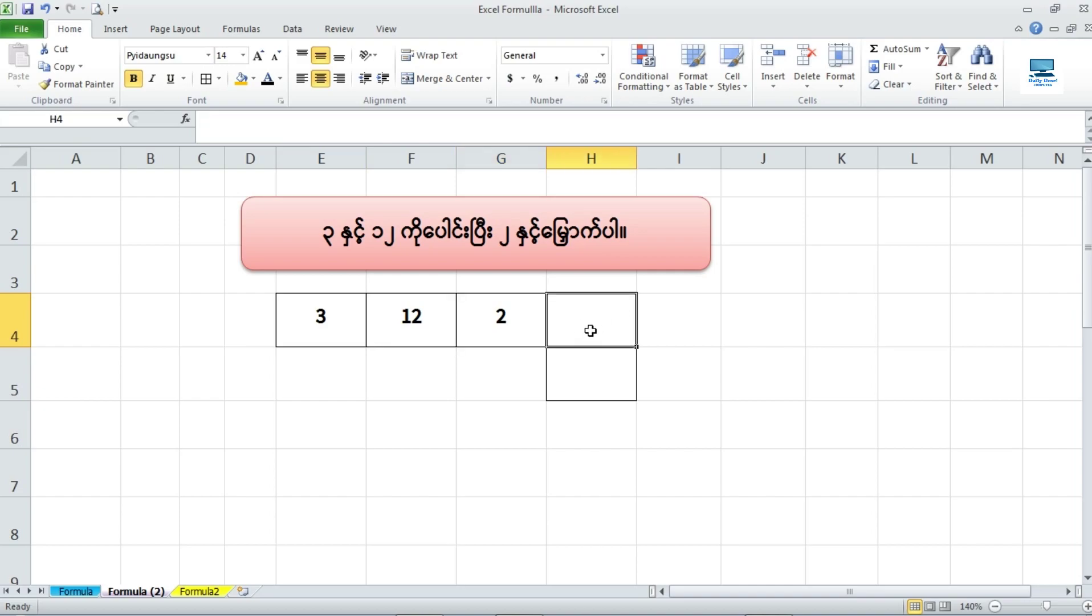
pyautogui.write('=')
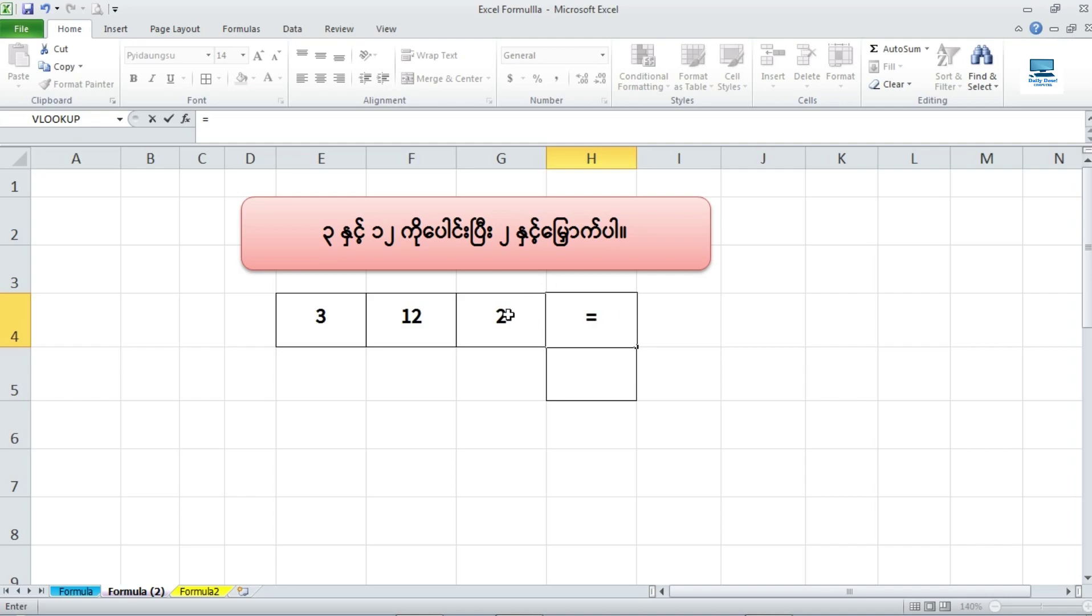
# Enter =E4+F4*G4 in H4 so it returns 27
pyautogui.click(334, 325)
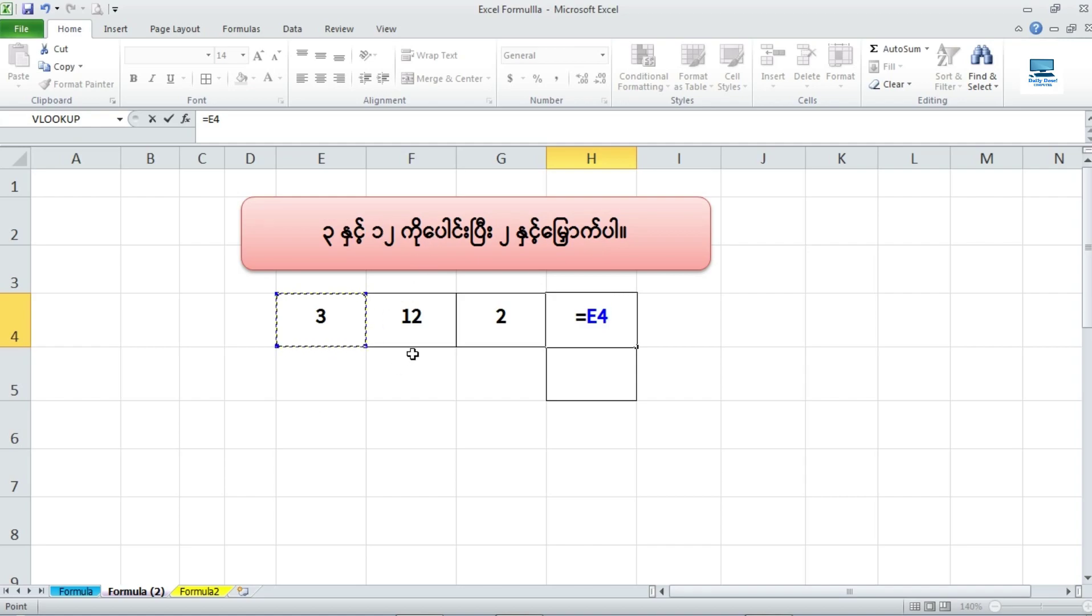
pyautogui.write('+')
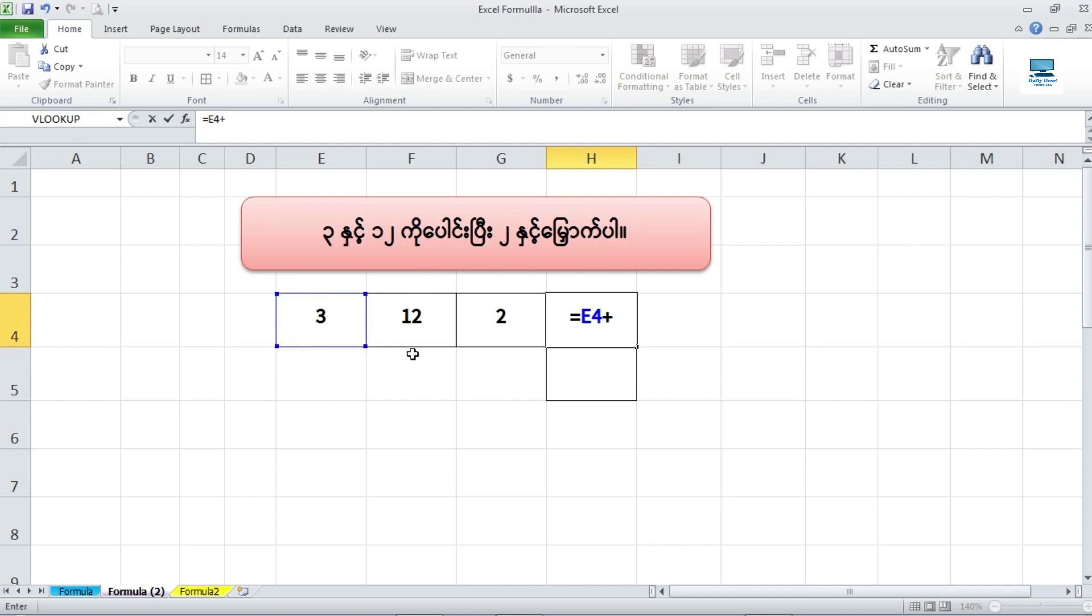
pyautogui.click(412, 321)
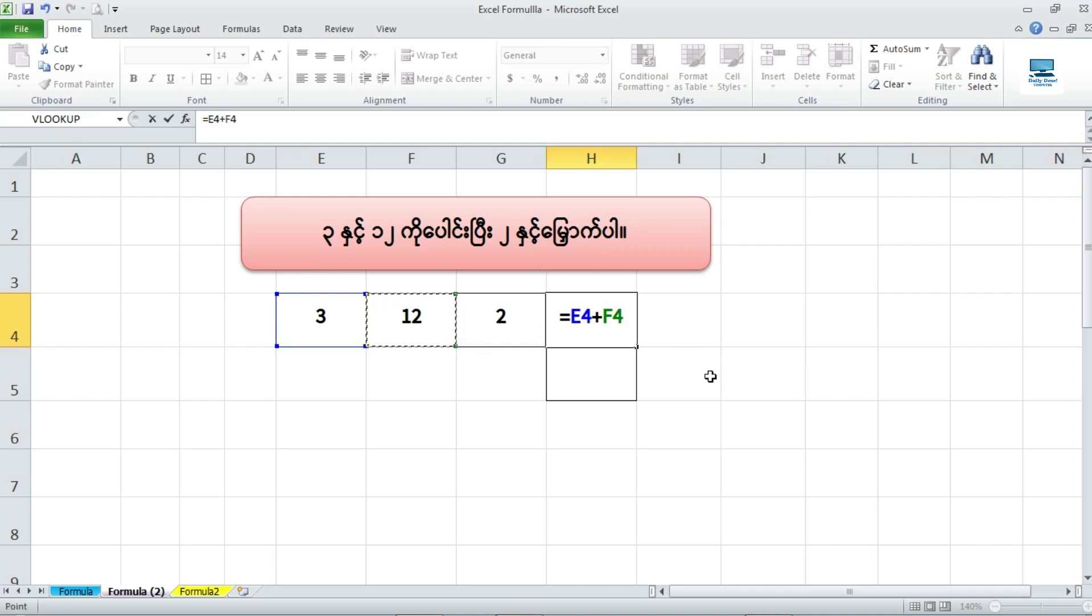
pyautogui.write('*')
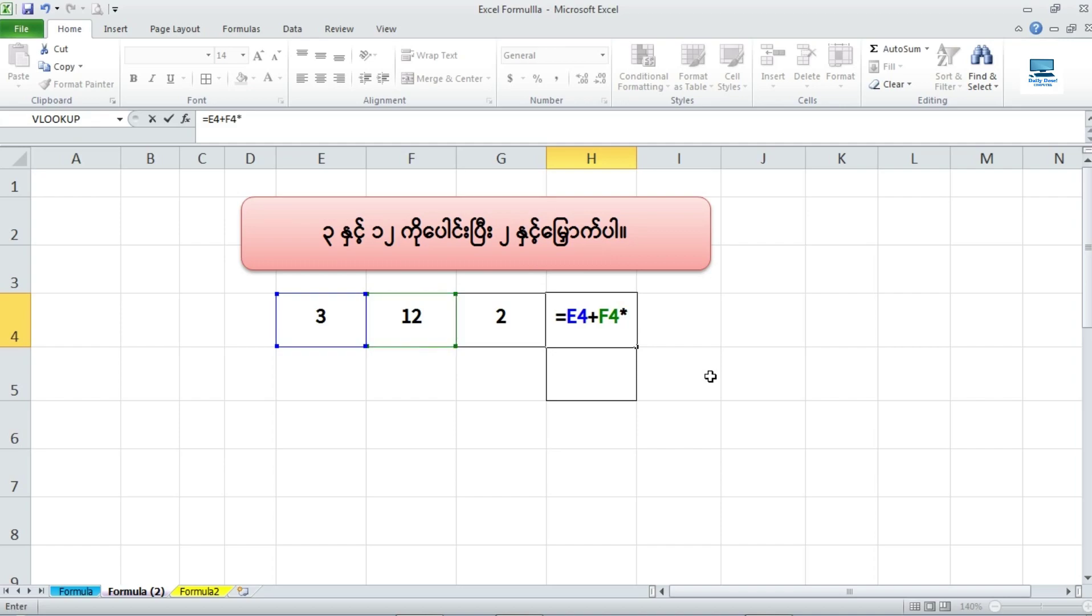
pyautogui.click(500, 319)
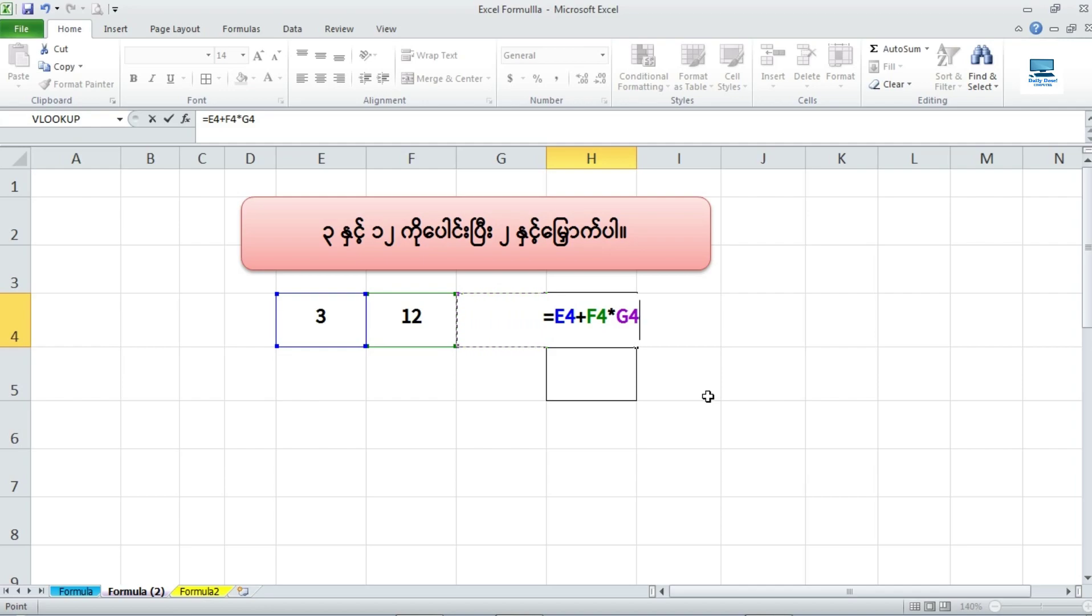
pyautogui.press('Return')
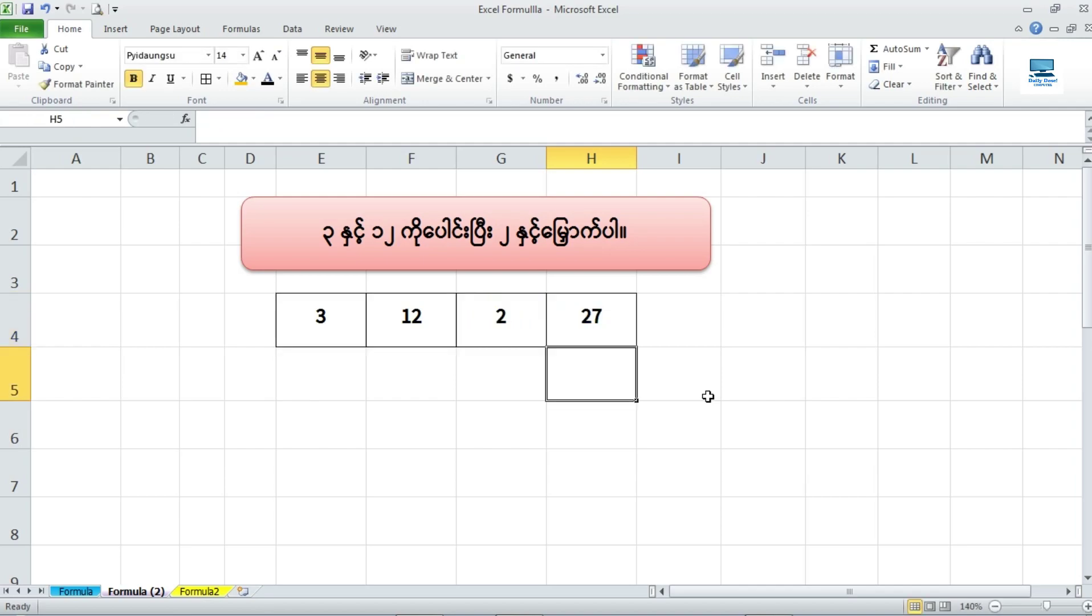
pyautogui.press('Up')
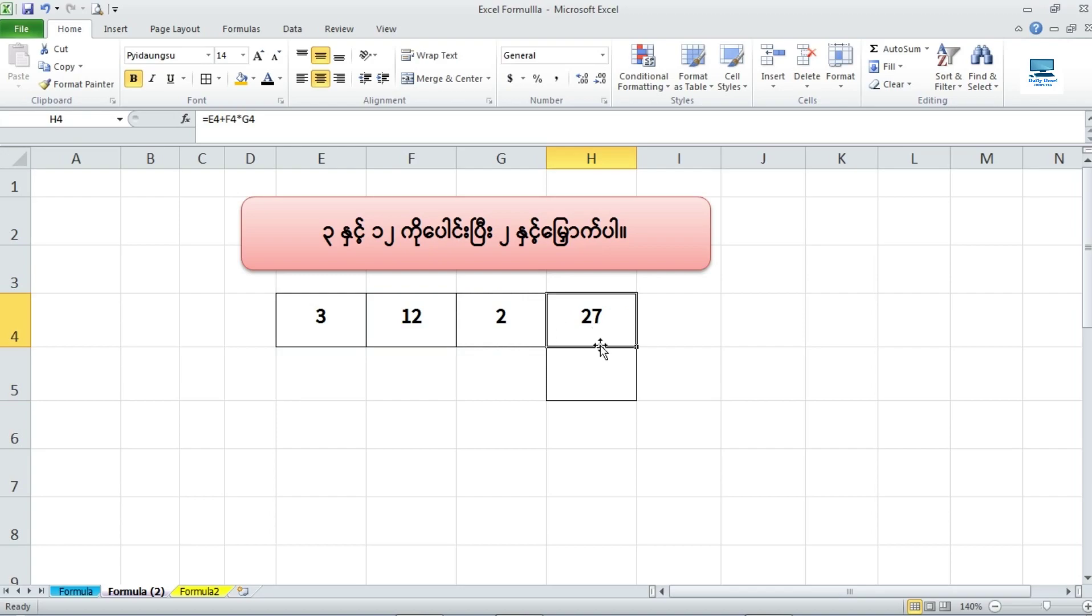
# Inspect the inputs 3, 12 and 2, the E4+F4 sum of 15, and H4's formula
pyautogui.click(401, 324)
pyautogui.click(345, 315)
pyautogui.click(392, 327)
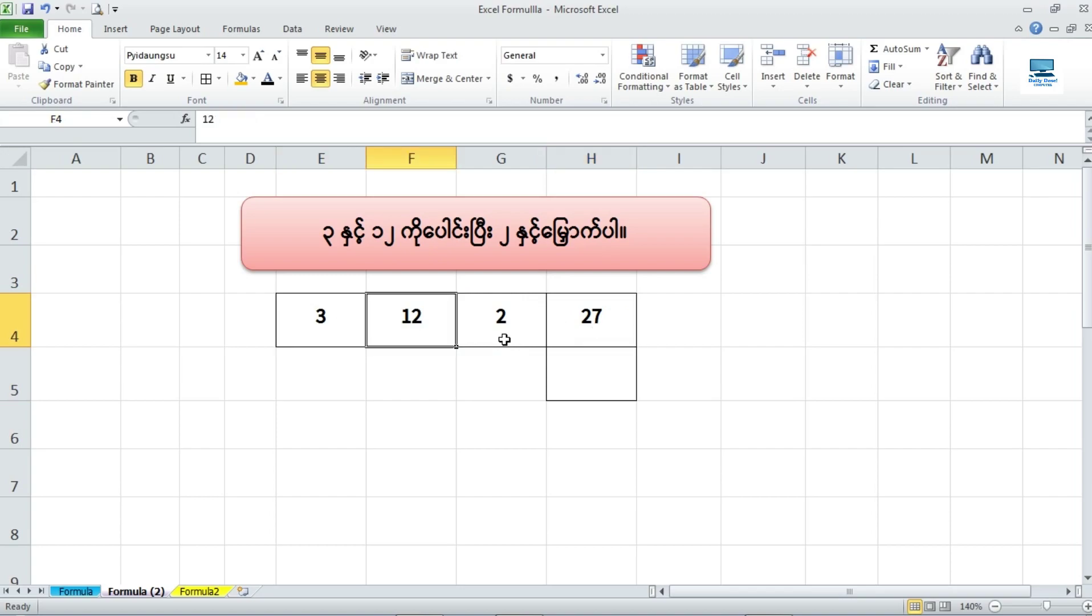
pyautogui.click(504, 338)
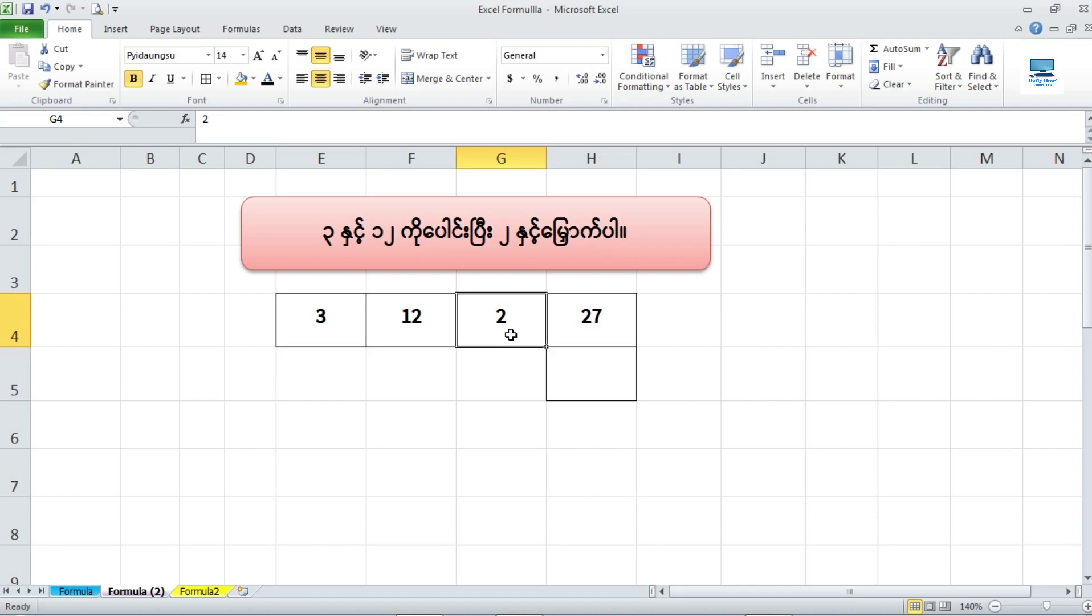
pyautogui.click(613, 331)
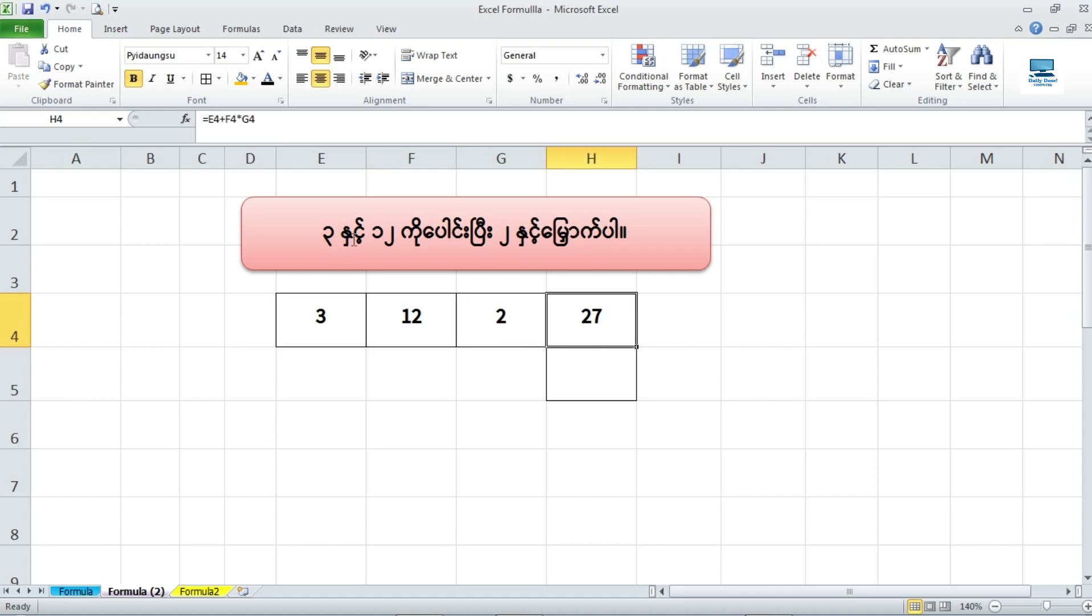
pyautogui.moveTo(331, 324); pyautogui.dragTo(378, 332)
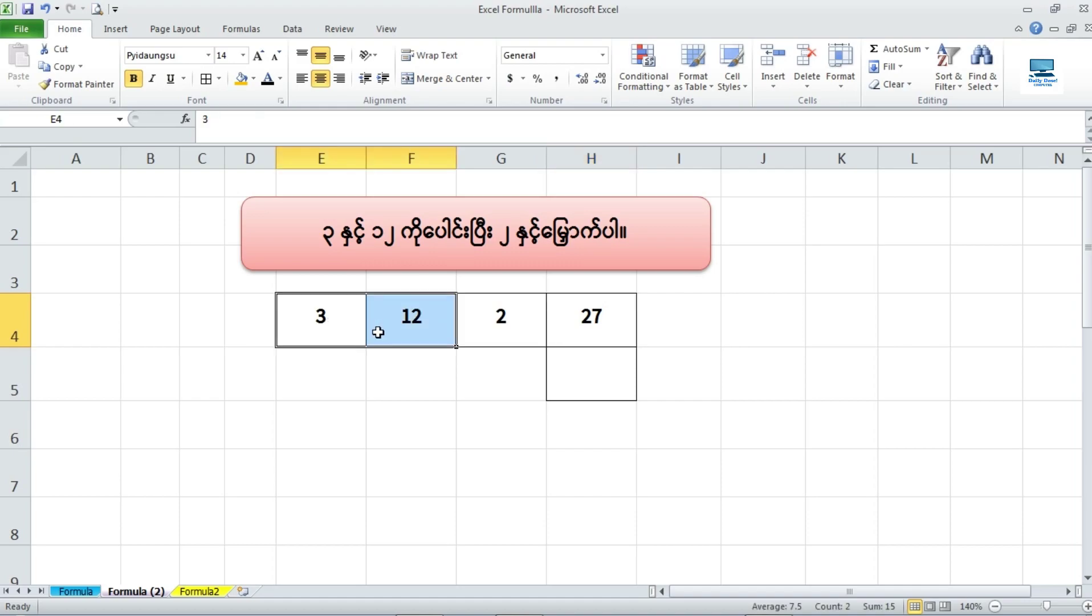
pyautogui.click(499, 324)
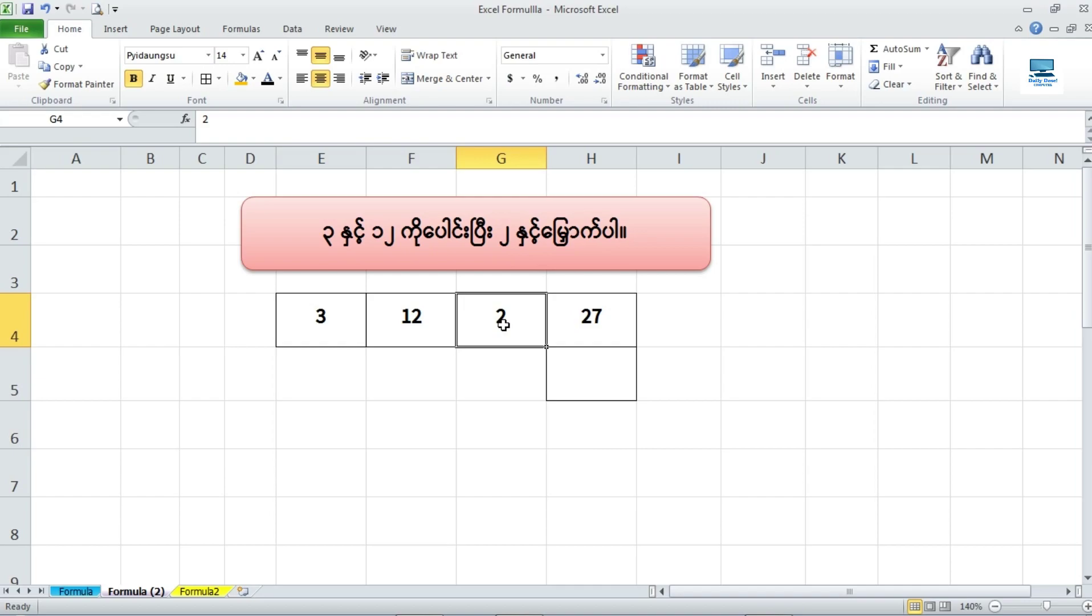
pyautogui.click(587, 328)
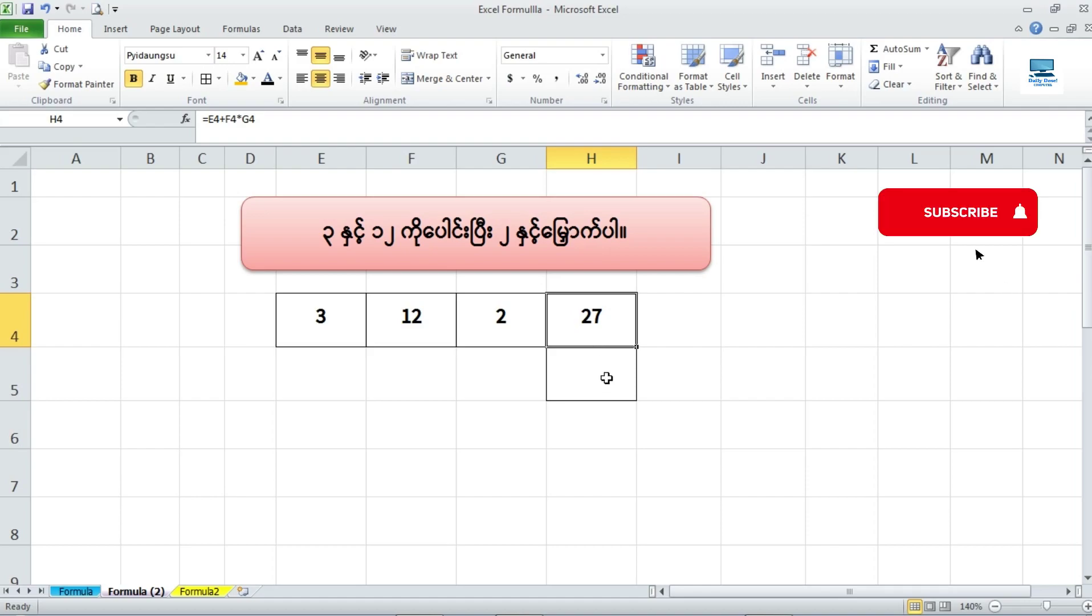
pyautogui.click(607, 378)
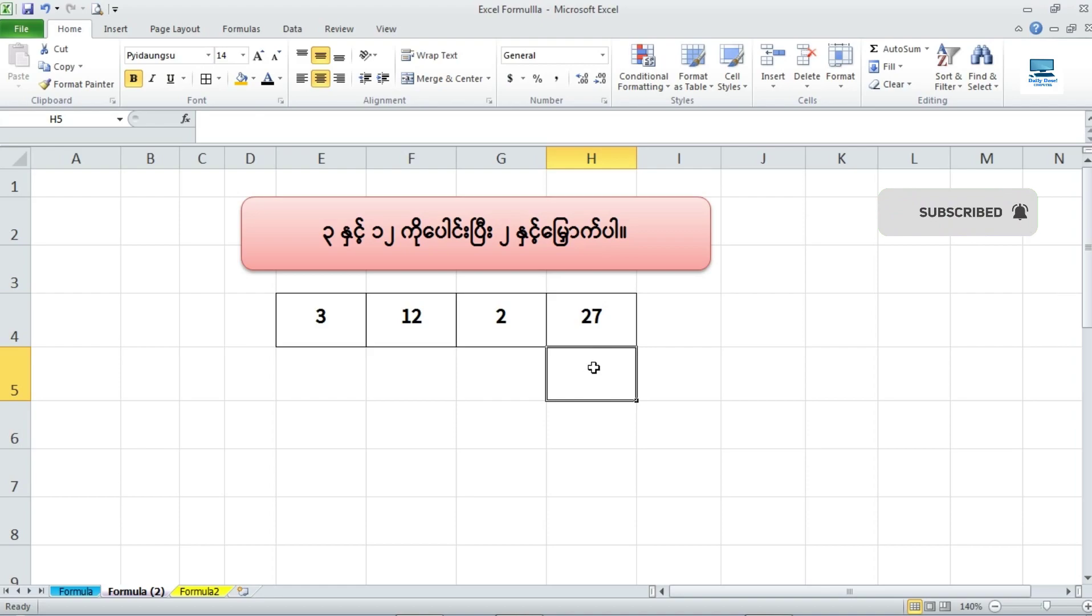
# Build =(E4+F4)*G4 in H5, removing a stray 2 after the multiply sign
pyautogui.write('=')
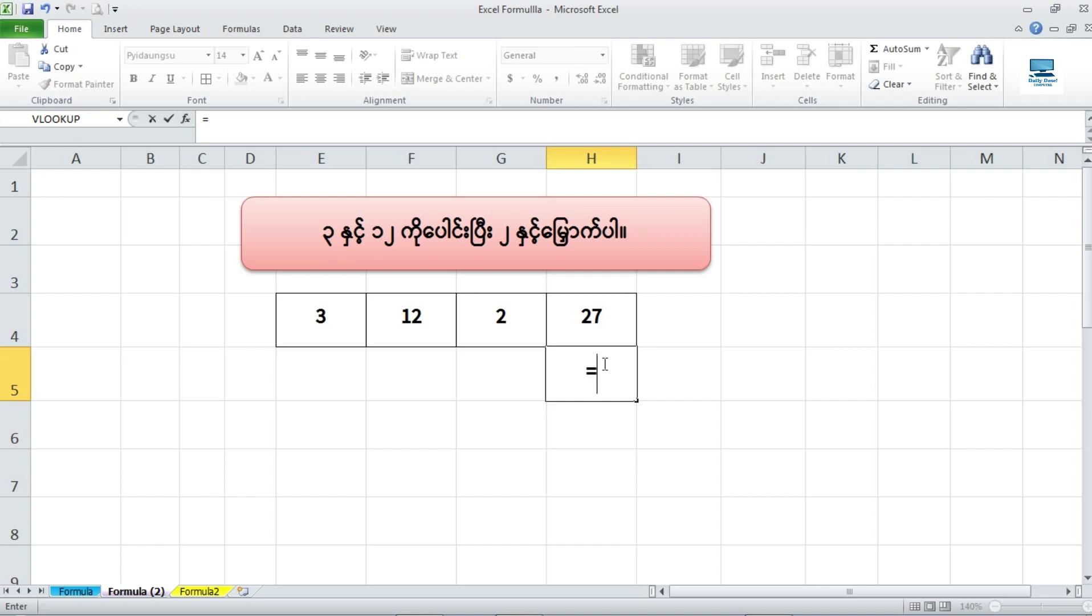
pyautogui.write('(')
pyautogui.click(335, 315)
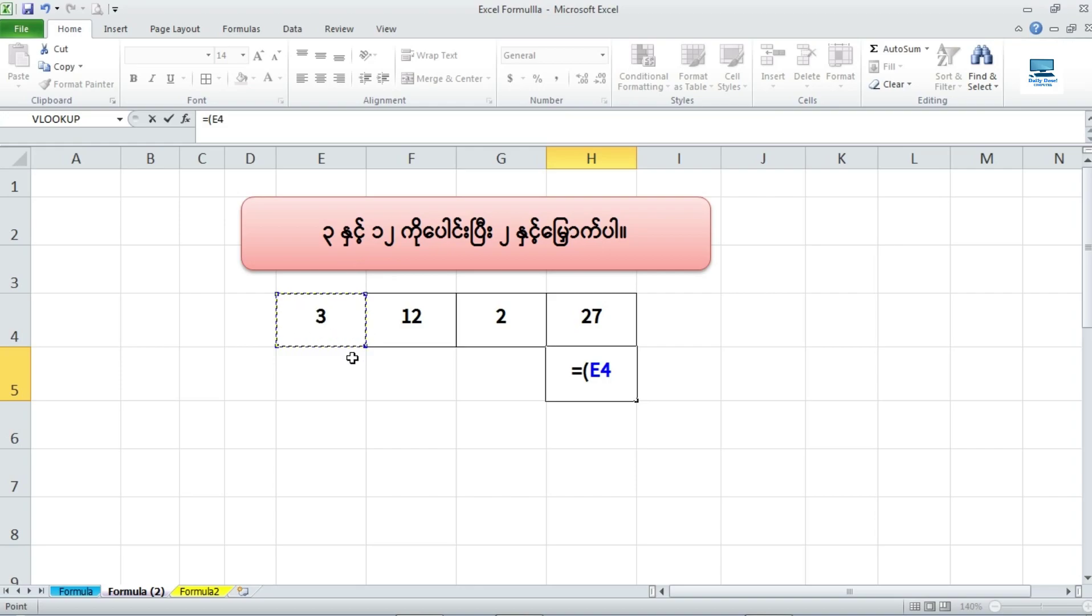
pyautogui.write('+')
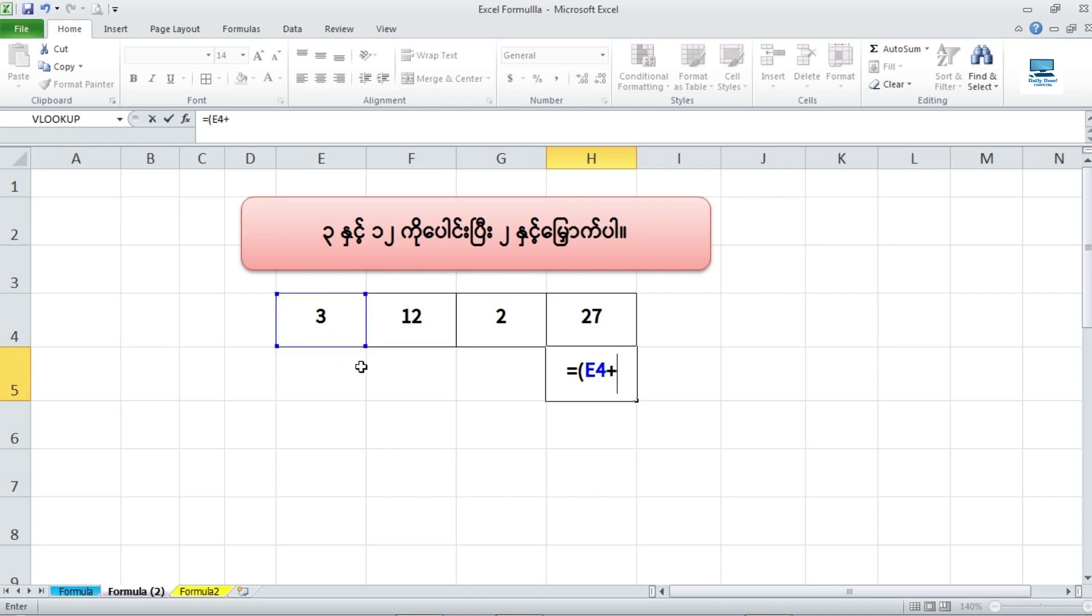
pyautogui.click(411, 327)
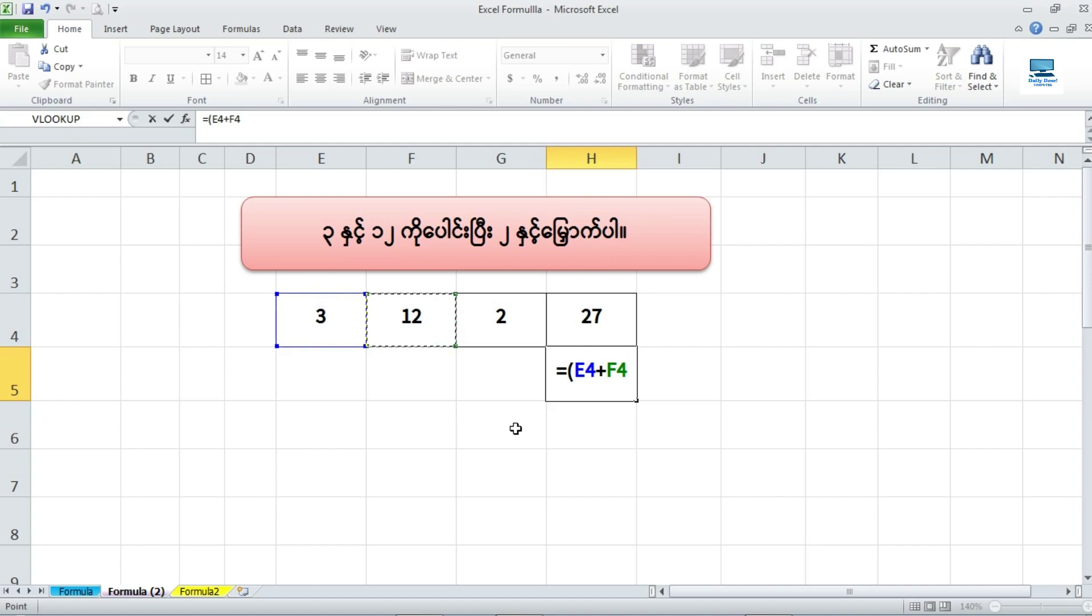
pyautogui.write(')')
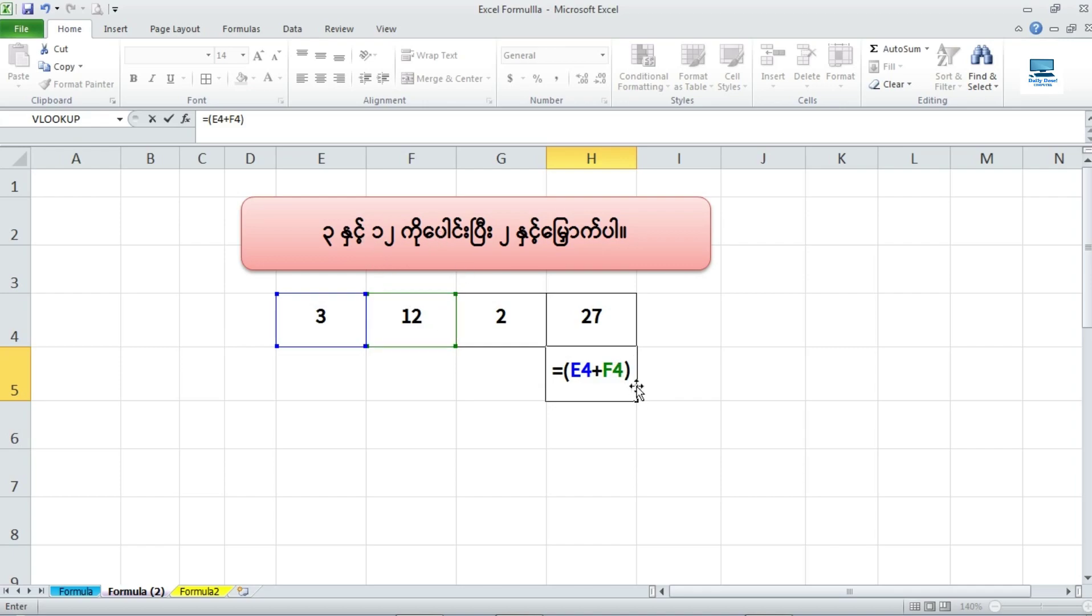
pyautogui.write('*')
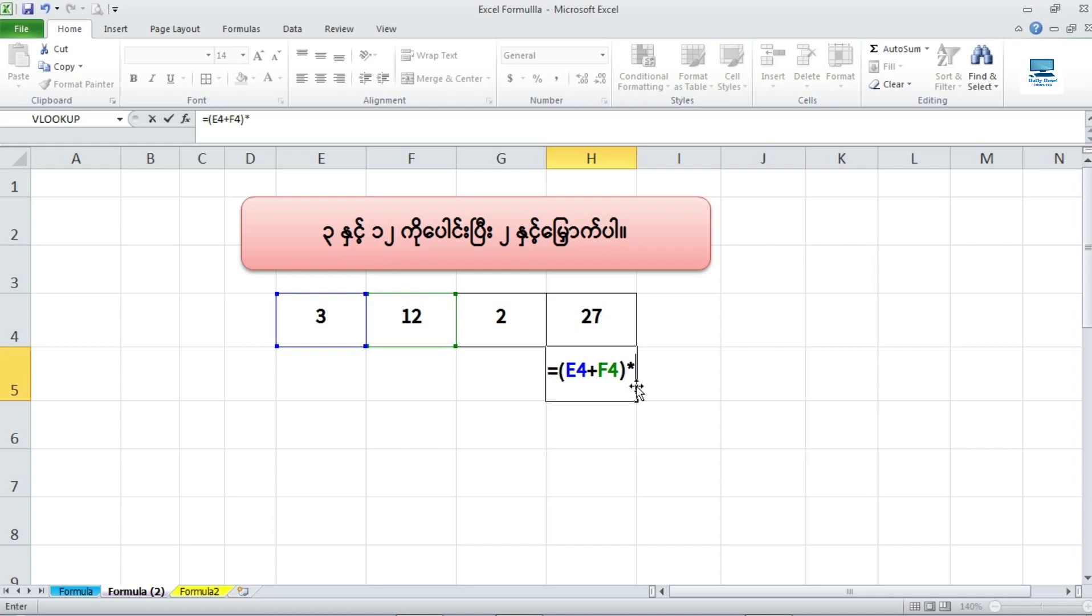
pyautogui.write('2')
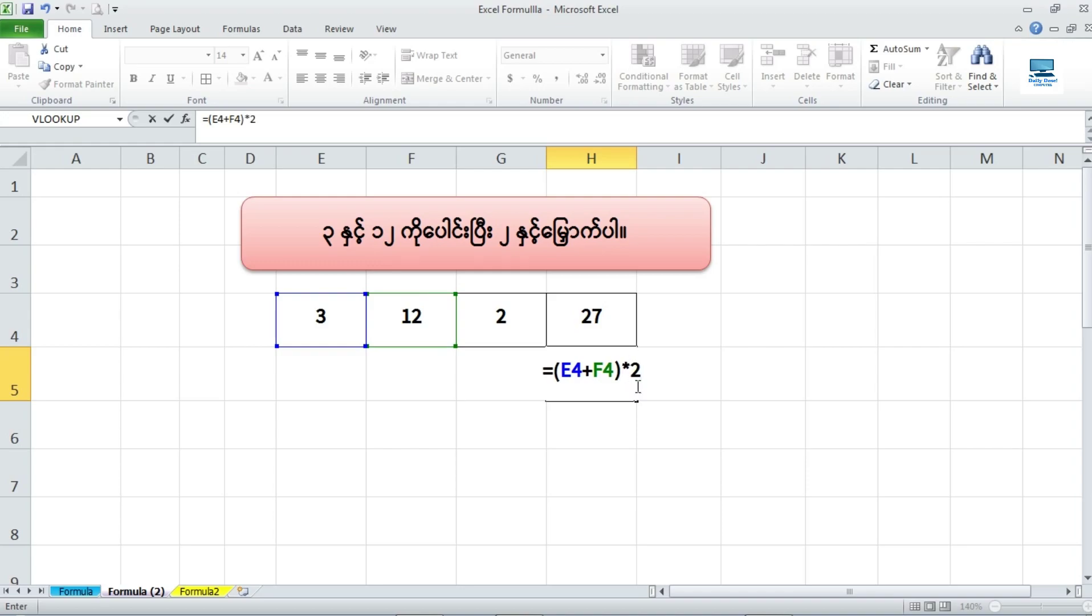
pyautogui.press('BackSpace')
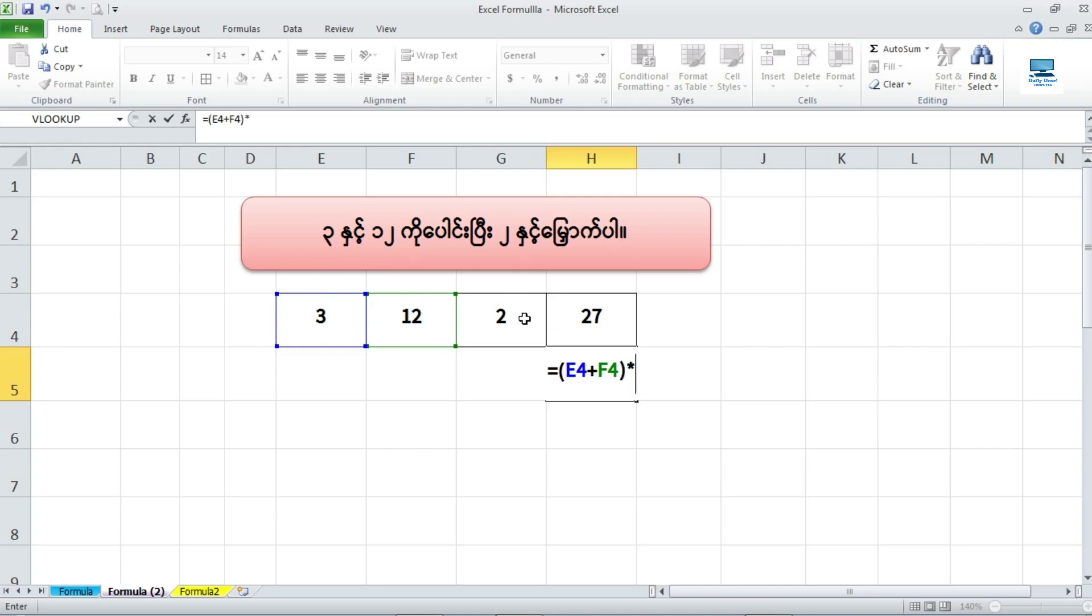
pyautogui.click(518, 318)
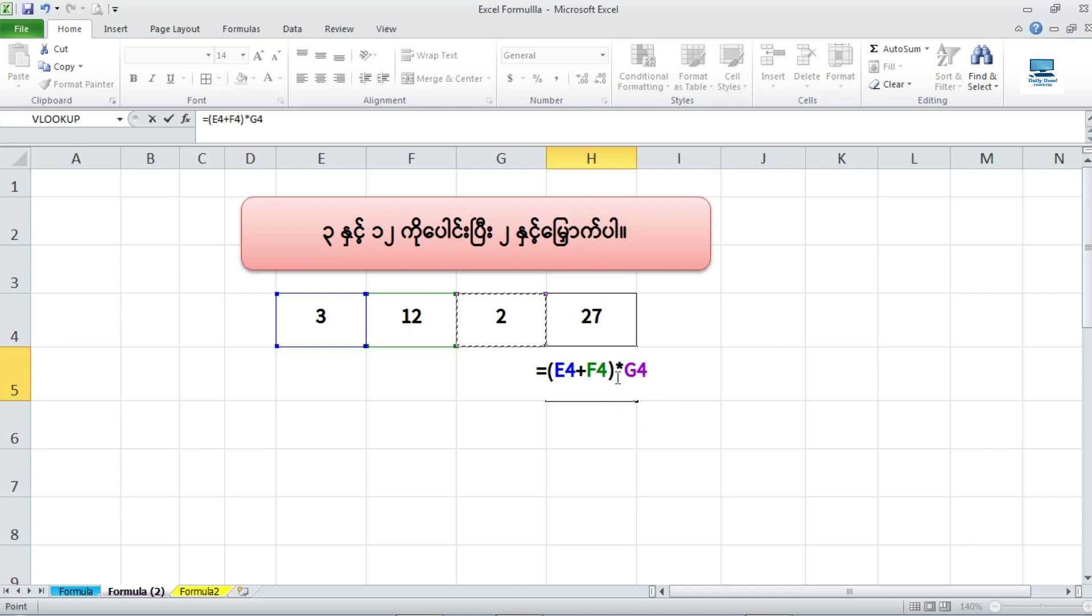
# Highlight the bracketed sum and G4 in the formula, then commit H5 to show 30
pyautogui.click(552, 371)
pyautogui.moveTo(614, 371); pyautogui.dragTo(560, 371)
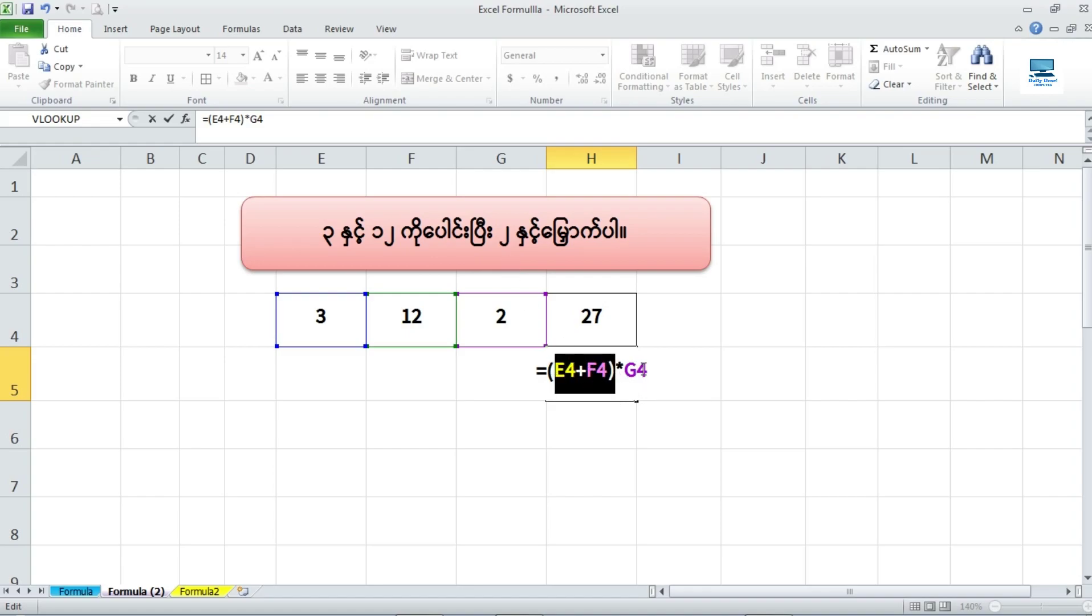
pyautogui.moveTo(648, 370); pyautogui.dragTo(624, 370)
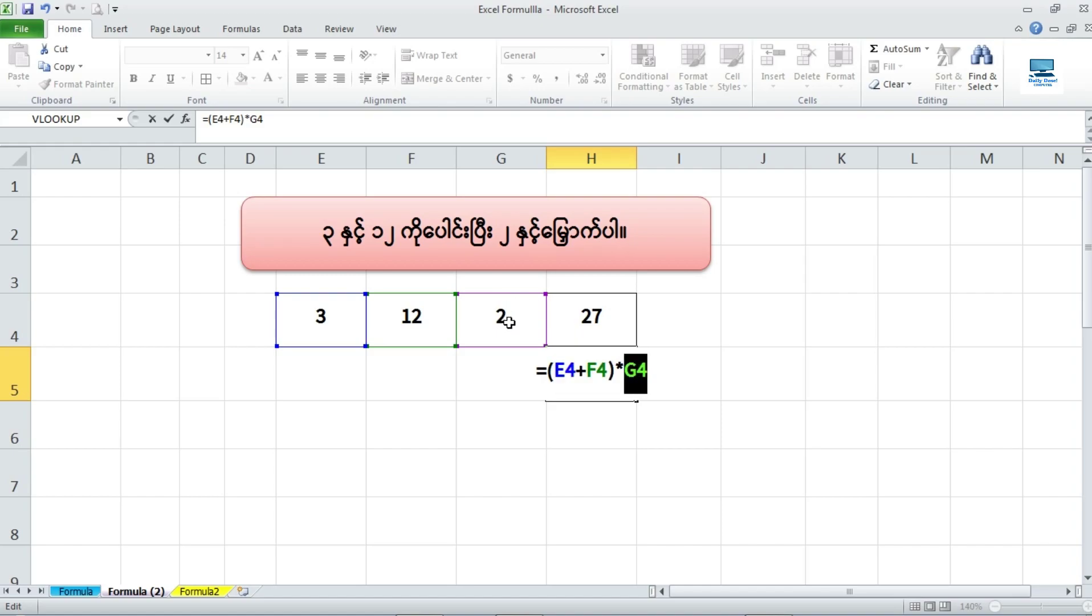
pyautogui.click(648, 382)
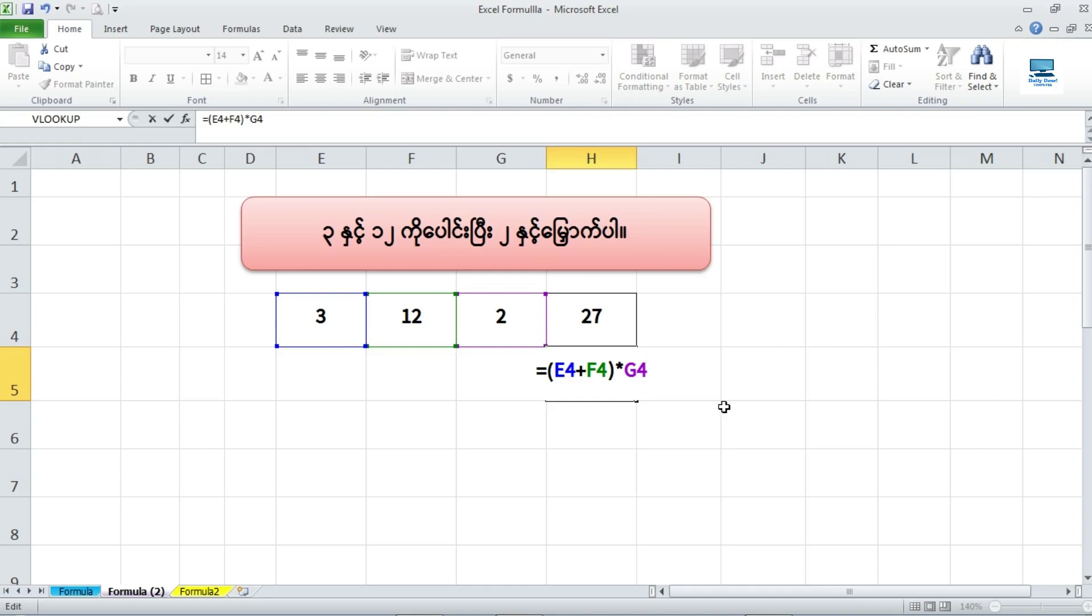
pyautogui.press('Return')
pyautogui.press('Up')
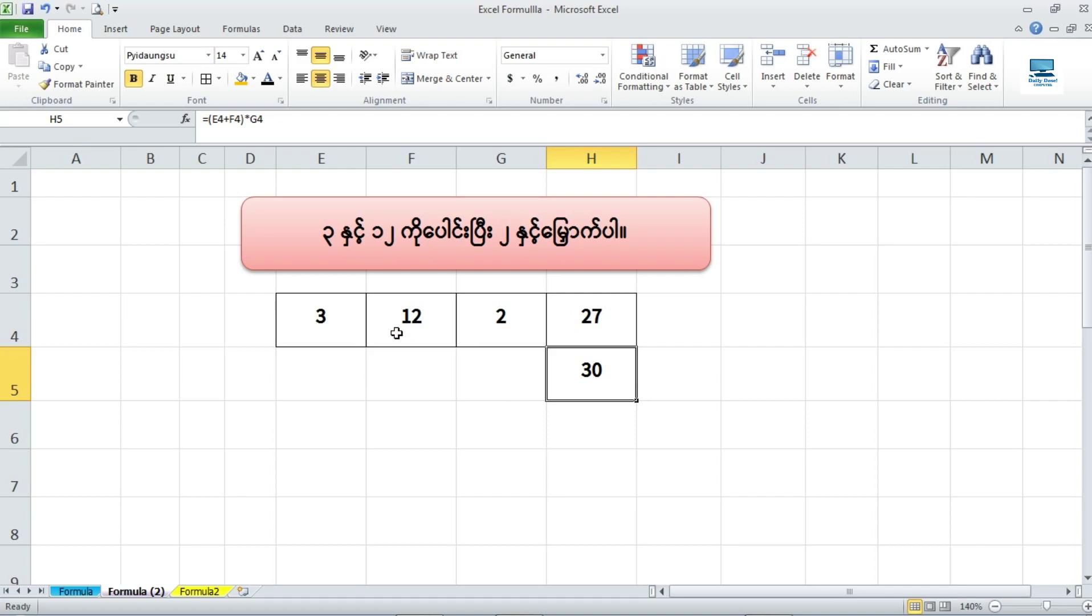
# Compare H4 and H5, highlighting F4*G4 then E4 in H4's formula before committing it
pyautogui.click(501, 339)
pyautogui.click(595, 384)
pyautogui.click(597, 321)
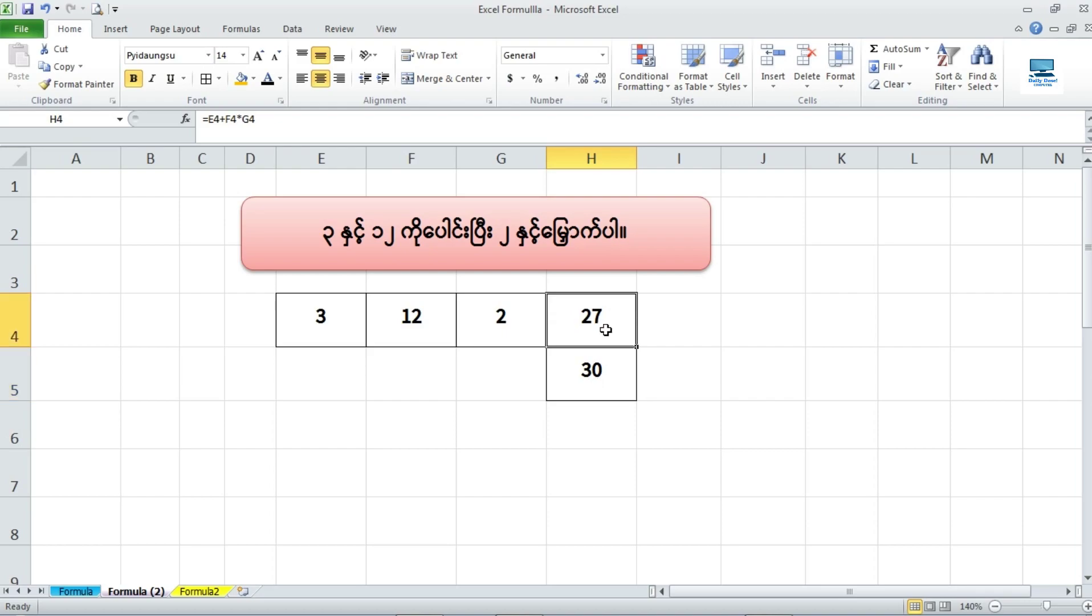
pyautogui.doubleClick(605, 329)
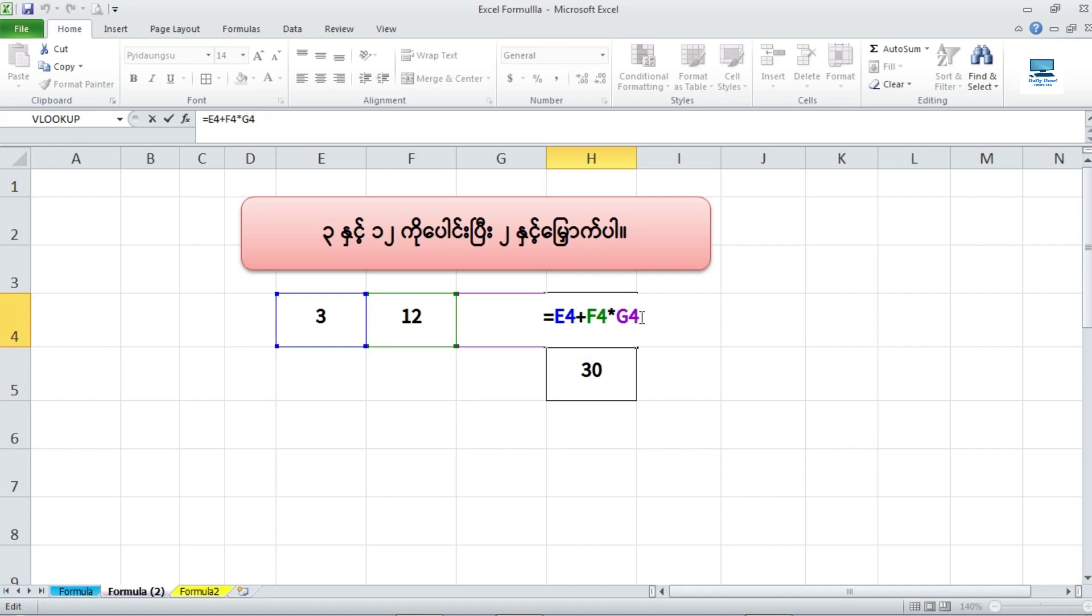
pyautogui.moveTo(640, 318); pyautogui.dragTo(590, 304)
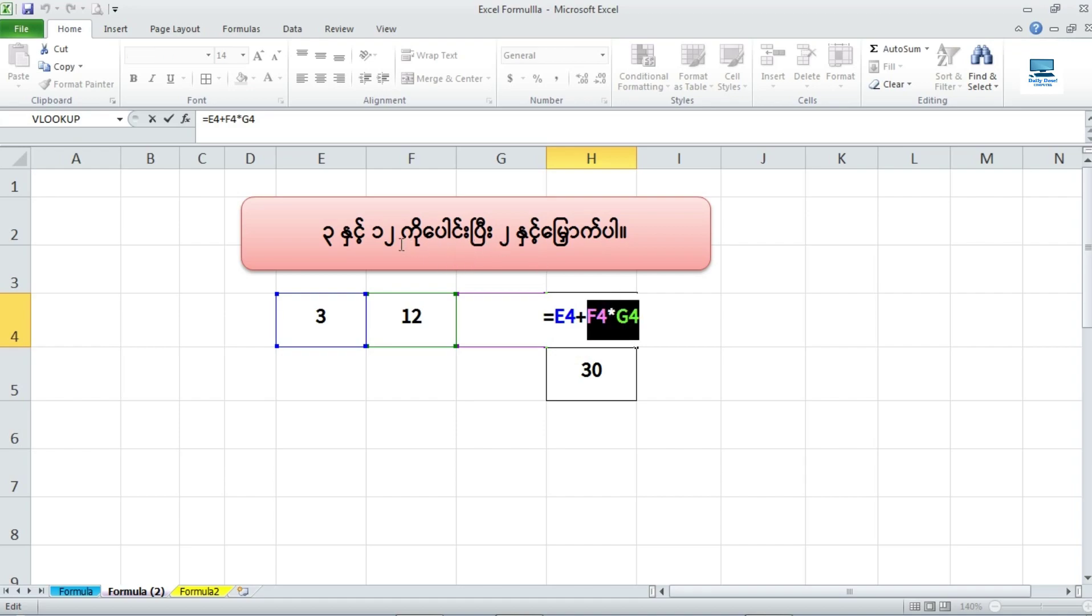
pyautogui.click(638, 324)
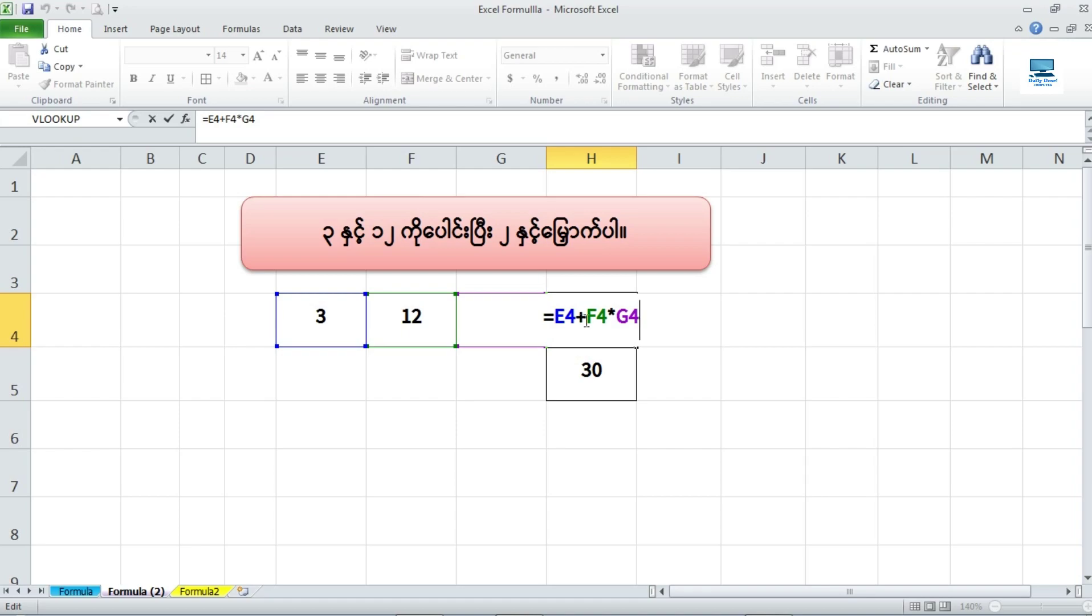
pyautogui.moveTo(577, 318); pyautogui.dragTo(554, 318)
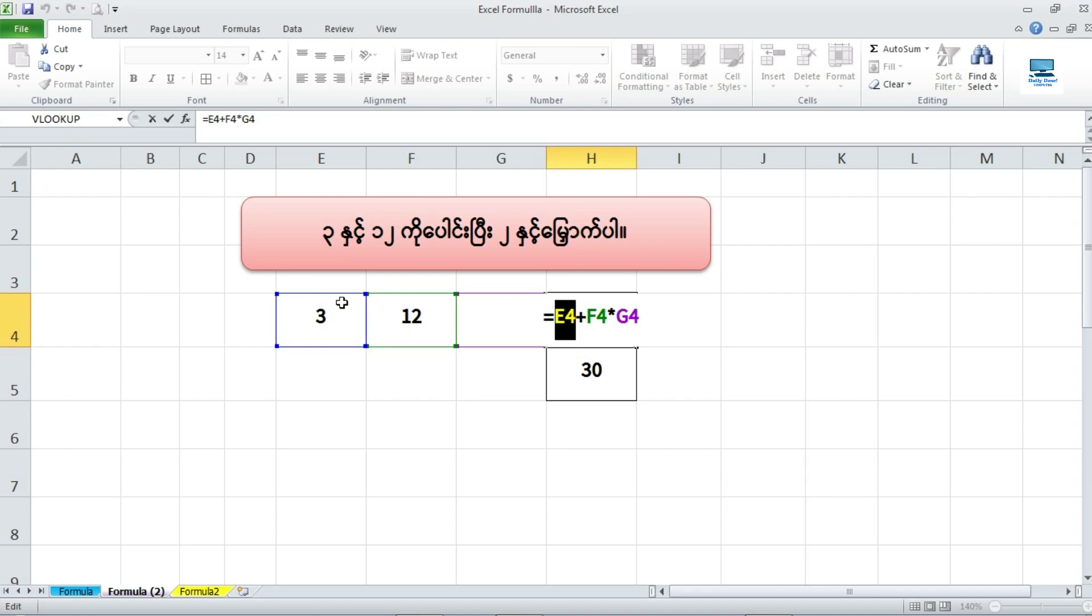
pyautogui.click(640, 322)
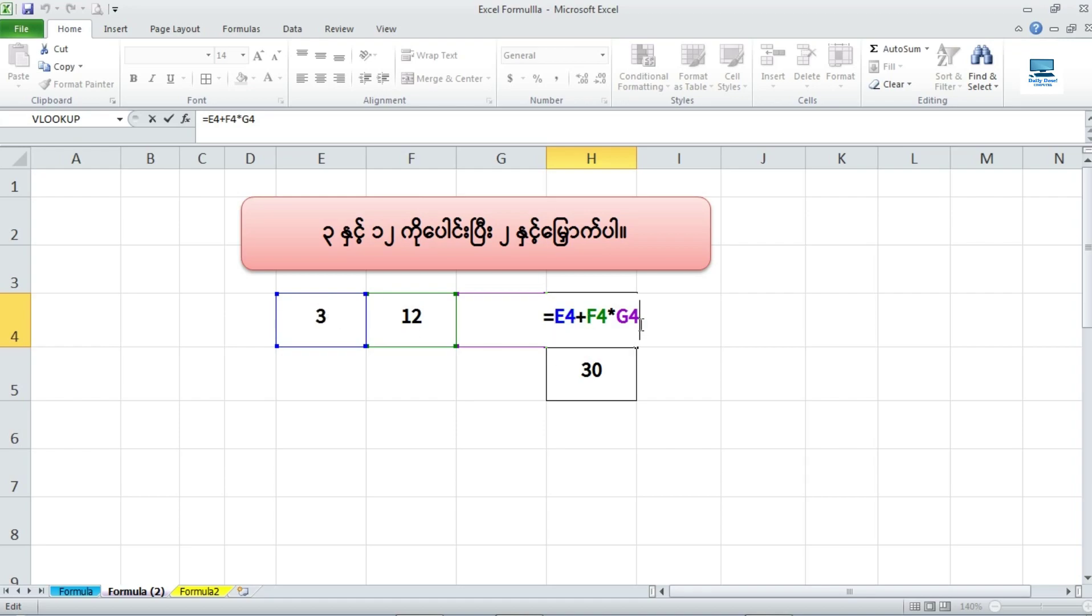
pyautogui.press('Return')
pyautogui.click(619, 314)
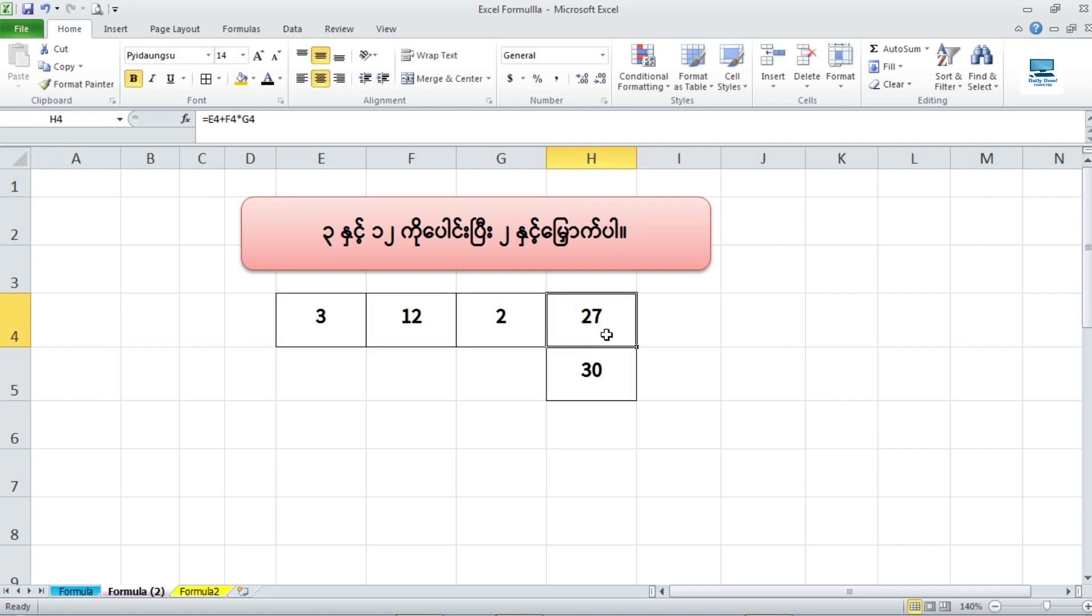
# Reopen H4, highlight F4*G4 and E4 again, and commit the formula showing 27
pyautogui.doubleClick(607, 331)
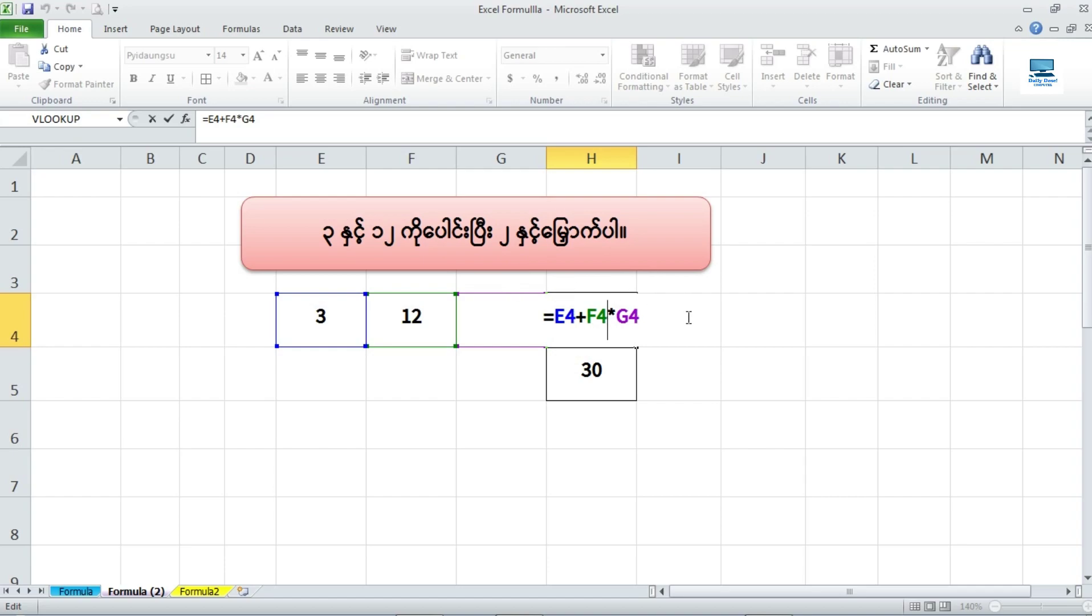
pyautogui.click(641, 326)
pyautogui.moveTo(635, 321); pyautogui.dragTo(586, 319)
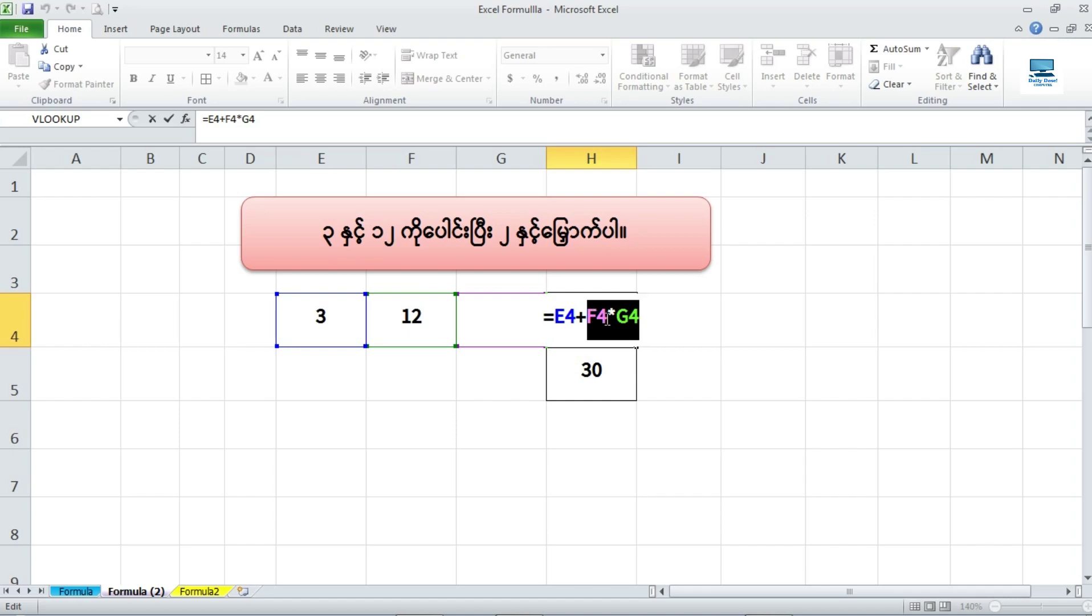
pyautogui.doubleClick(565, 317)
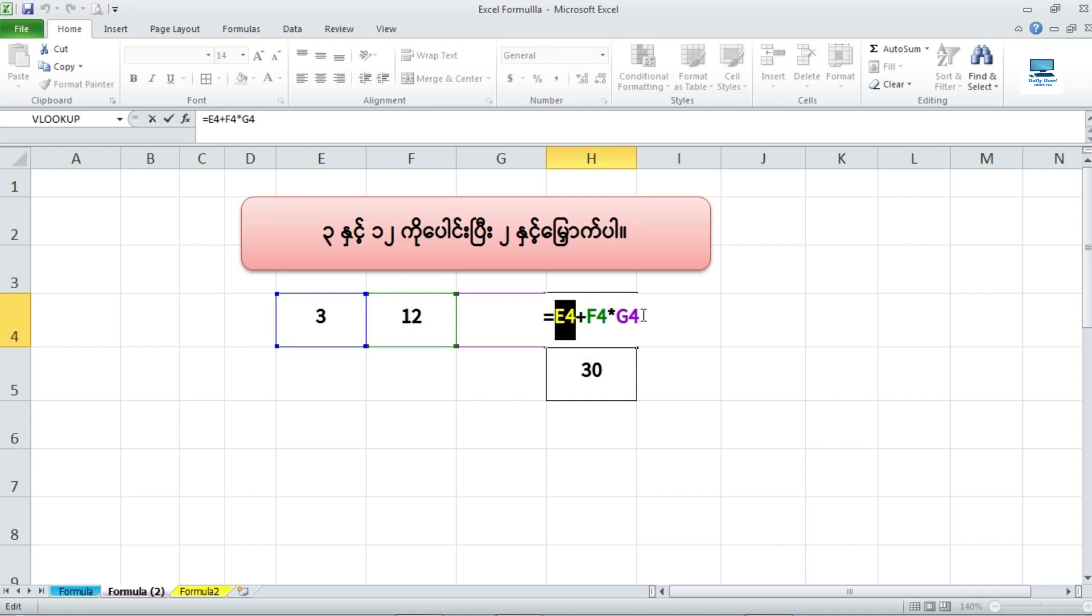
pyautogui.click(640, 329)
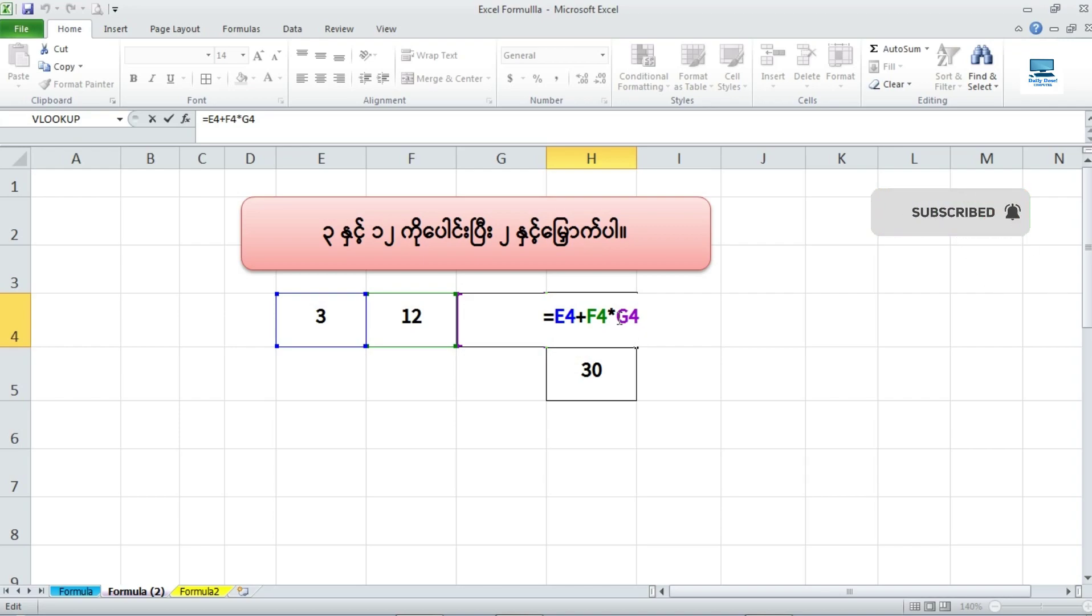
pyautogui.press('Return')
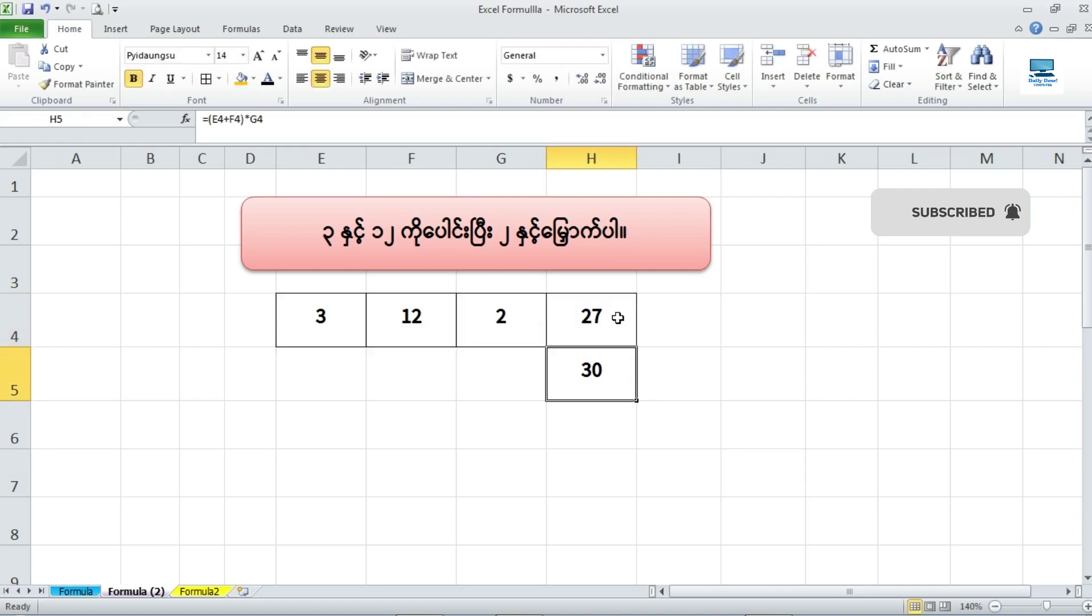
# Open H5, highlight (E4+F4) and then G4, and commit the formula returning 30
pyautogui.doubleClick(609, 374)
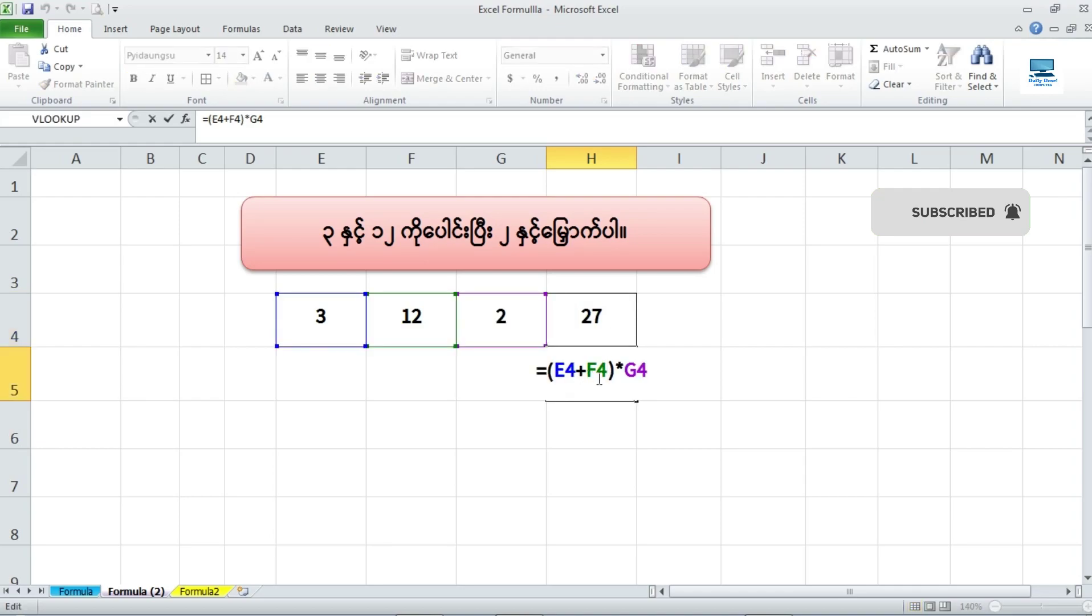
pyautogui.moveTo(615, 374); pyautogui.dragTo(546, 373)
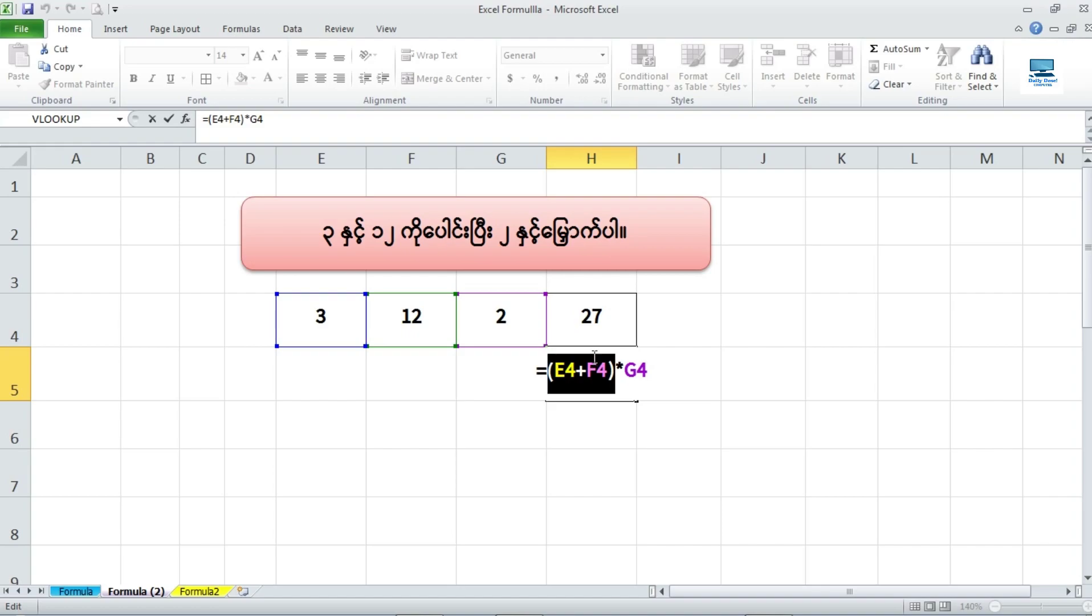
pyautogui.moveTo(658, 378); pyautogui.dragTo(621, 371)
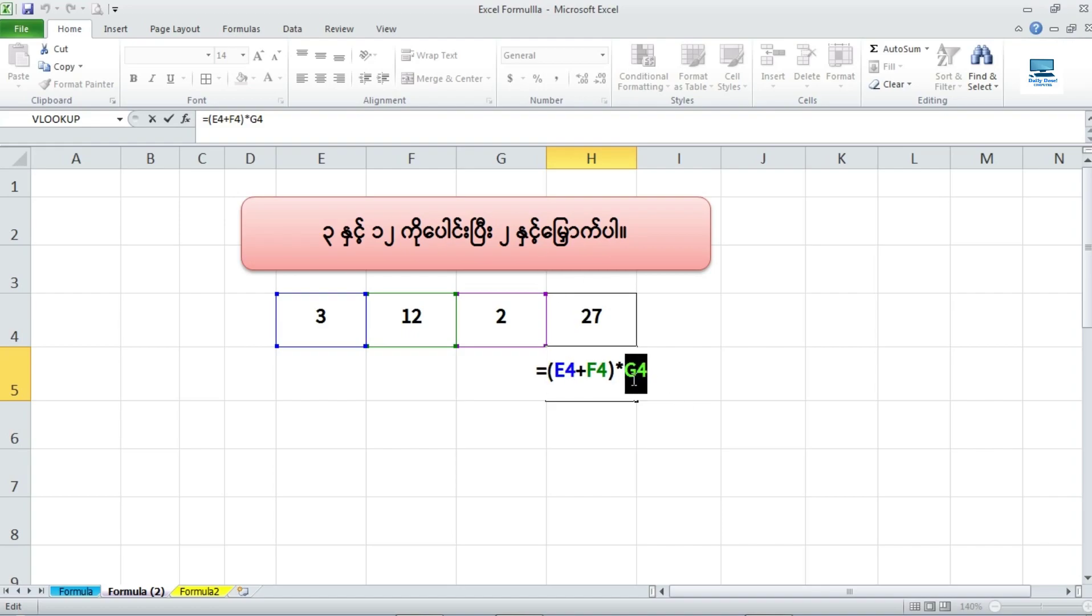
pyautogui.click(616, 376)
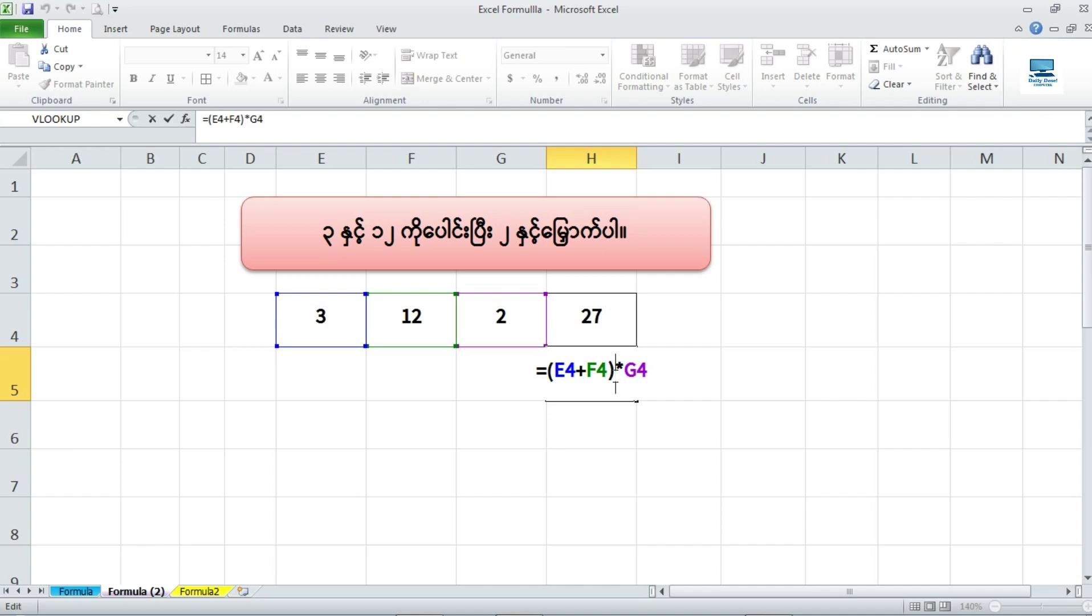
pyautogui.press('Return')
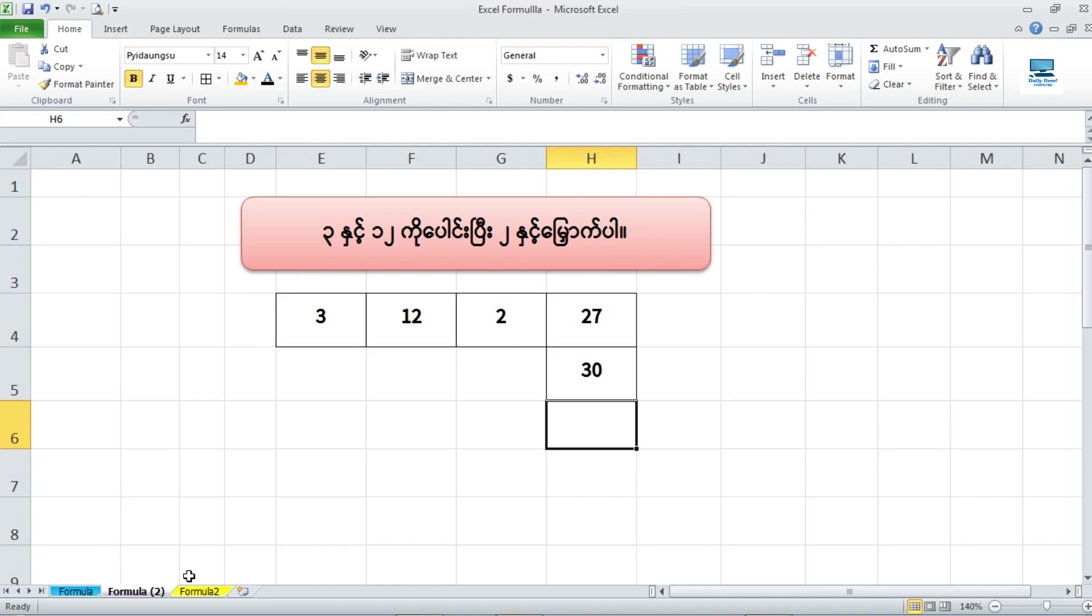
# Switch between the Formula2 and Formula sheets, ending on Formula2 with its three tables in view
pyautogui.click(211, 592)
pyautogui.scroll(-2, 222, 513)
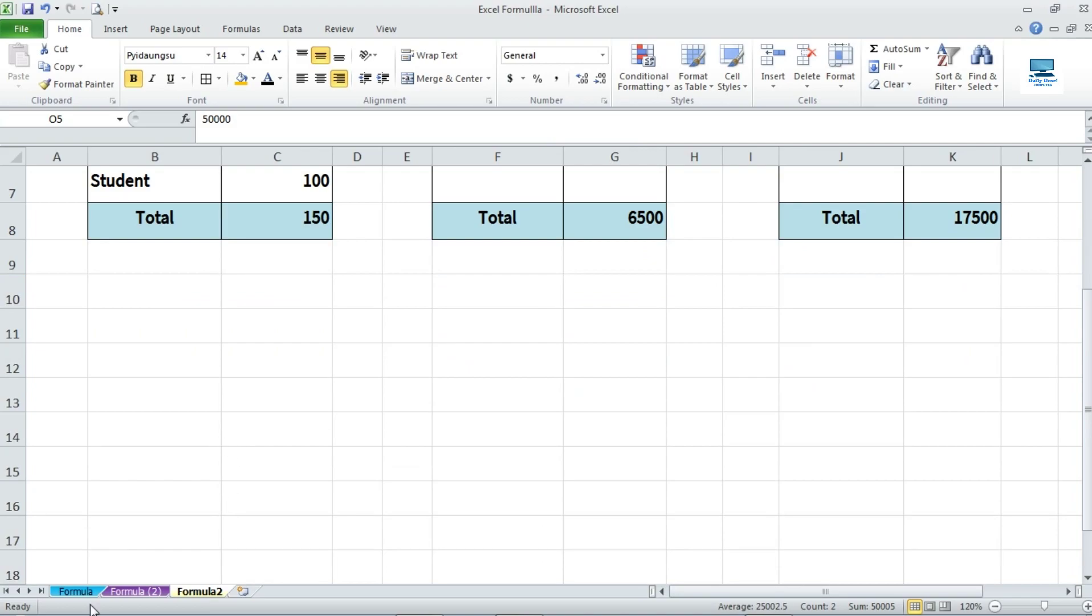
pyautogui.click(77, 593)
pyautogui.scroll(-3, 231, 465)
pyautogui.scroll(2, 227, 464)
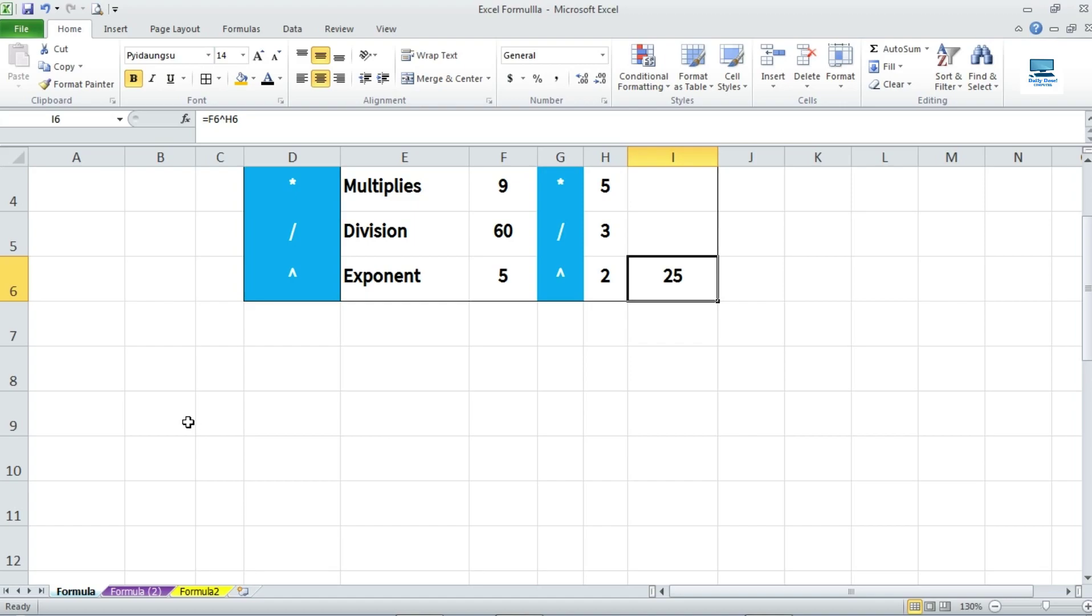
pyautogui.click(188, 422)
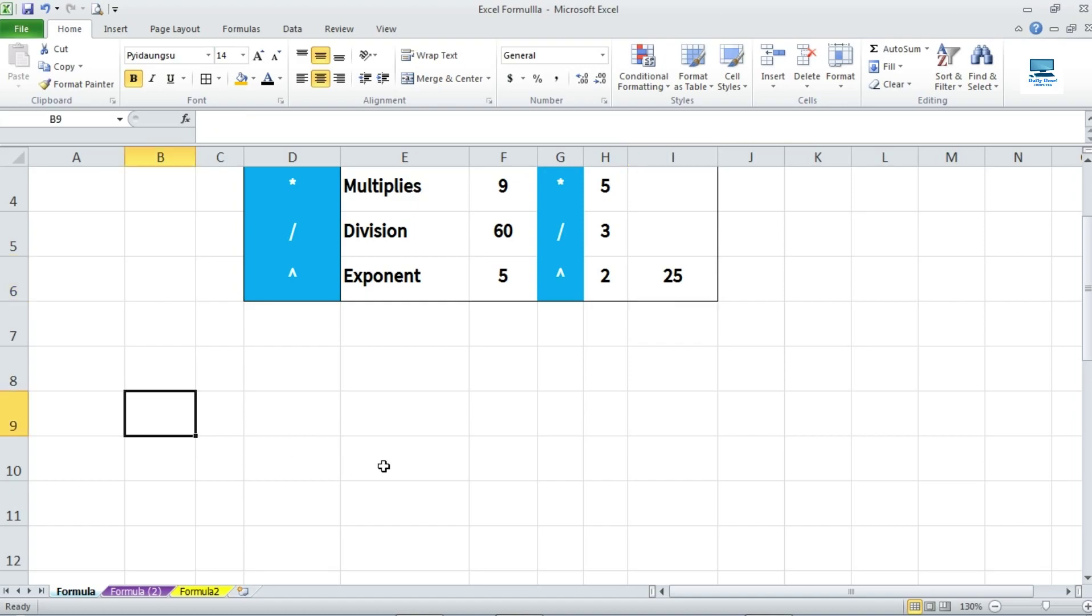
pyautogui.scroll(1, 388, 465)
pyautogui.click(200, 591)
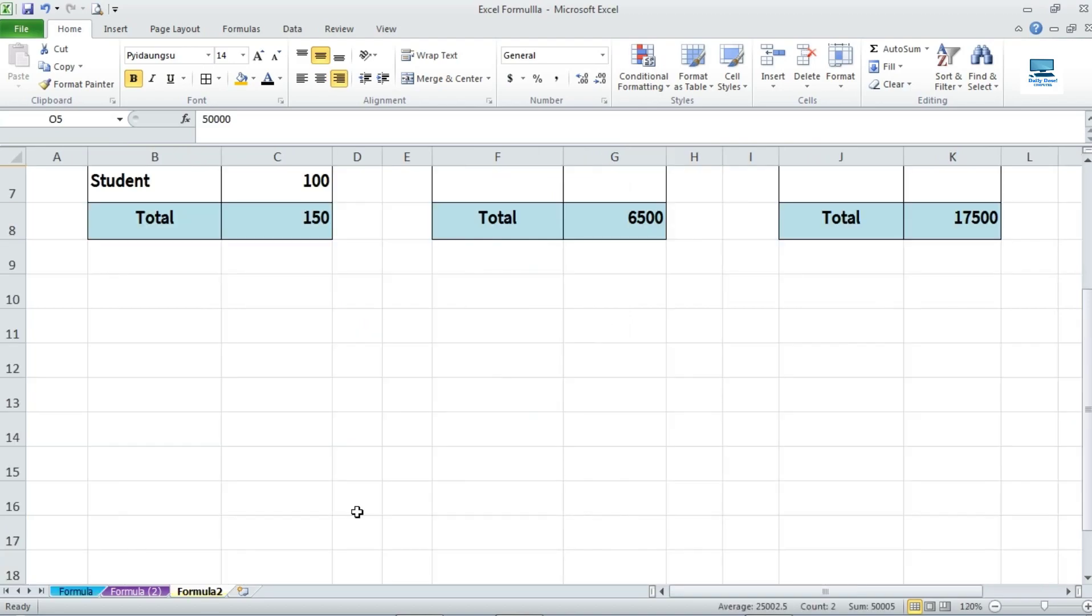
pyautogui.scroll(1, 361, 370)
pyautogui.scroll(1, 361, 370)
pyautogui.scroll(-1, 370, 365)
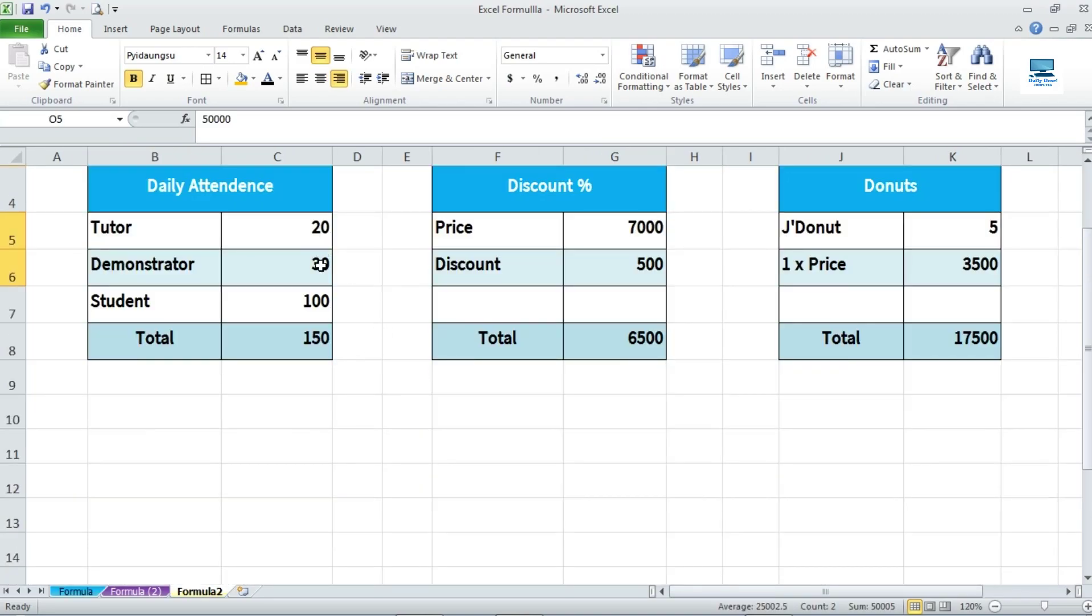
# Clear C8's old addition total and type =Sum( to start a SUM function there
pyautogui.click(291, 348)
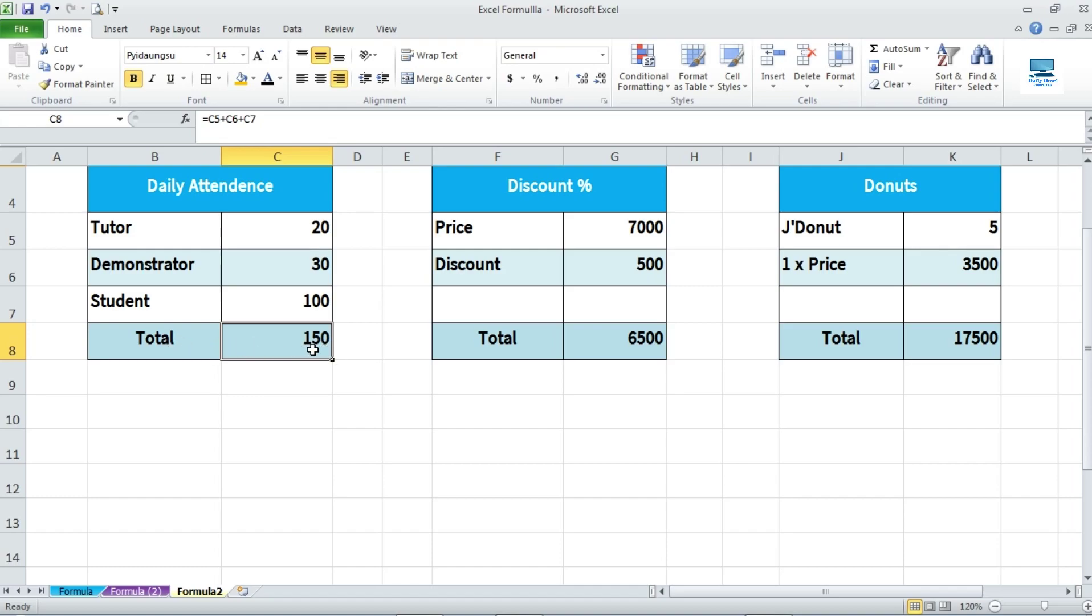
pyautogui.press('Delete')
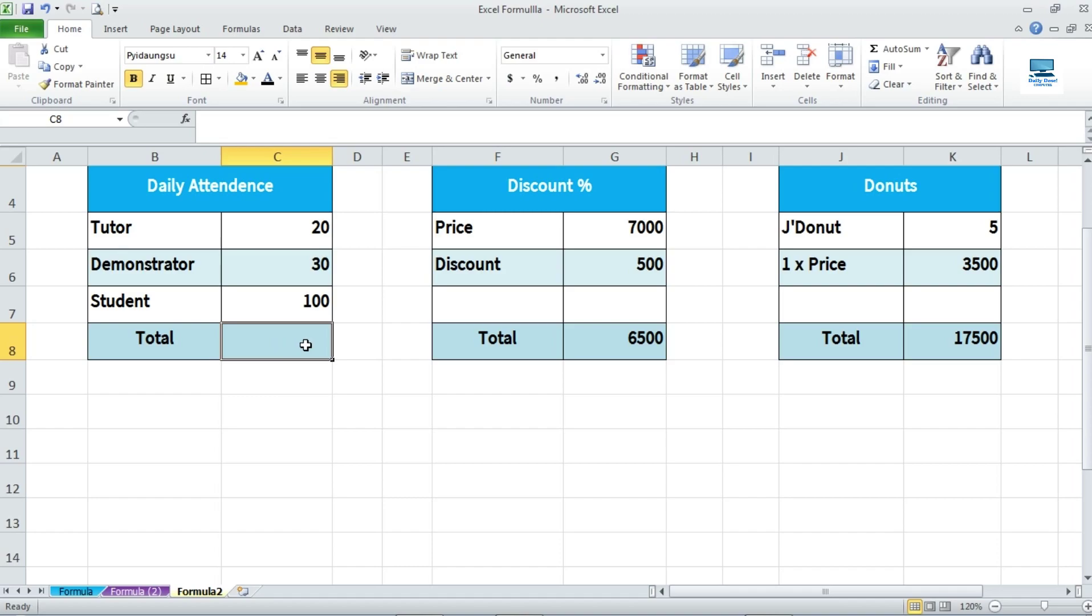
pyautogui.scroll(-1, 296, 470)
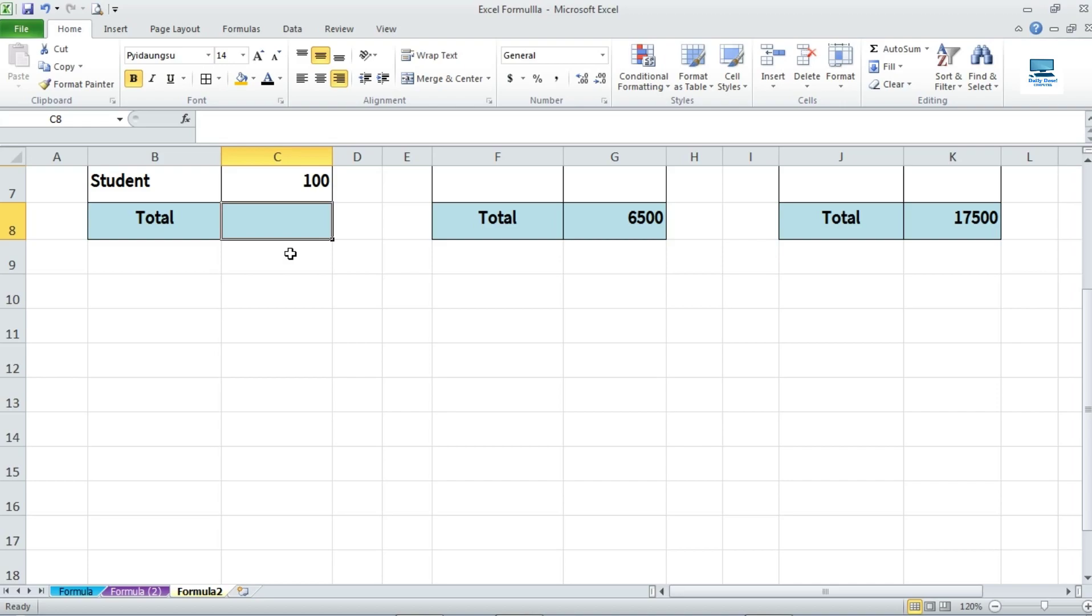
pyautogui.scroll(1, 291, 253)
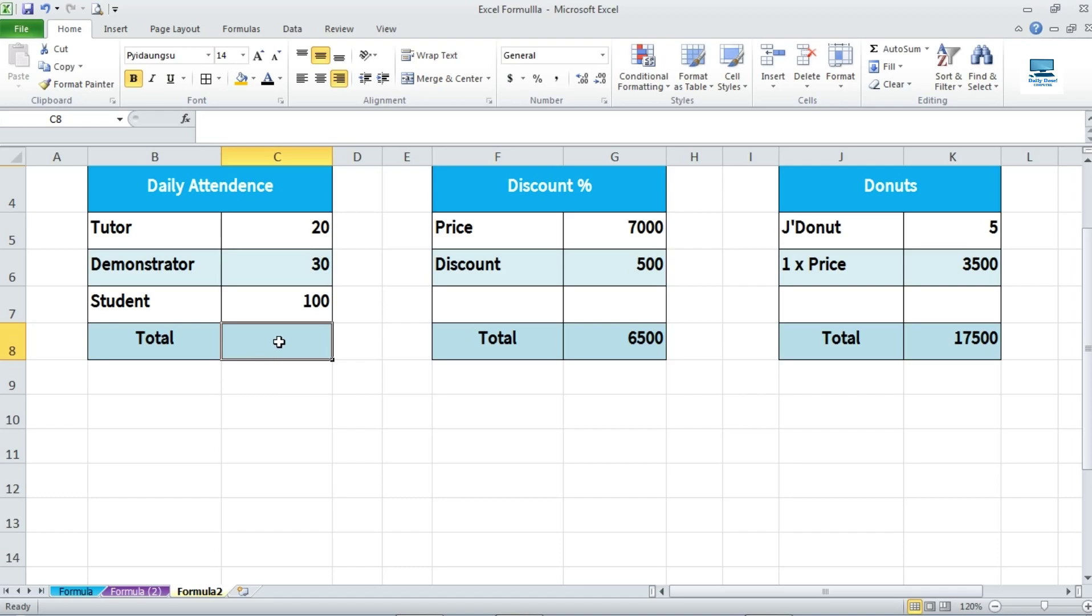
pyautogui.write('=')
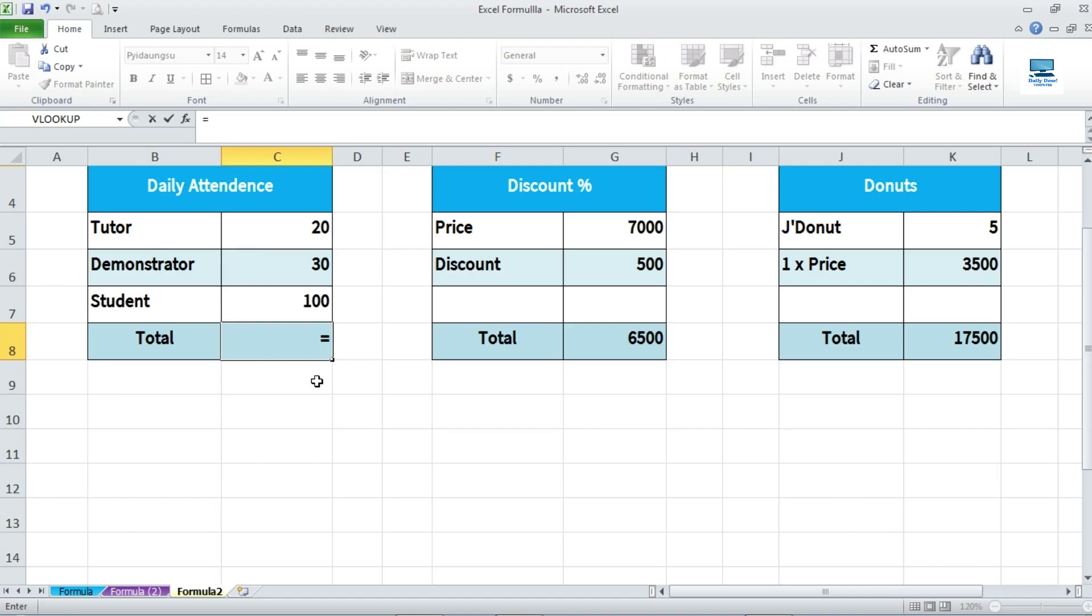
pyautogui.write('S')
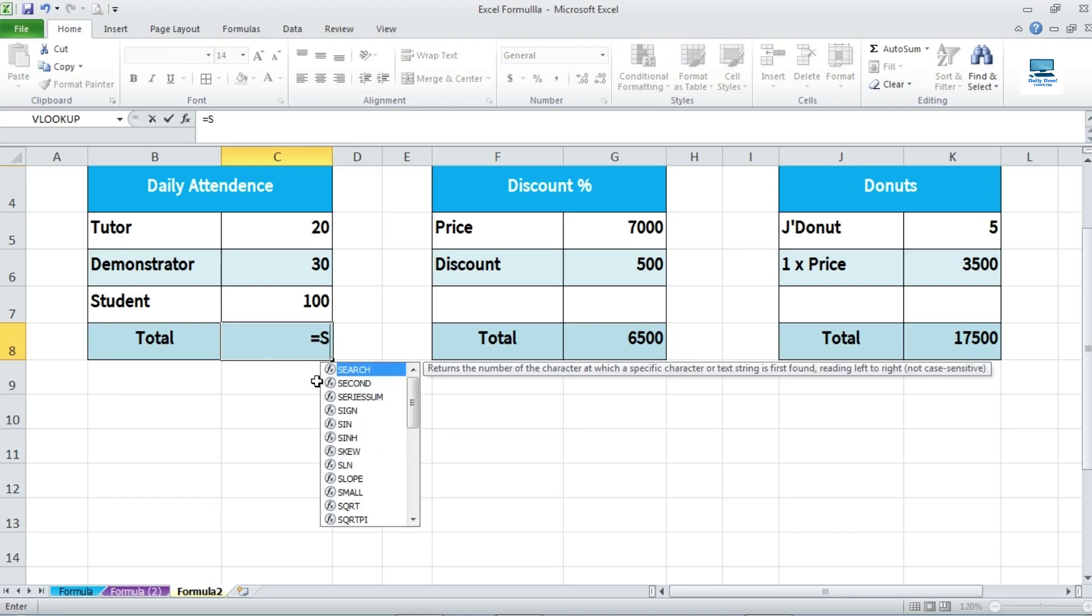
pyautogui.write('u')
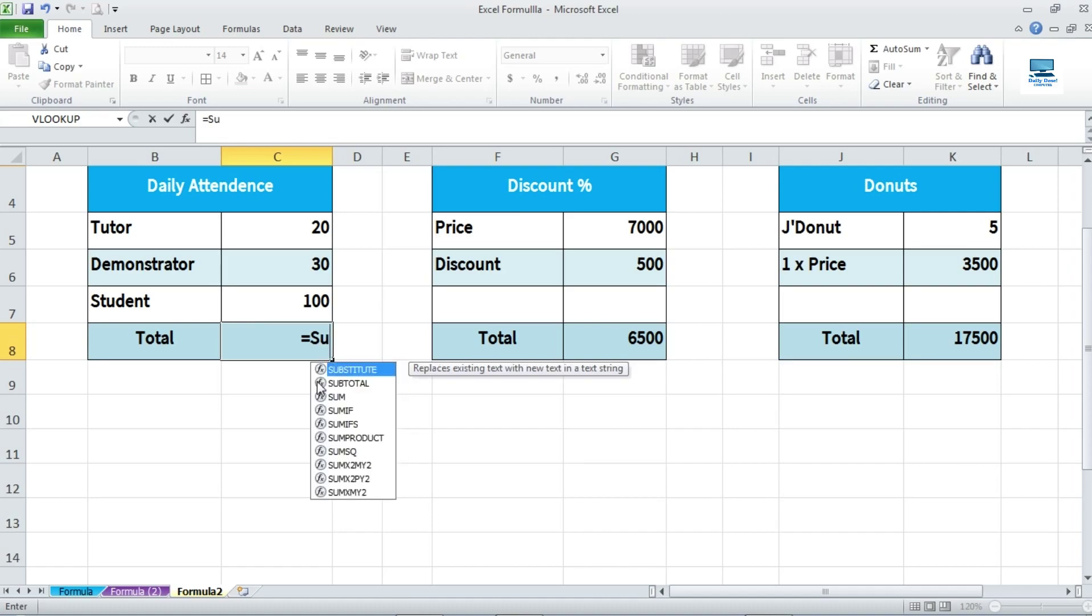
pyautogui.write('m')
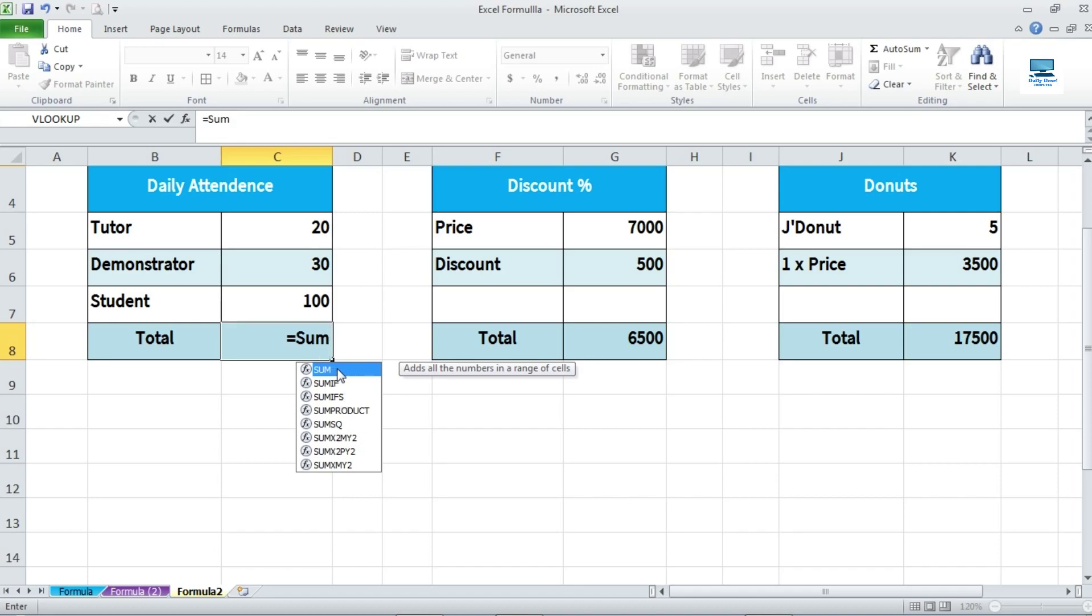
pyautogui.click(331, 339)
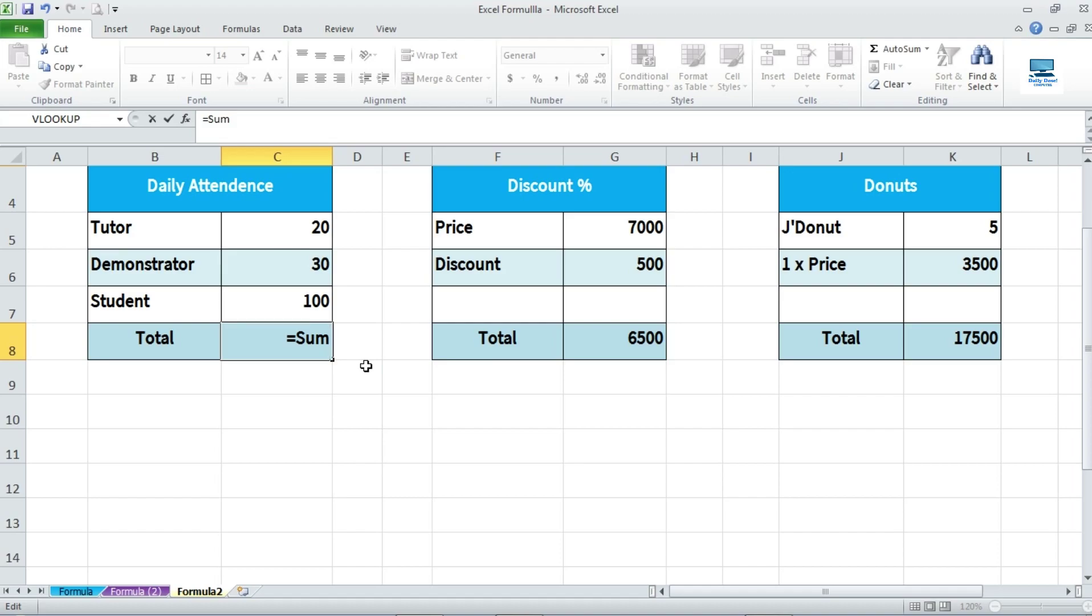
pyautogui.write('(')
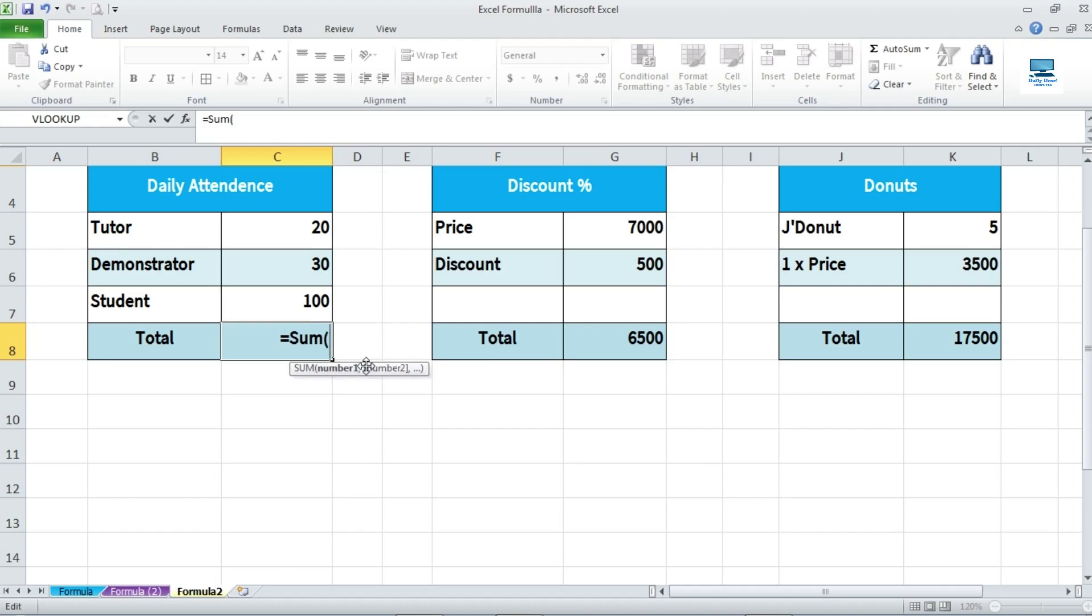
pyautogui.scroll(1, 366, 317)
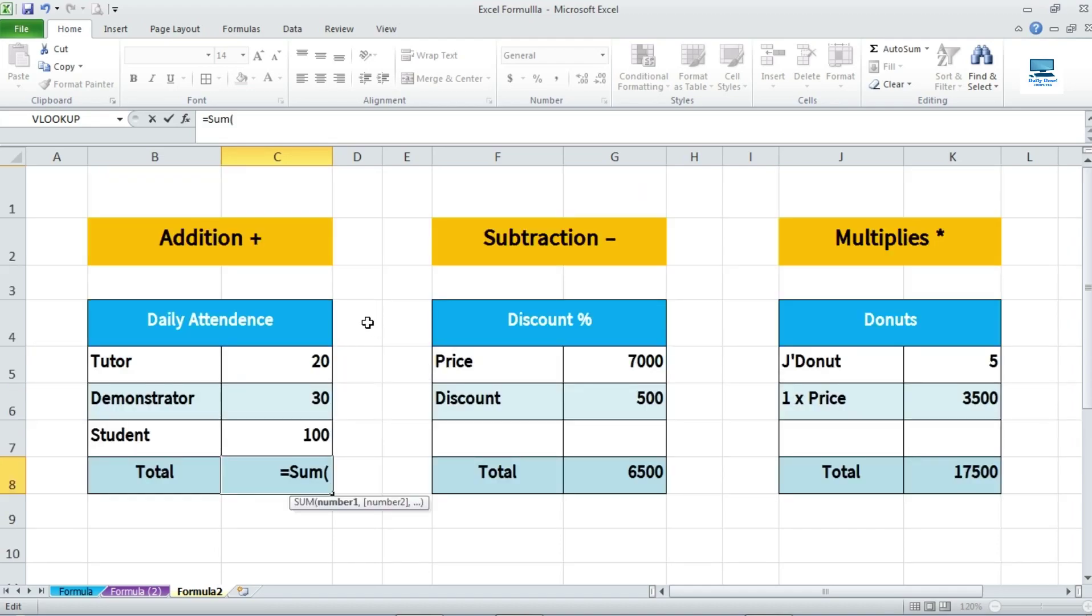
pyautogui.scroll(-1, 367, 322)
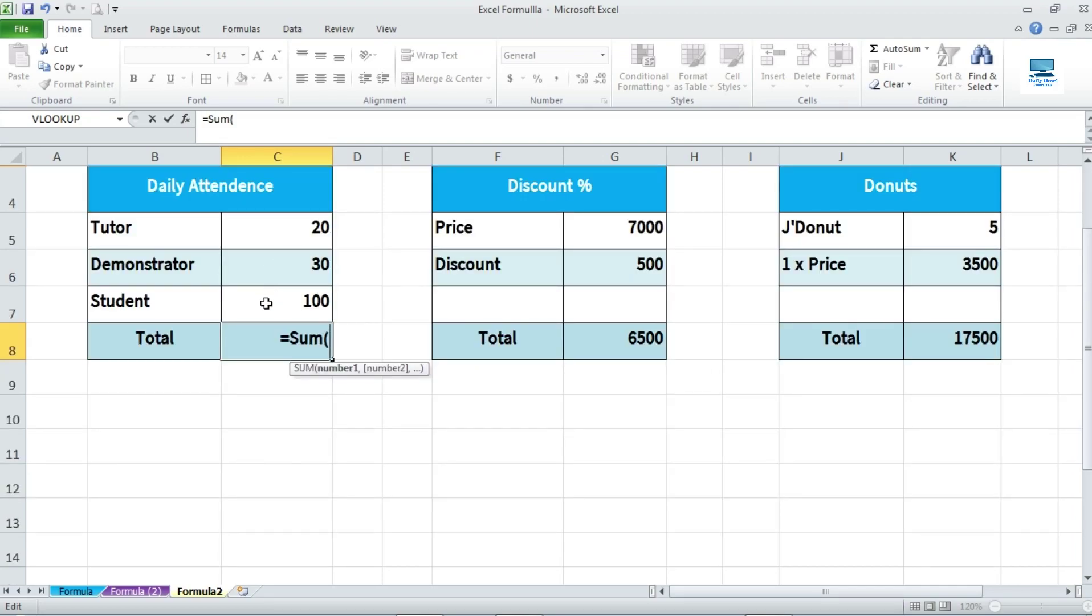
pyautogui.scroll(1, 266, 304)
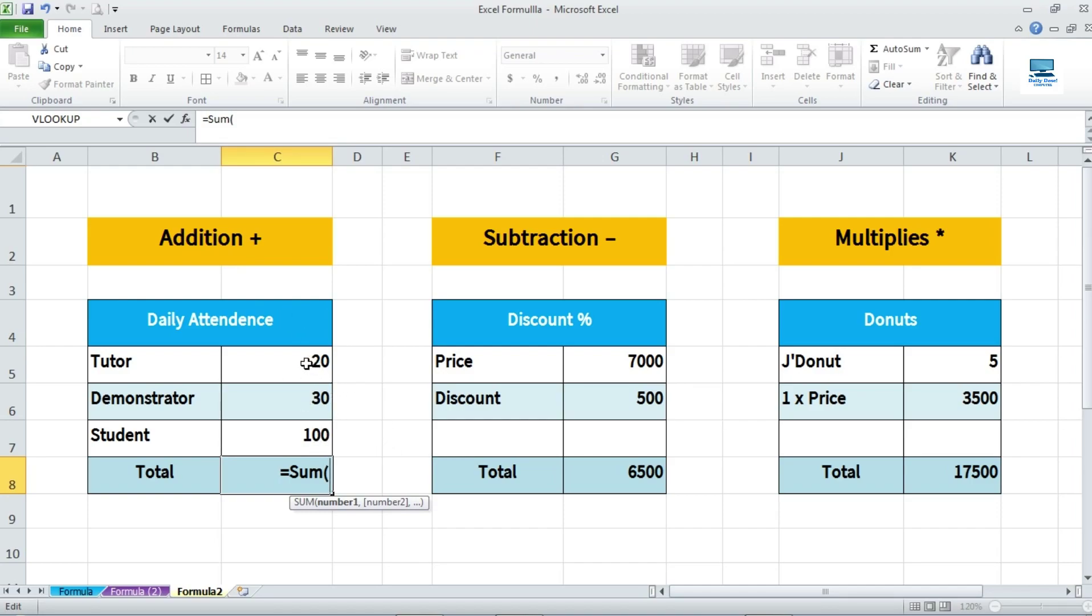
# Insert the range C5:C7 and close the parenthesis, giving =Sum(C5:C7)
pyautogui.moveTo(305, 363); pyautogui.dragTo(314, 431)
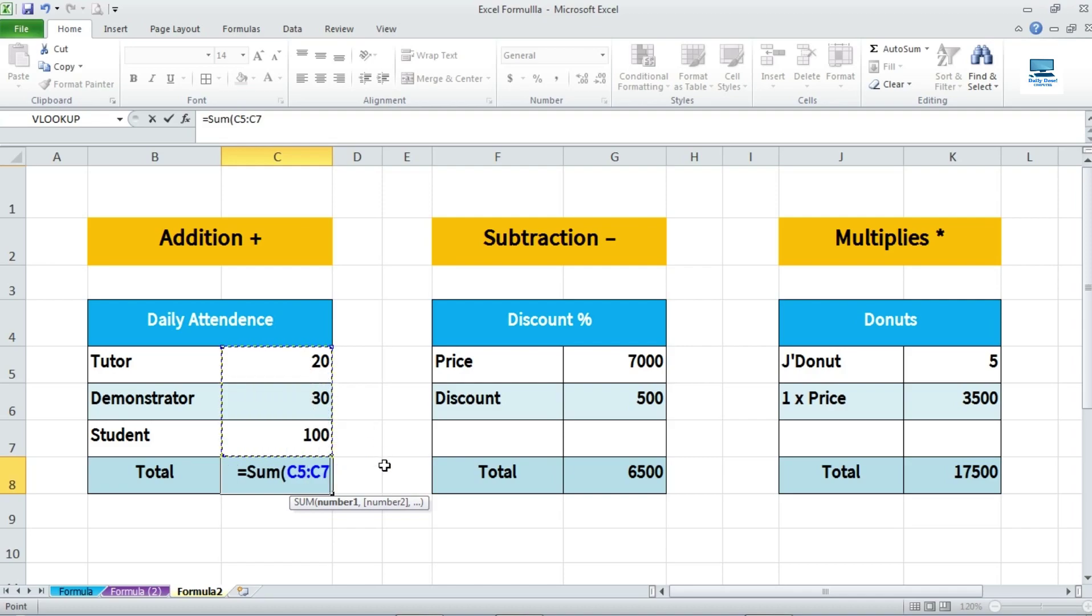
pyautogui.scroll(-1, 385, 465)
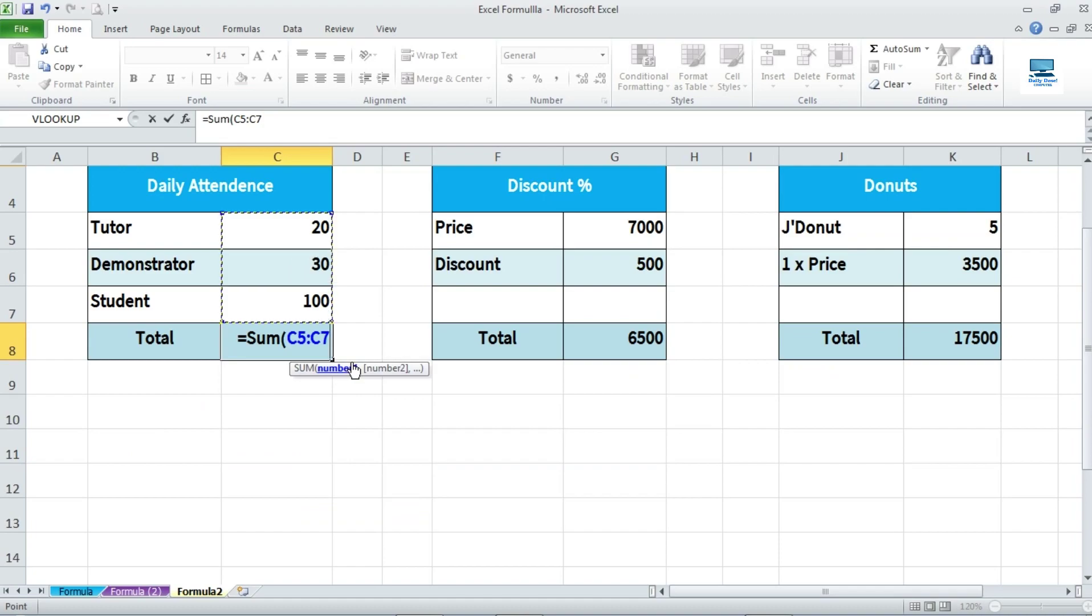
pyautogui.write(')')
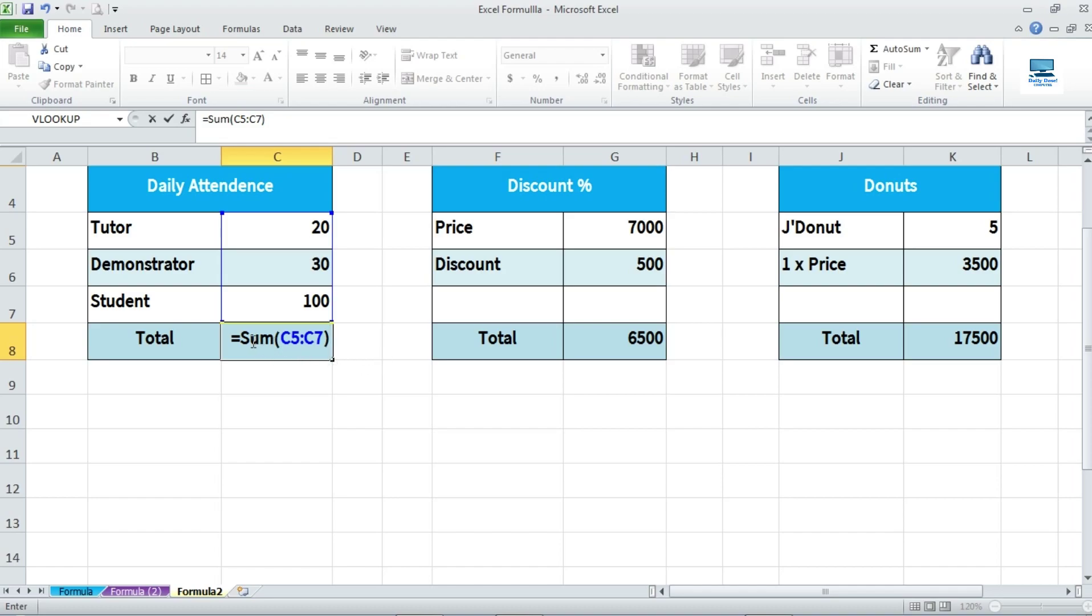
# Highlight Sum and C5:C7 in the formula, then commit so C8 shows 150
pyautogui.moveTo(243, 337); pyautogui.dragTo(226, 338)
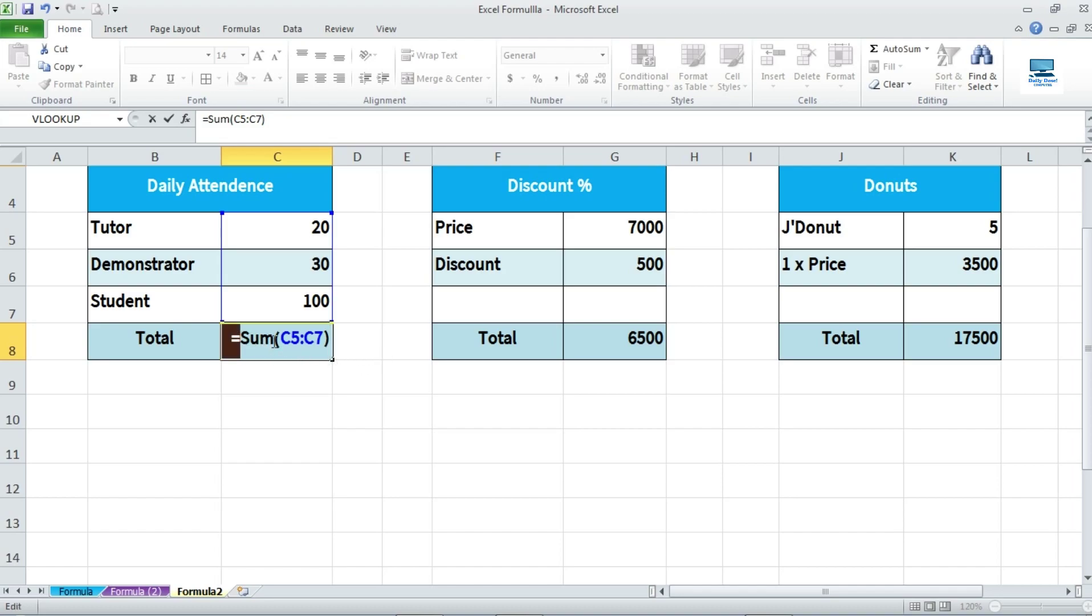
pyautogui.click(260, 339)
pyautogui.doubleClick(260, 339)
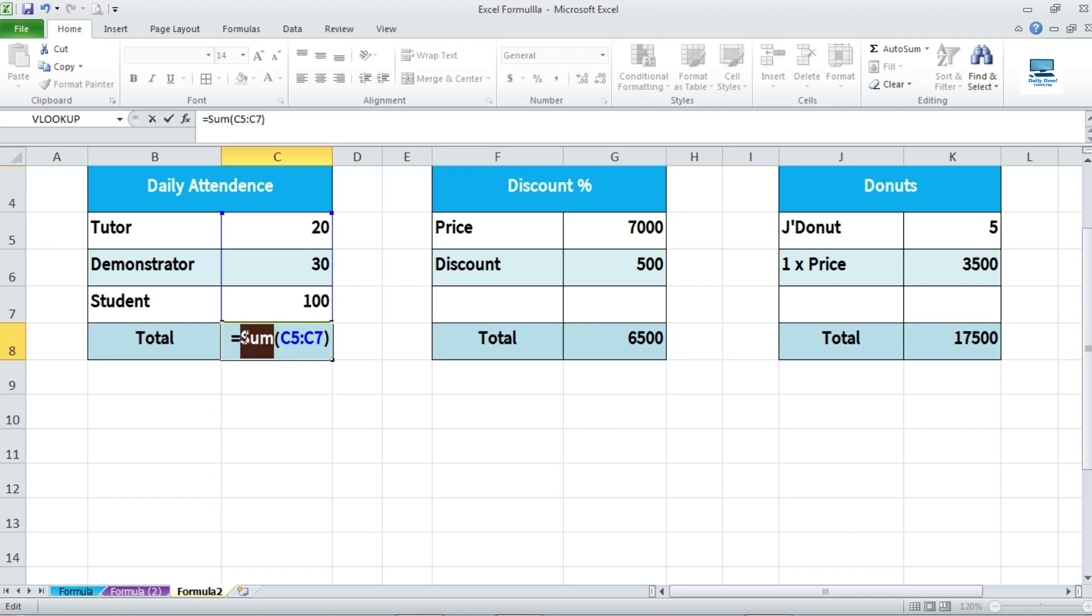
pyautogui.click(278, 344)
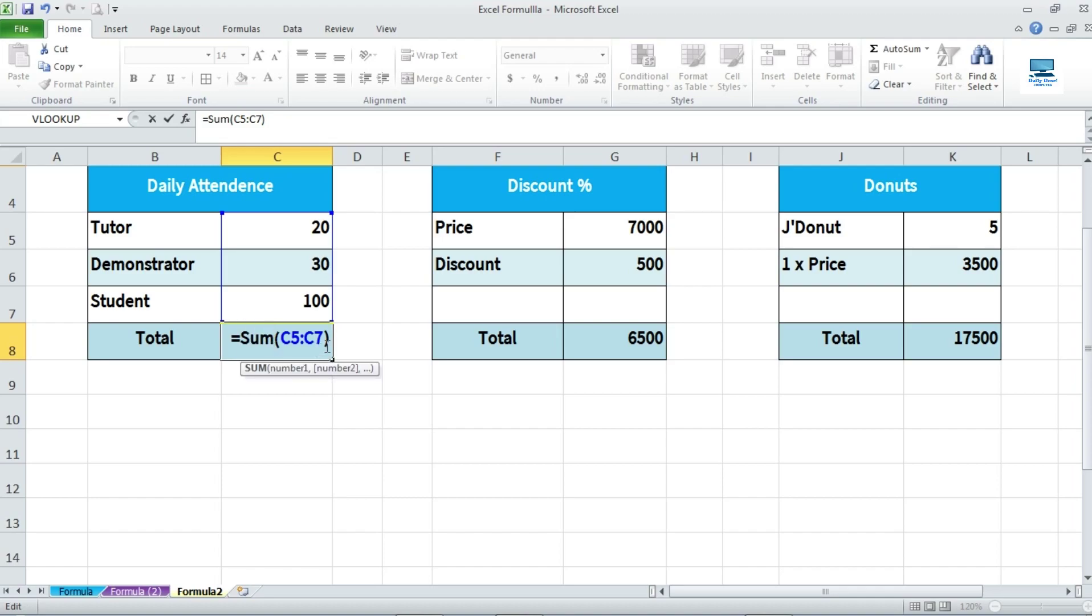
pyautogui.moveTo(323, 339); pyautogui.dragTo(286, 338)
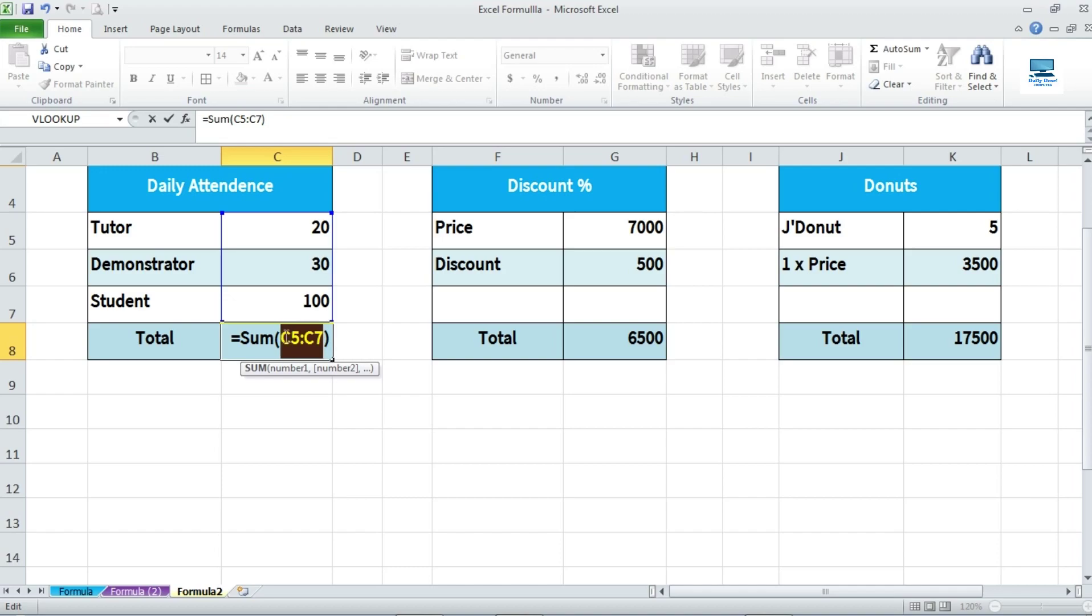
pyautogui.click(328, 336)
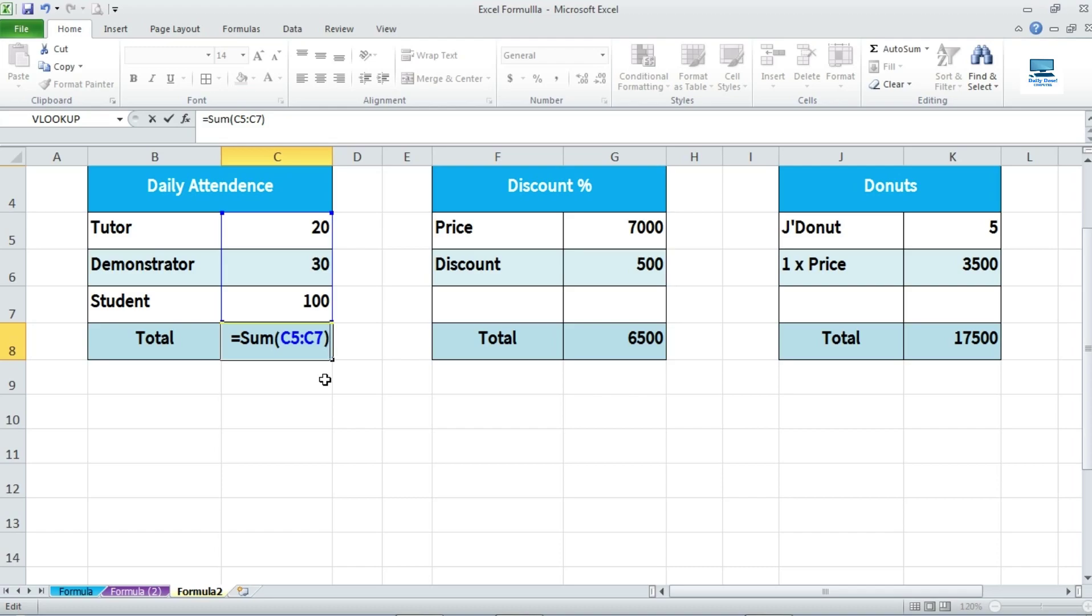
pyautogui.press('Return')
pyautogui.press('Up')
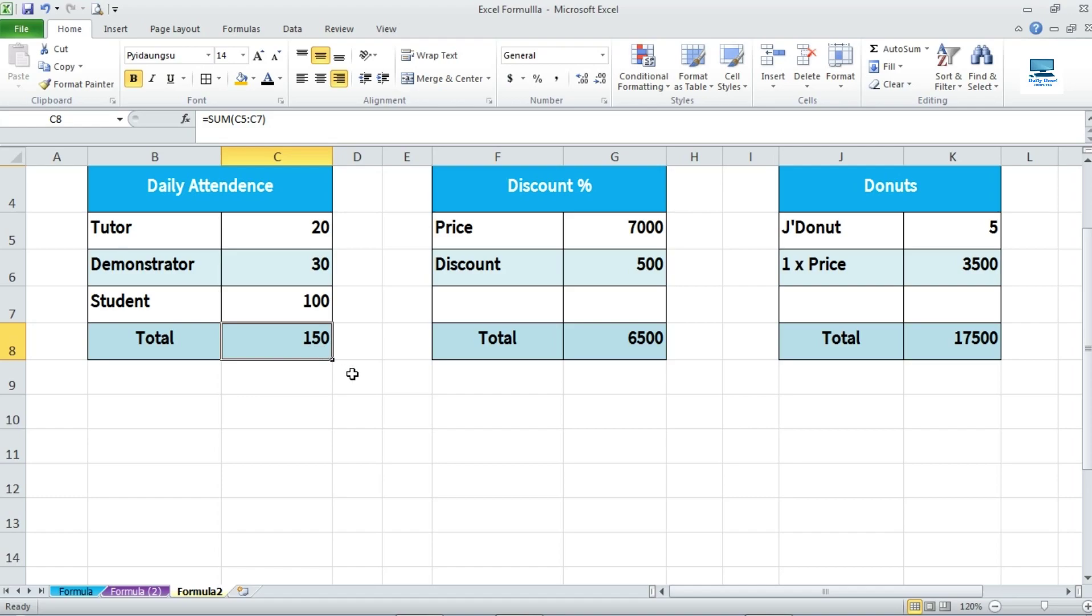
# Scroll down to the empty rows and select cell B12 for a new formula
pyautogui.scroll(-1, 353, 374)
pyautogui.scroll(-1, 350, 371)
pyautogui.scroll(1, 228, 319)
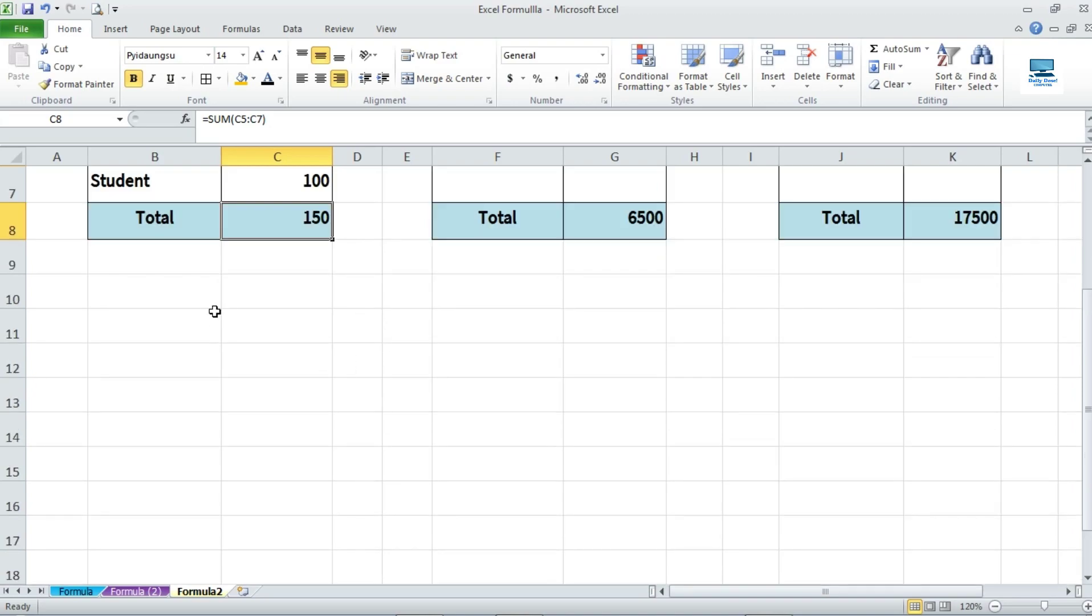
pyautogui.scroll(-1, 160, 342)
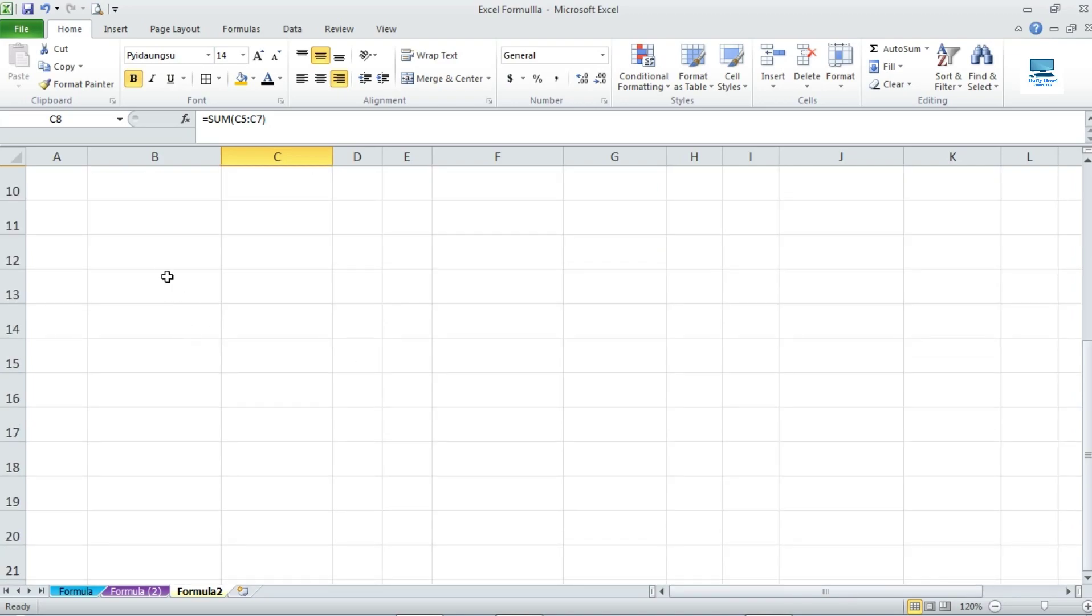
pyautogui.click(165, 259)
pyautogui.write('=')
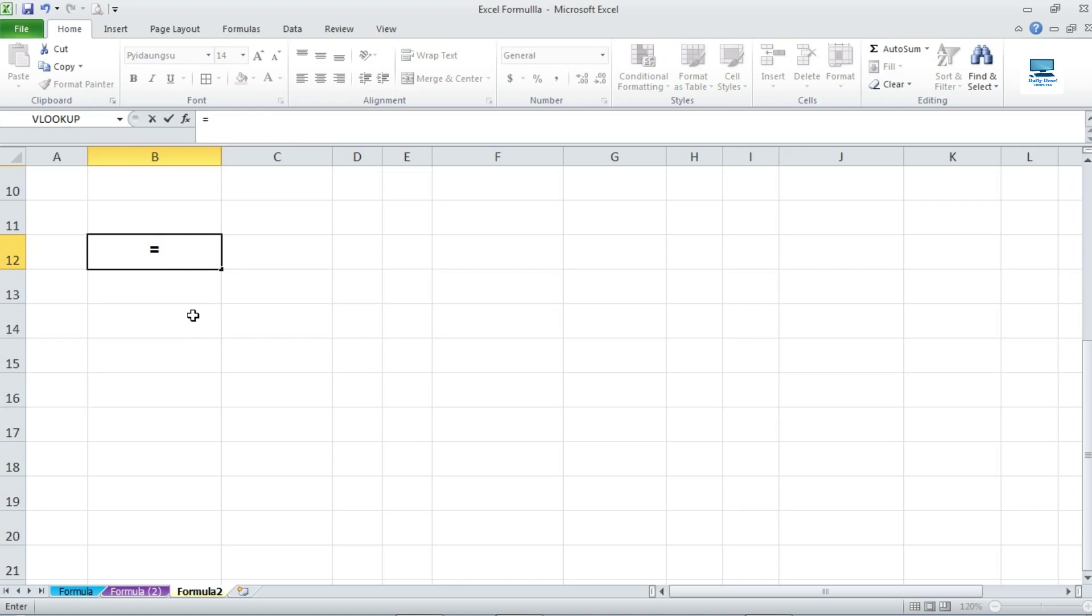
pyautogui.write('Left')
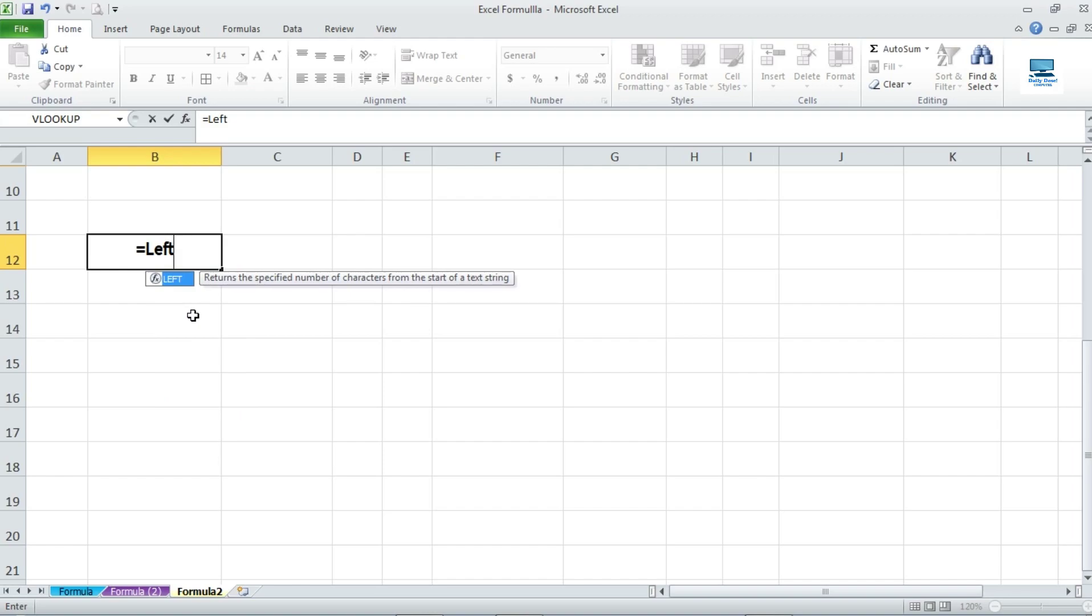
pyautogui.write('(')
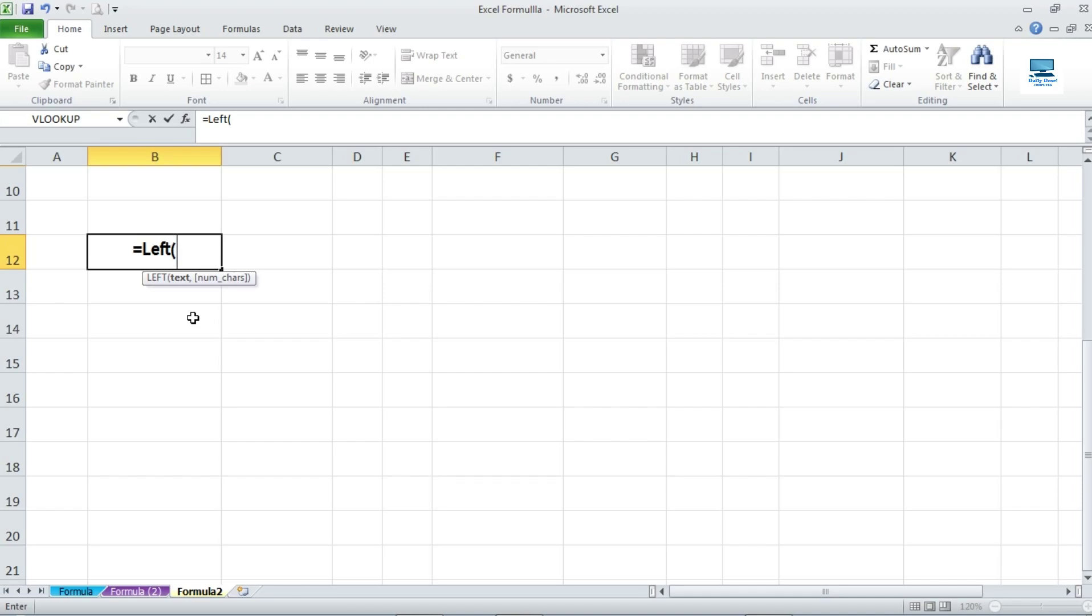
pyautogui.press('BackSpace')
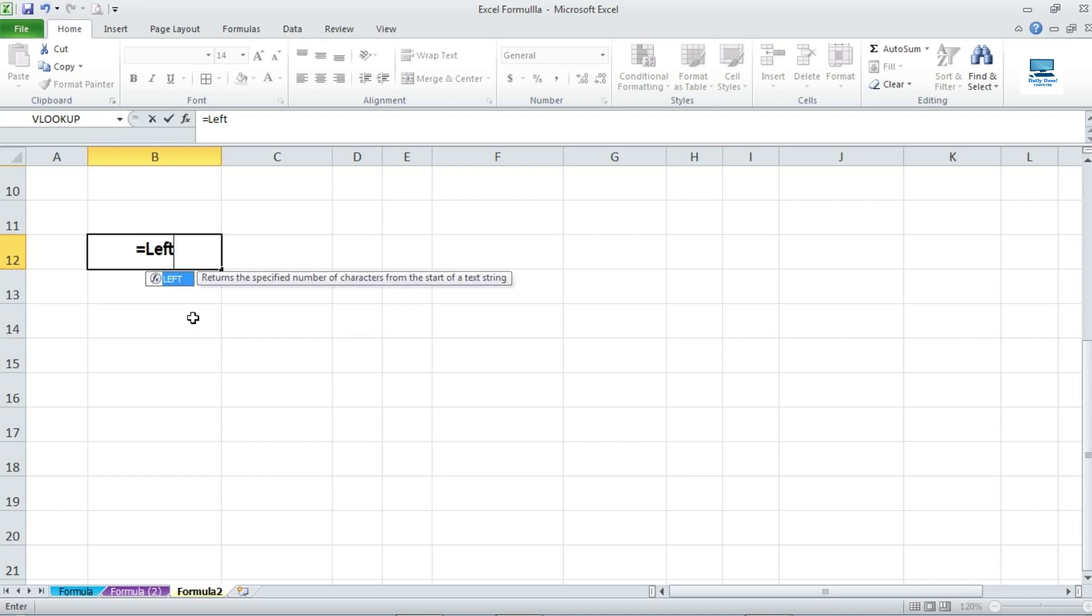
pyautogui.press('BackSpace')
pyautogui.press('BackSpace')
pyautogui.press('BackSpace')
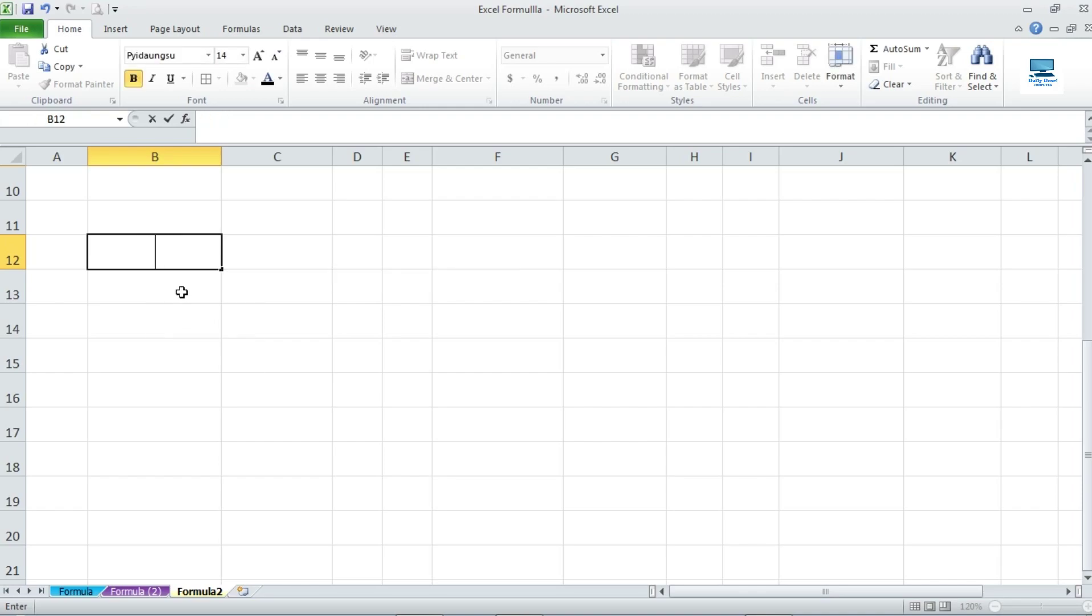
# Leave B12 empty, reselect it and open the Insert Function (fx) dialog for it
pyautogui.press('Return')
pyautogui.click(171, 252)
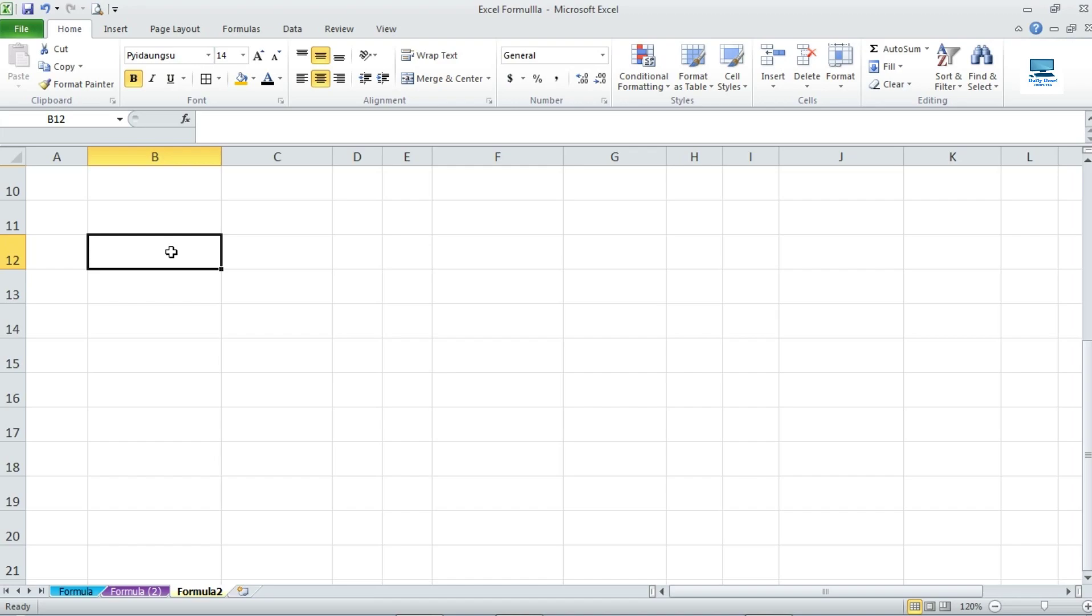
pyautogui.click(188, 124)
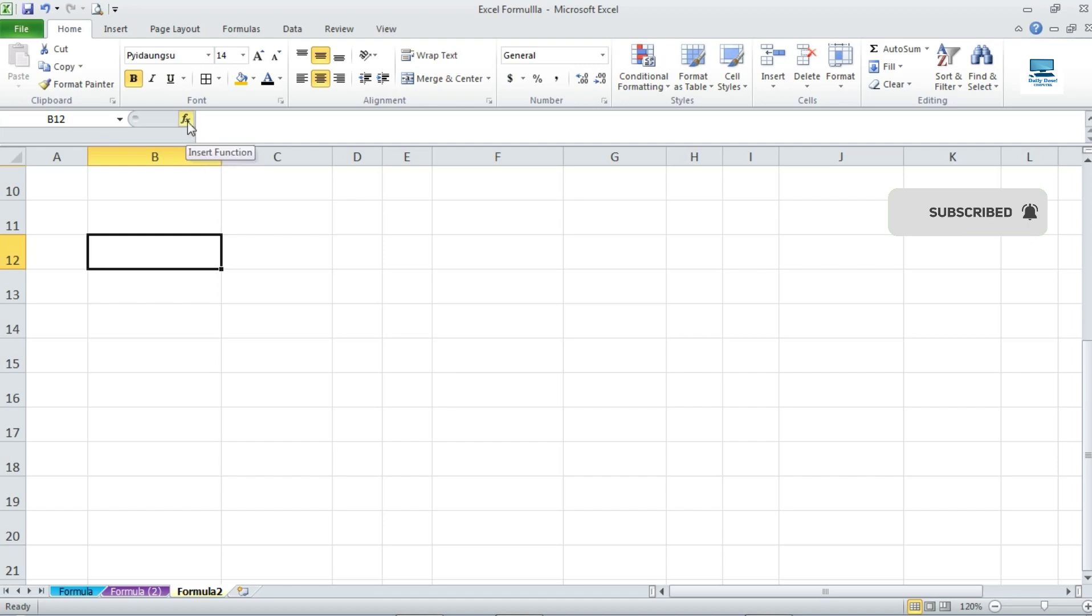
pyautogui.click(187, 120)
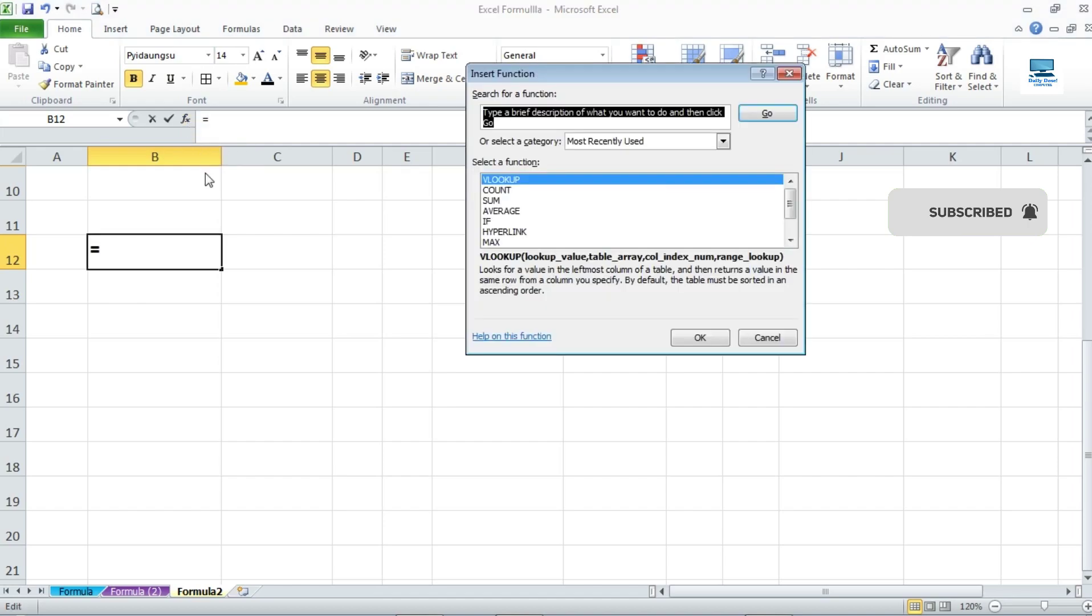
# Move the Insert Function dialog aside and set its category to All
pyautogui.moveTo(522, 76)
pyautogui.mouseDown()
pyautogui.moveTo(428, 121)
pyautogui.moveTo(374, 121)
pyautogui.moveTo(350, 104)
pyautogui.mouseUp()
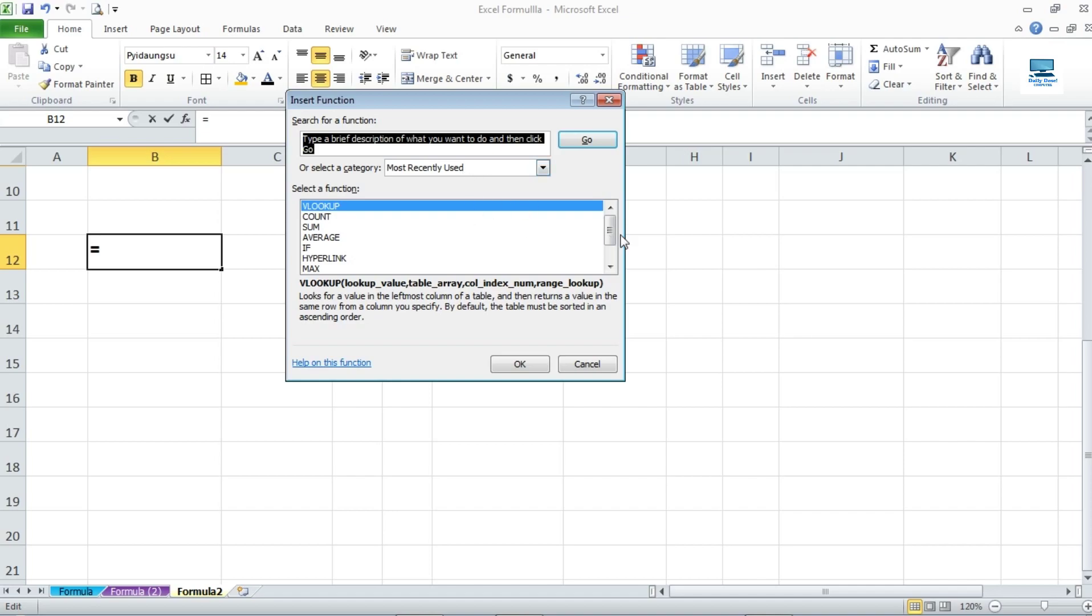
pyautogui.moveTo(611, 231)
pyautogui.mouseDown()
pyautogui.moveTo(612, 248)
pyautogui.moveTo(611, 228)
pyautogui.mouseUp()
pyautogui.scroll(-1, 612, 247)
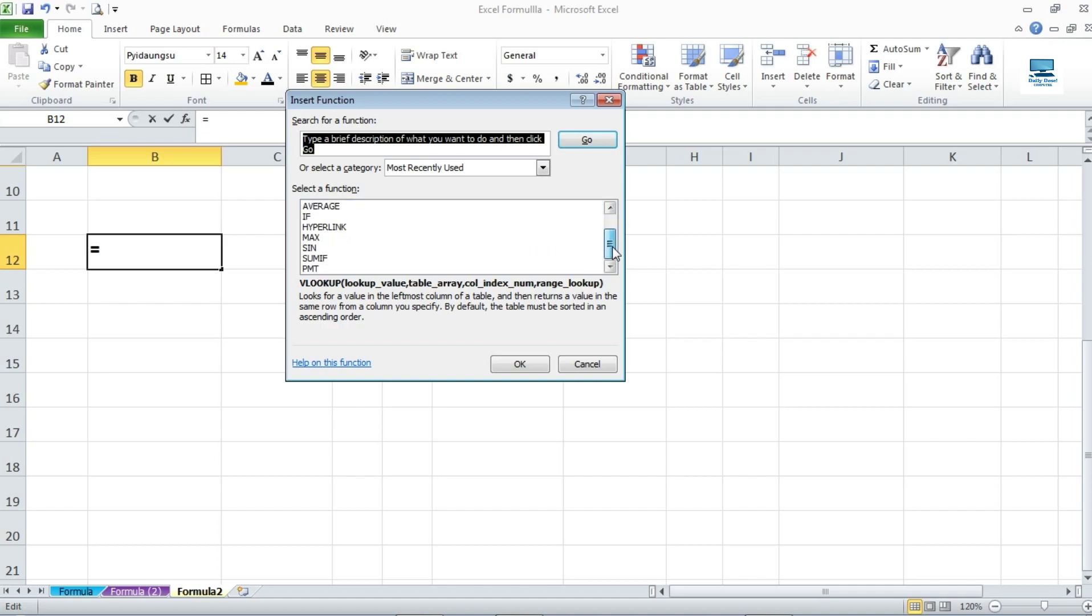
pyautogui.scroll(1, 611, 247)
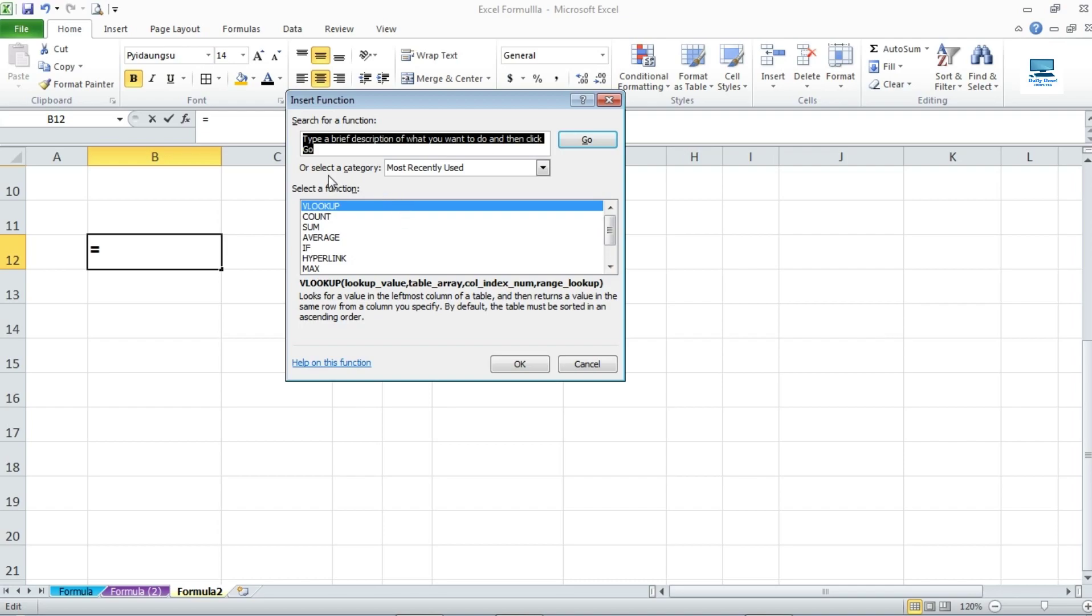
pyautogui.click(543, 168)
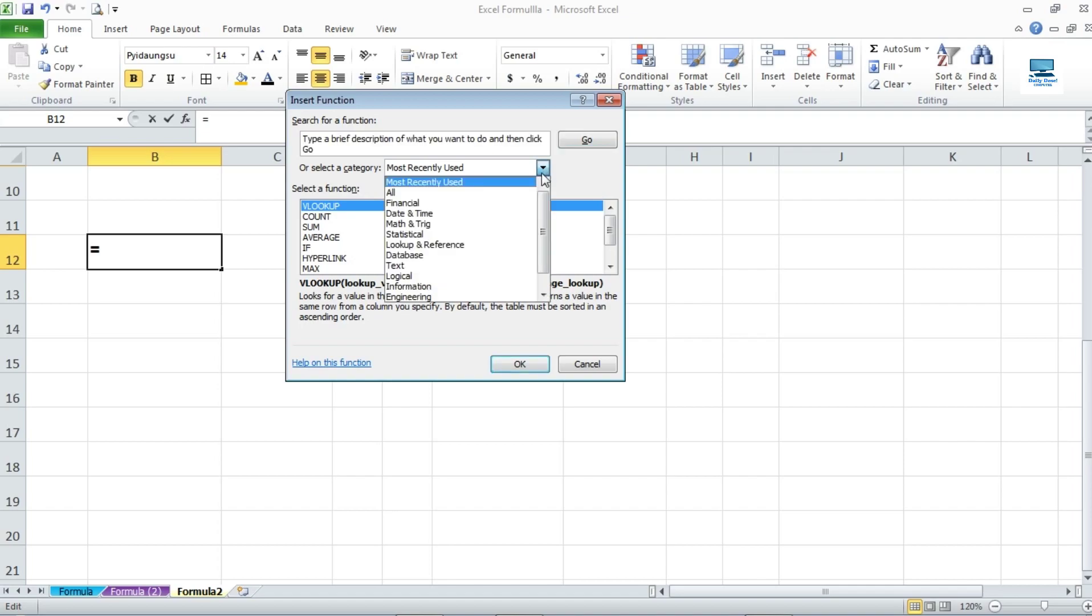
pyautogui.click(413, 194)
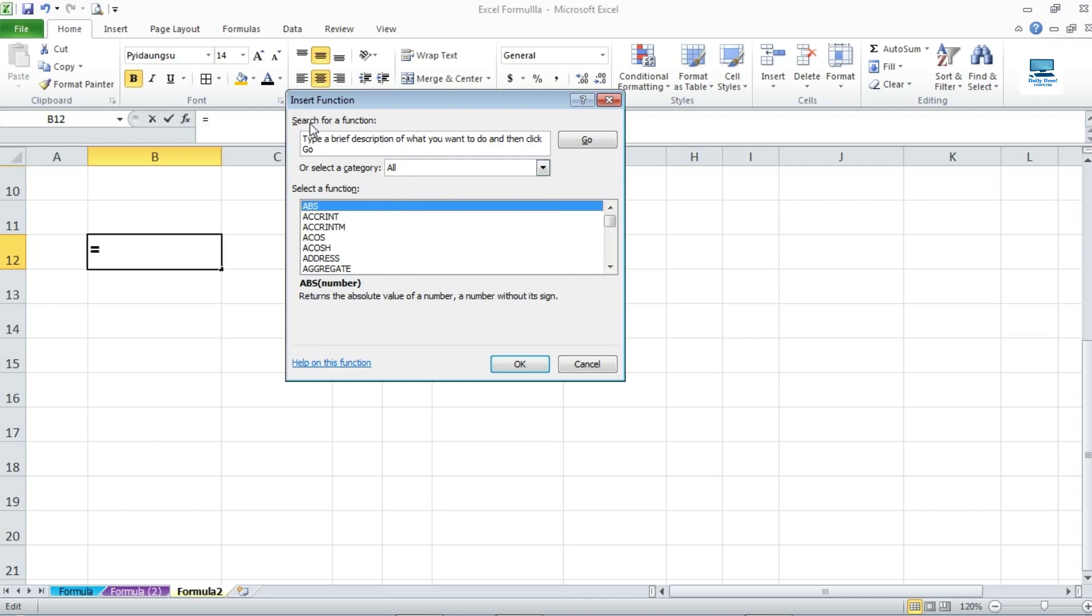
# Search Insert Function for 'left' and pick LEFT to start =LEFT() in B12
pyautogui.click(352, 151)
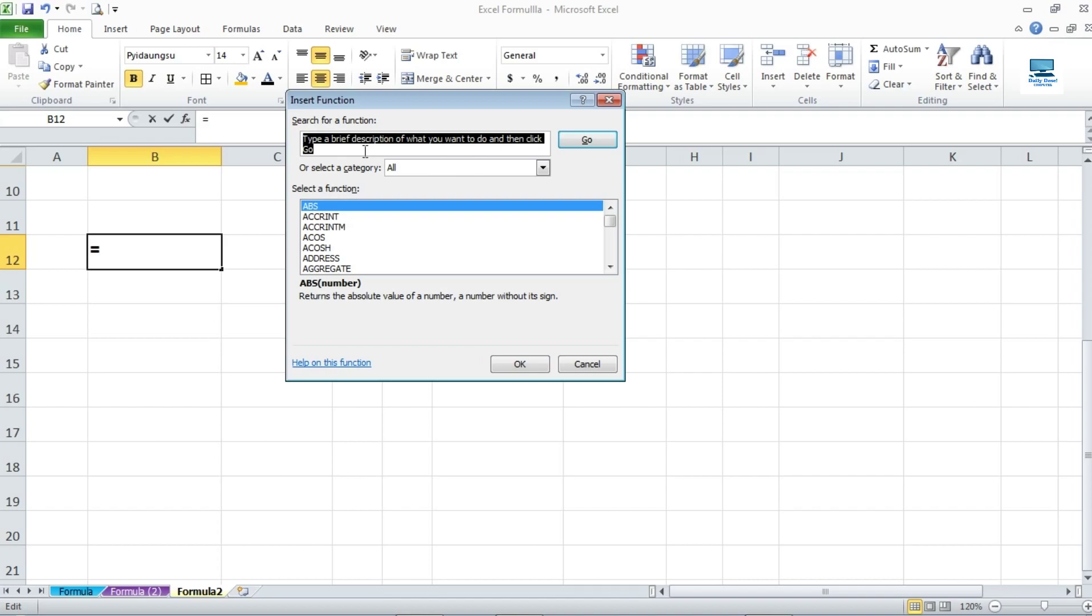
pyautogui.press('BackSpace')
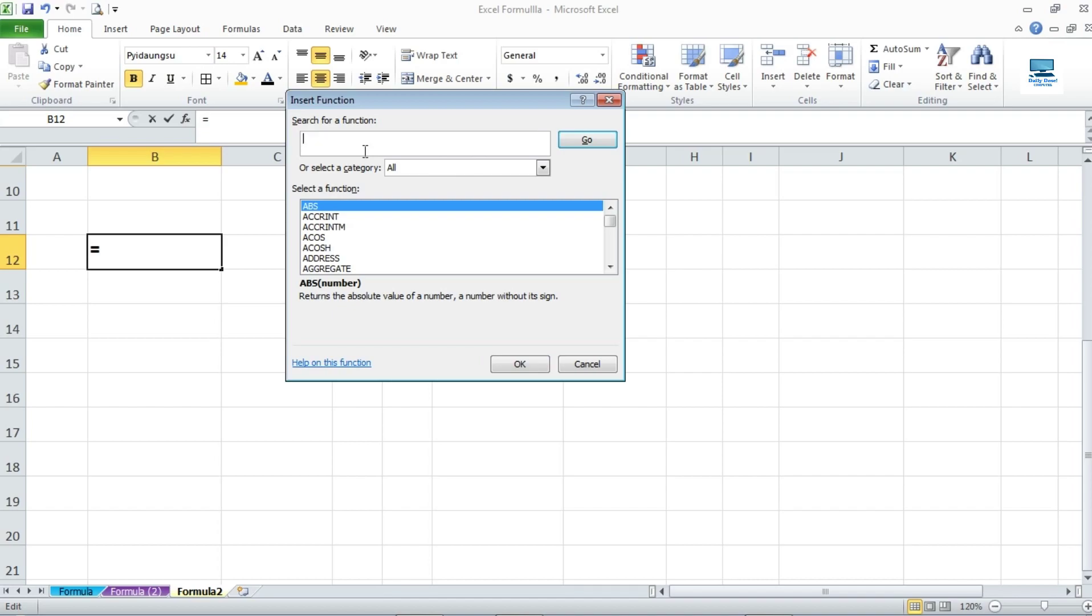
pyautogui.click(329, 145)
pyautogui.write('l')
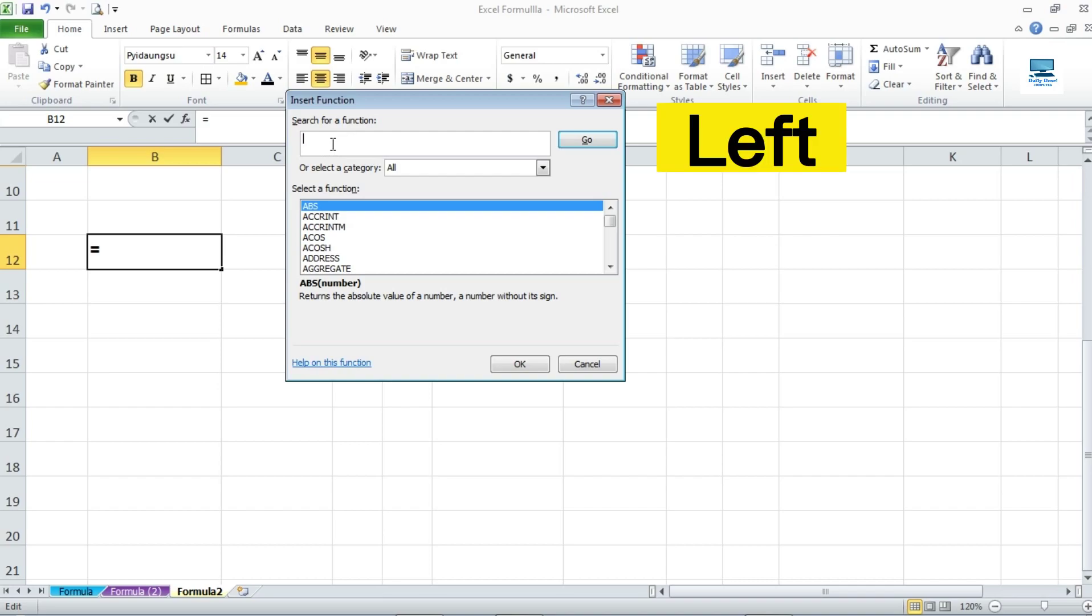
pyautogui.write('eft')
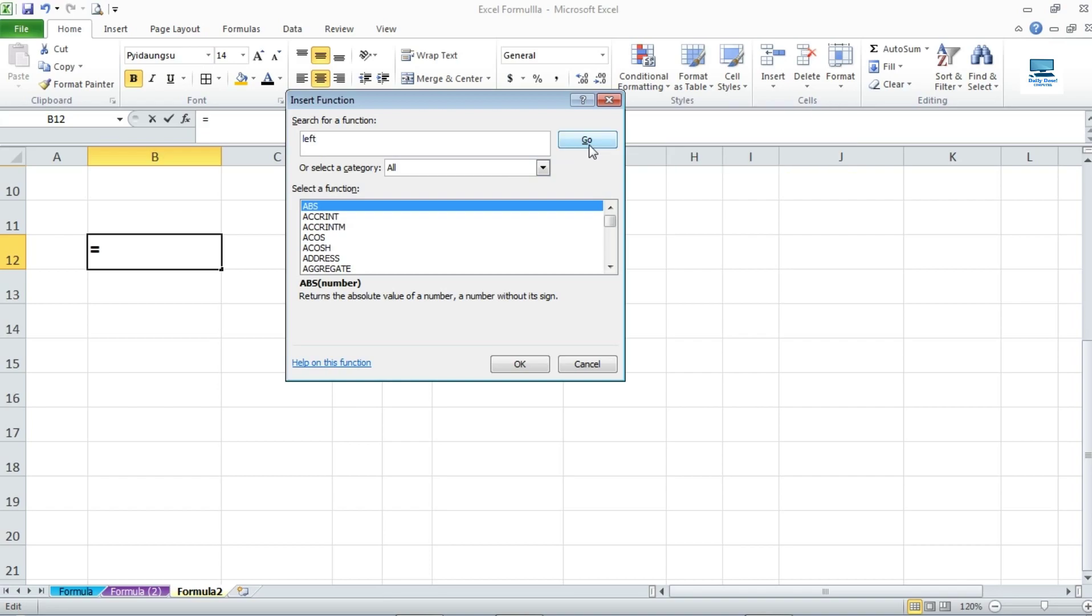
pyautogui.click(589, 145)
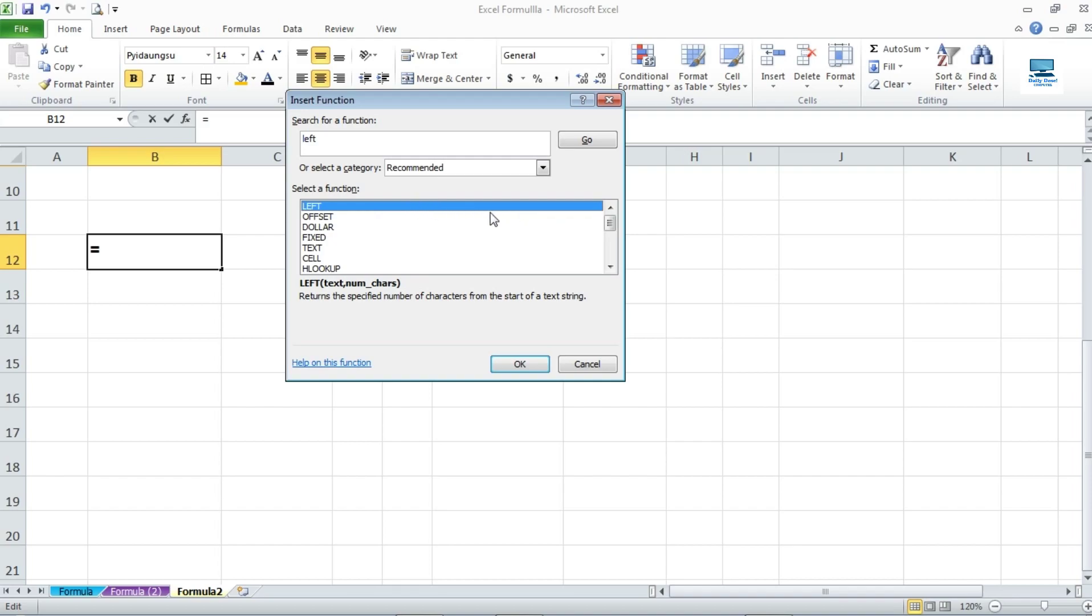
pyautogui.click(527, 364)
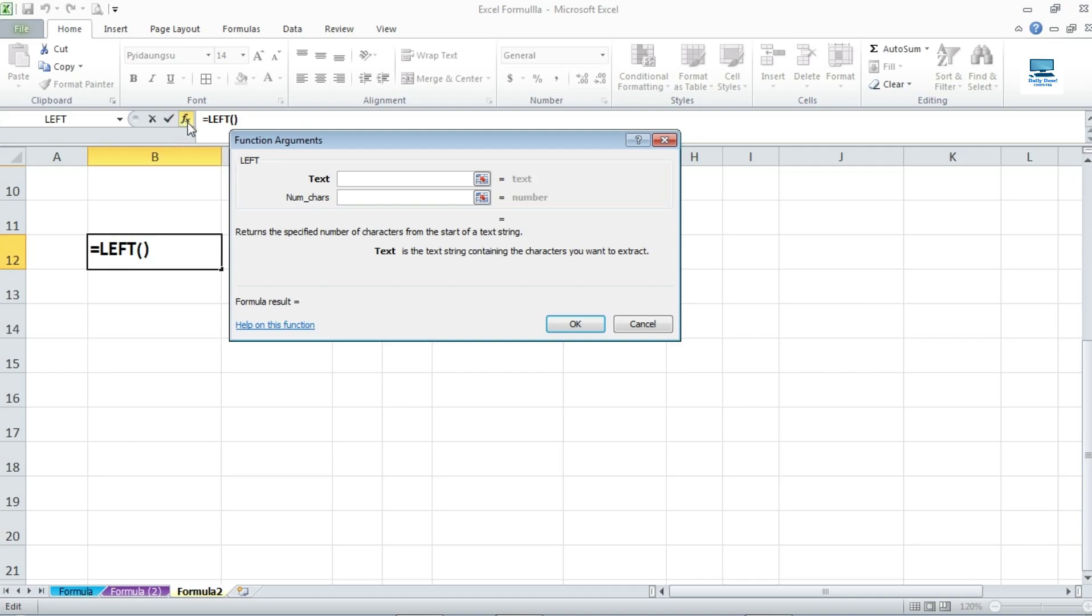
# Shift the Function Arguments window to uncover columns D–I, then cancel the unfinished =LEFT()
pyautogui.moveTo(327, 143); pyautogui.dragTo(391, 159)
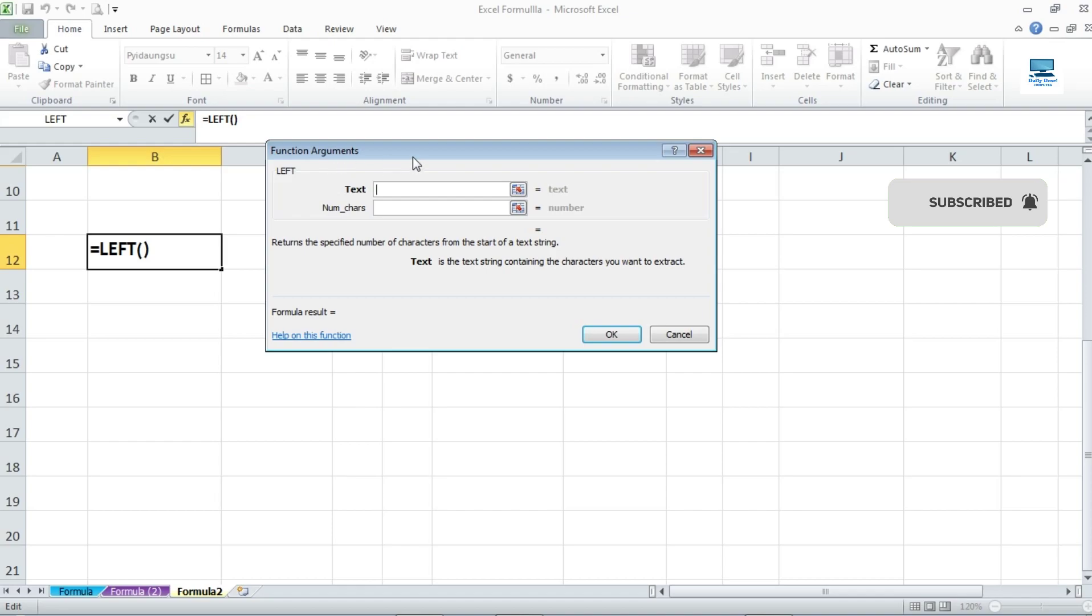
pyautogui.moveTo(405, 149)
pyautogui.mouseDown()
pyautogui.moveTo(406, 133)
pyautogui.moveTo(415, 148)
pyautogui.mouseUp()
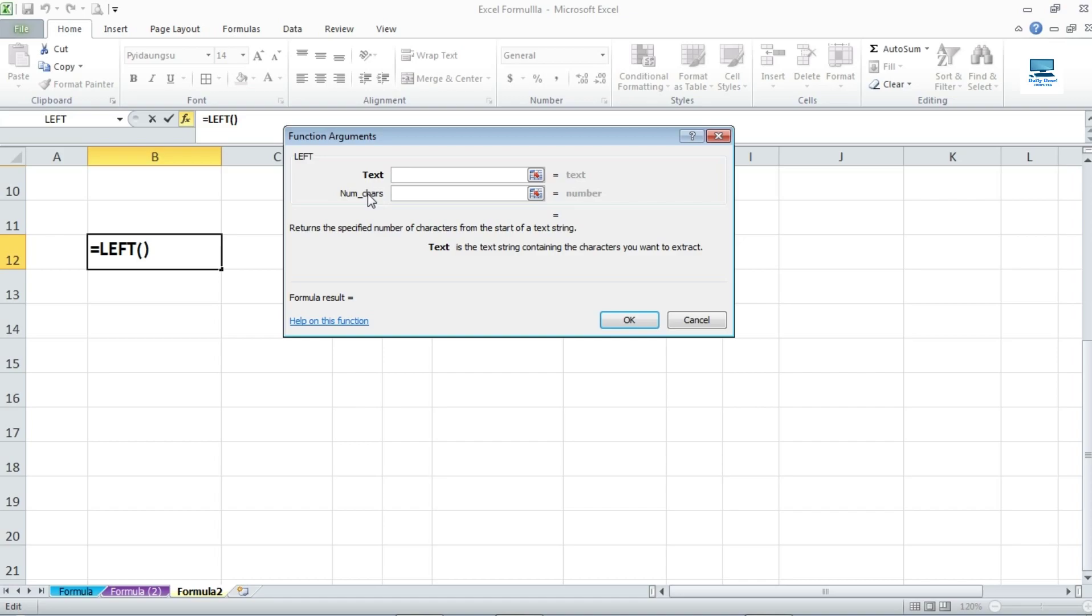
pyautogui.moveTo(421, 141); pyautogui.dragTo(433, 139)
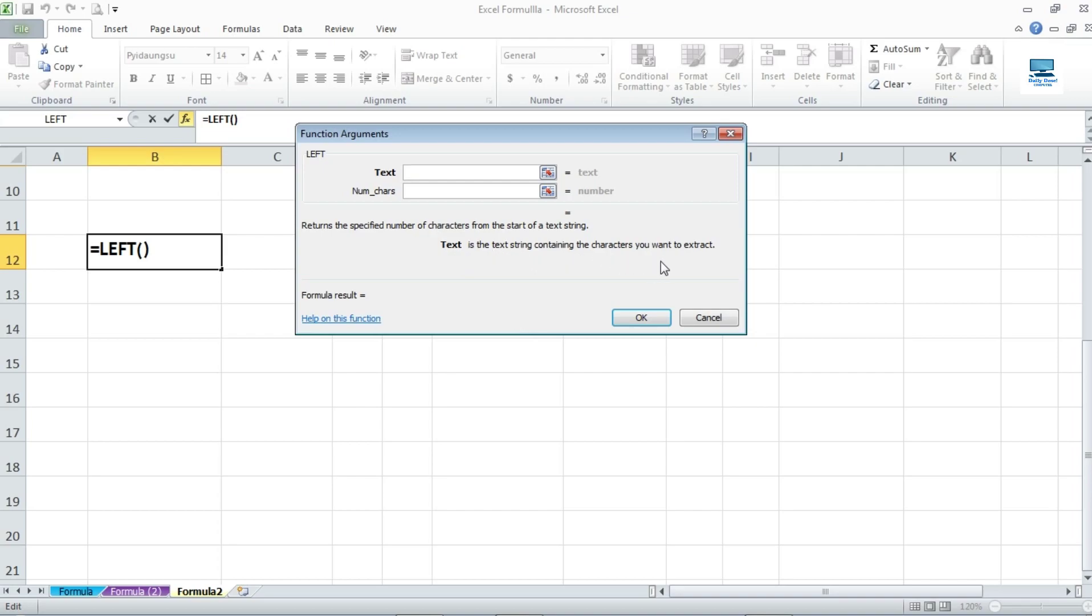
pyautogui.moveTo(521, 145); pyautogui.dragTo(562, 167)
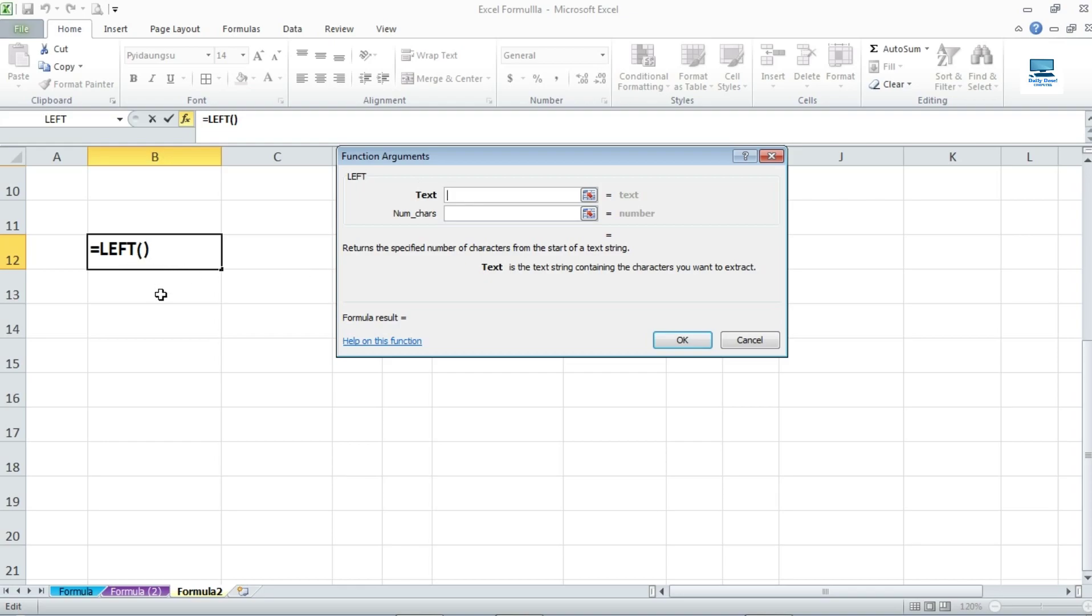
pyautogui.moveTo(463, 161); pyautogui.dragTo(430, 132)
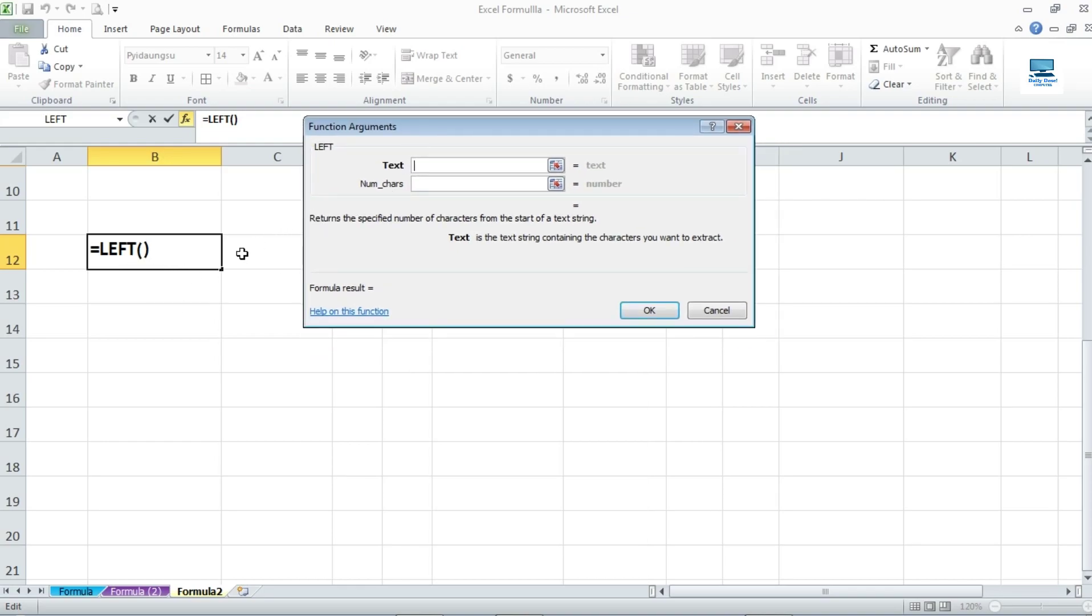
pyautogui.moveTo(365, 126)
pyautogui.mouseDown()
pyautogui.moveTo(379, 130)
pyautogui.moveTo(356, 130)
pyautogui.mouseUp()
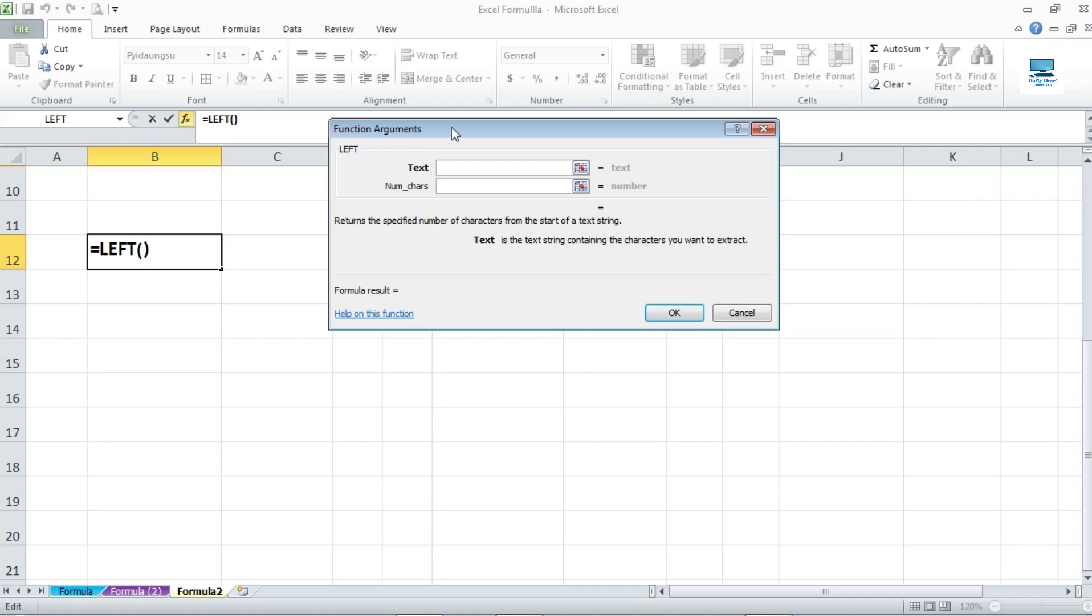
pyautogui.moveTo(459, 134); pyautogui.dragTo(440, 181)
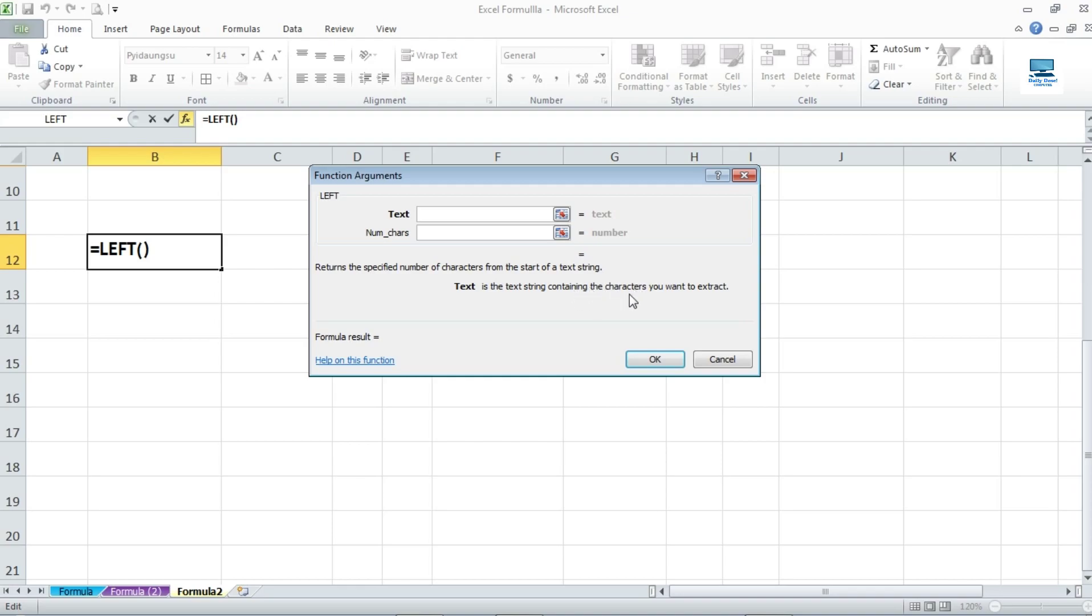
pyautogui.click(430, 230)
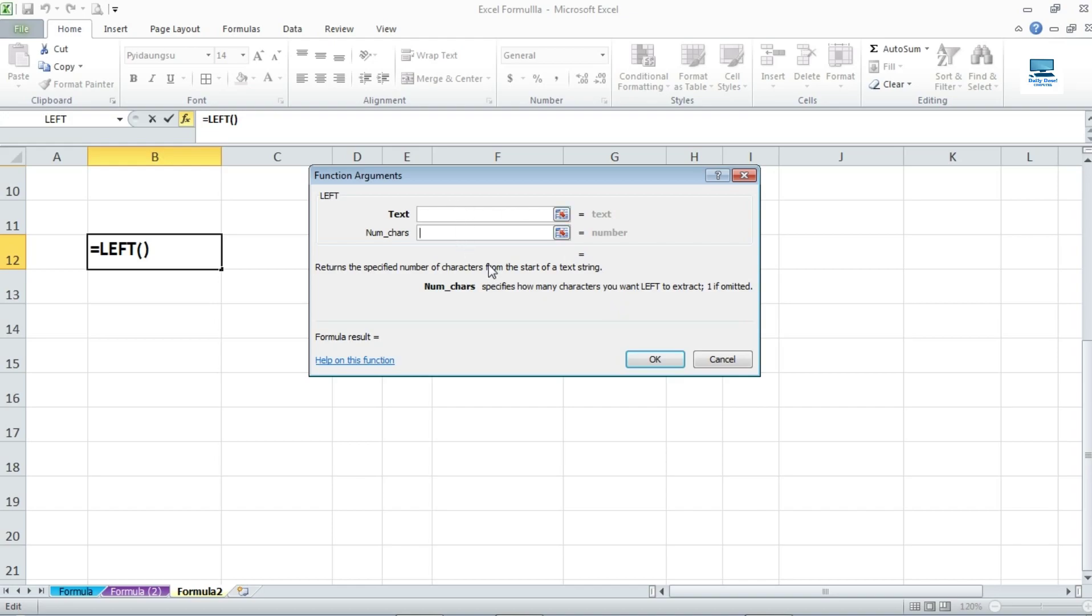
pyautogui.moveTo(494, 180); pyautogui.dragTo(547, 176)
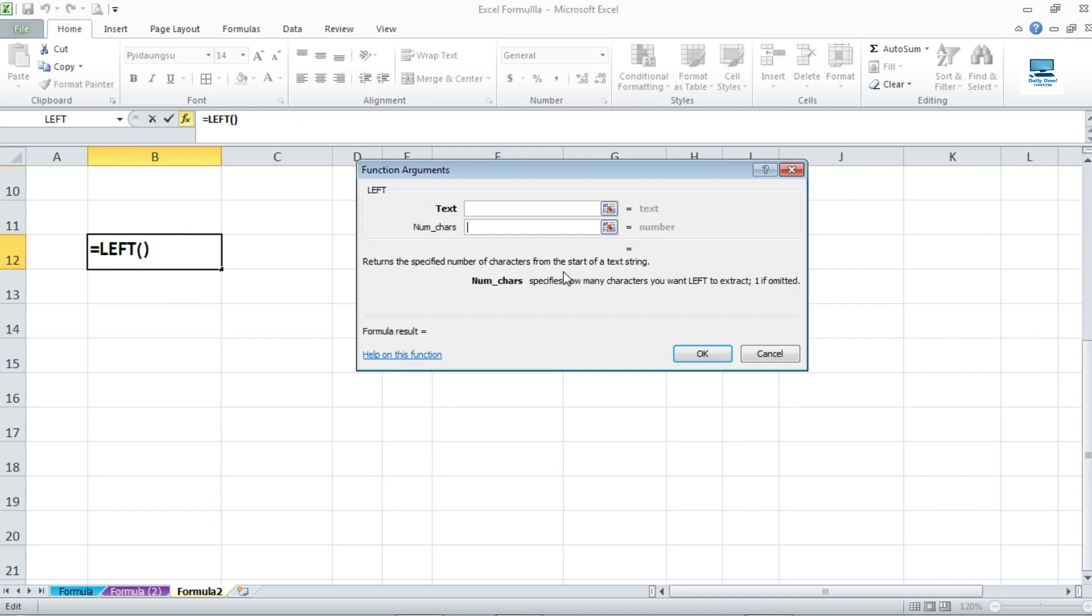
pyautogui.click(770, 354)
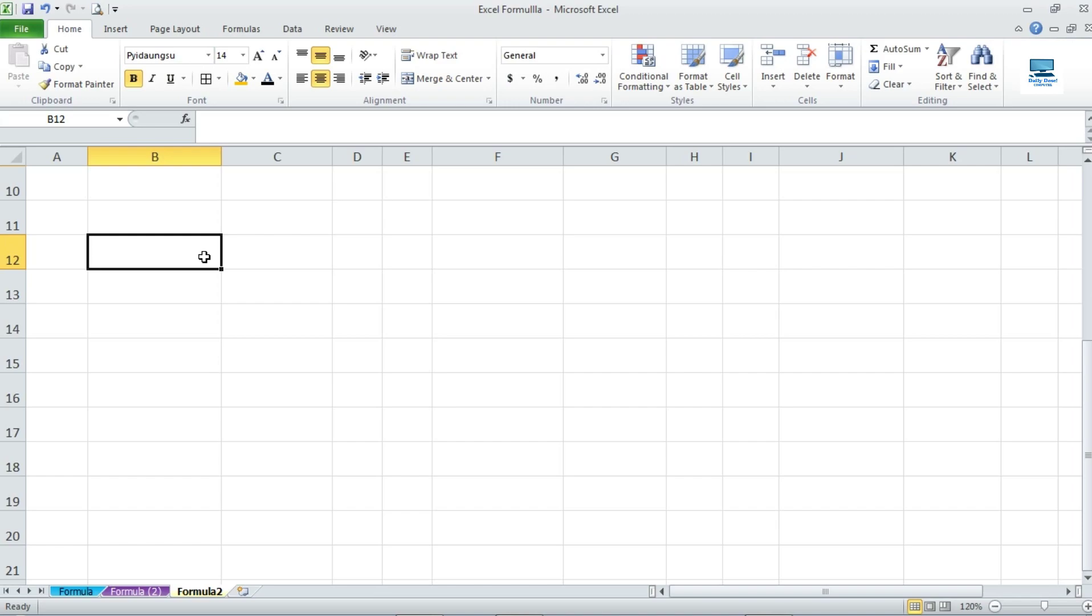
# Type =Left in B12 and press Ctrl+A to reopen LEFT's Function Arguments
pyautogui.write('=')
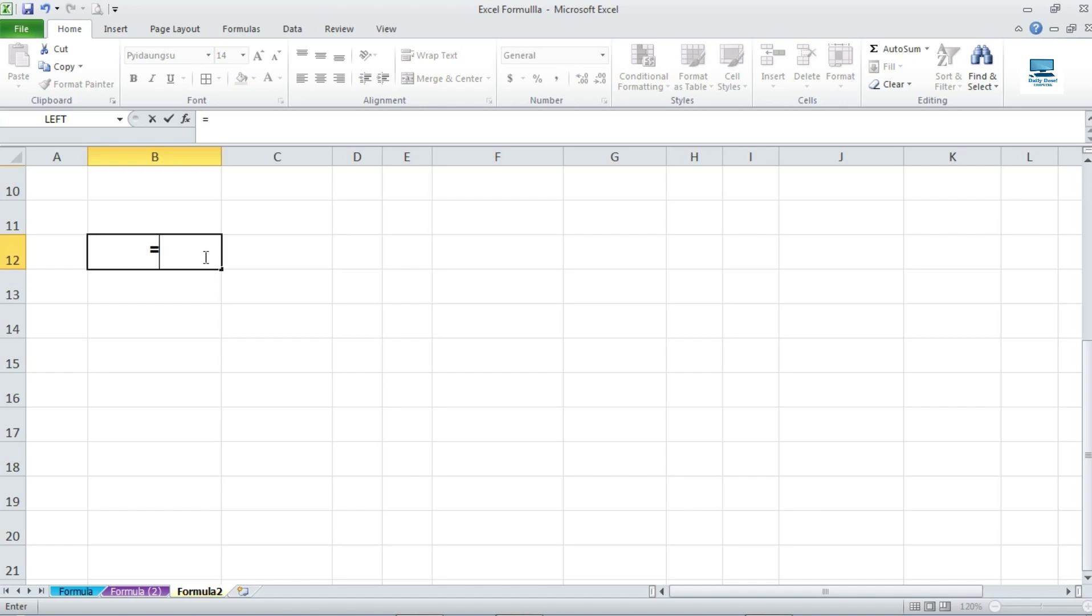
pyautogui.write('Lef')
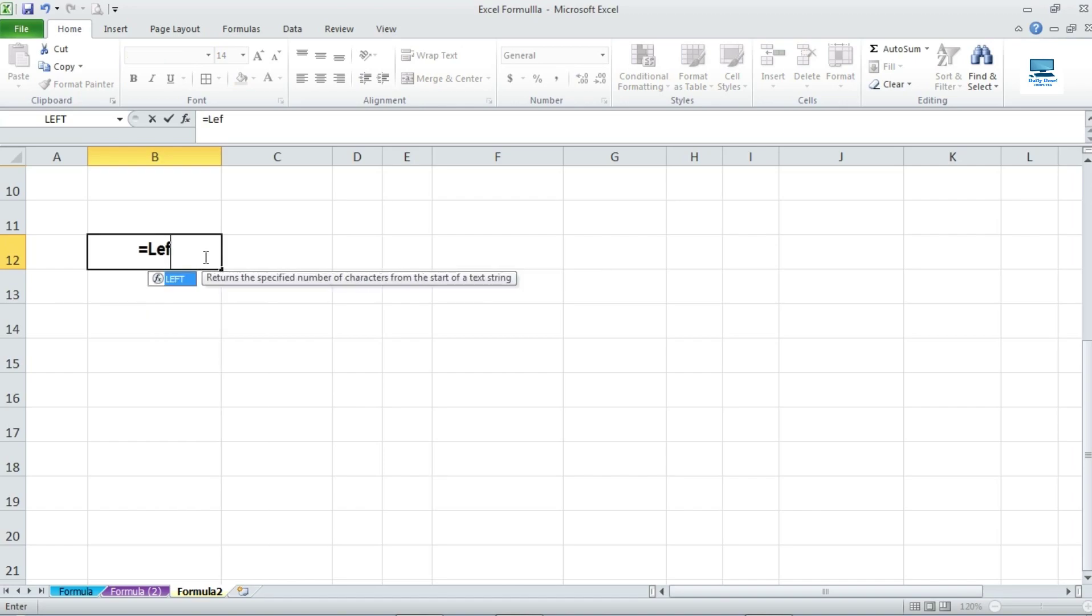
pyautogui.write('t')
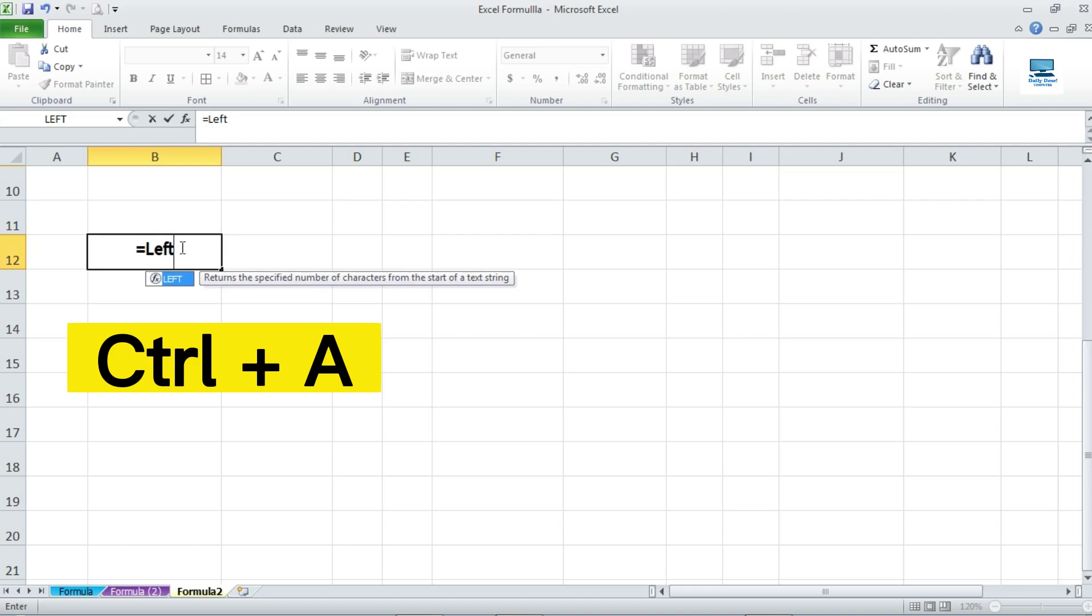
pyautogui.hotkey('ctrl', 'a')
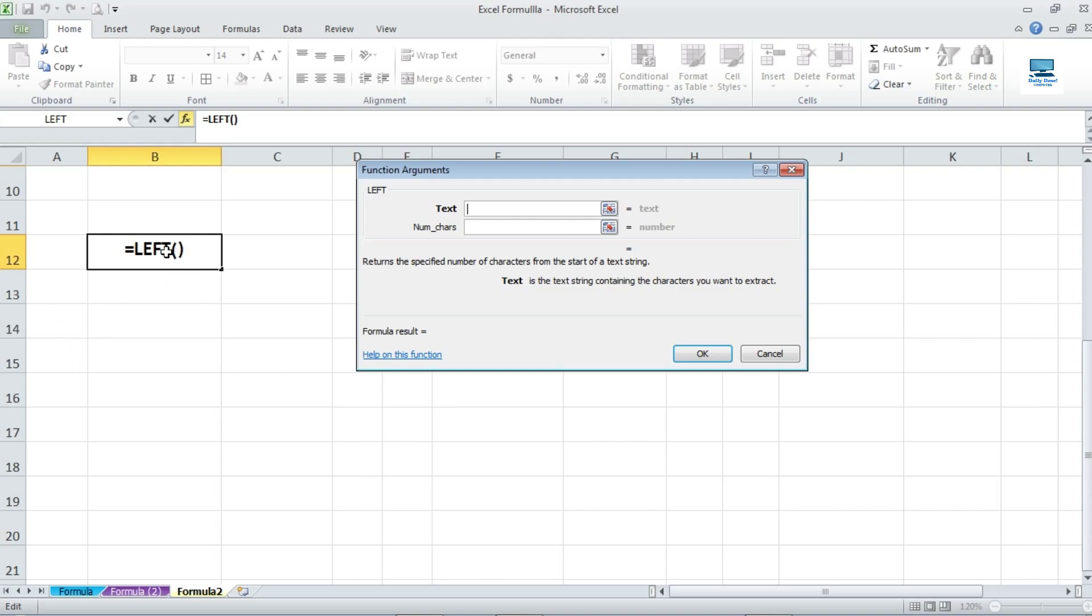
# Move the Function Arguments dialog aside and cancel it, leaving B12 empty again
pyautogui.moveTo(470, 173)
pyautogui.mouseDown()
pyautogui.moveTo(412, 172)
pyautogui.moveTo(423, 163)
pyautogui.mouseUp()
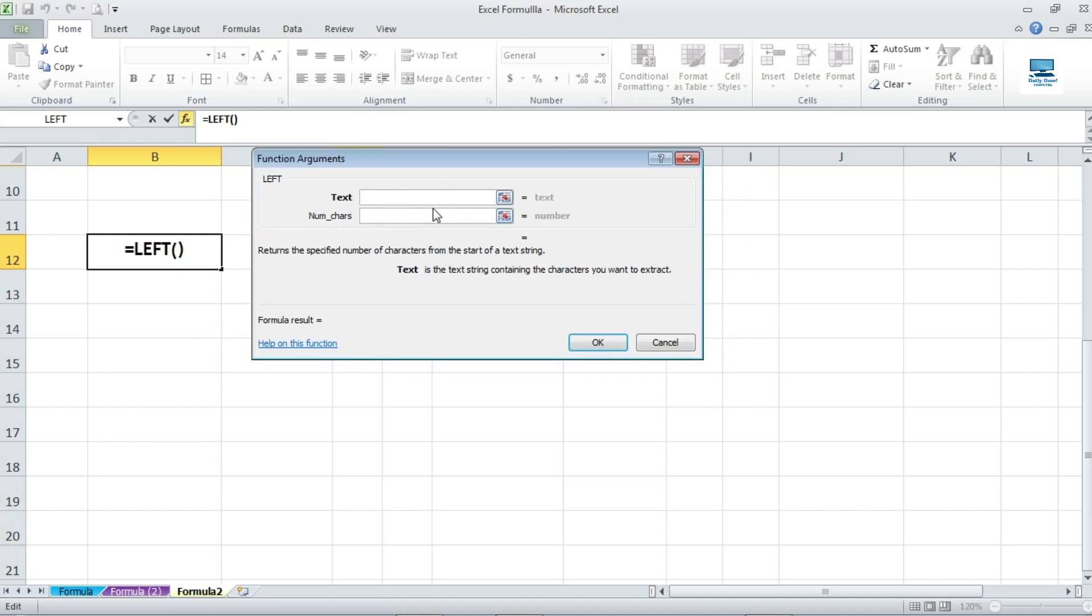
pyautogui.moveTo(466, 167); pyautogui.dragTo(521, 181)
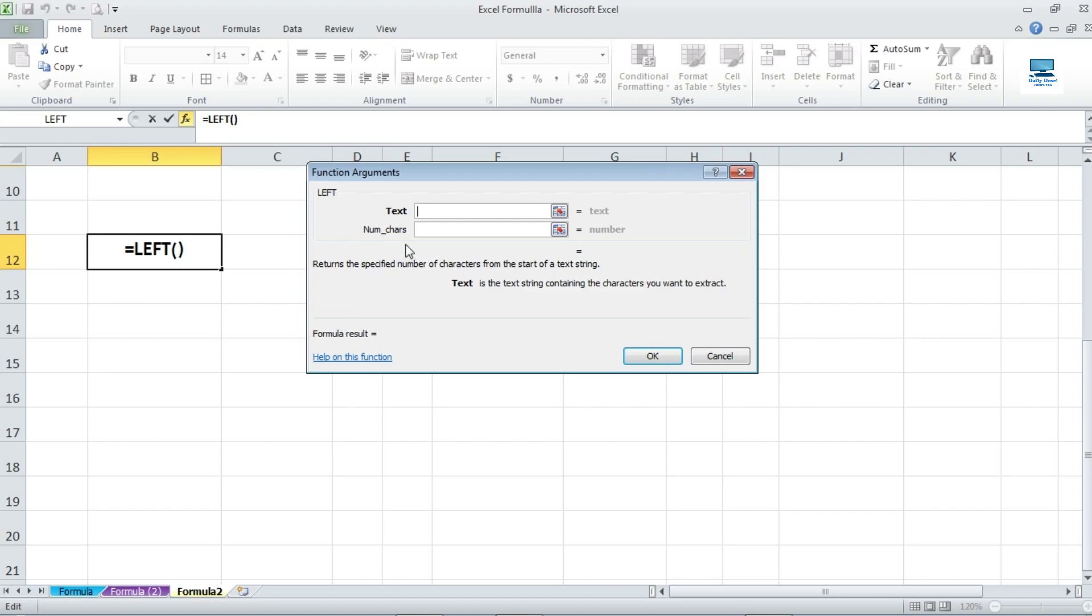
pyautogui.click(719, 356)
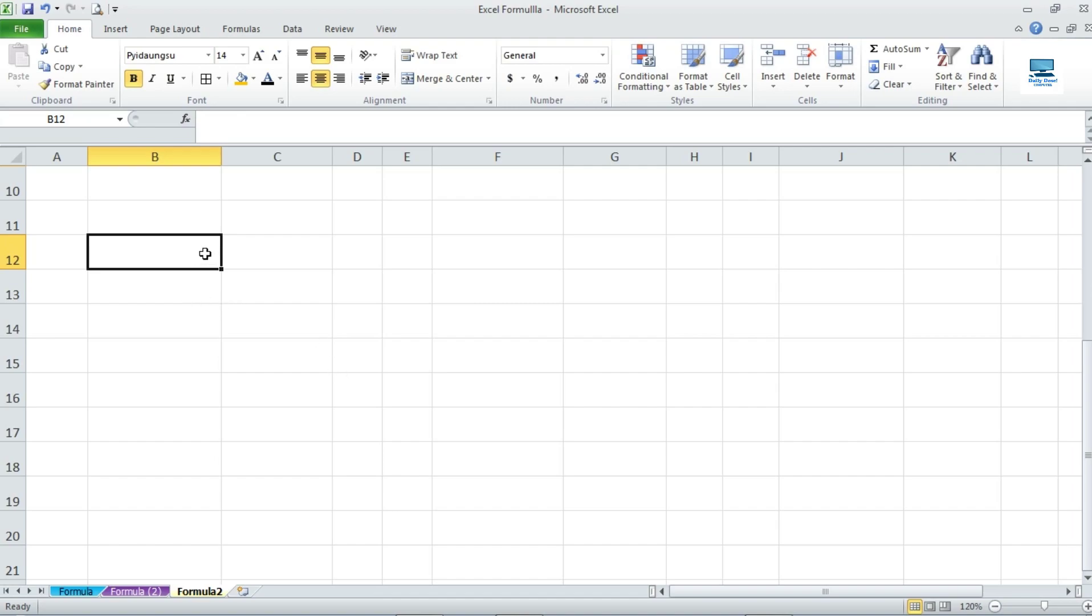
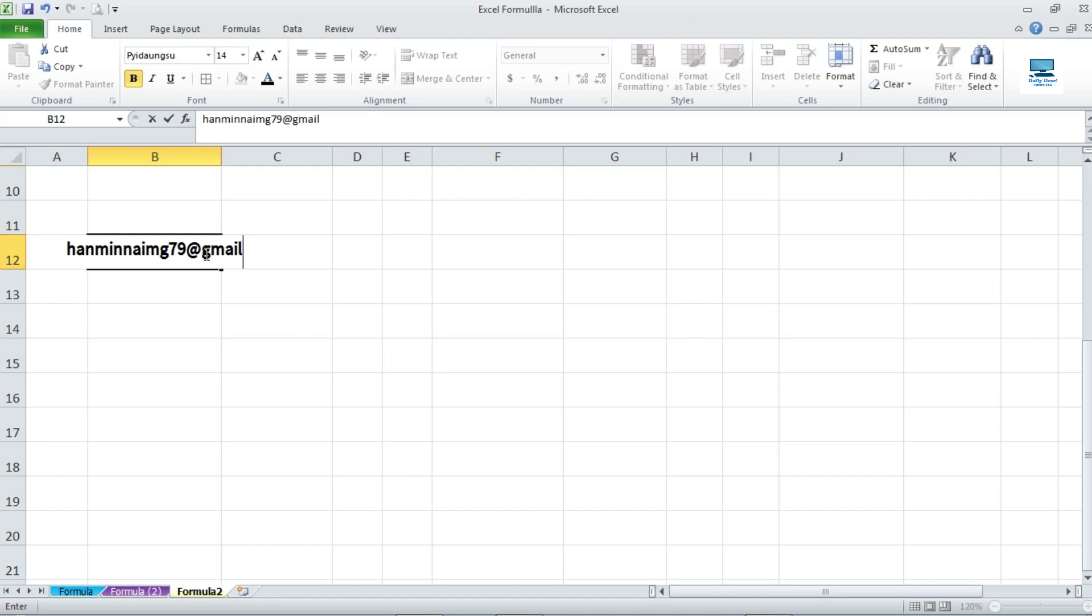
# Type an e-mail address into B12, correcting typos along the way
pyautogui.click(297, 266)
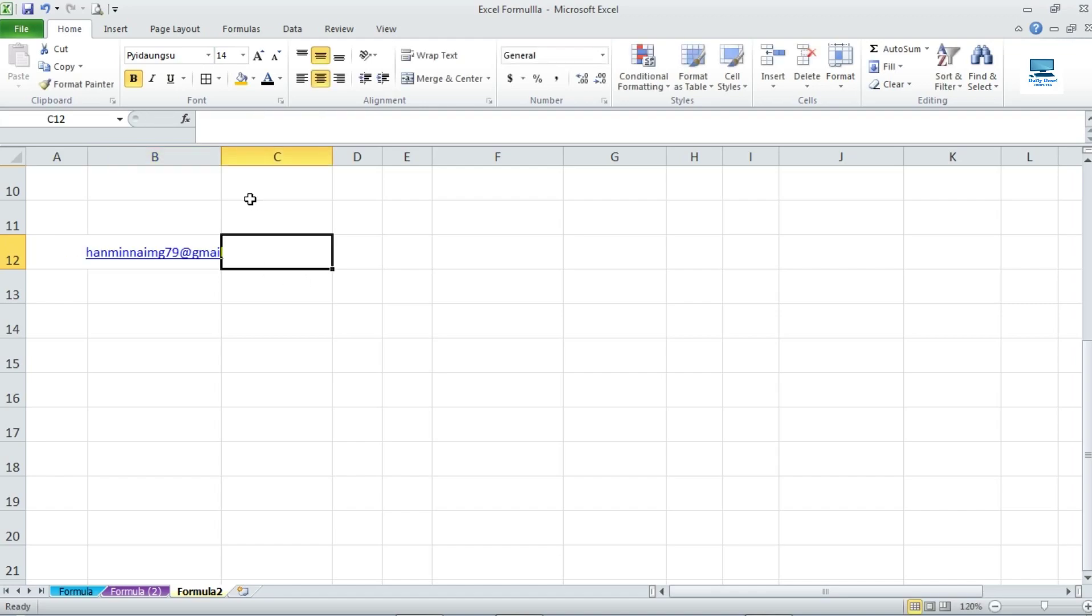
# Widen column B and delete the e-mail text from B12
pyautogui.click(207, 244)
pyautogui.moveTo(221, 164); pyautogui.dragTo(285, 164)
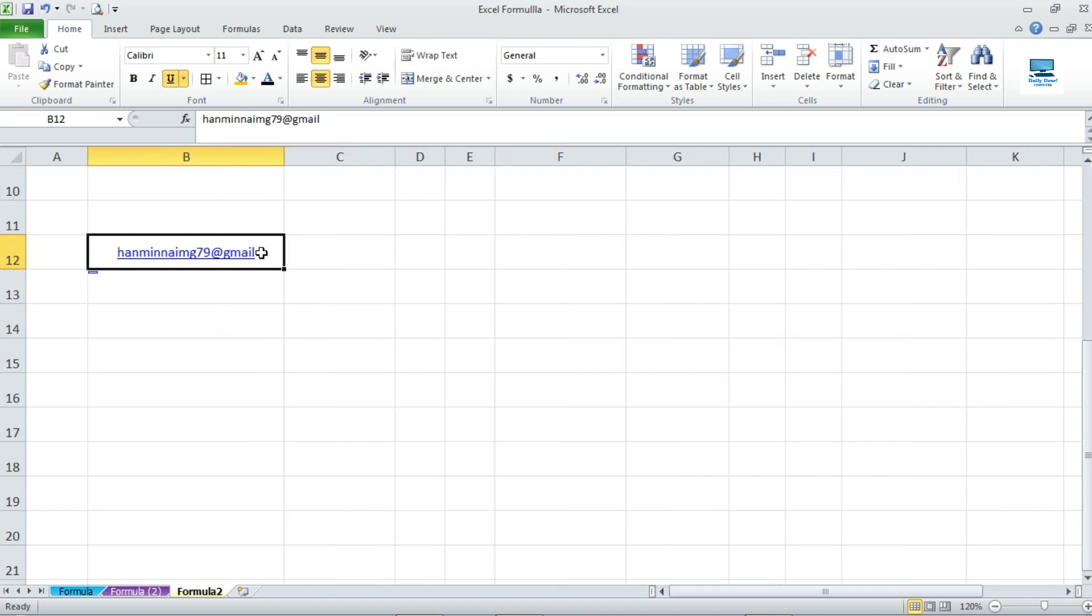
pyautogui.doubleClick(261, 253)
pyautogui.hotkey('shift', 'Home')
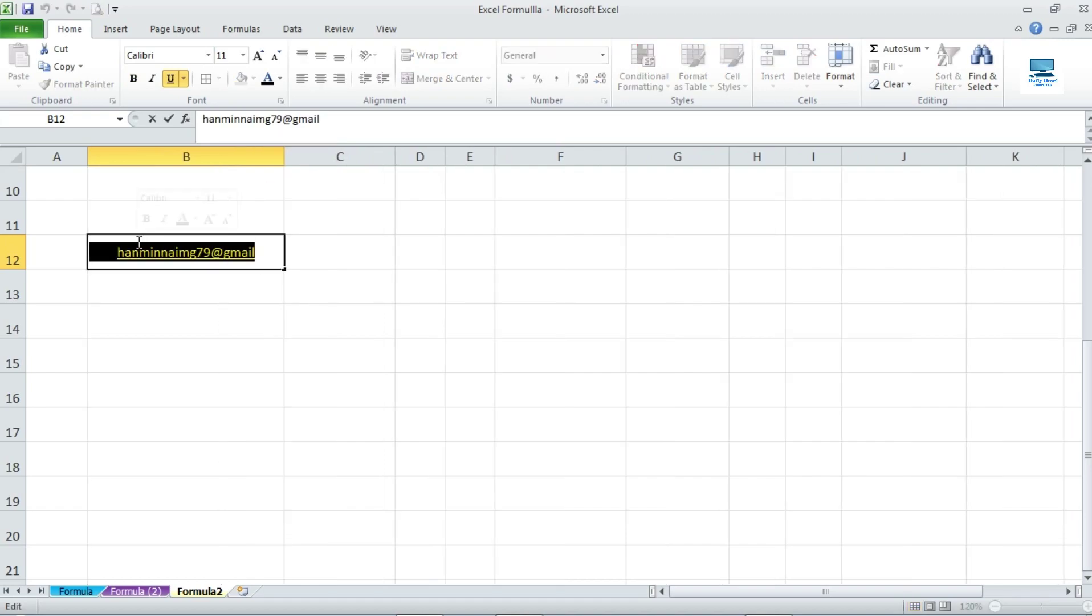
pyautogui.press('BackSpace')
# Type part of the name into B12, commit it, then clear the cell
pyautogui.click(171, 301)
pyautogui.click(173, 251)
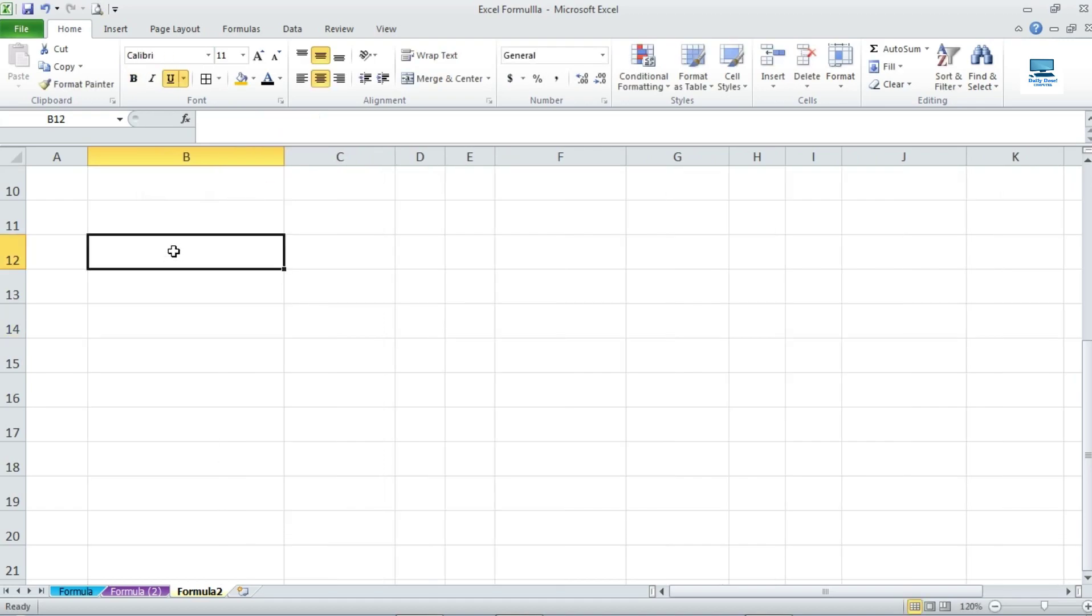
pyautogui.write('hanm')
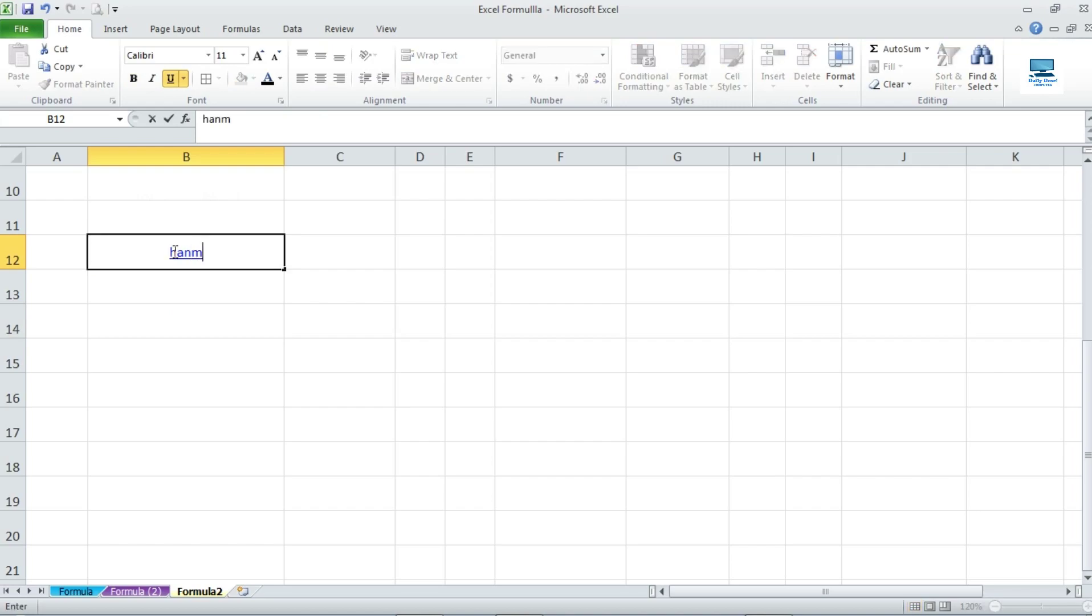
pyautogui.write('i')
pyautogui.press('Return')
pyautogui.click(191, 251)
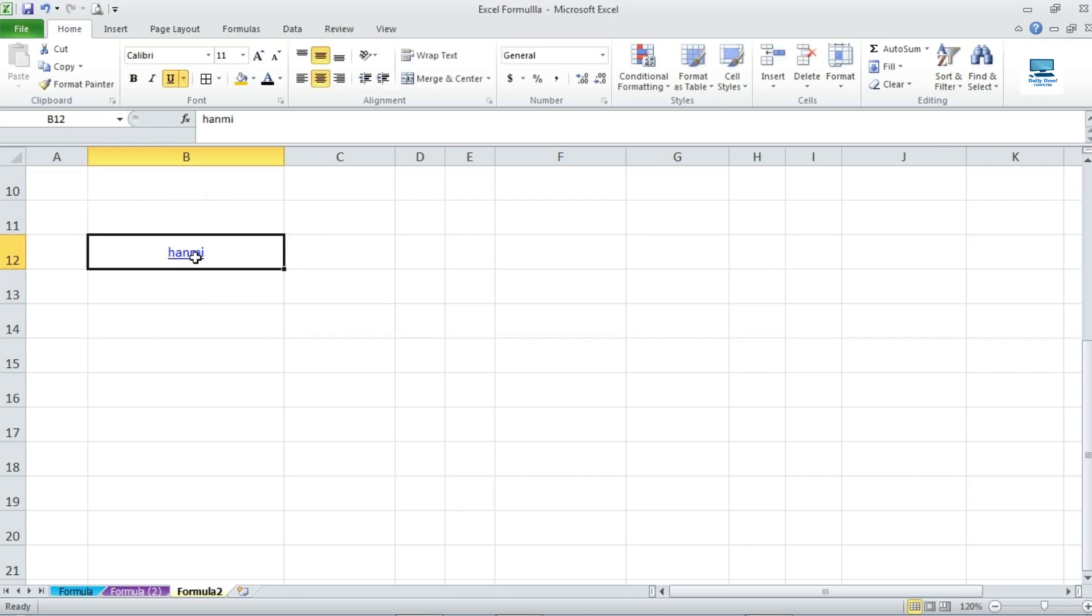
pyautogui.press('Delete')
# Enter the sample name in B13, fixing a typo while typing
pyautogui.click(251, 297)
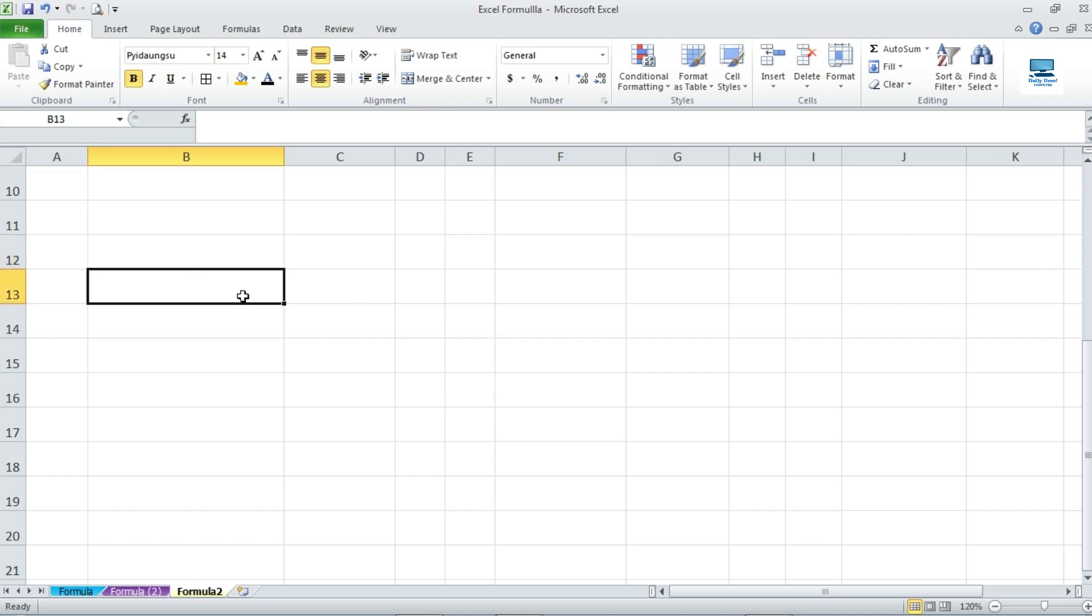
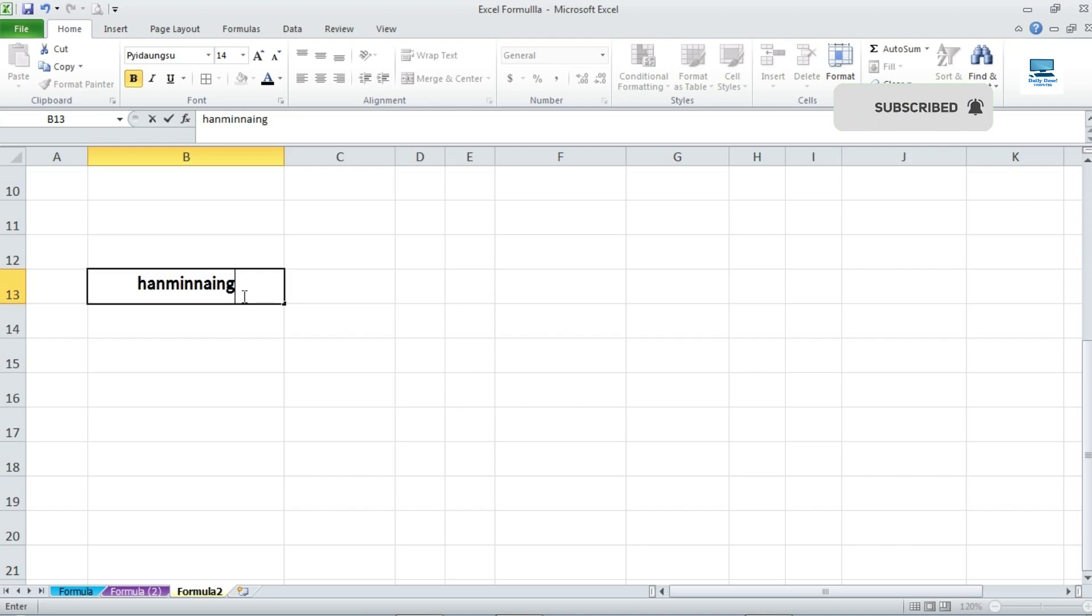
pyautogui.click(286, 297)
pyautogui.click(237, 292)
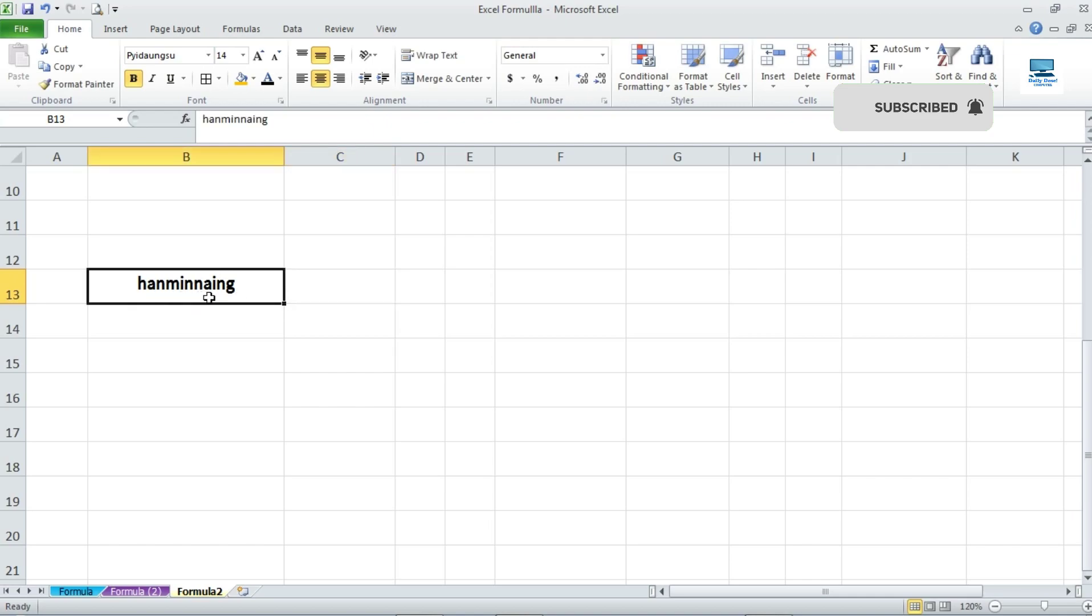
pyautogui.click(313, 291)
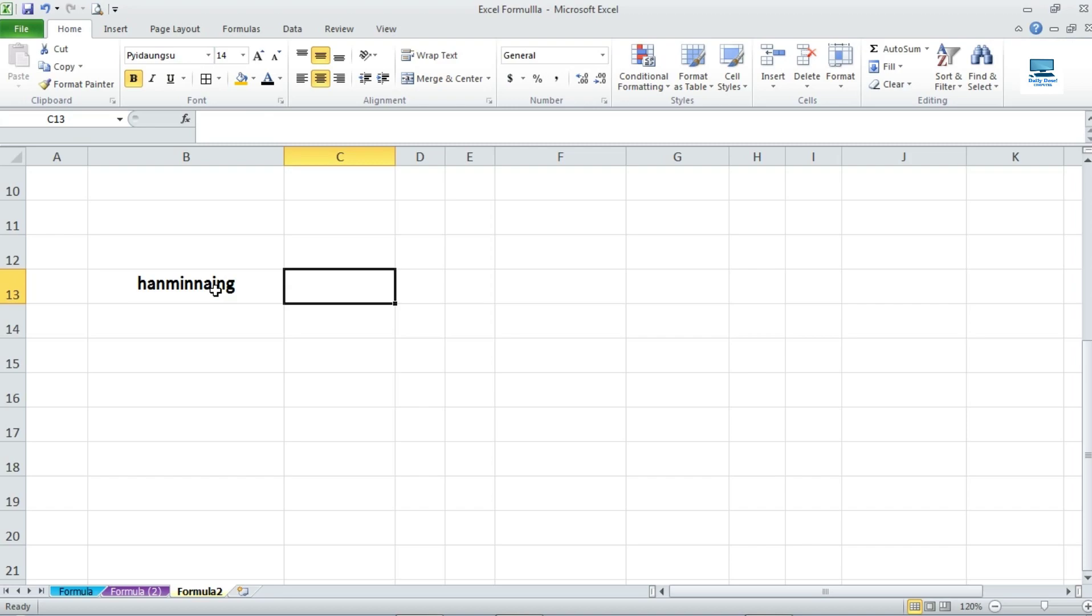
# Highlight the first three letters of the name in B13, then move to C13
pyautogui.click(171, 292)
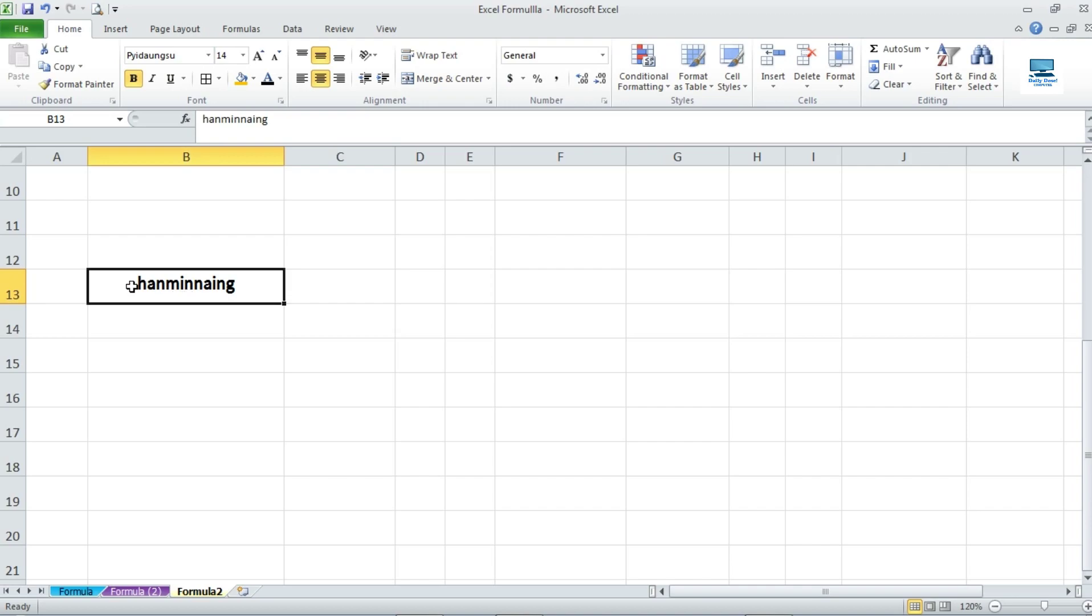
pyautogui.doubleClick(147, 292)
pyautogui.hotkey('shift', 'Home')
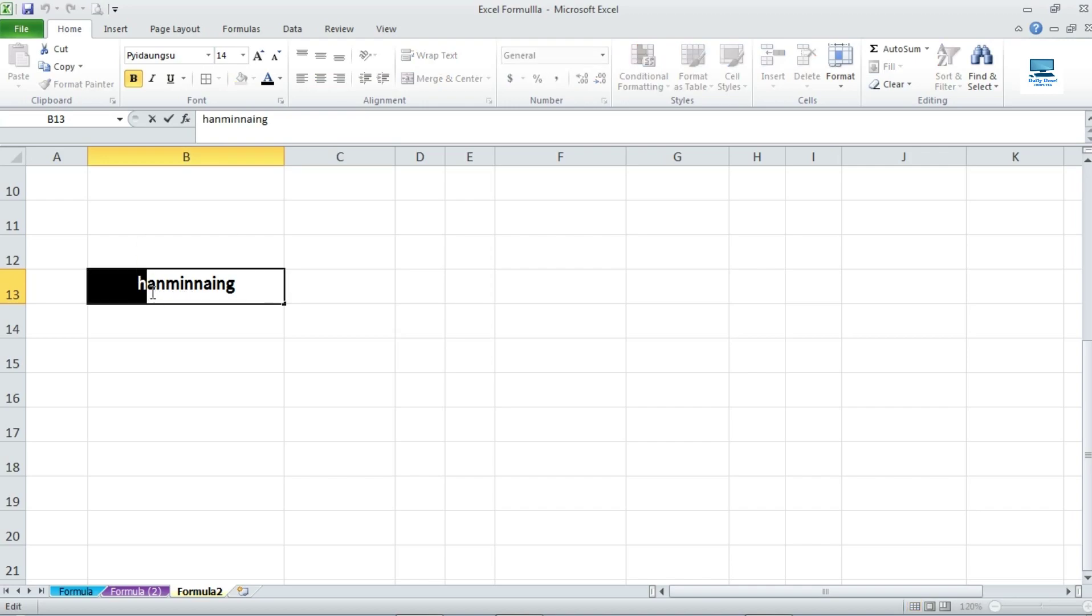
pyautogui.click(147, 294)
pyautogui.moveTo(166, 293); pyautogui.dragTo(146, 294)
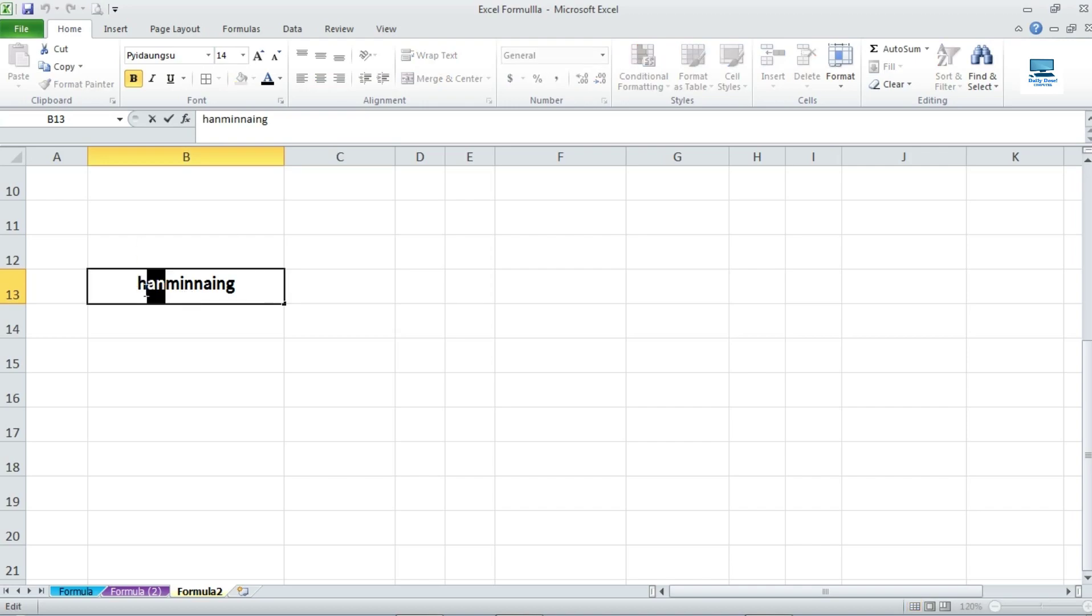
pyautogui.hotkey('shift', 'Home')
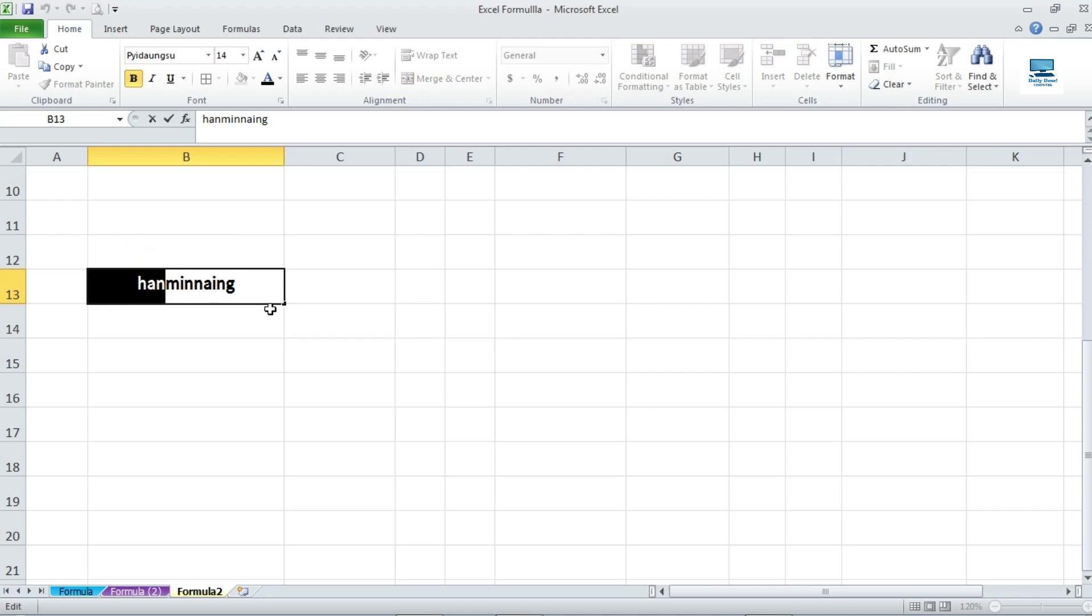
pyautogui.click(349, 294)
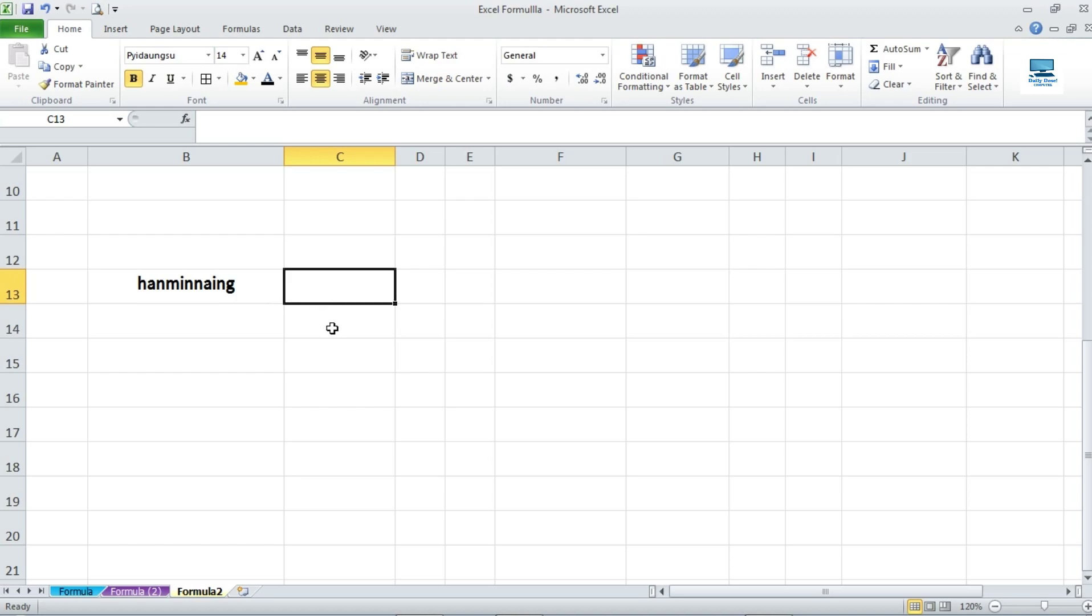
# Build =LEFT(B13,3) in C13 via Function Arguments: Text B13, Num_chars 3
pyautogui.write('=')
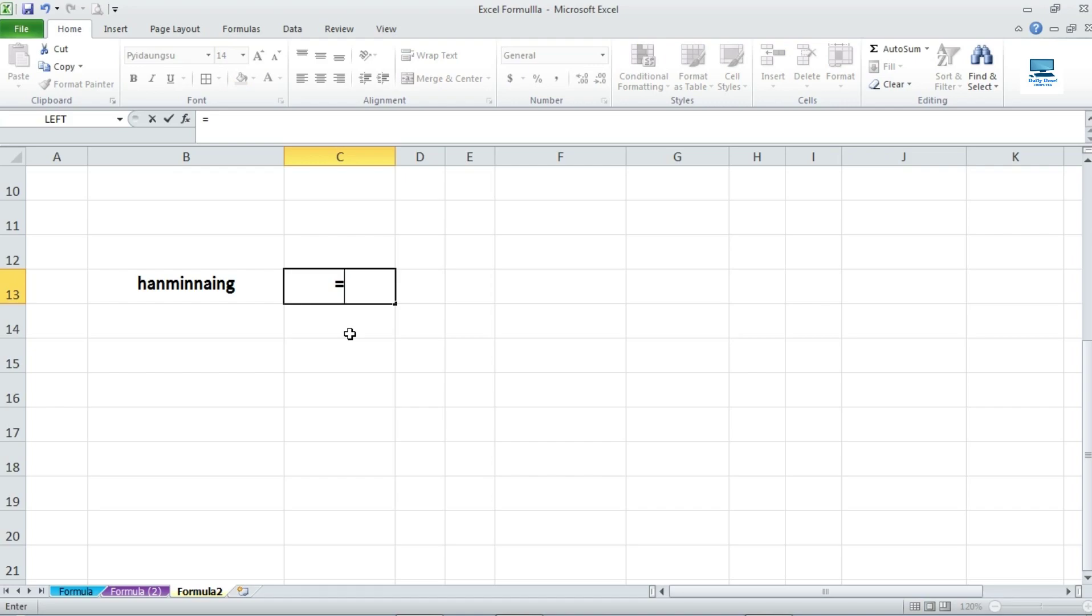
pyautogui.write('Left')
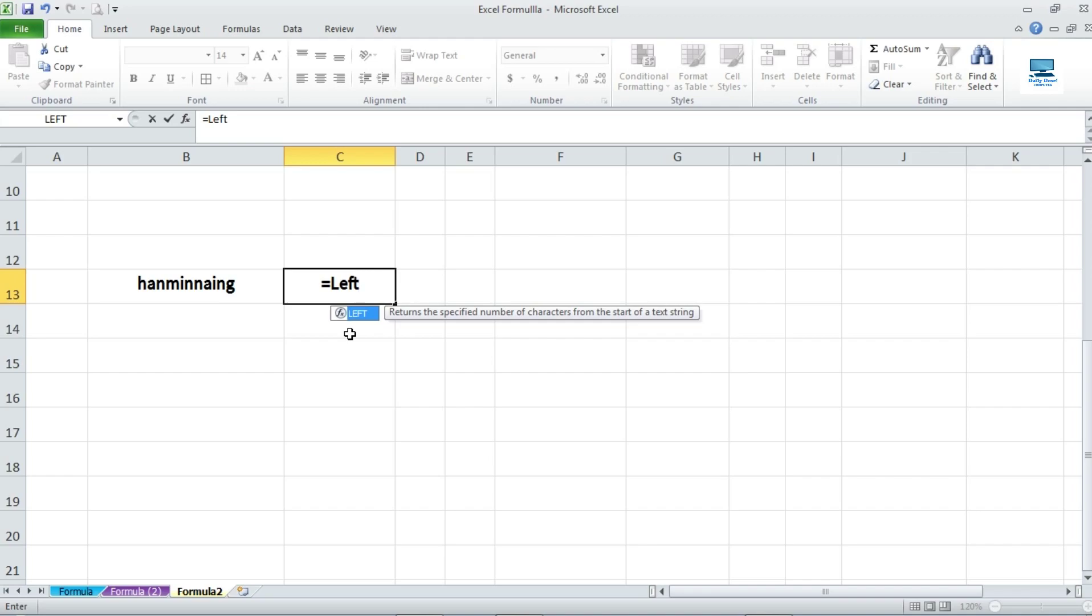
pyautogui.hotkey('ctrl', 'a')
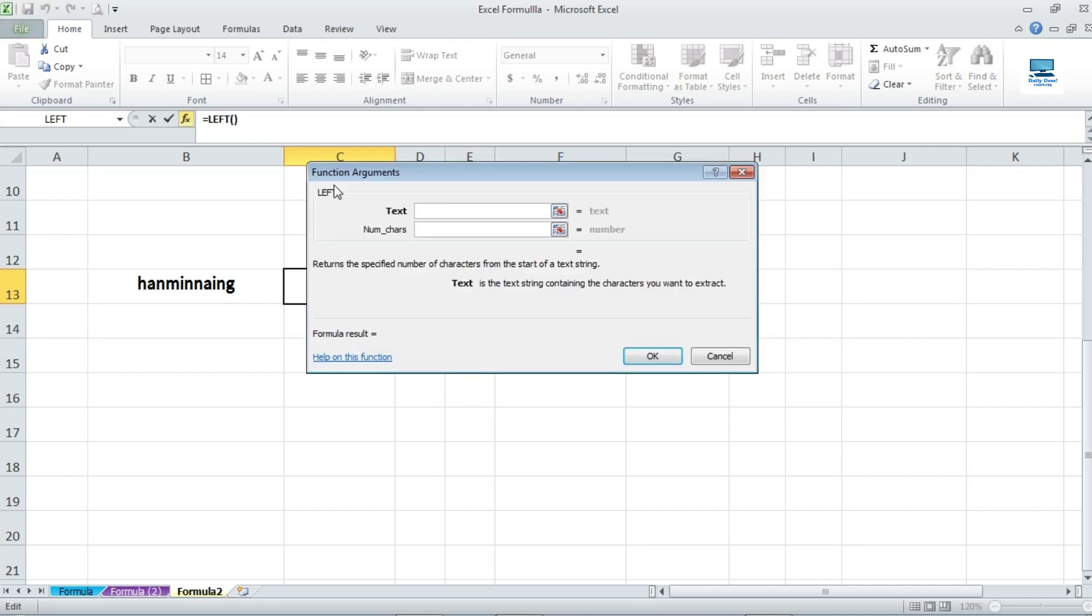
pyautogui.moveTo(394, 172); pyautogui.dragTo(513, 189)
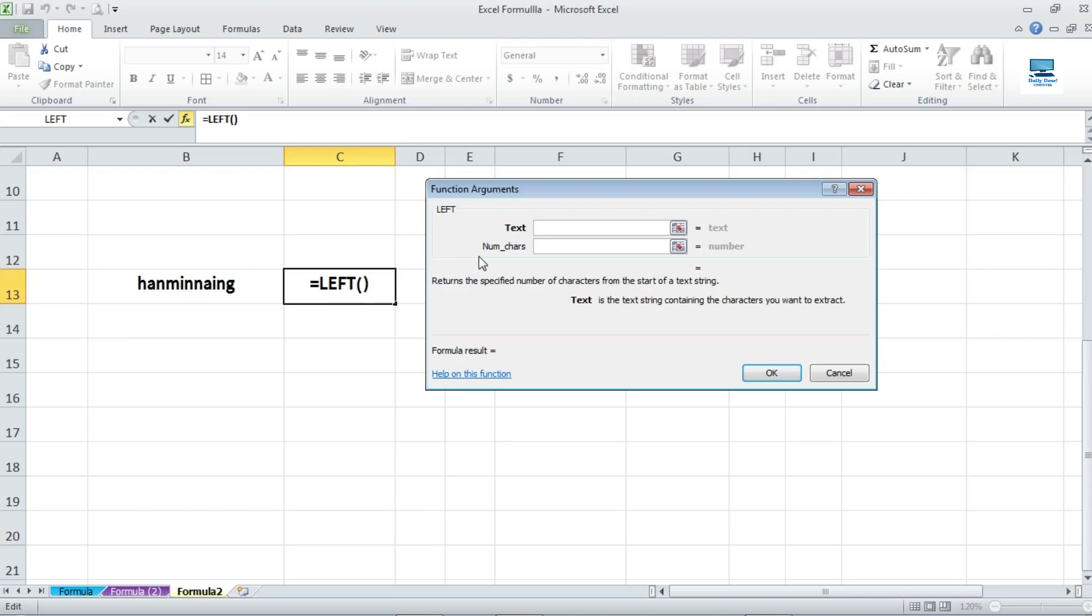
pyautogui.click(199, 284)
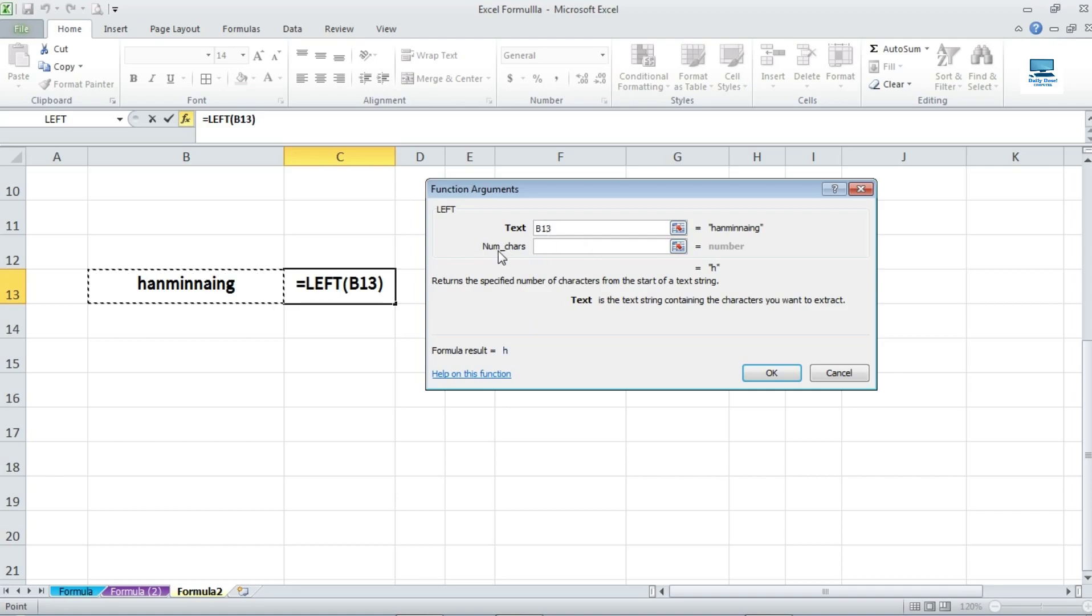
pyautogui.click(572, 245)
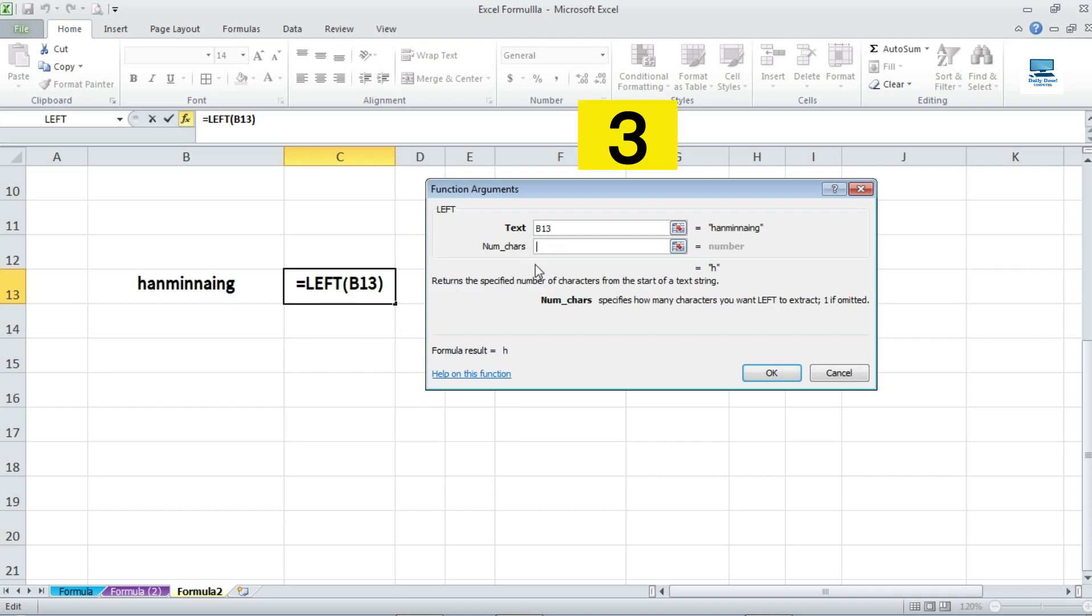
pyautogui.write('3')
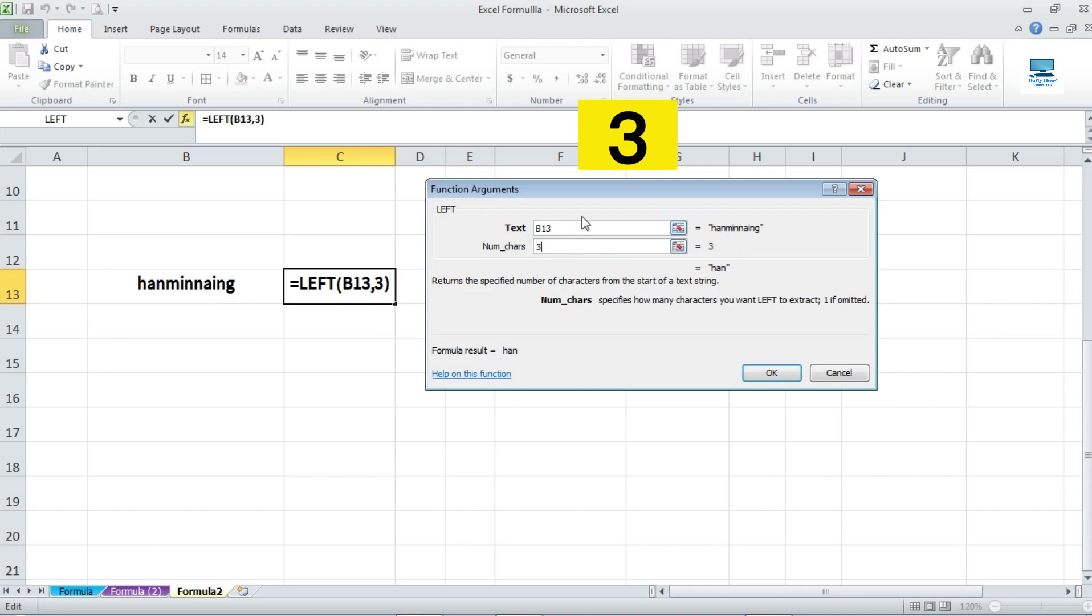
pyautogui.click(774, 375)
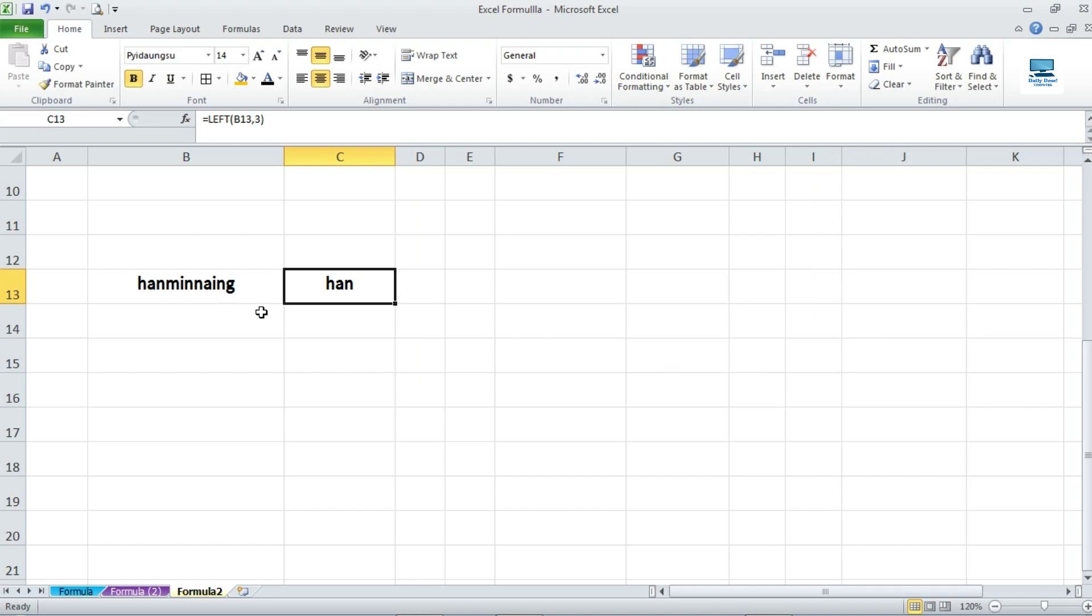
# Highlight the first three, then six letters in B13, and select C13 to check =LEFT(B13,3)
pyautogui.click(171, 289)
pyautogui.doubleClick(166, 290)
pyautogui.moveTo(166, 290); pyautogui.dragTo(127, 290)
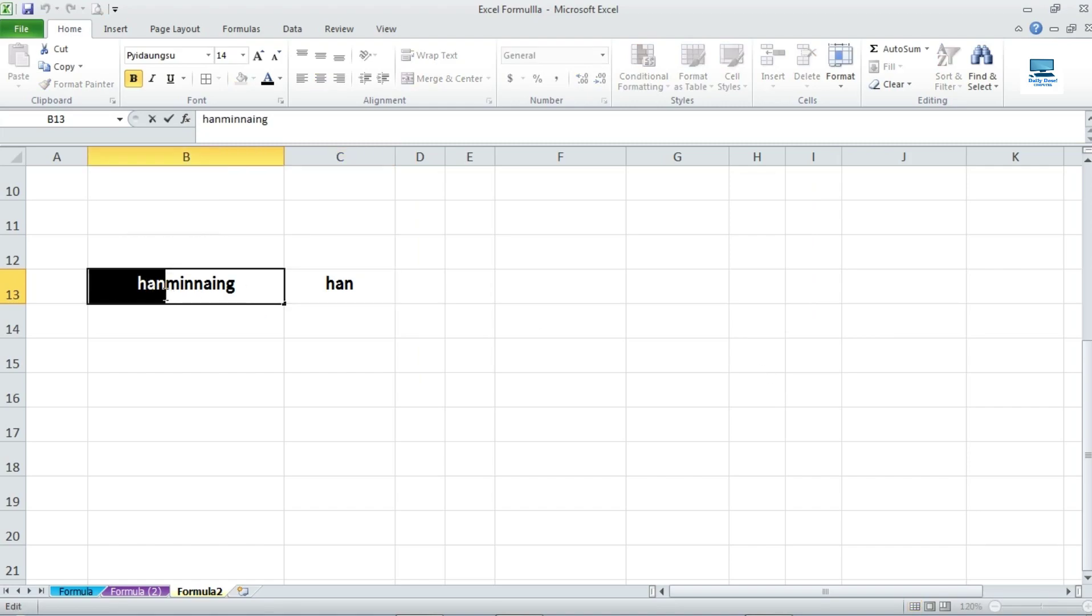
pyautogui.click(371, 285)
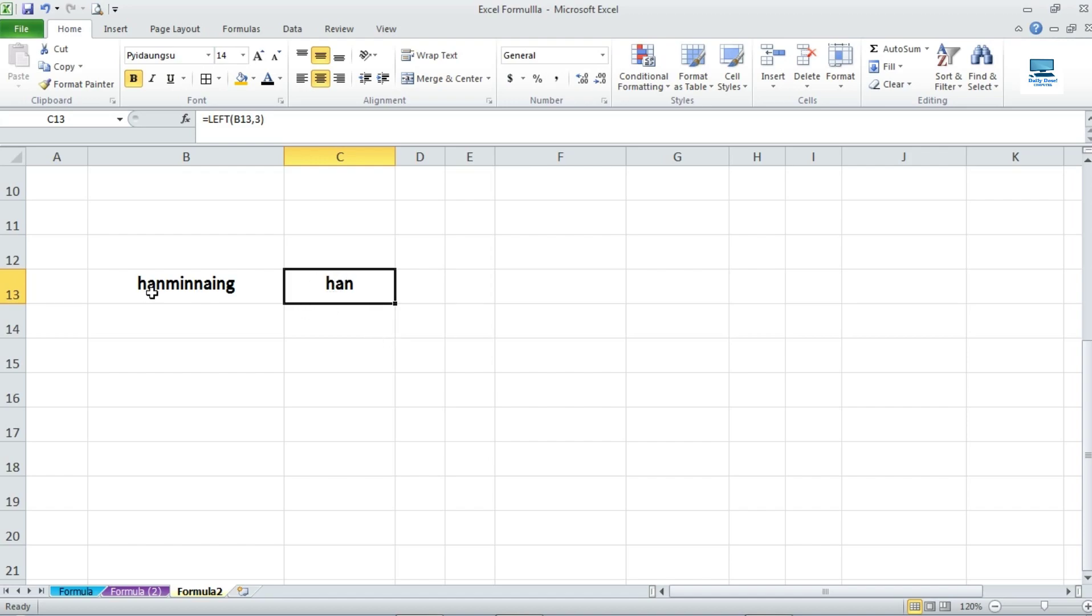
pyautogui.doubleClick(194, 285)
pyautogui.moveTo(194, 285); pyautogui.dragTo(110, 282)
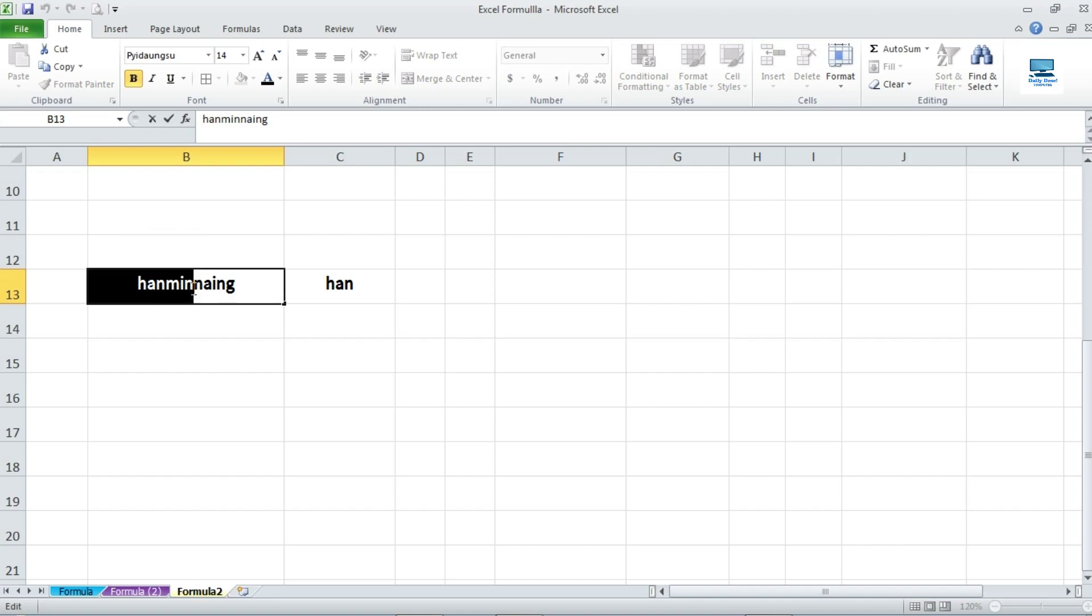
pyautogui.click(232, 330)
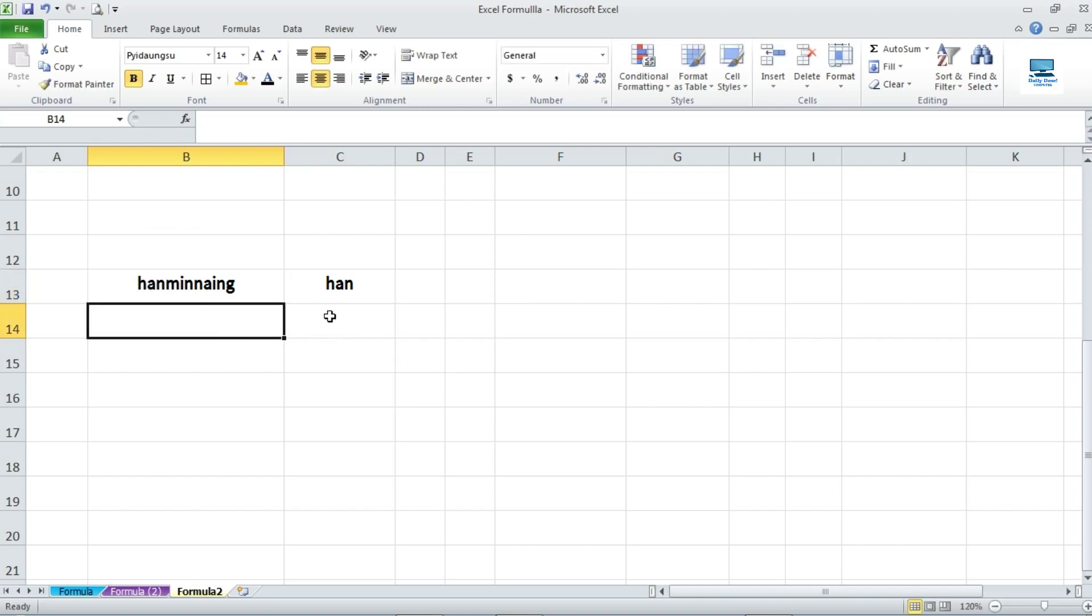
pyautogui.click(345, 297)
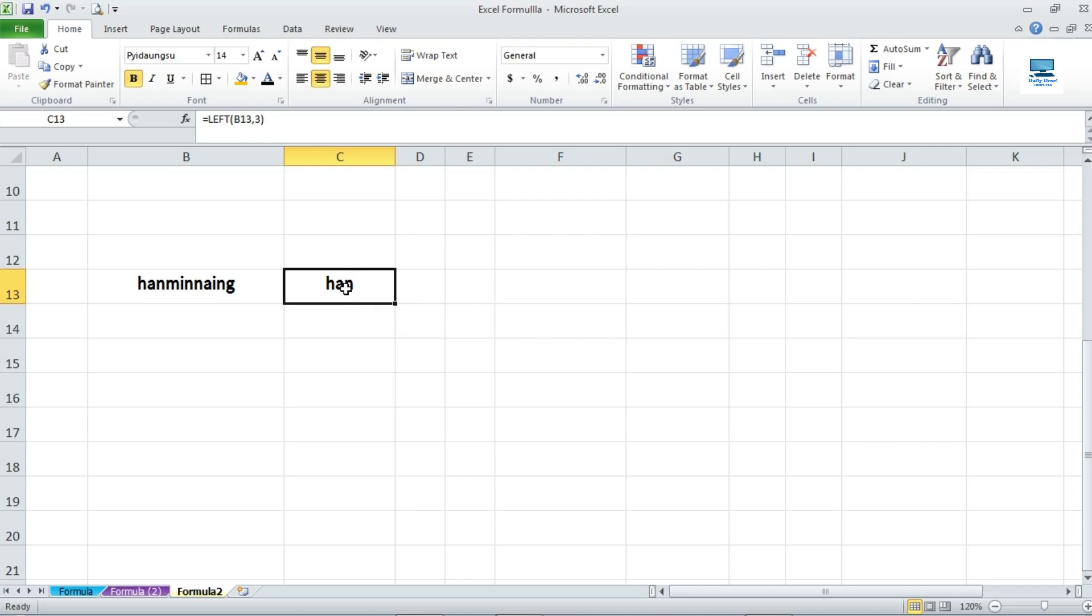
# Change C13's LEFT Num_chars from 3 to 6, making =LEFT(B13,6) show 'hanmin'
pyautogui.click(187, 120)
pyautogui.moveTo(582, 188); pyautogui.dragTo(604, 193)
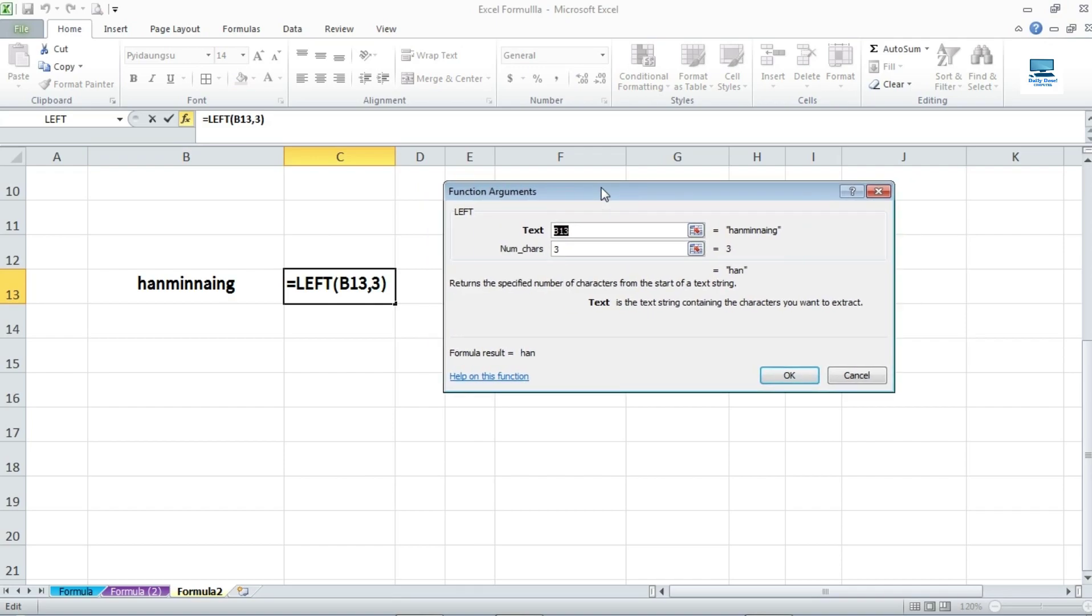
pyautogui.moveTo(573, 249); pyautogui.dragTo(554, 249)
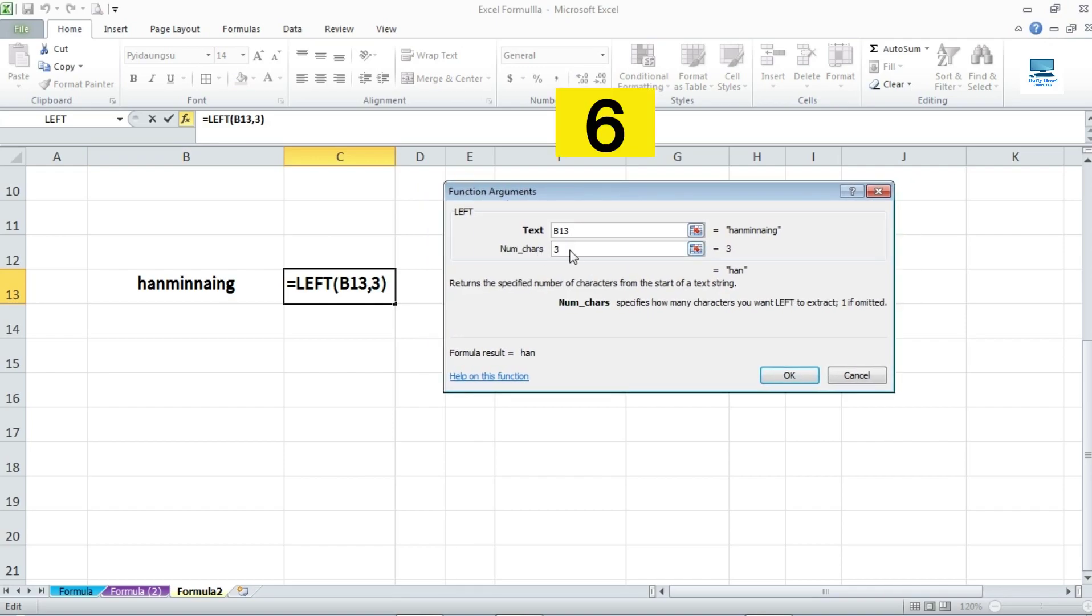
pyautogui.press('BackSpace')
pyautogui.write('6')
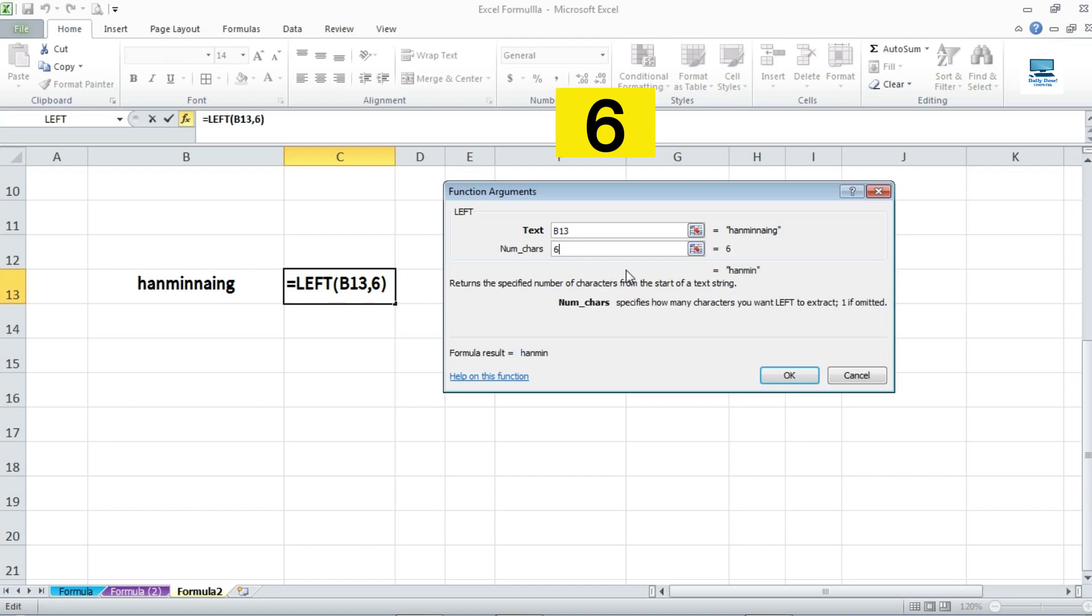
pyautogui.click(805, 377)
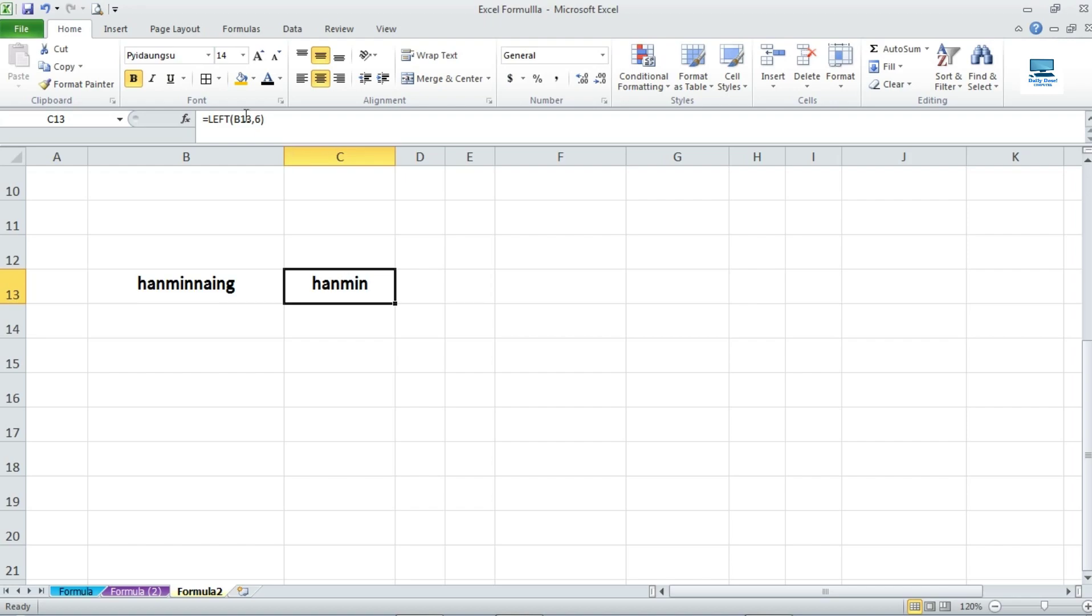
# Open C13's LEFT Function Arguments and close them, leaving six characters unchanged
pyautogui.click(186, 119)
pyautogui.moveTo(542, 196); pyautogui.dragTo(509, 194)
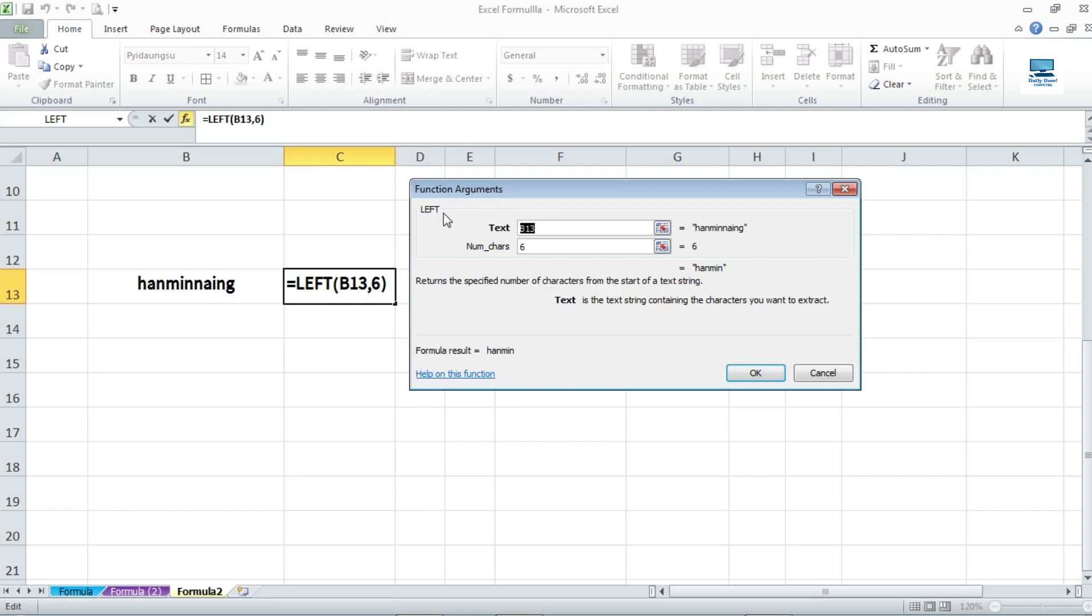
pyautogui.moveTo(552, 195); pyautogui.dragTo(560, 196)
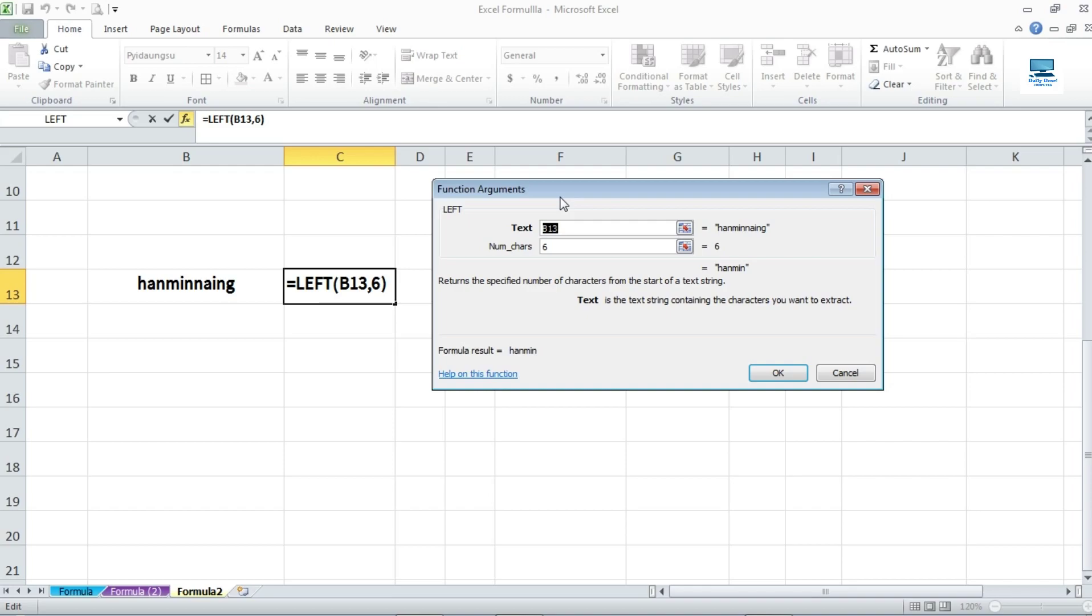
pyautogui.click(843, 374)
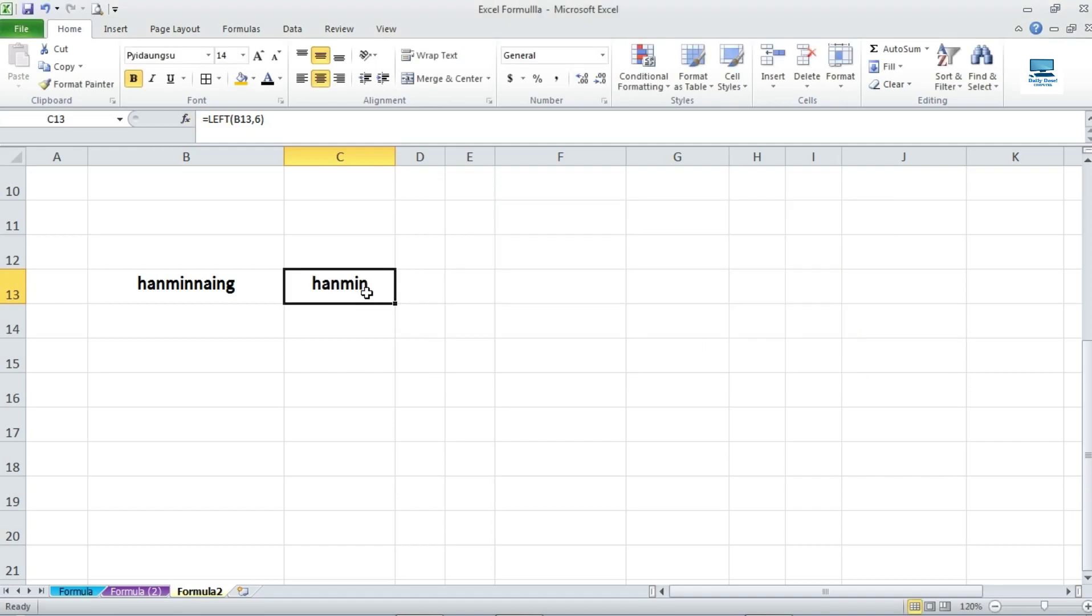
# Set Num_chars to 3 so C13 reads =LEFT(B13,3) and shows 'han'
pyautogui.click(186, 119)
pyautogui.moveTo(601, 181); pyautogui.dragTo(652, 181)
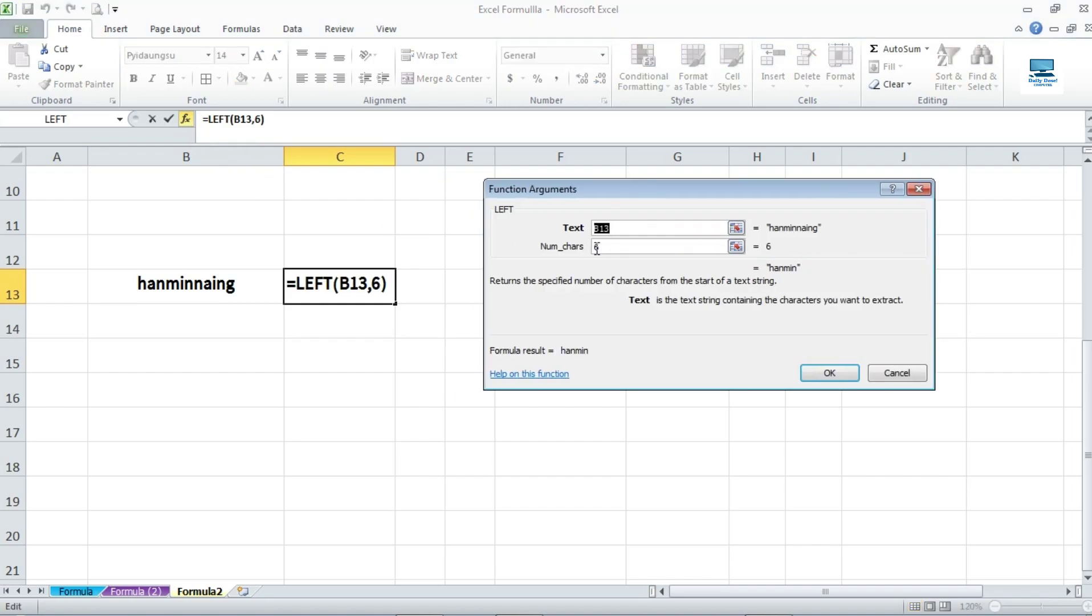
pyautogui.press('Tab')
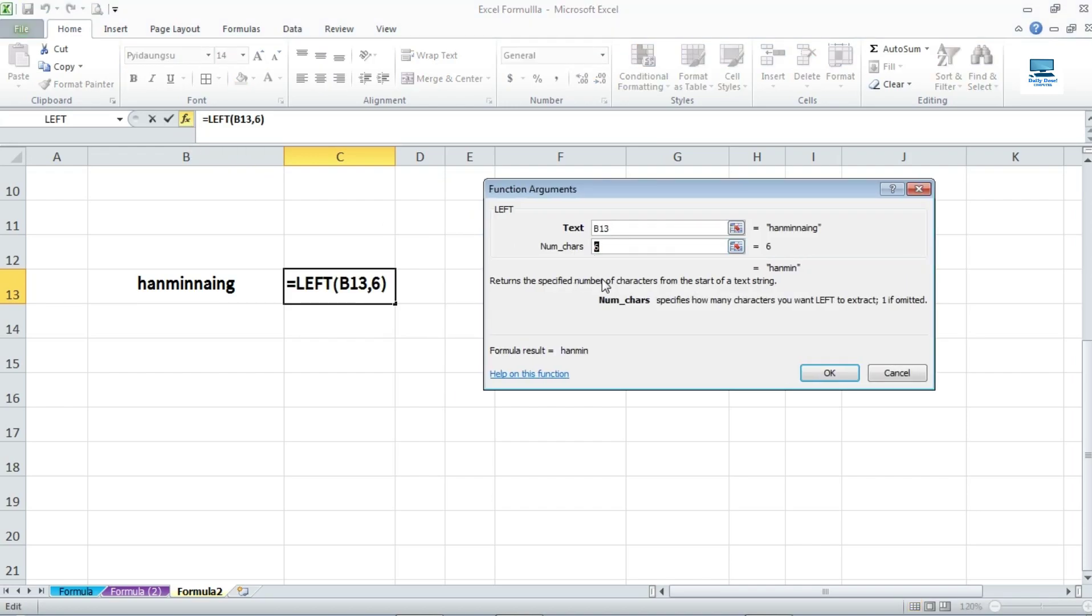
pyautogui.write('3')
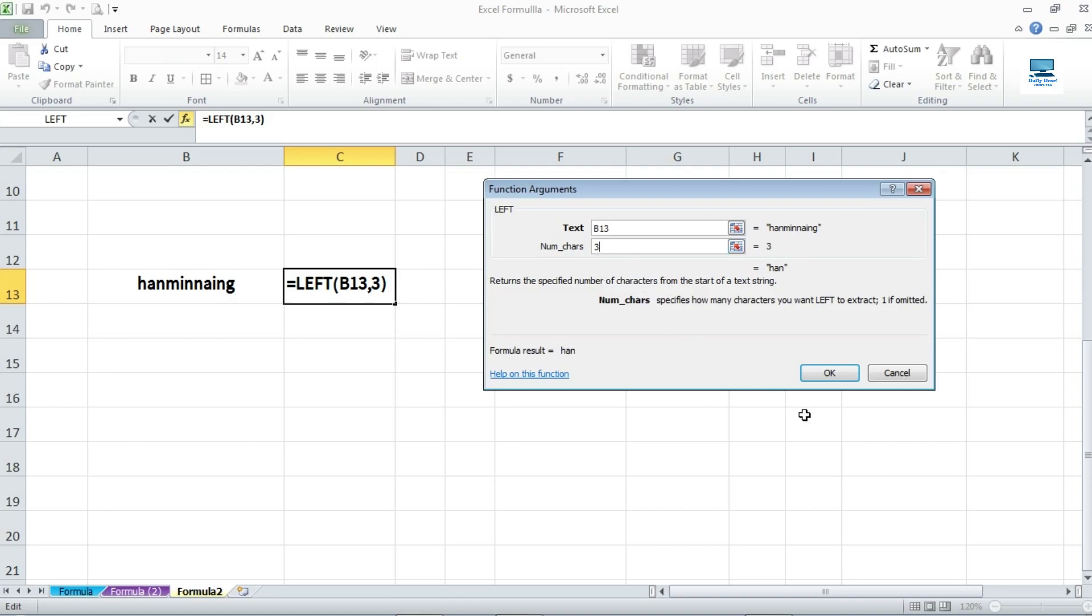
pyautogui.click(829, 373)
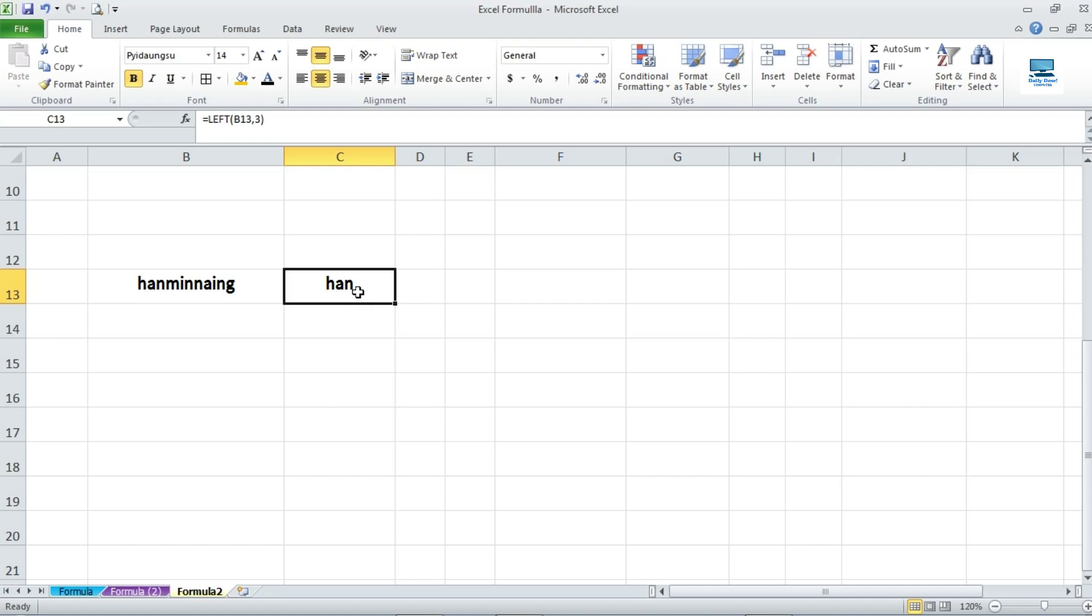
# Edit C13 in-cell to =LEFT(B13,1), extracting a single character
pyautogui.doubleClick(357, 291)
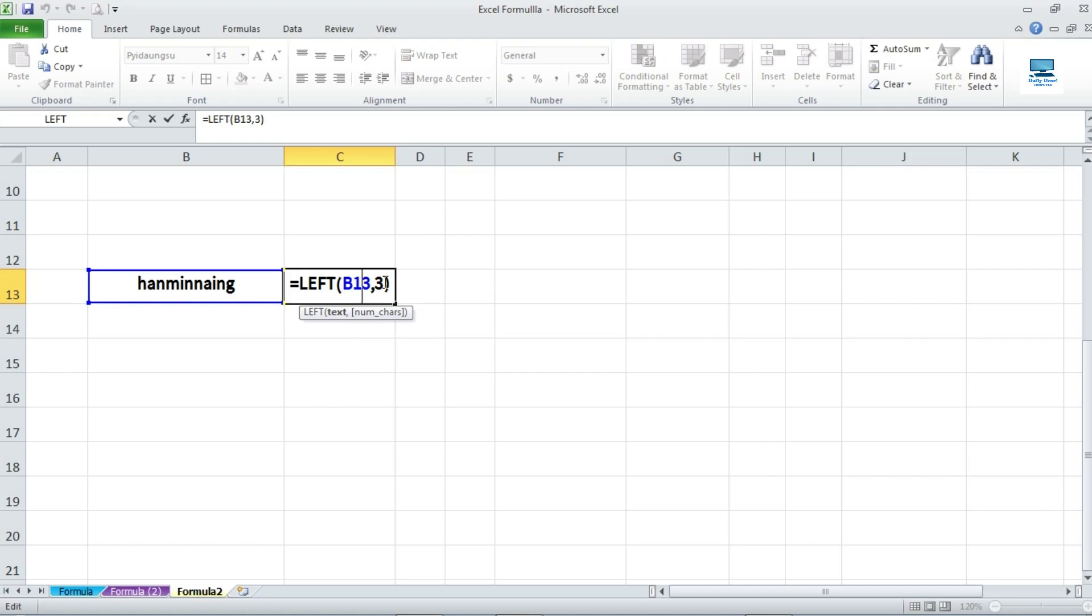
pyautogui.doubleClick(384, 284)
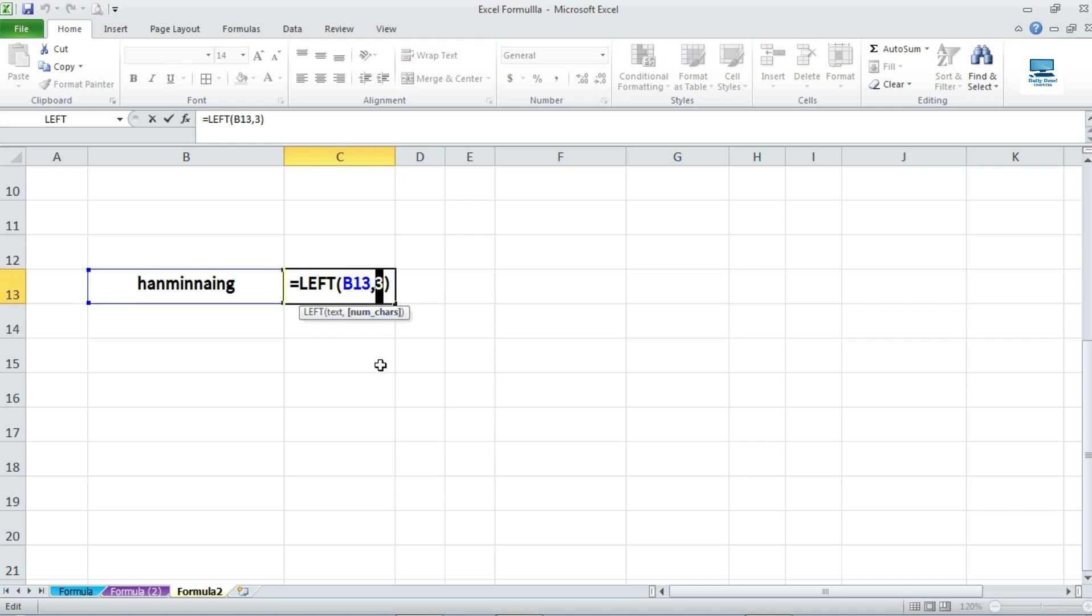
pyautogui.press('BackSpace')
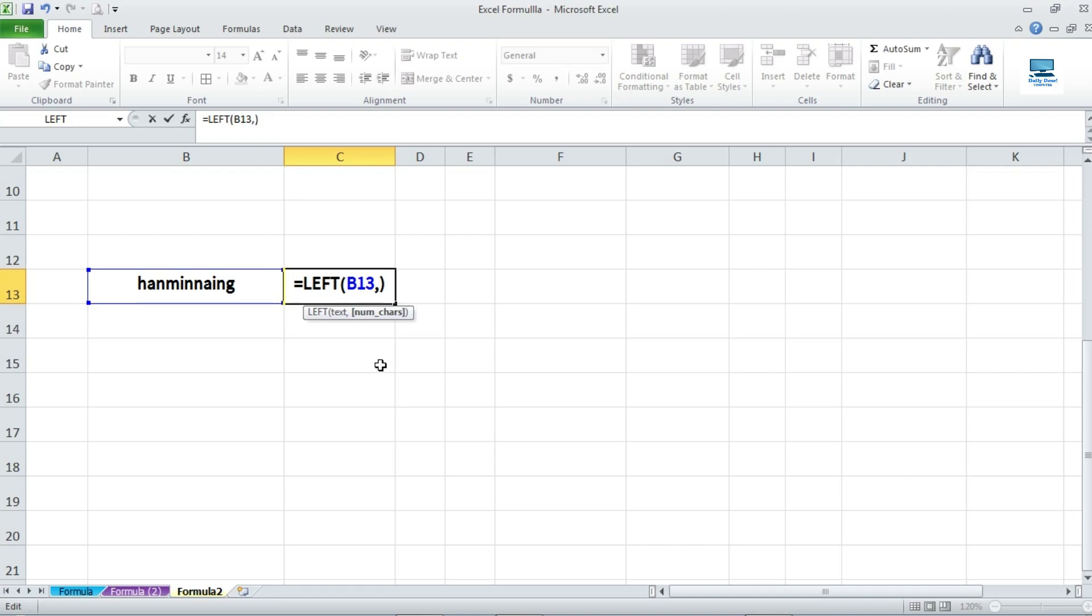
pyautogui.write('1')
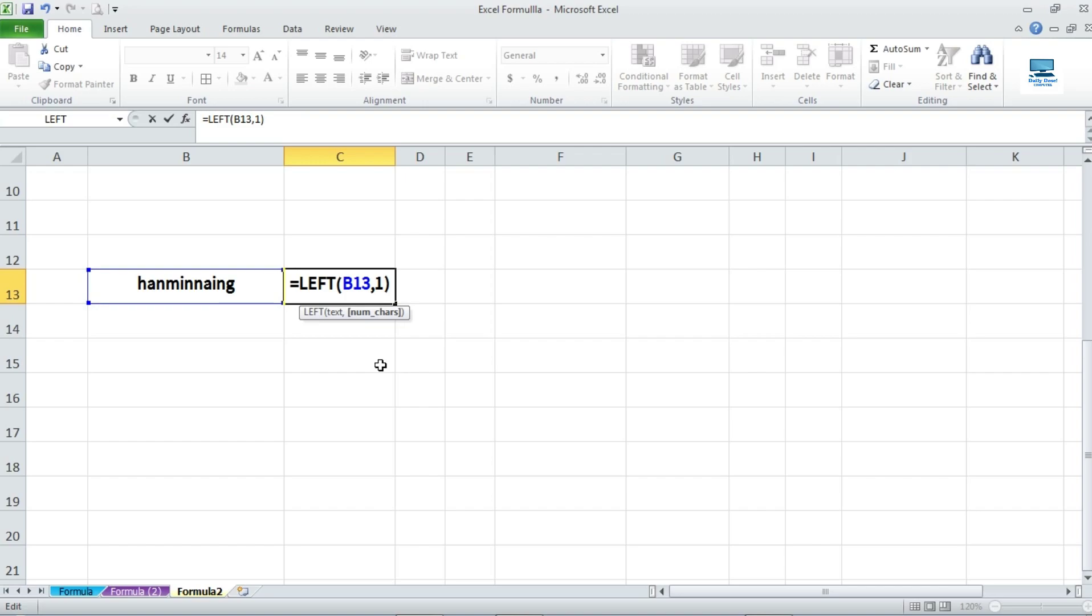
pyautogui.press('Return')
# Change C13 to =LEFT(B13,6) so it returns 'hanmin'
pyautogui.press('Up')
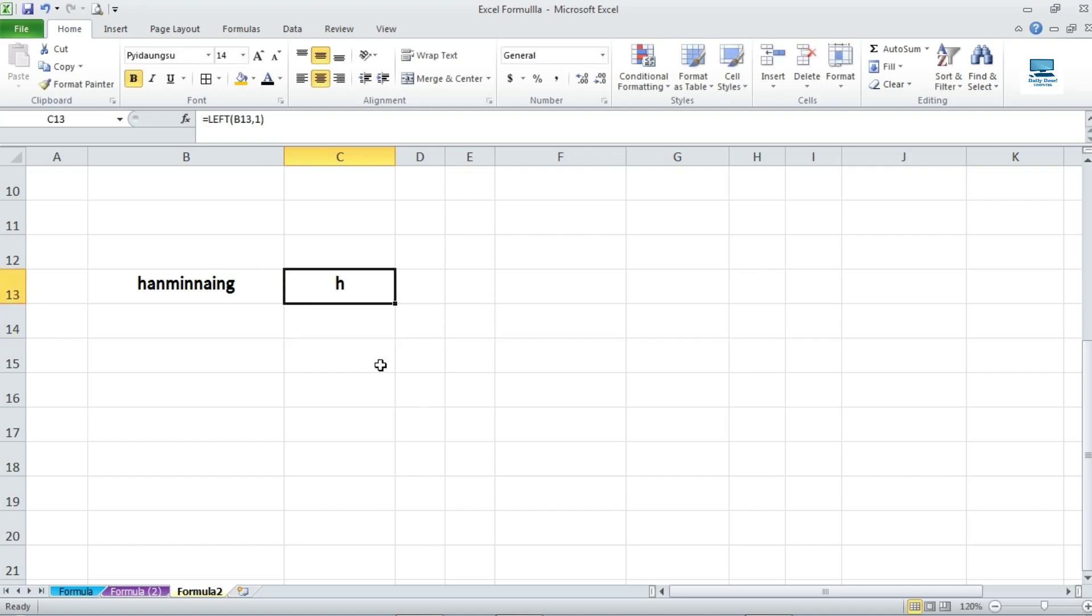
pyautogui.doubleClick(373, 293)
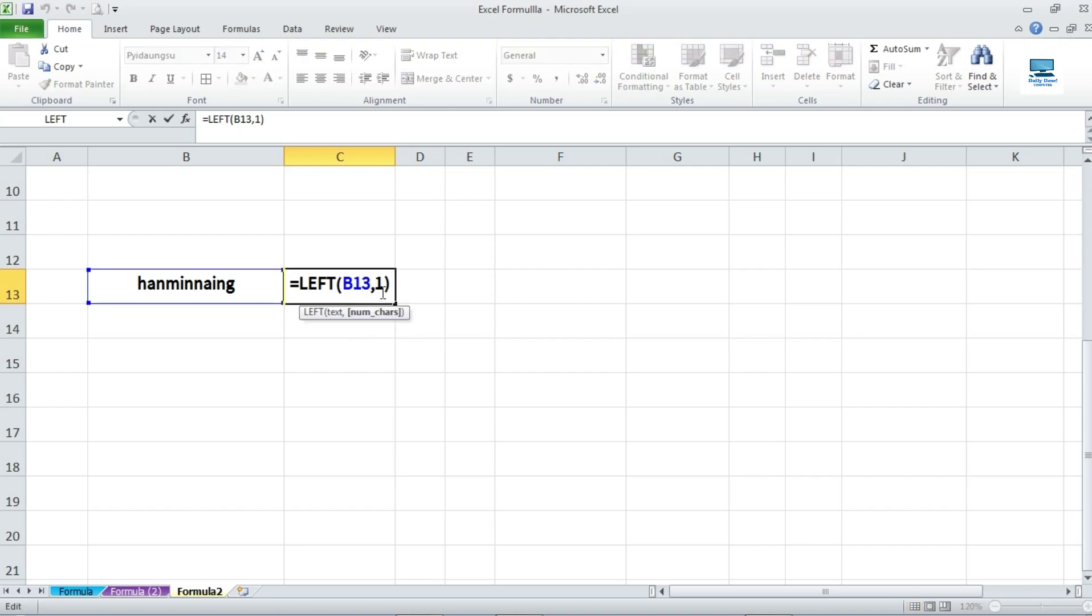
pyautogui.press('BackSpace')
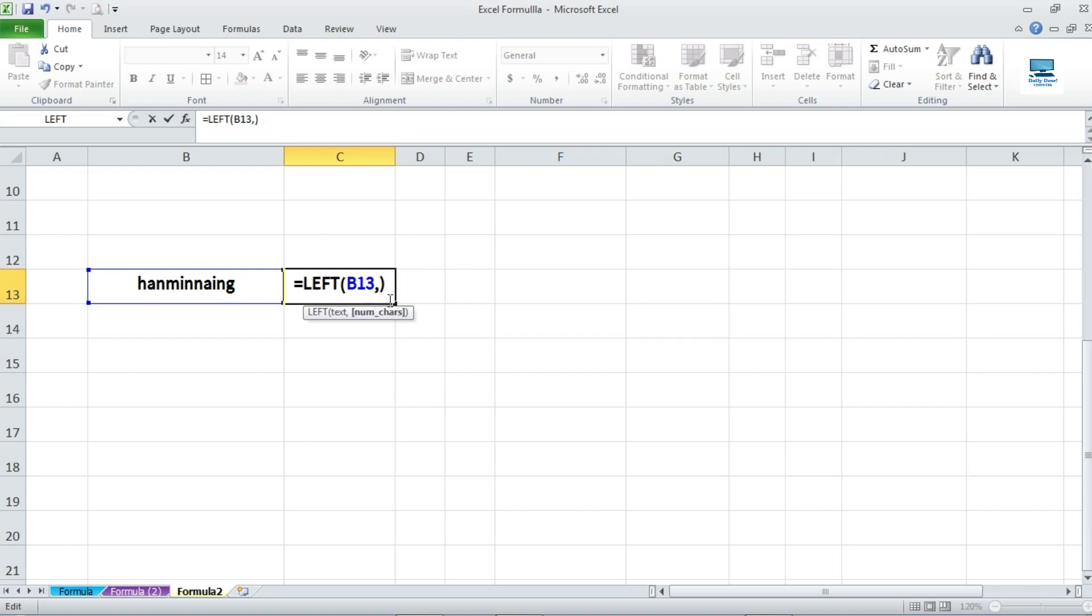
pyautogui.write('6')
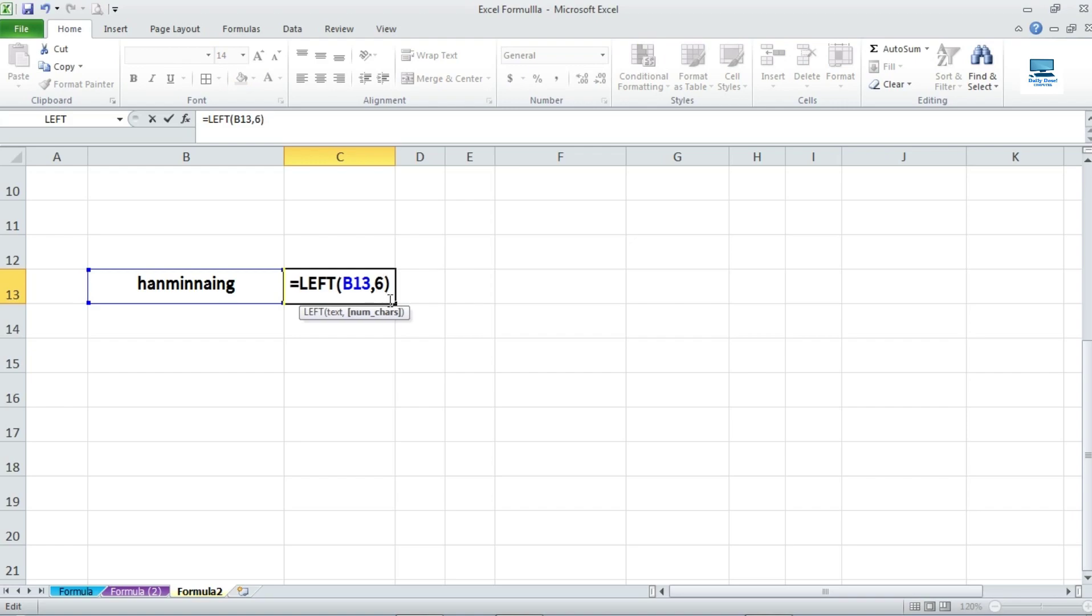
pyautogui.press('Return')
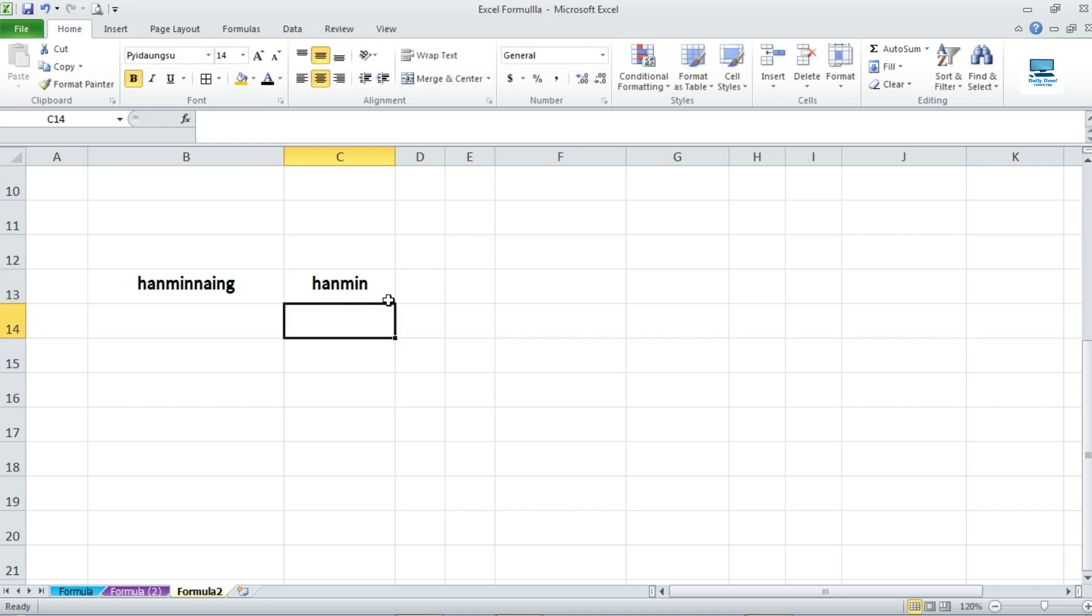
pyautogui.click(386, 297)
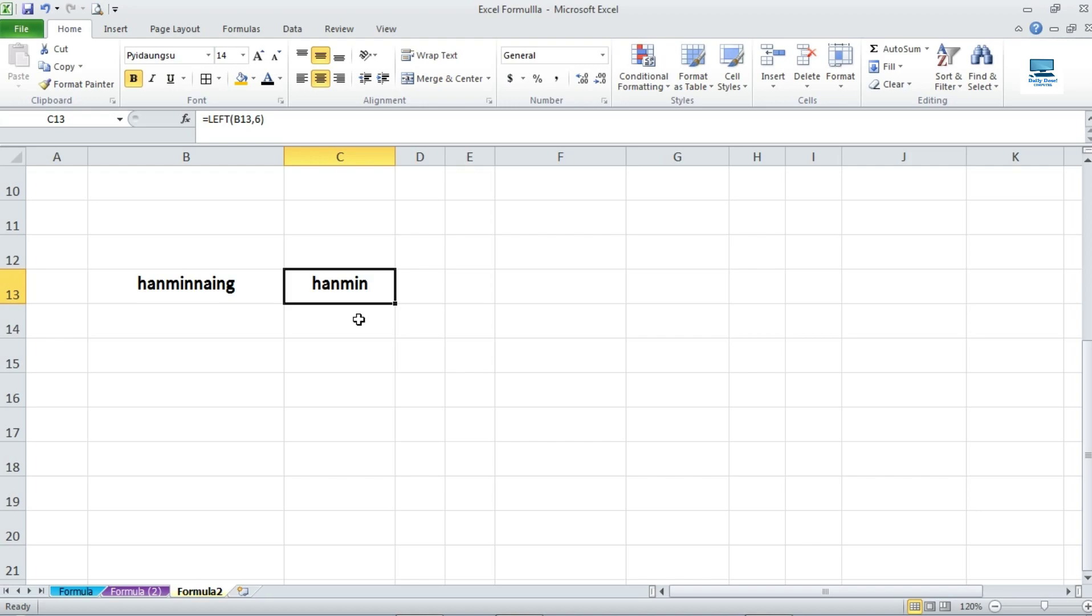
pyautogui.click(137, 590)
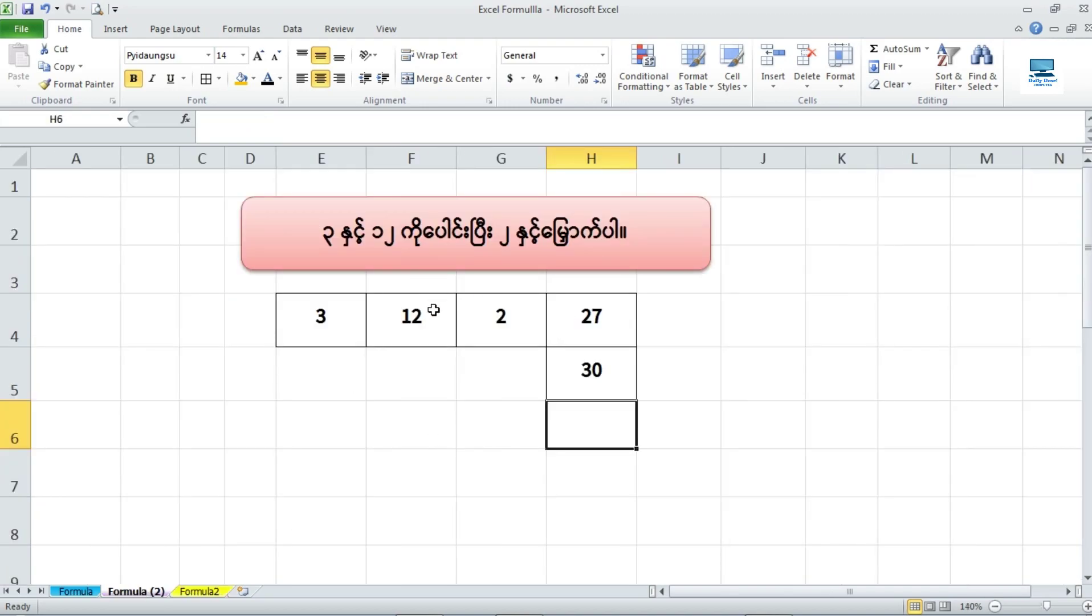
pyautogui.click(200, 593)
pyautogui.click(226, 370)
pyautogui.click(231, 297)
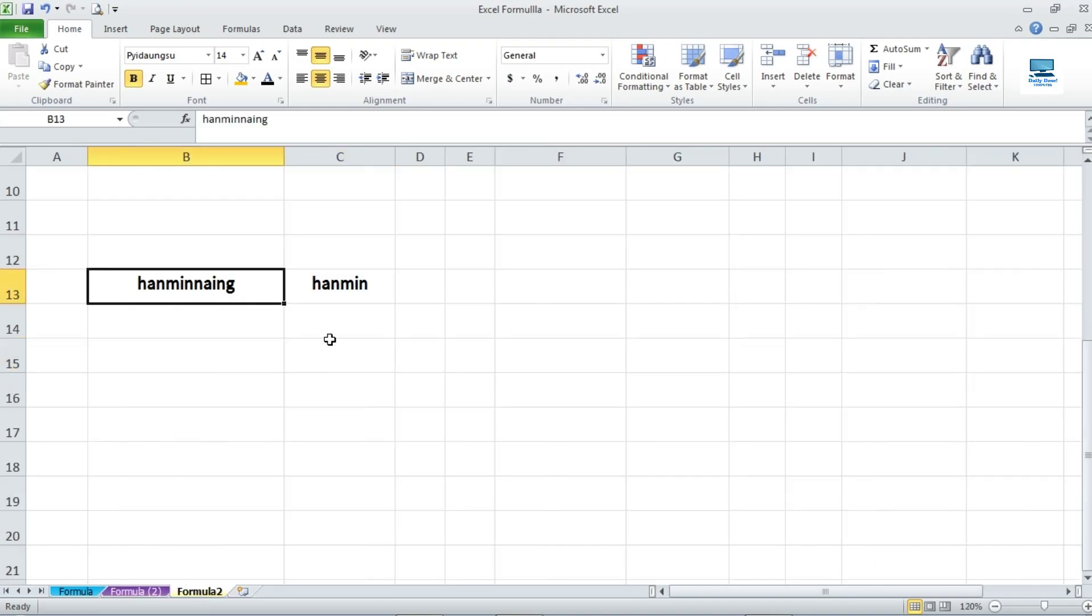
pyautogui.scroll(1, 330, 340)
pyautogui.scroll(-1, 330, 339)
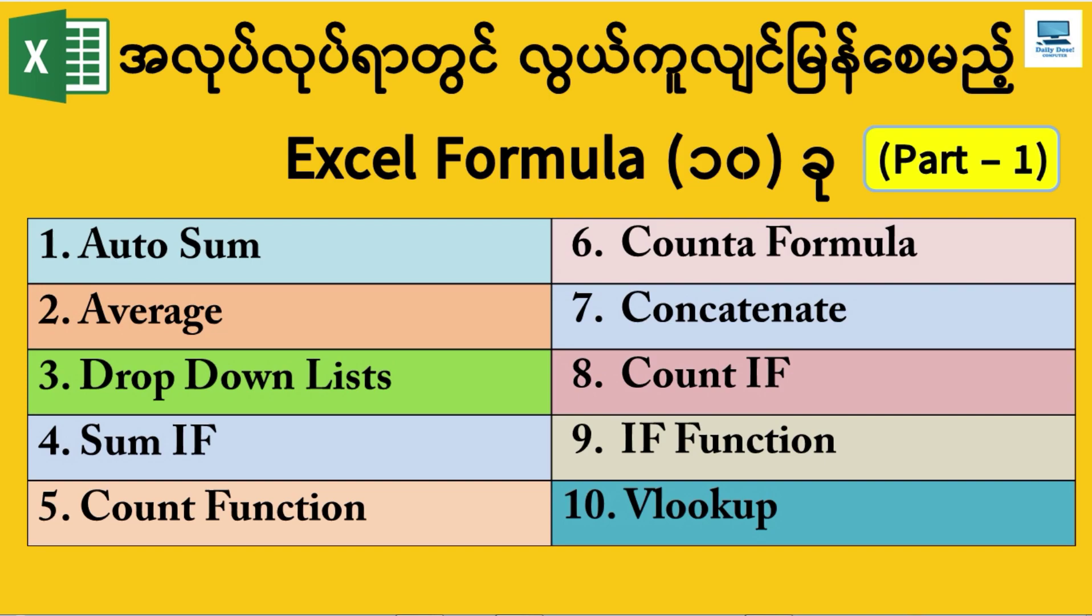
# Advance the slideshow through Part – 2 to the Part – 3 title card
pyautogui.press('Right')
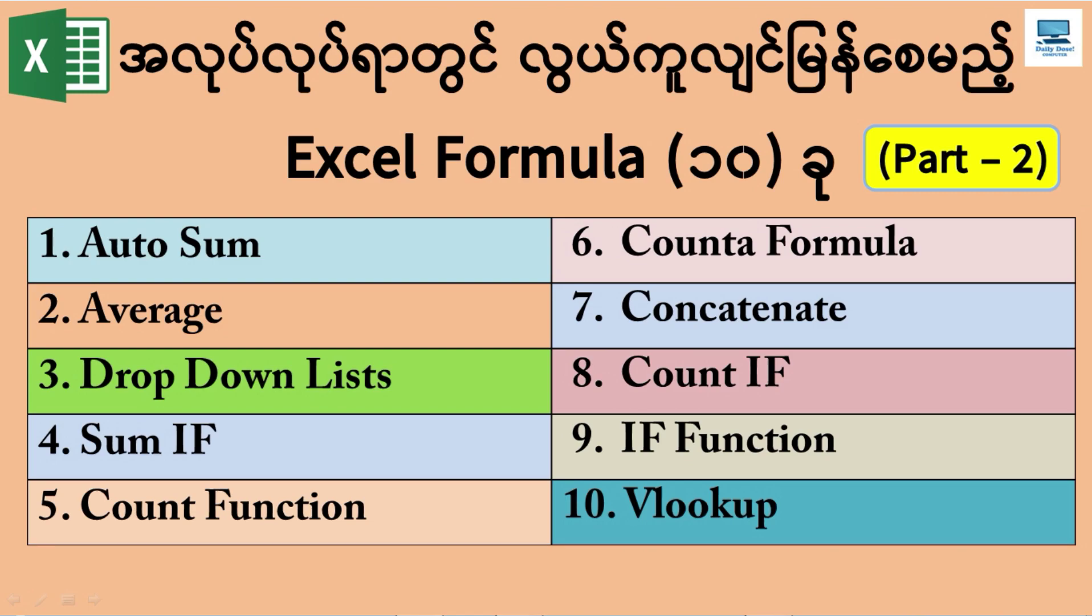
pyautogui.press('Right')
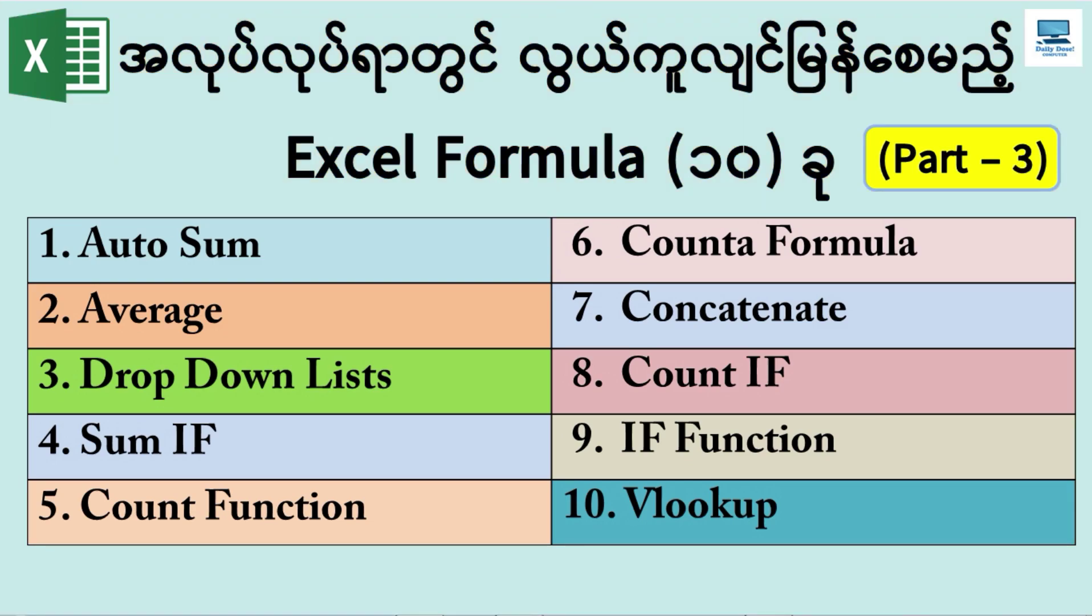